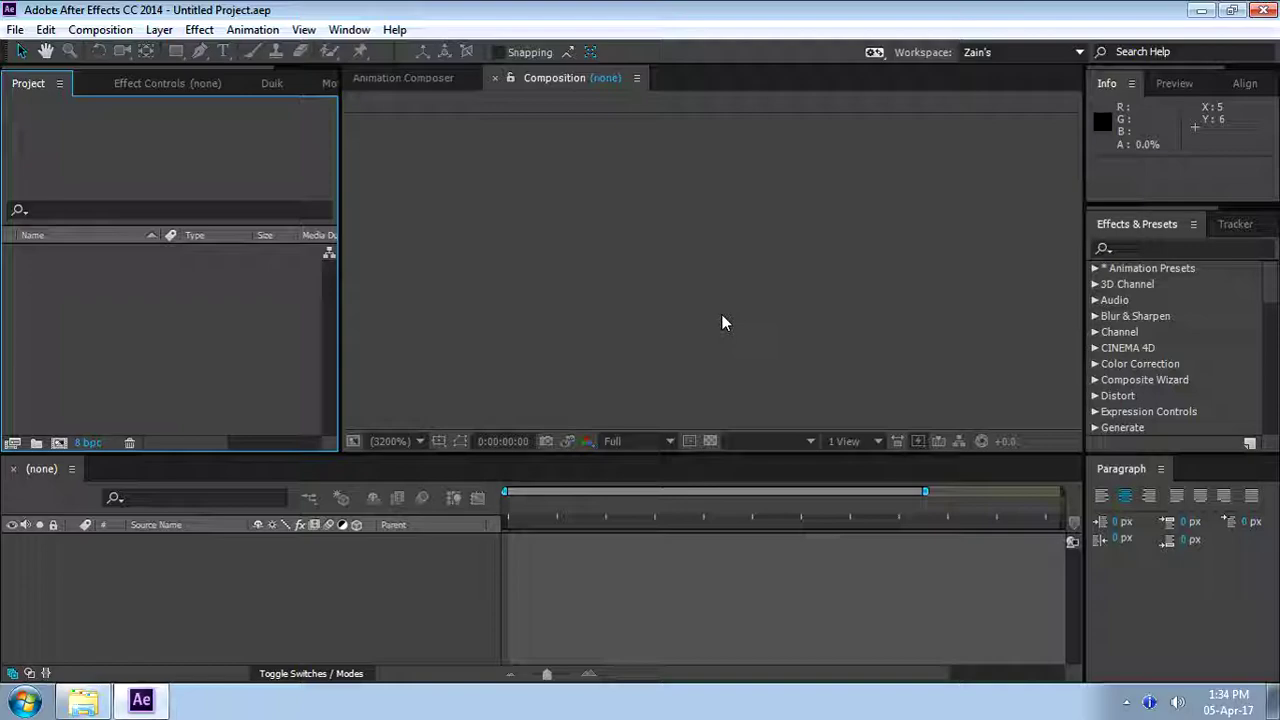
{"action": "left_click", "coordinate": [721, 314]}
{"action": "left_click", "coordinate": [240, 153]}
{"action": "left_click", "coordinate": [379, 235]}
{"action": "left_click", "coordinate": [238, 310]}
Create a 1280 x 720 px composition named MAIN COMP at 60 frames per second with a duration of 5 seconds
{"action": "left_click", "coordinate": [63, 443]}
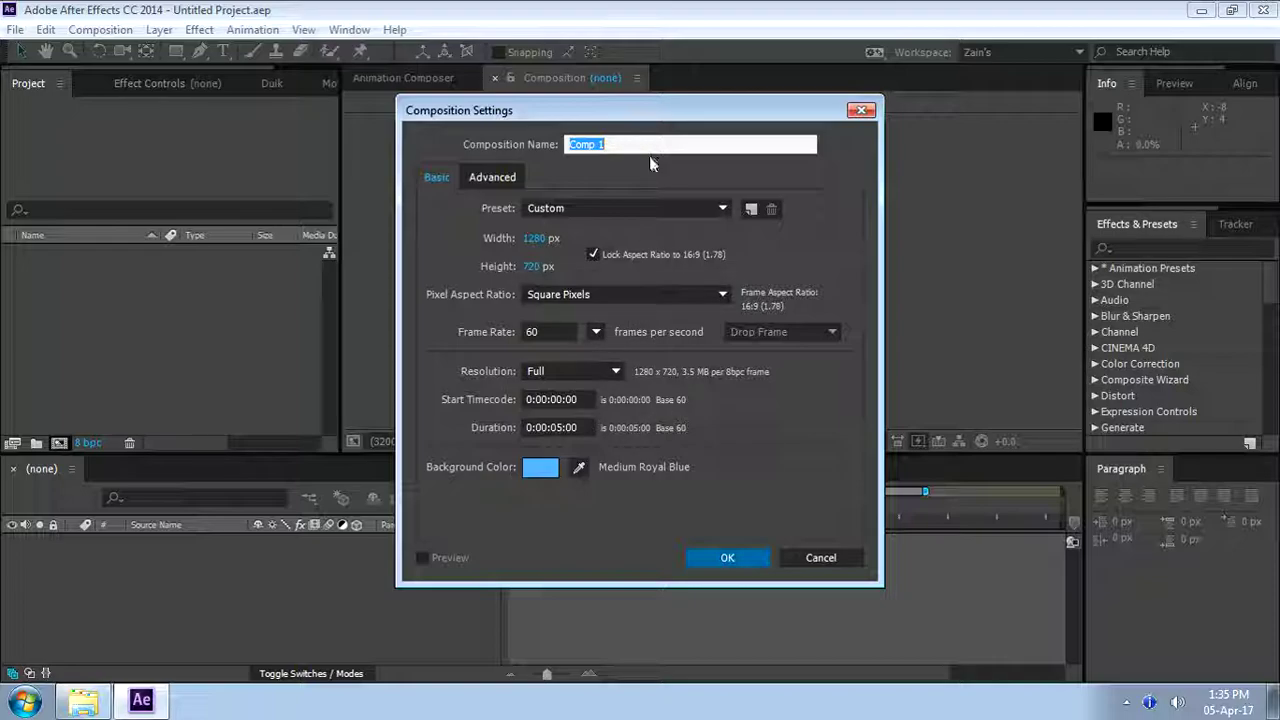
{"action": "type", "text": "MAIN COMP"}
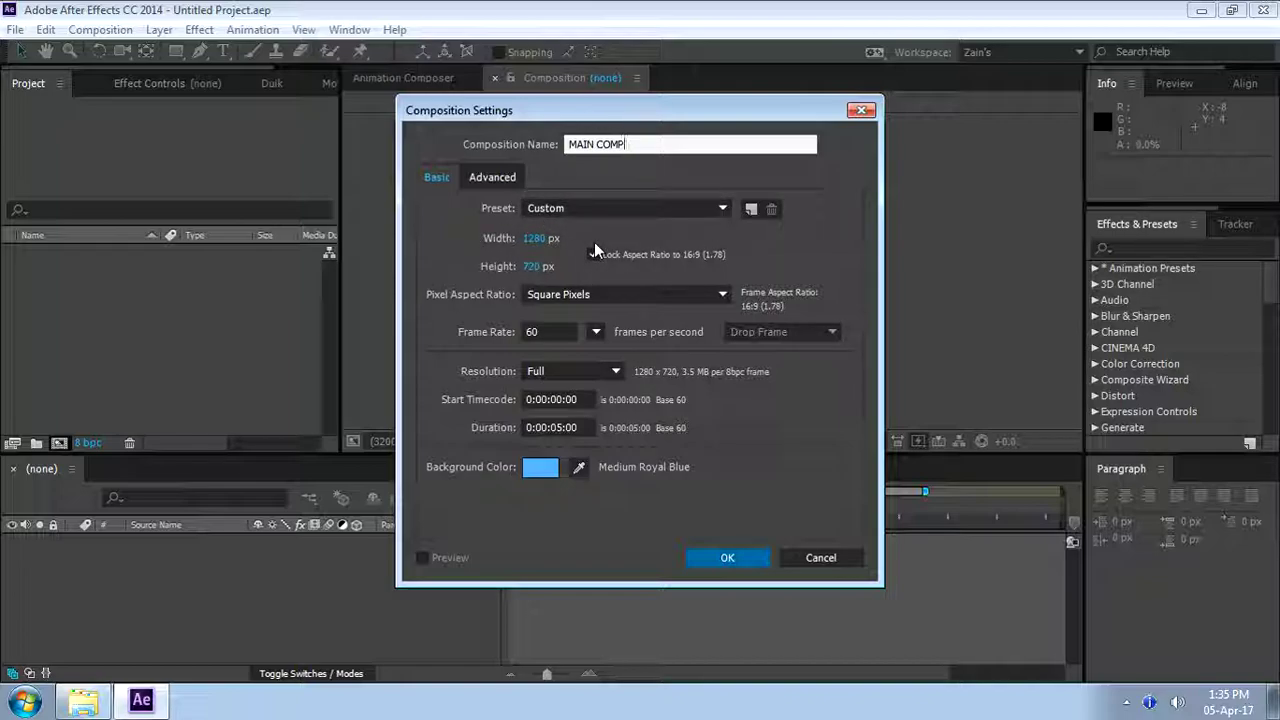
{"action": "left_click", "coordinate": [556, 333]}
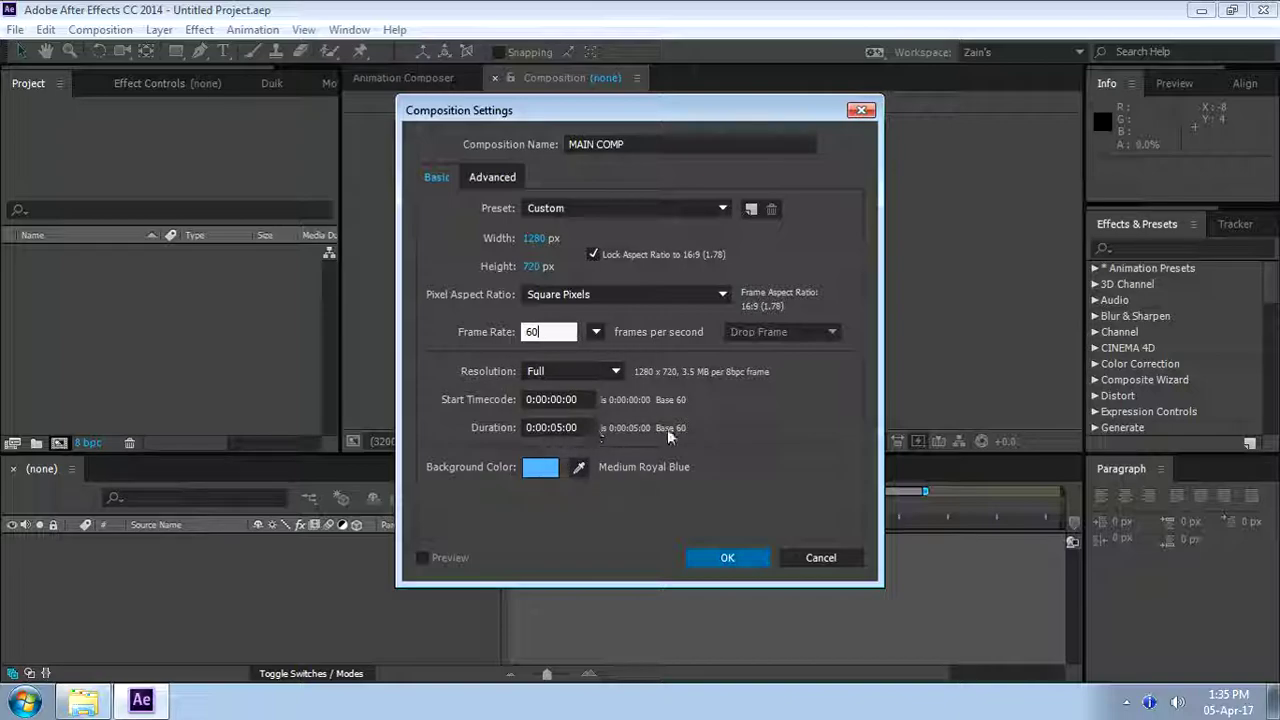
{"action": "left_click", "coordinate": [490, 177]}
{"action": "left_click", "coordinate": [440, 178]}
{"action": "left_click", "coordinate": [760, 558]}
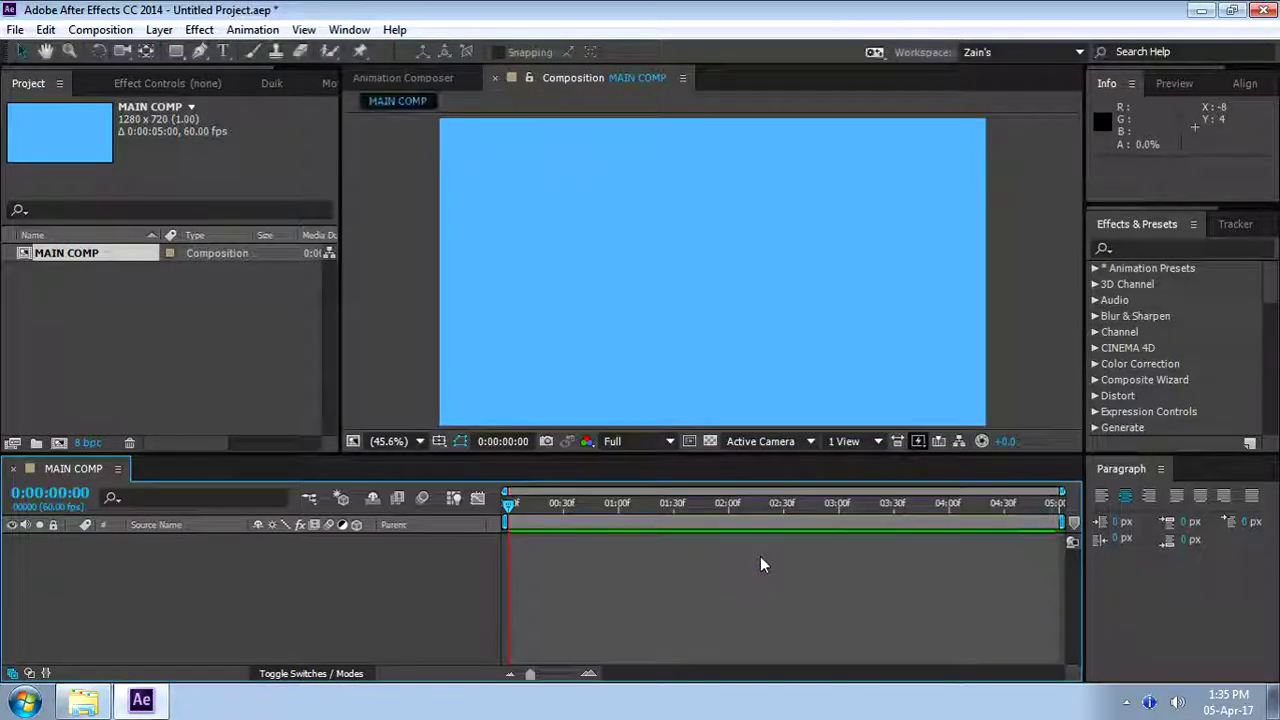
{"action": "left_click", "coordinate": [276, 320]}
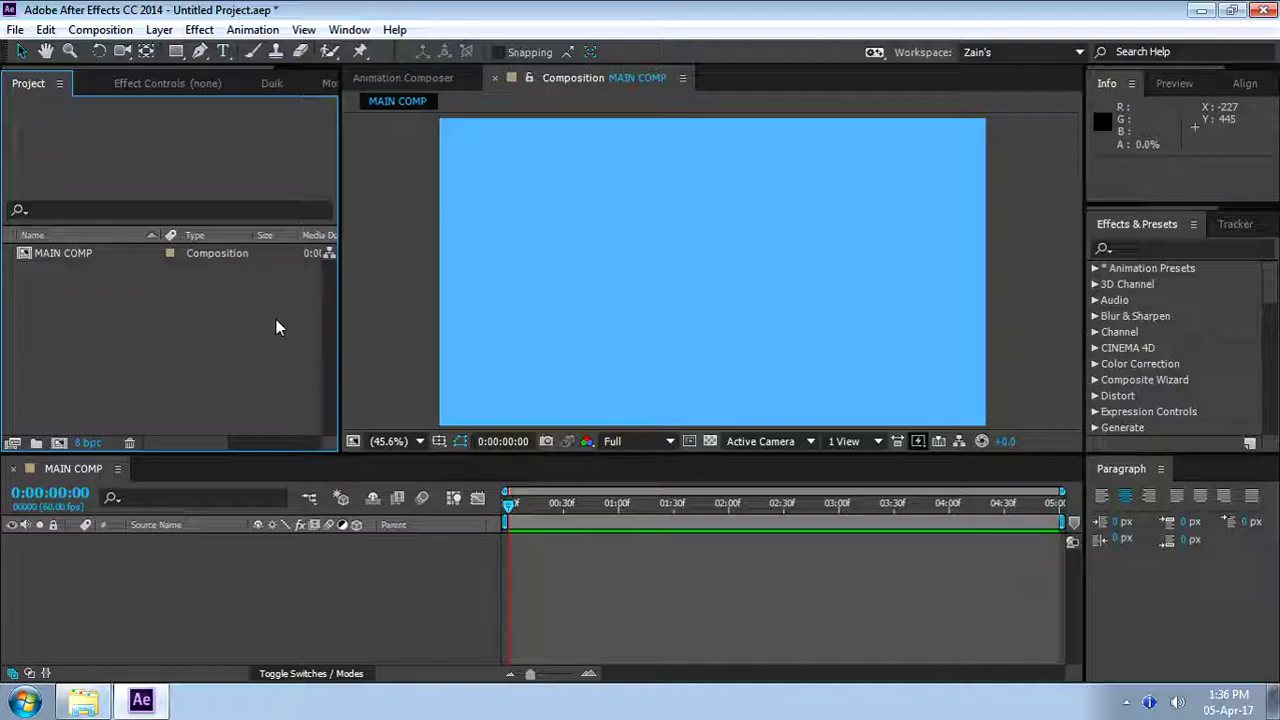
{"action": "left_click", "coordinate": [390, 340]}
{"action": "left_click", "coordinate": [296, 559]}
{"action": "left_click", "coordinate": [396, 297]}
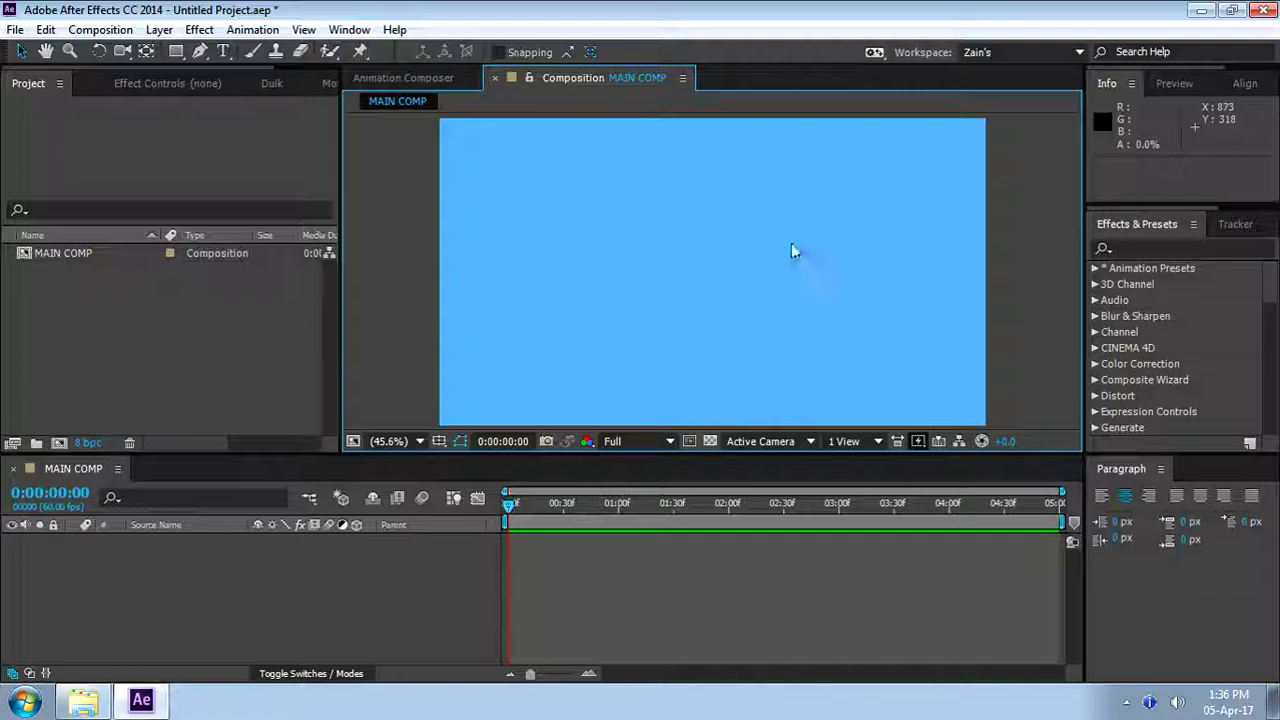
{"action": "left_click", "coordinate": [200, 52]}
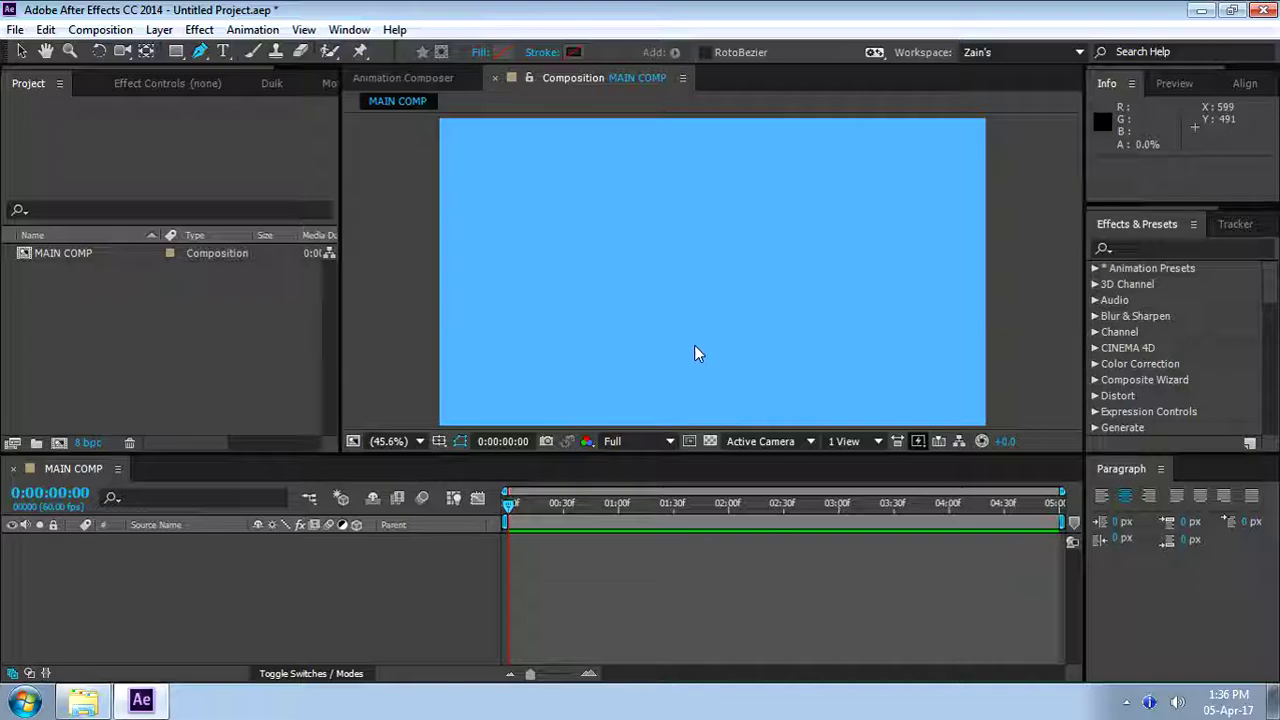
{"action": "left_click", "coordinate": [705, 318]}
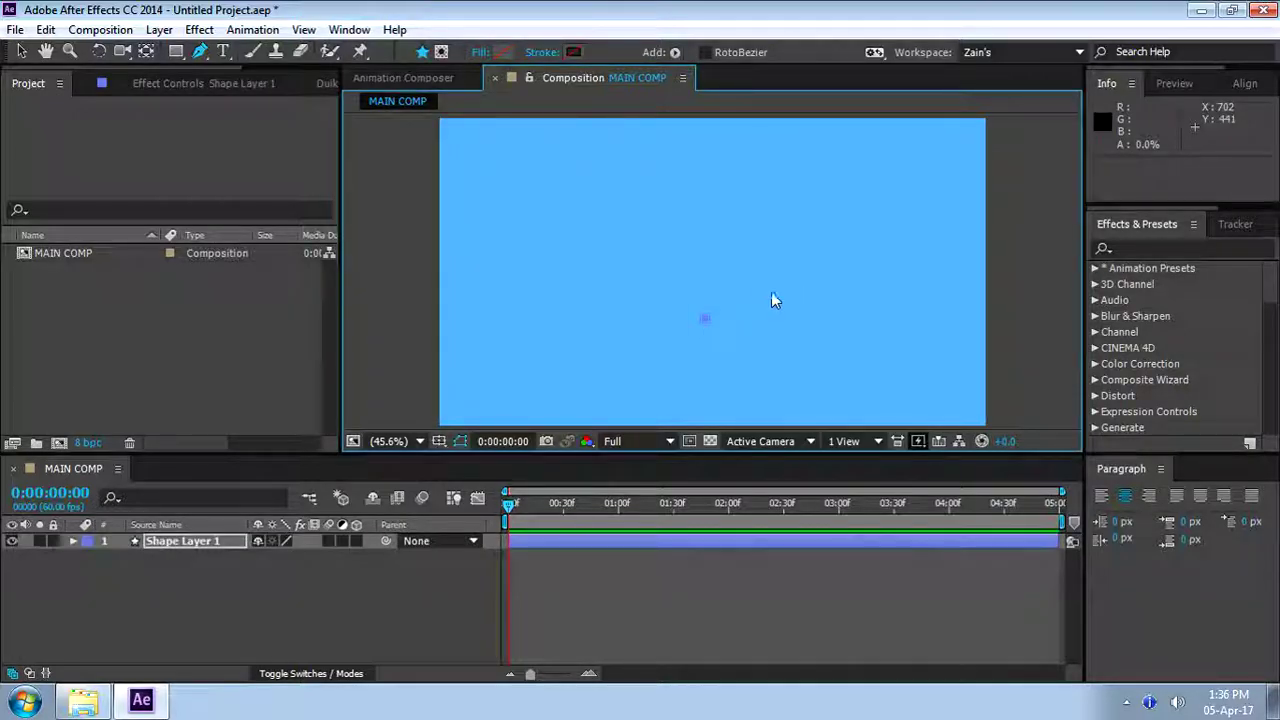
{"action": "left_click", "coordinate": [918, 232]}
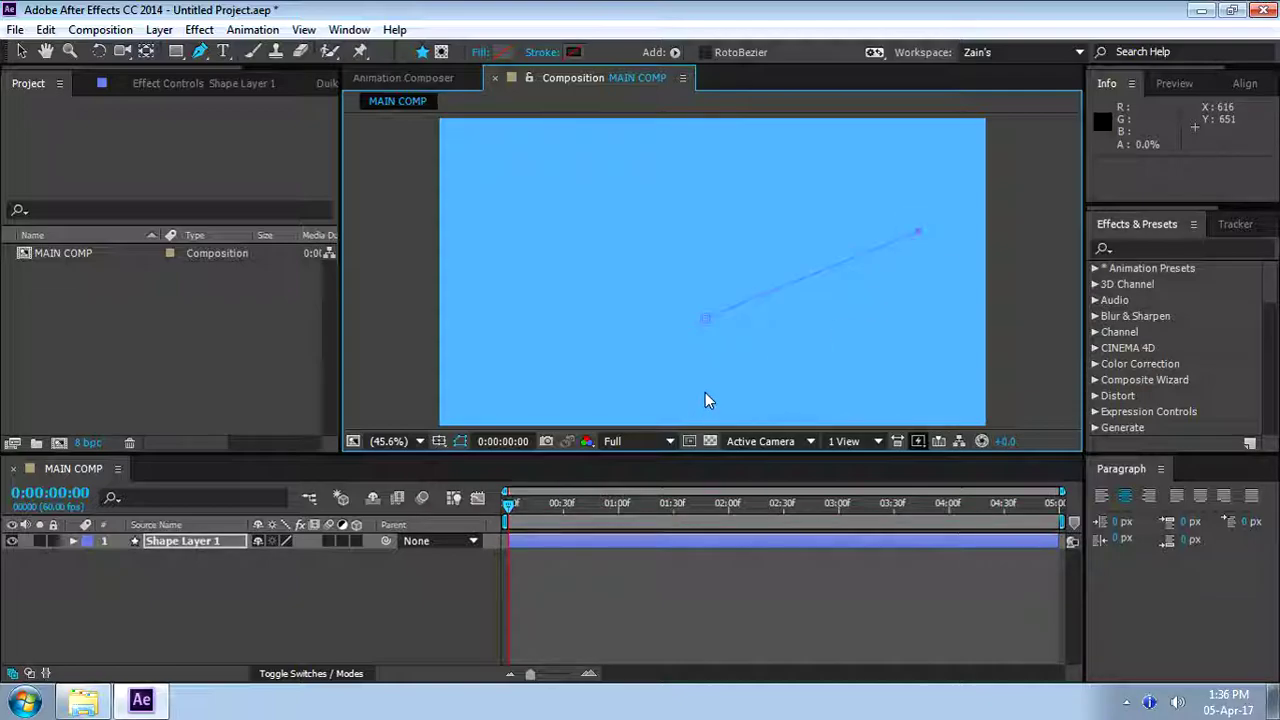
{"action": "left_click", "coordinate": [194, 544]}
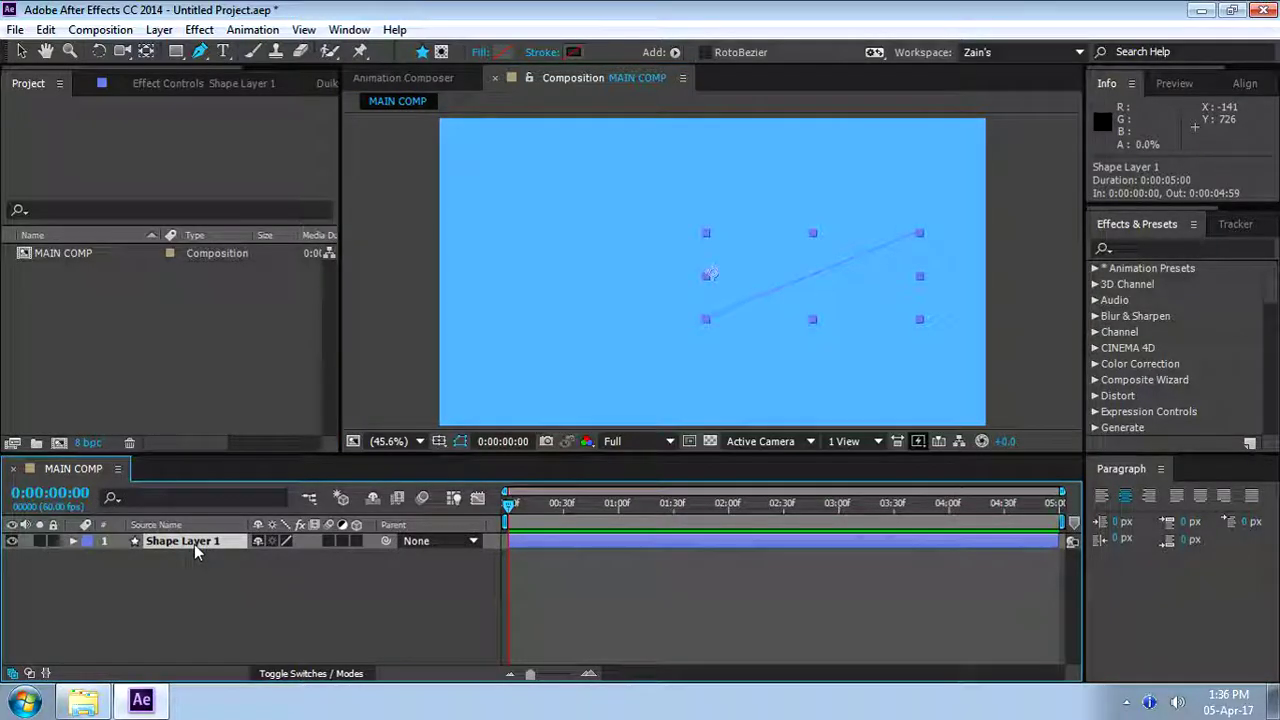
{"action": "key", "text": "Delete"}
Draw a closed four-point crescent opening upward with the Pen tool, using RotoBezier curves, across the lower half of the composition
{"action": "left_click", "coordinate": [706, 52]}
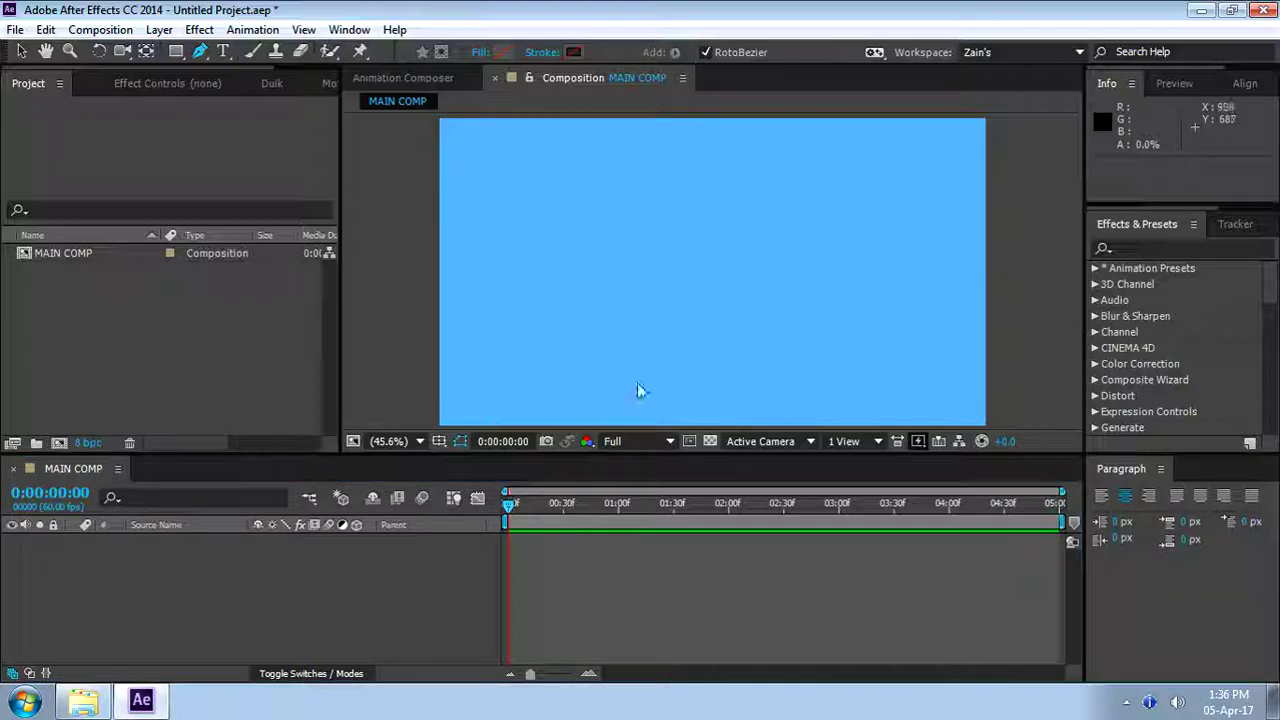
{"action": "left_click", "coordinate": [719, 327]}
{"action": "left_click", "coordinate": [929, 237]}
{"action": "left_click", "coordinate": [721, 383]}
{"action": "left_click", "coordinate": [513, 228]}
{"action": "left_click", "coordinate": [721, 329]}
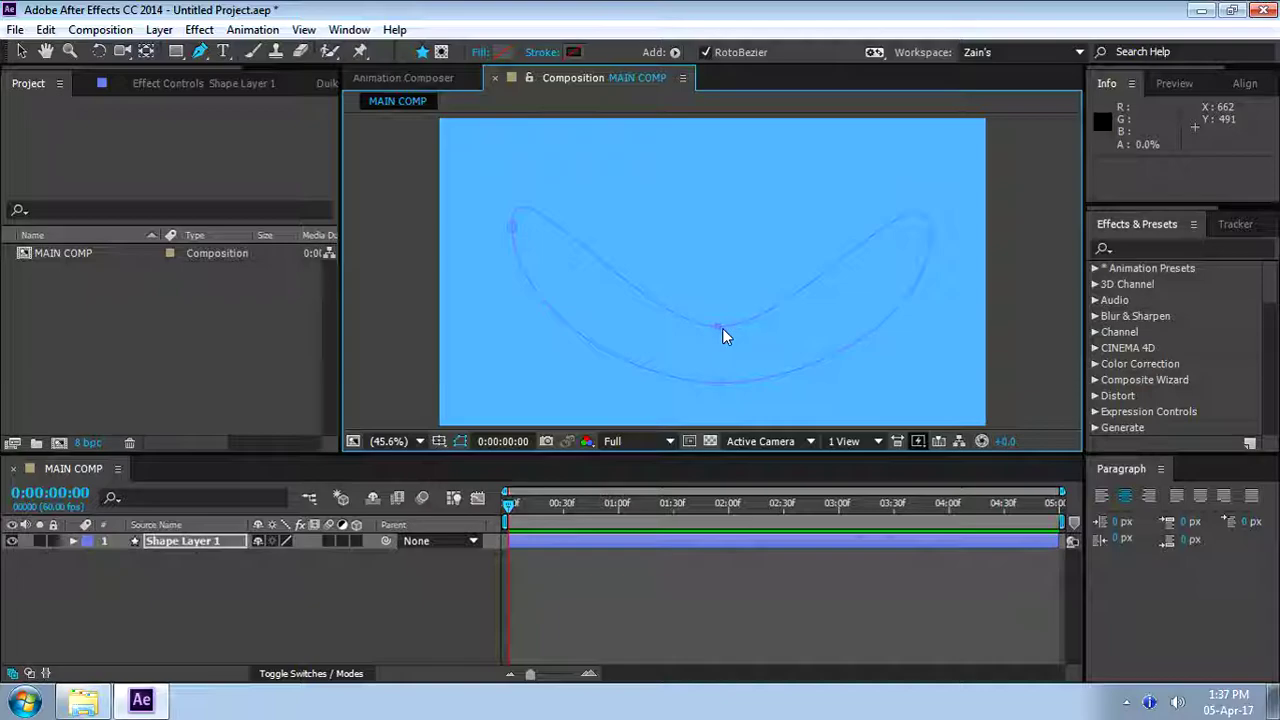
Adjust the outer points at the crescent's left and right tips to even out its outline
{"action": "left_click", "coordinate": [509, 241]}
{"action": "left_click", "coordinate": [932, 233]}
{"action": "left_click_drag", "start_coordinate": [935, 233], "coordinate": [933, 232]}
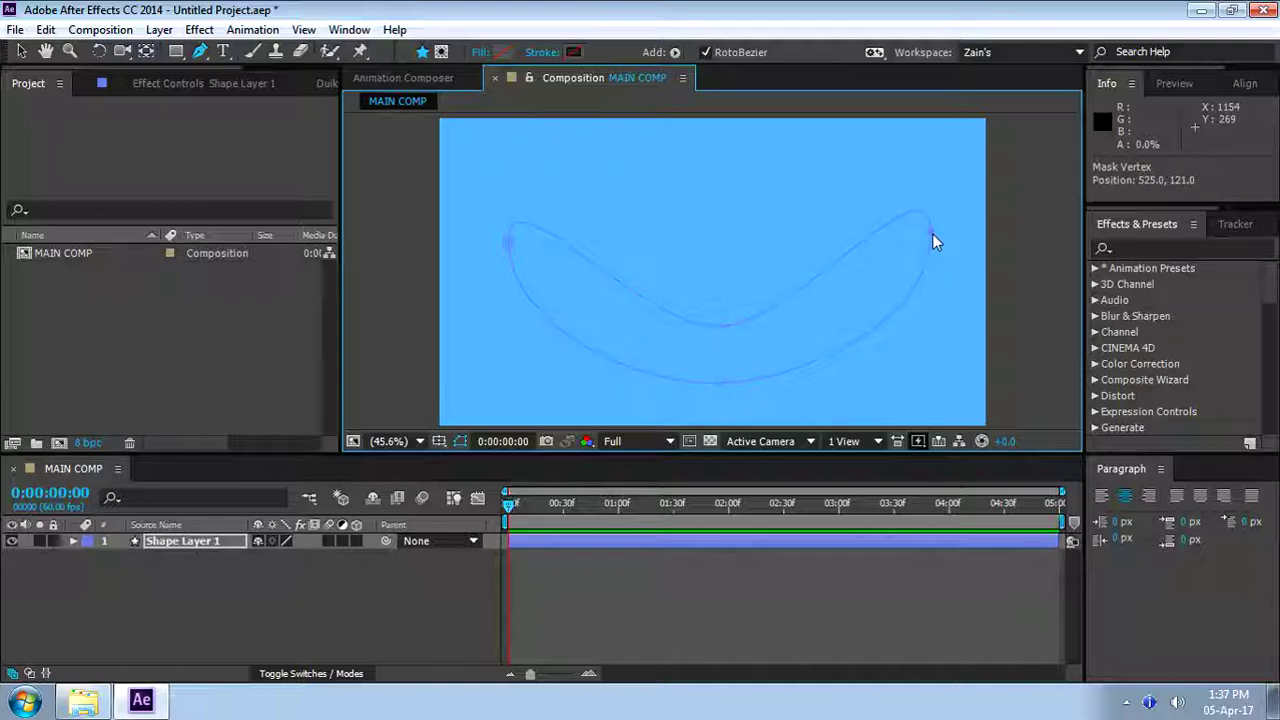
Move the crescent's shape layer down toward the lower edge of the composition
{"action": "key", "text": "v"}
{"action": "left_click", "coordinate": [227, 543]}
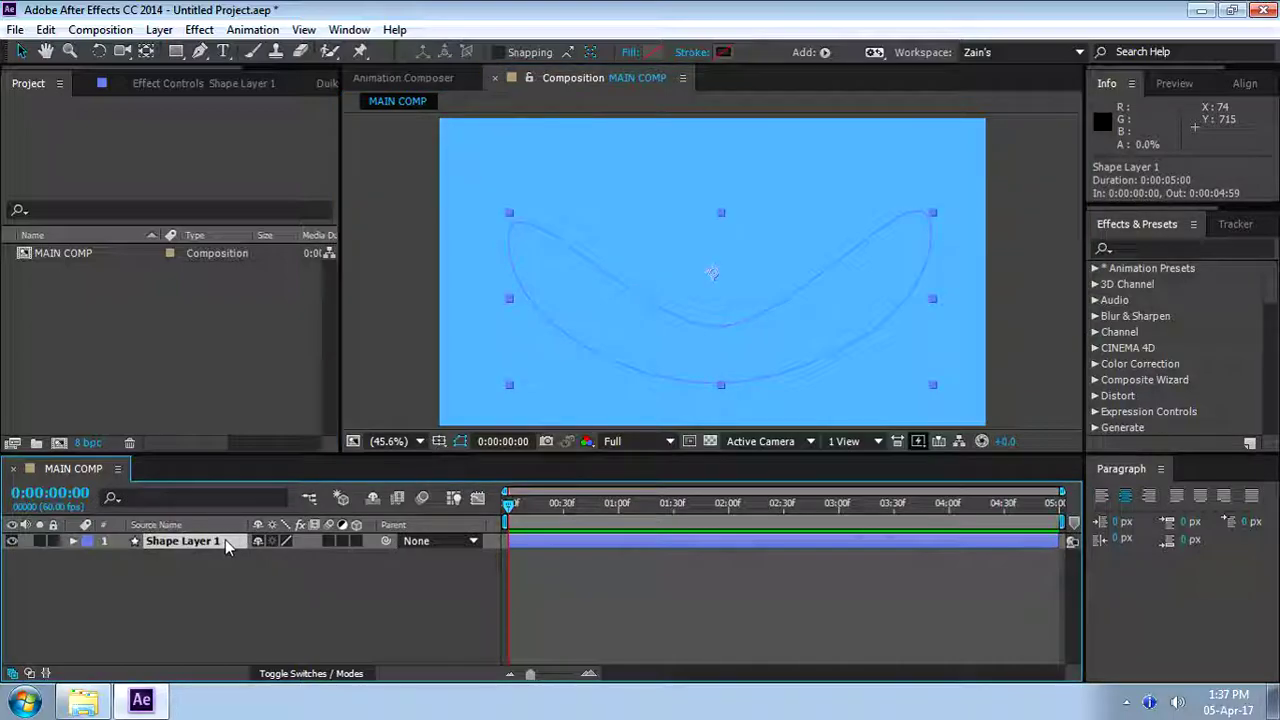
{"action": "key", "text": "shift+Down"}
{"action": "key", "text": "shift+Down"}
{"action": "key", "text": "shift+Down"}
{"action": "key", "text": "shift+Down"}
{"action": "key", "text": "shift+Down"}
{"action": "key", "text": "shift+Down"}
{"action": "key", "text": "shift+Down"}
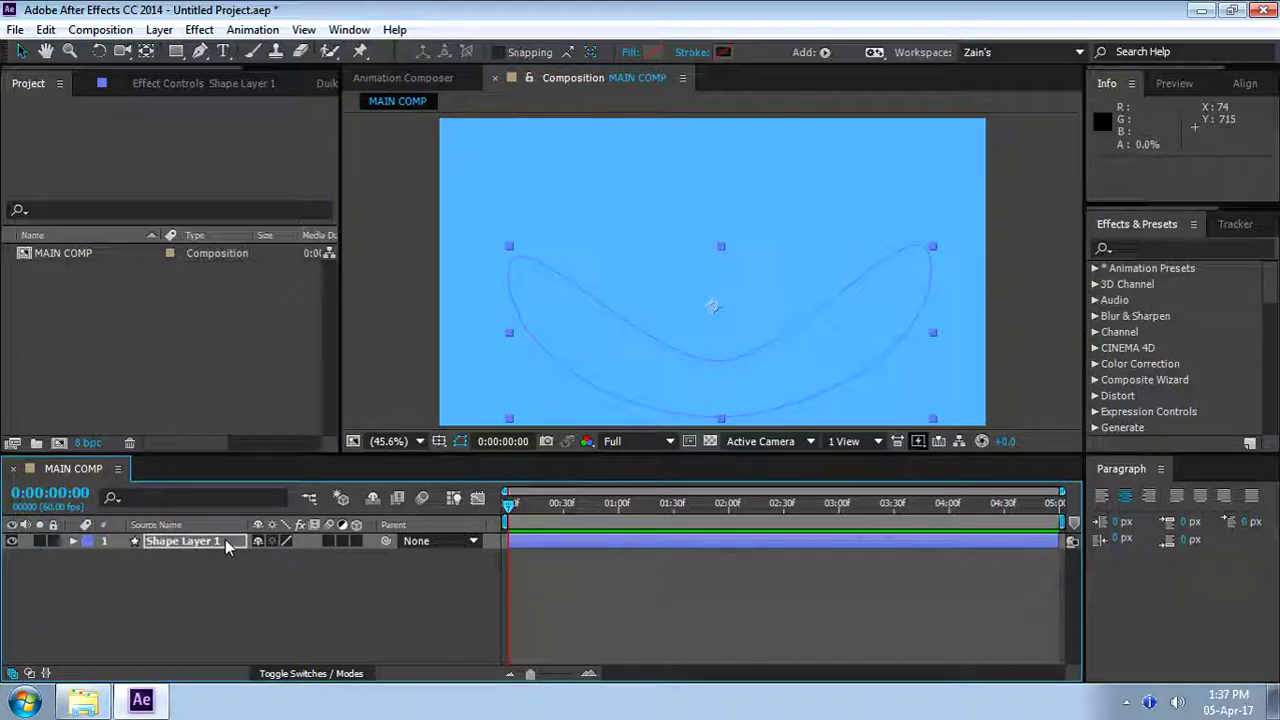
{"action": "key", "text": "shift+Up"}
{"action": "key", "text": "shift+Up"}
Fill the crescent with a white-to-black radial gradient and stretch its end point well beyond the shape's right side
{"action": "left_click", "coordinate": [652, 51], "text": "alt"}
{"action": "left_click", "coordinate": [652, 51], "text": "alt"}
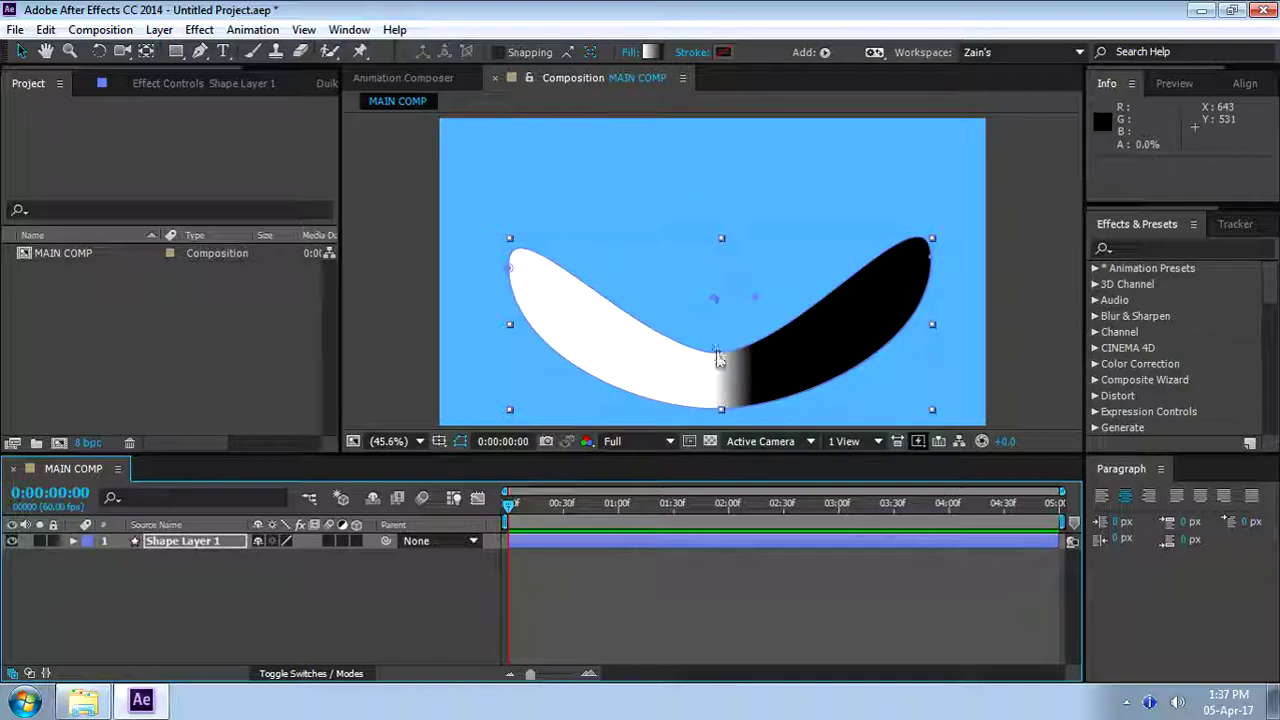
{"action": "left_click", "coordinate": [653, 52], "text": "alt"}
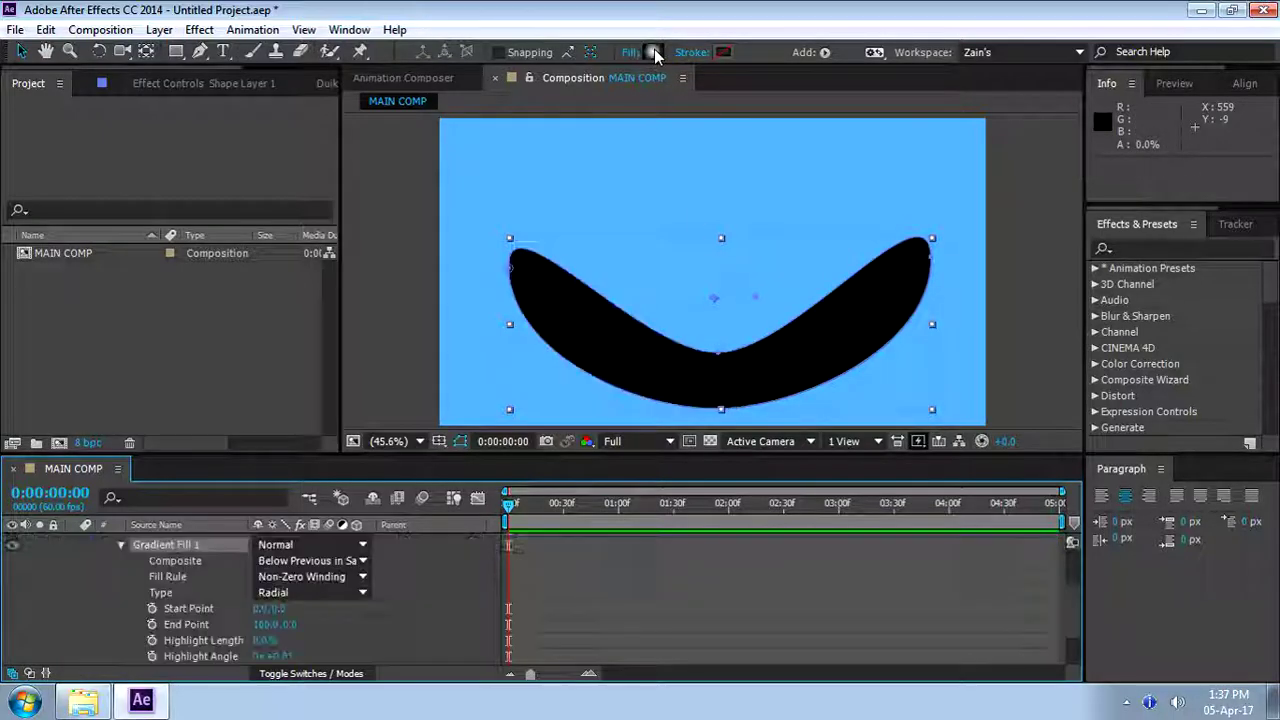
{"action": "mouse_move", "coordinate": [757, 298]}
{"action": "left_mouse_down"}
{"action": "mouse_move", "coordinate": [1003, 366]}
{"action": "mouse_move", "coordinate": [734, 295]}
{"action": "mouse_move", "coordinate": [1080, 385]}
{"action": "left_mouse_up"}
{"action": "left_click", "coordinate": [1056, 258]}
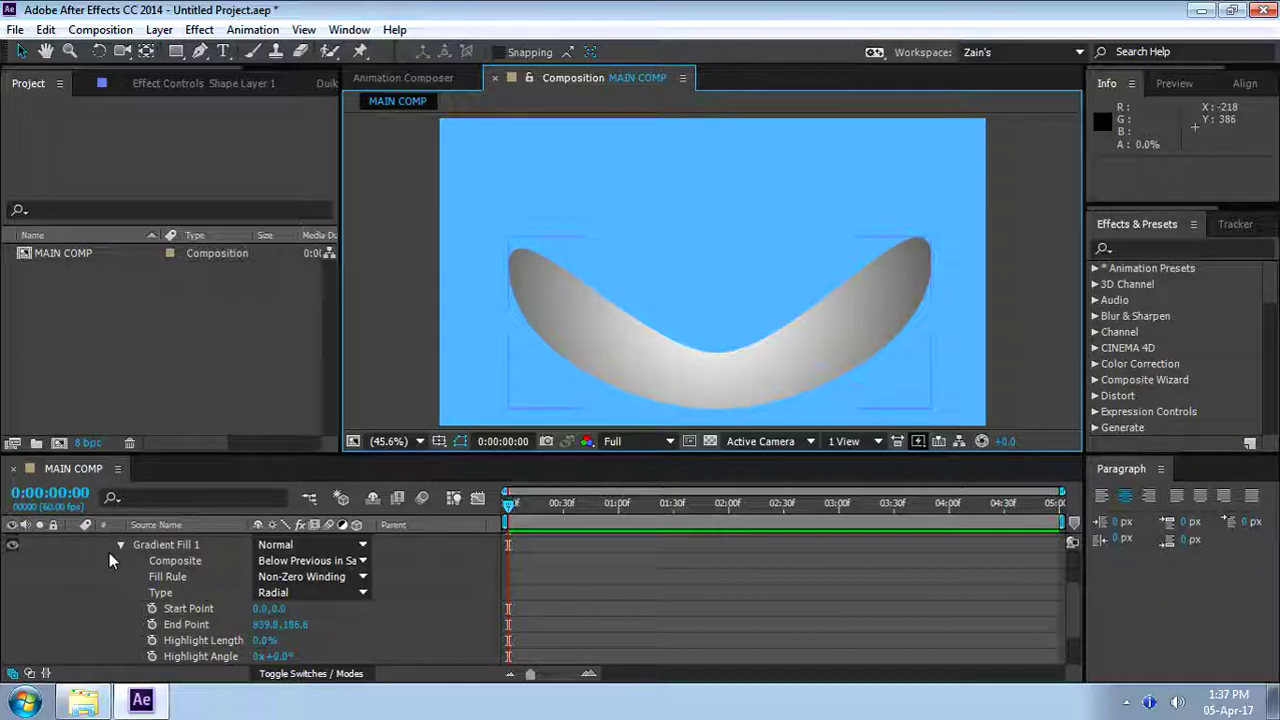
{"action": "scroll", "coordinate": [108, 550], "scroll_direction": "up", "scroll_amount": 3}
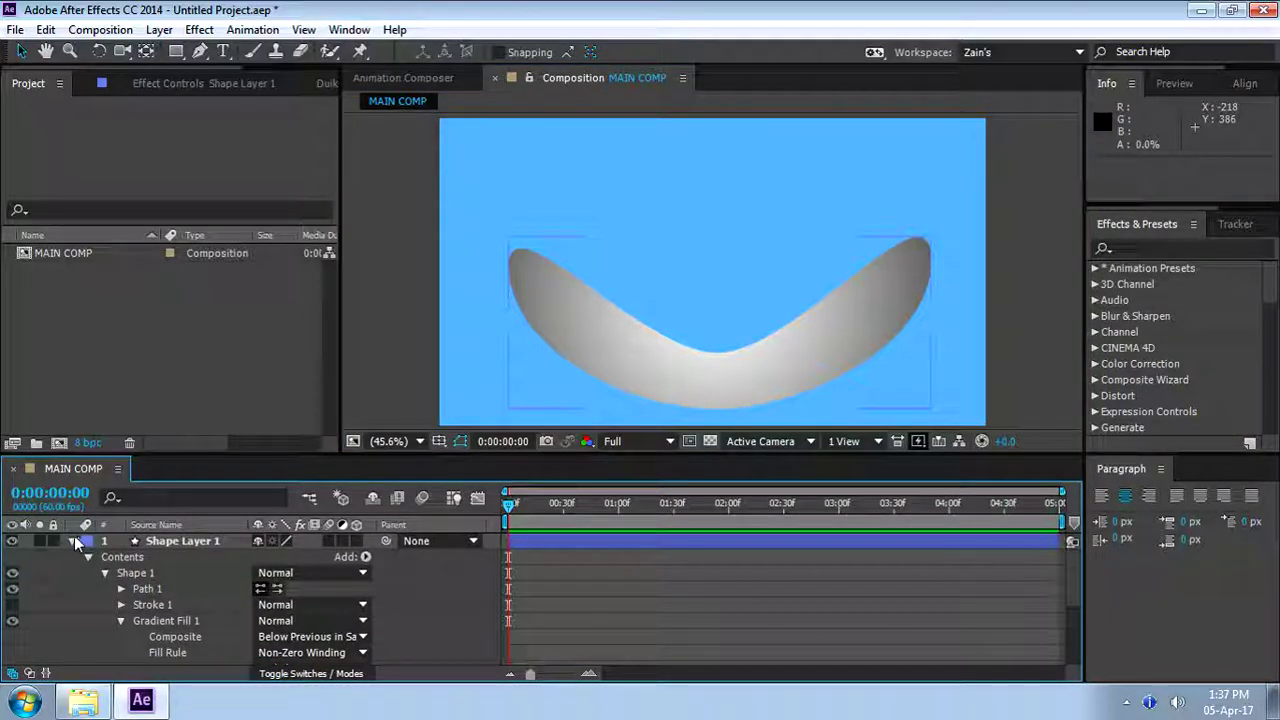
{"action": "left_click", "coordinate": [74, 541]}
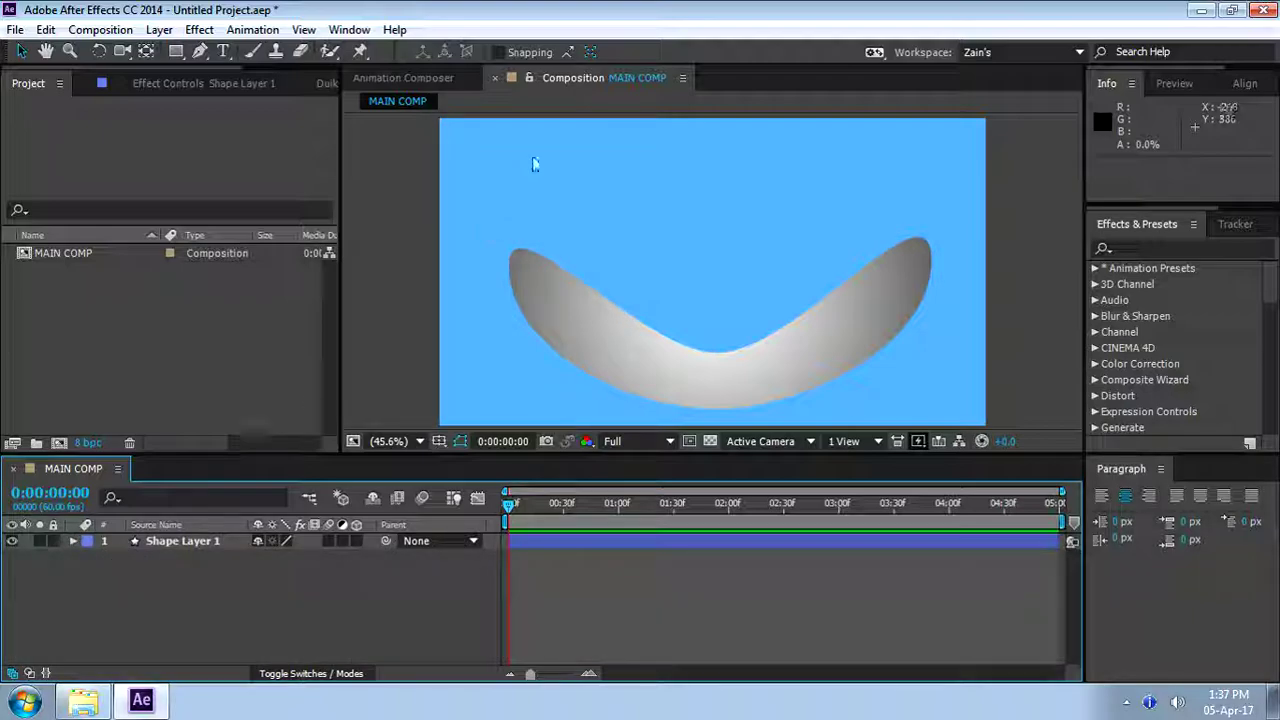
Draw an open, curved handle loop on a new shape layer at the crescent's right end with the Pen tool
{"action": "left_click", "coordinate": [200, 51]}
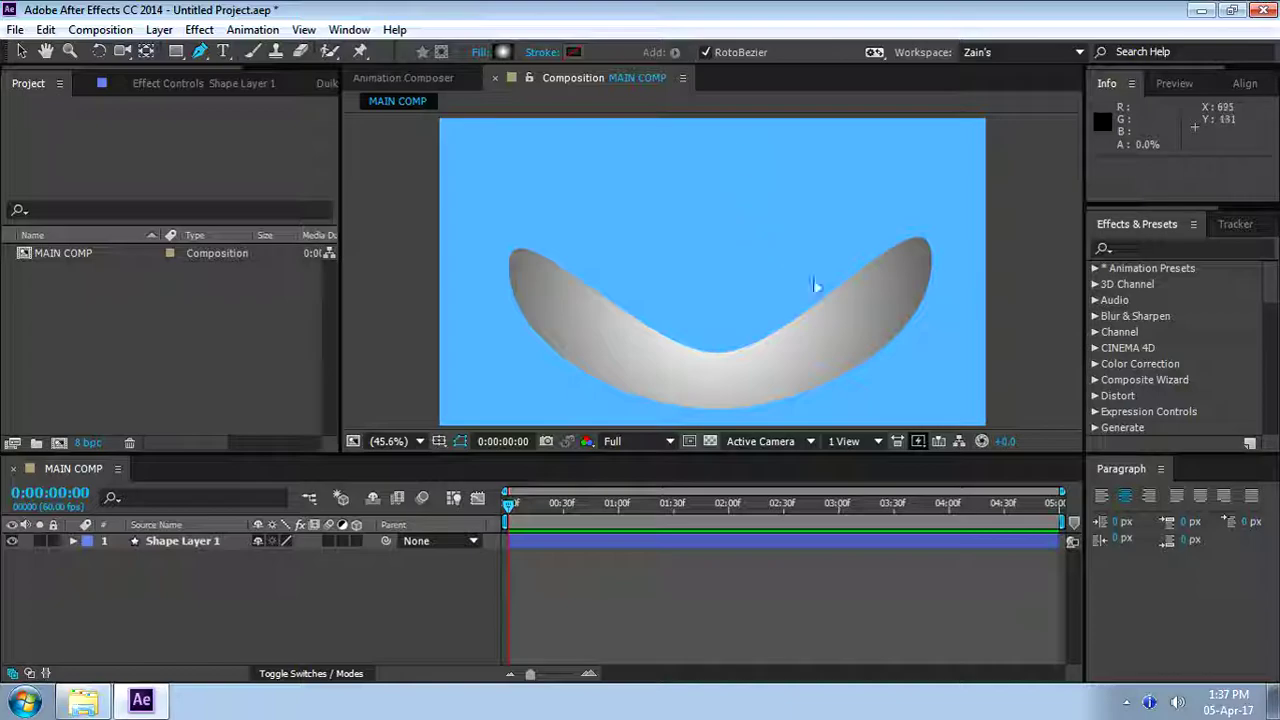
{"action": "left_click_drag", "start_coordinate": [886, 311], "coordinate": [973, 291]}
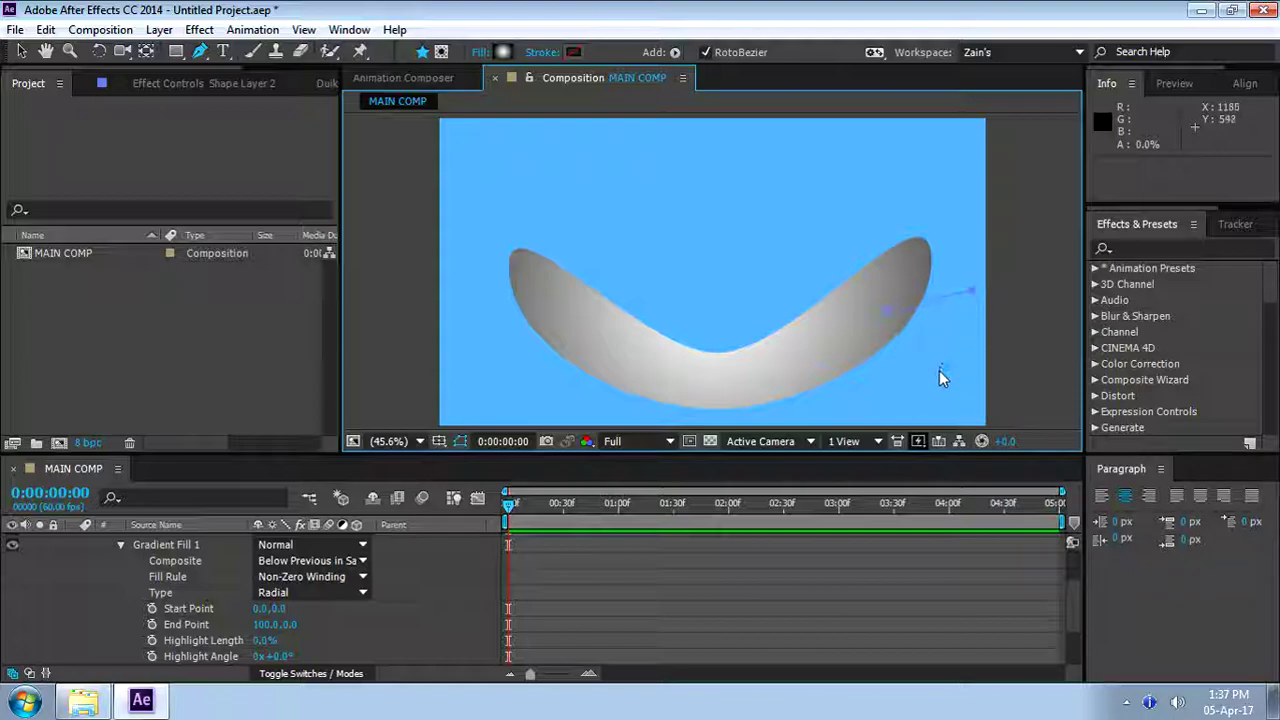
{"action": "left_click", "coordinate": [875, 392]}
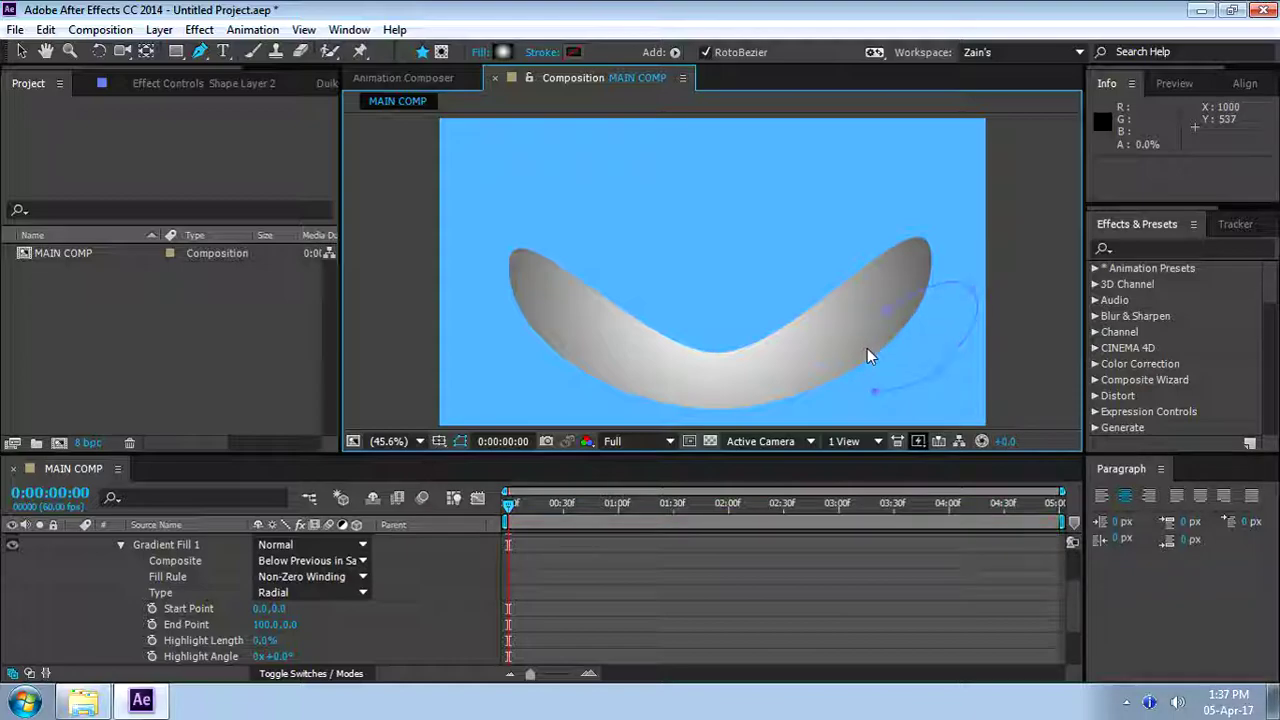
{"action": "left_click", "coordinate": [889, 318]}
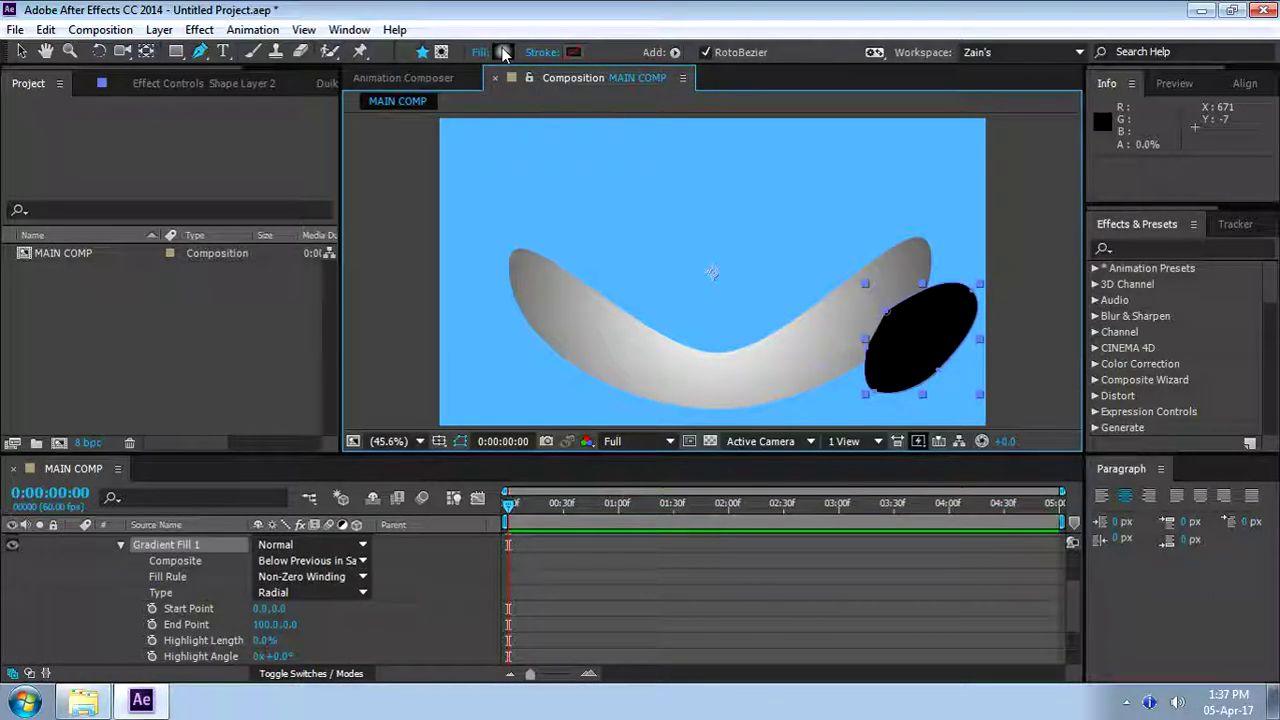
Remove the handle's fill, give it a 42 px linear gradient stroke and spread the gradient's start and end points across it
{"action": "left_click", "coordinate": [503, 52], "text": "alt"}
{"action": "left_click", "coordinate": [574, 53], "text": "alt"}
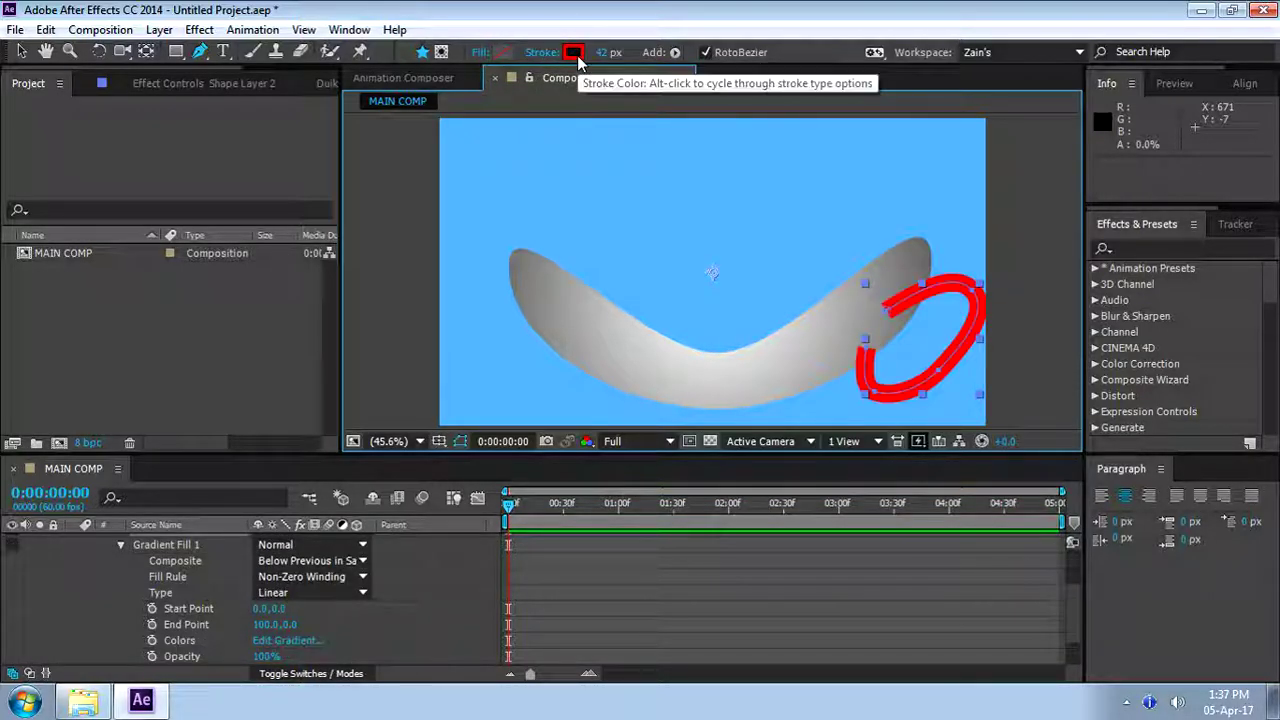
{"action": "left_click", "coordinate": [577, 55], "text": "alt"}
{"action": "key", "text": "v"}
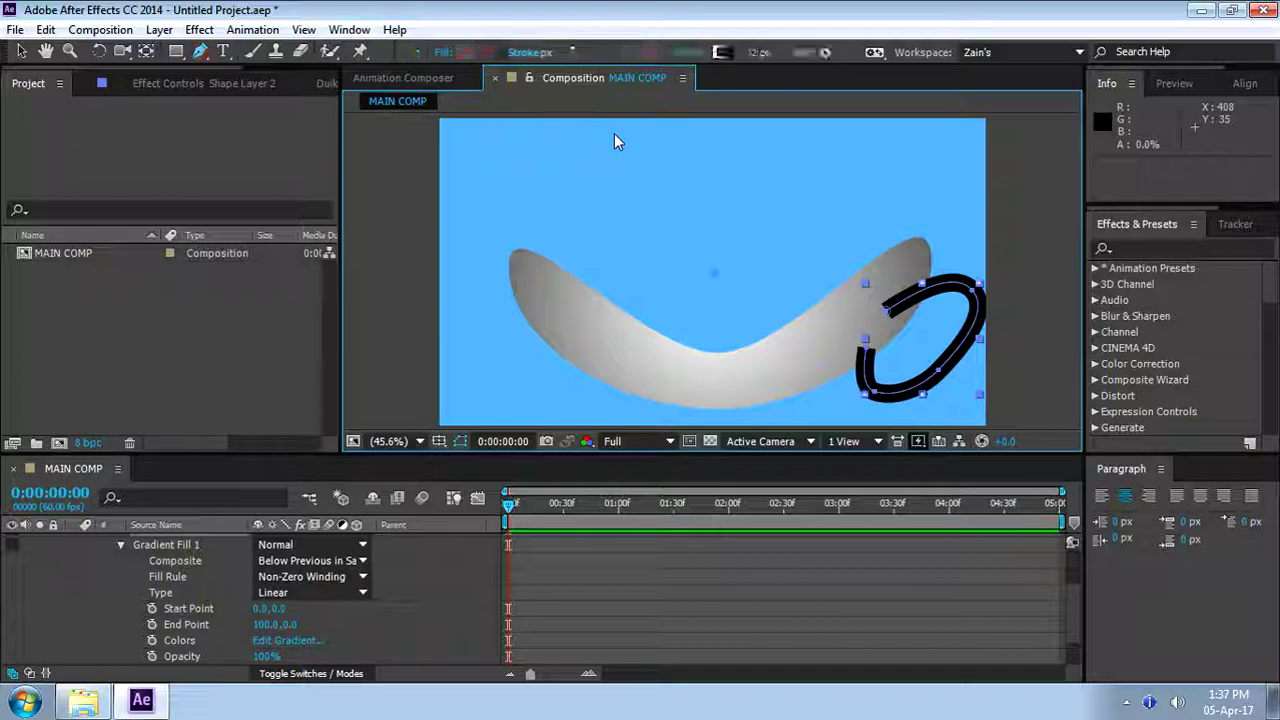
{"action": "left_click_drag", "start_coordinate": [755, 272], "coordinate": [1035, 315]}
{"action": "left_click_drag", "start_coordinate": [716, 275], "coordinate": [833, 315]}
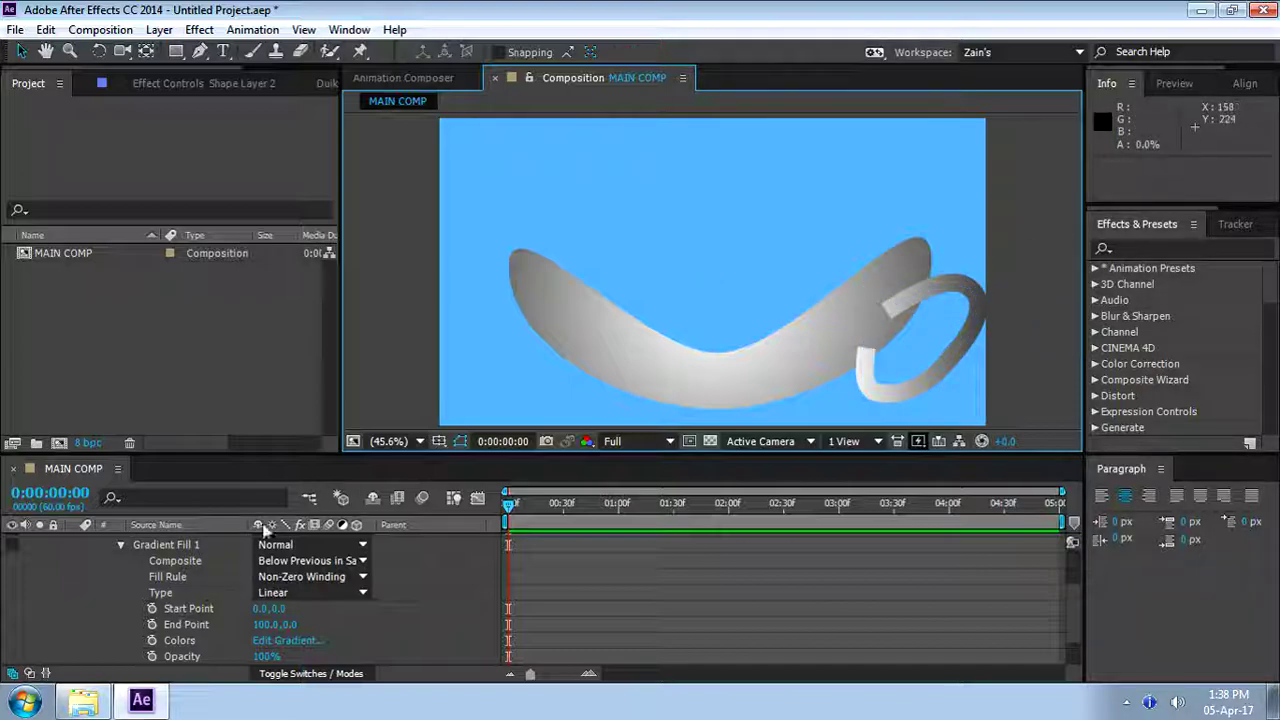
Collapse the handle layer's properties and place Shape Layer 2 beneath Shape Layer 1
{"action": "left_click", "coordinate": [113, 580]}
{"action": "scroll", "coordinate": [115, 581], "scroll_direction": "up", "scroll_amount": 2}
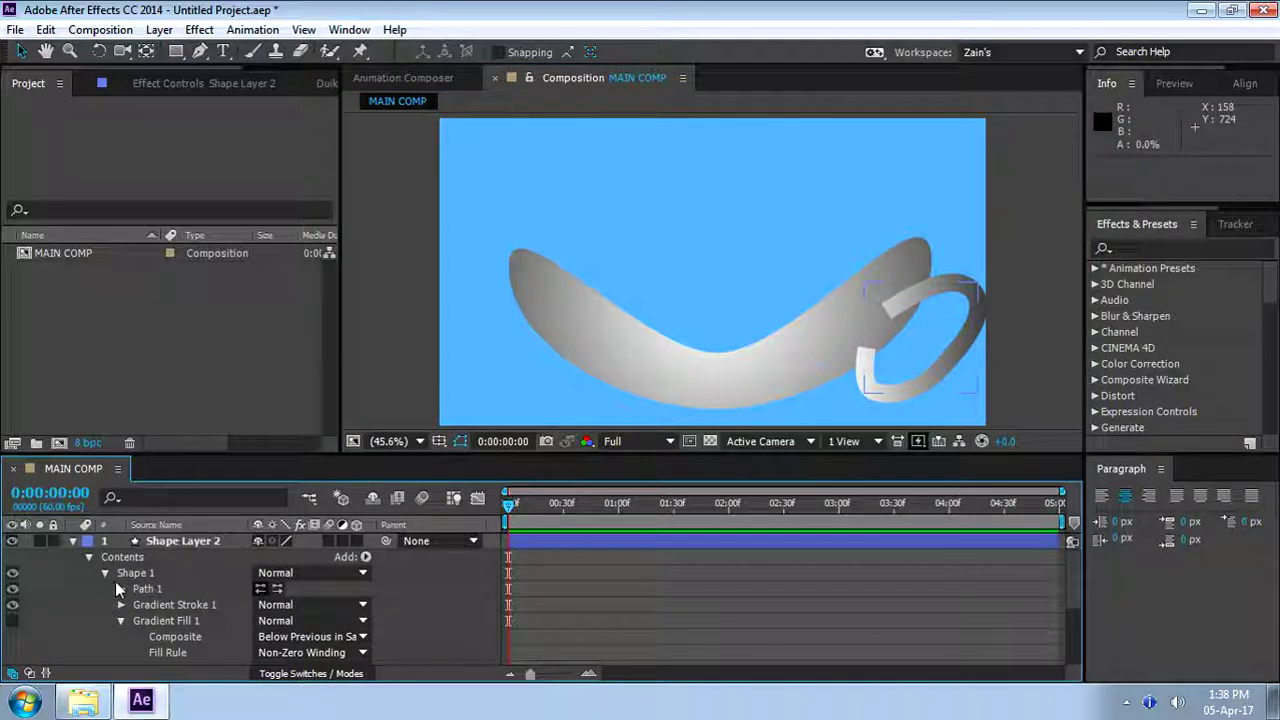
{"action": "left_click", "coordinate": [72, 541]}
{"action": "left_click_drag", "start_coordinate": [183, 541], "coordinate": [211, 590]}
{"action": "left_click", "coordinate": [263, 575]}
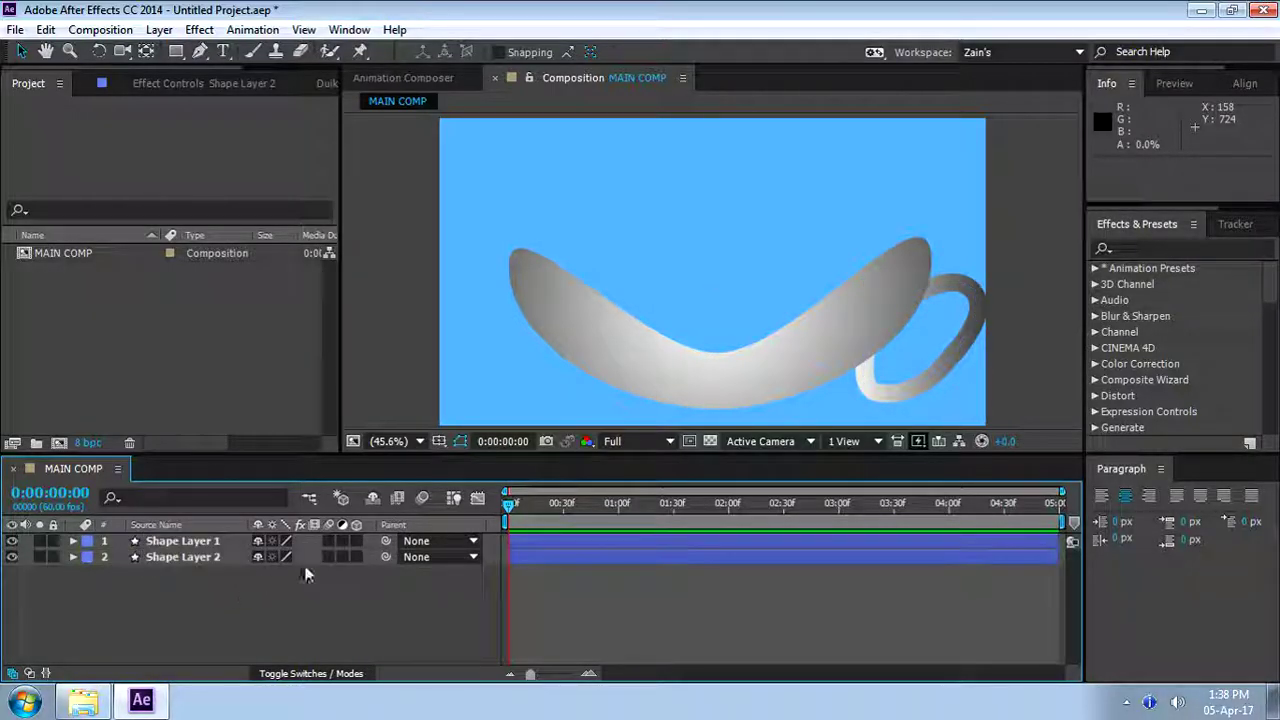
Reshape the handle into a slimmer loop by moving its outer and lower path points inward and upward
{"action": "left_click", "coordinate": [976, 323]}
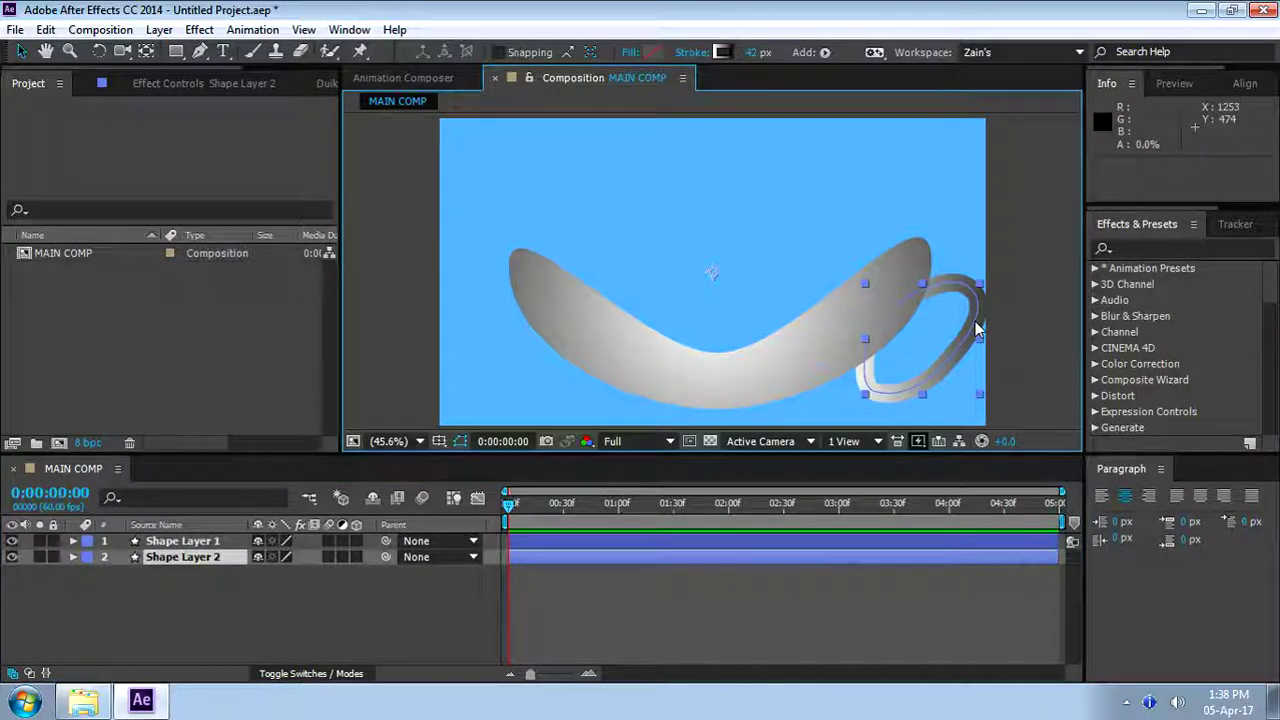
{"action": "key", "text": "g"}
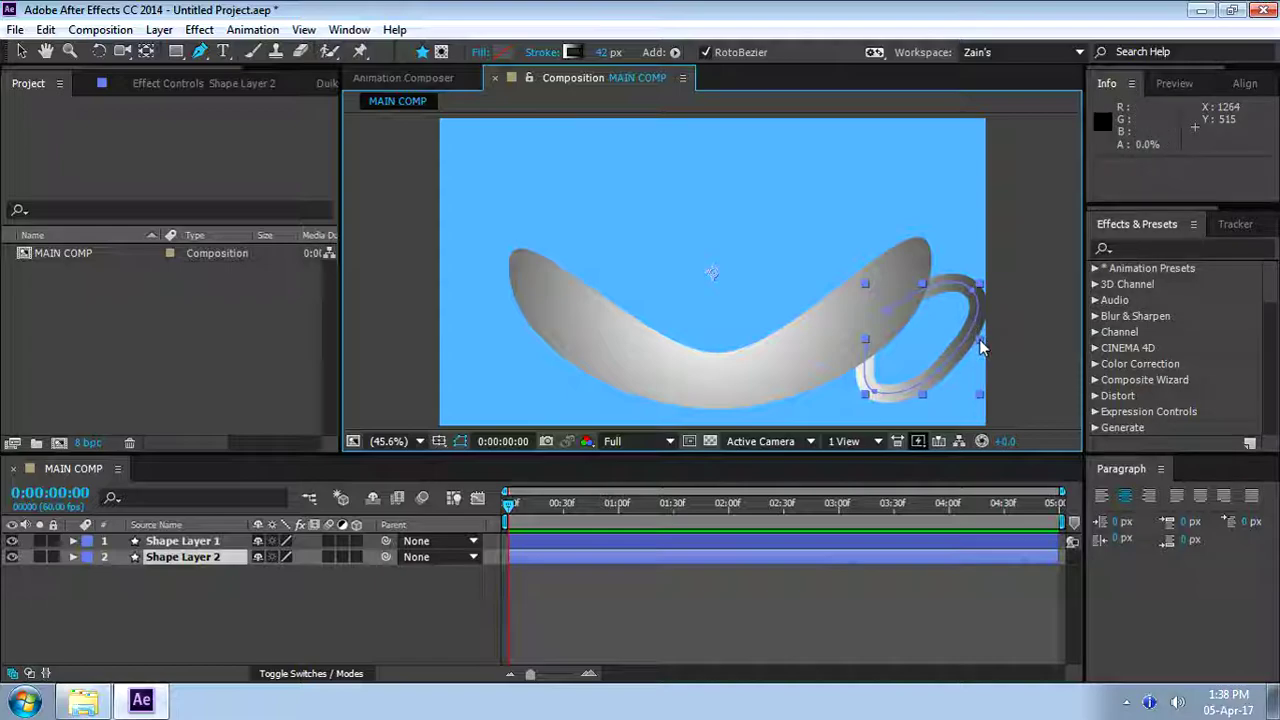
{"action": "left_click", "coordinate": [931, 366]}
{"action": "left_click_drag", "start_coordinate": [977, 296], "coordinate": [962, 320]}
{"action": "left_click_drag", "start_coordinate": [930, 369], "coordinate": [880, 377]}
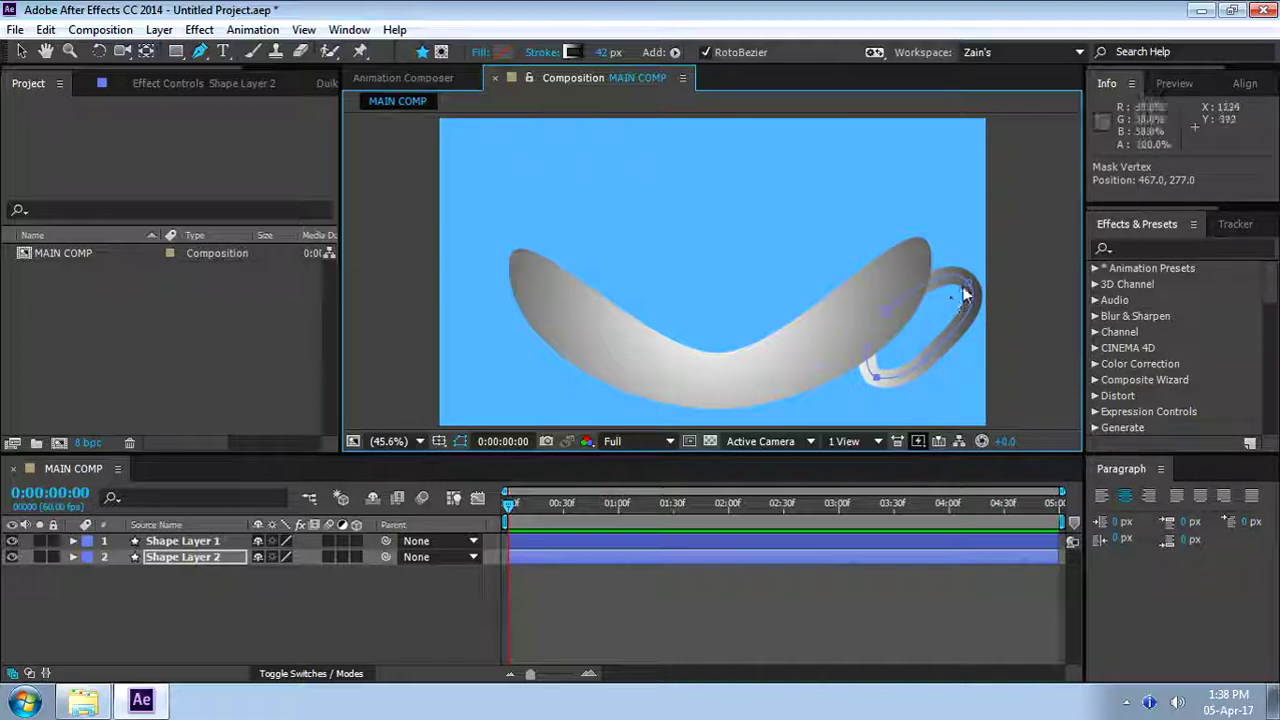
{"action": "key", "text": "v"}
{"action": "left_click", "coordinate": [1022, 317]}
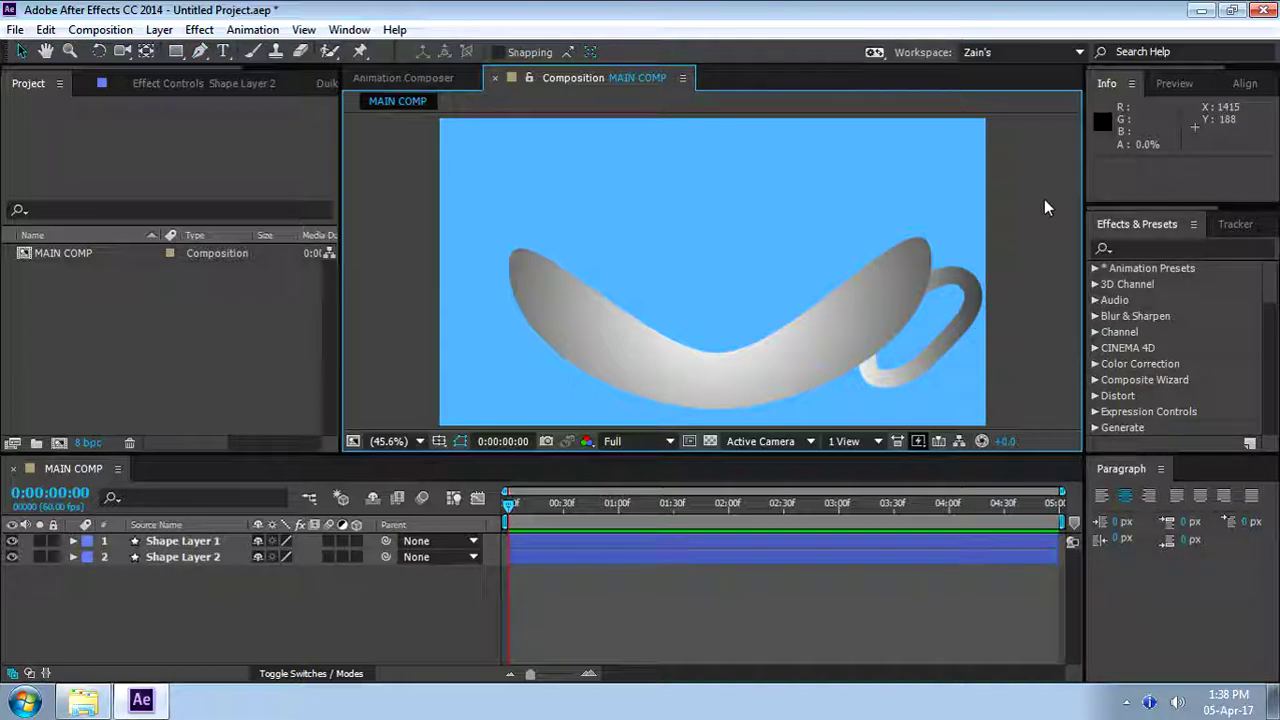
With RotoBezier off, draw a closed coffee shape on a new shape layer, flat across the cup's opening and following its curve below
{"action": "left_click", "coordinate": [165, 580]}
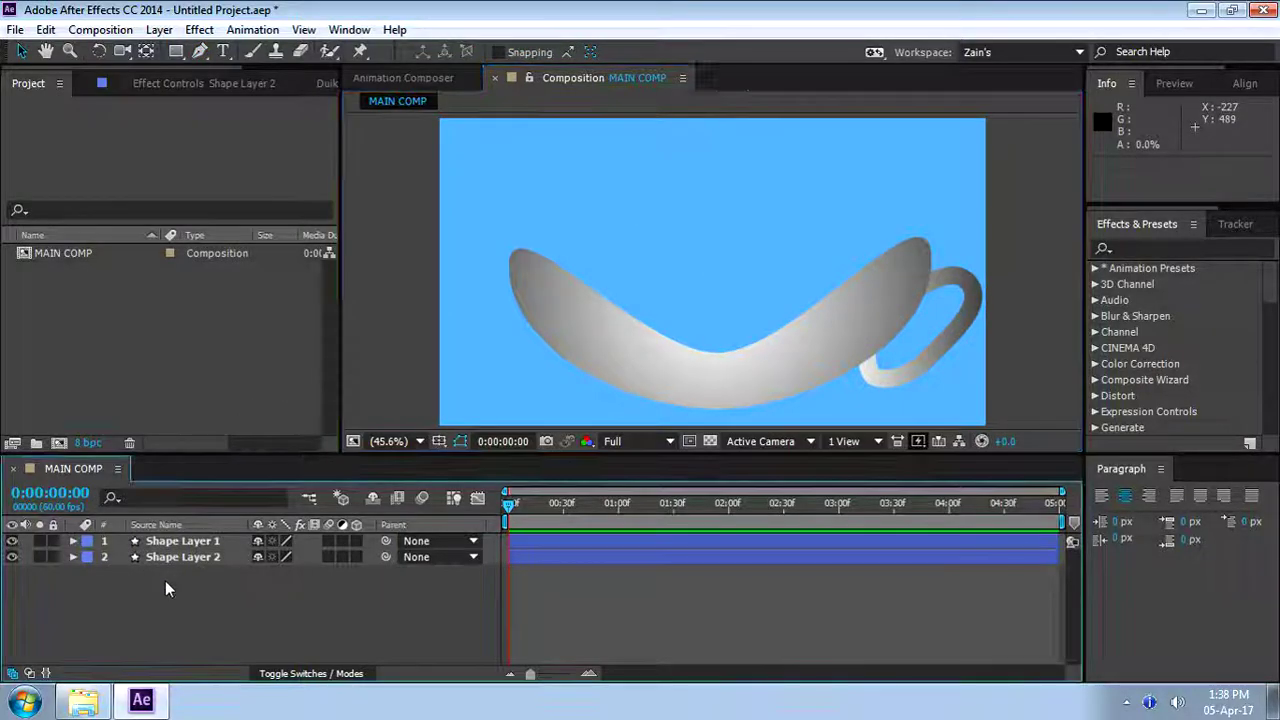
{"action": "left_click", "coordinate": [200, 51]}
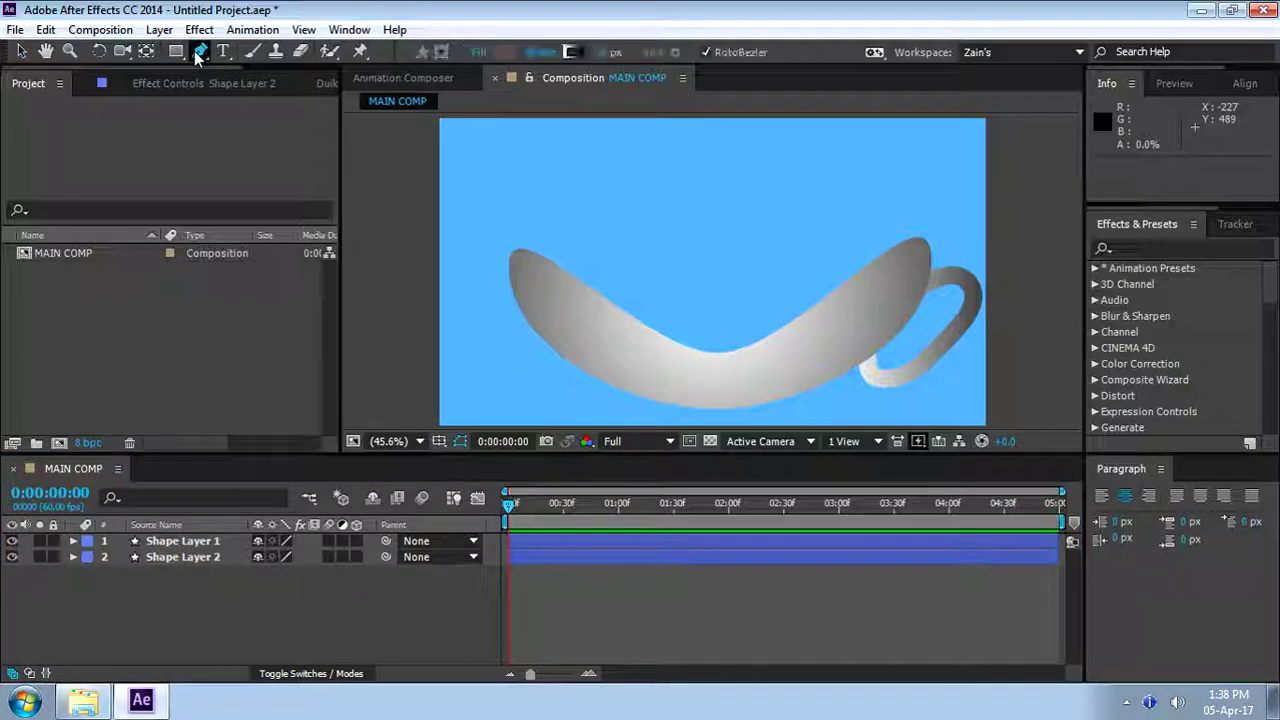
{"action": "left_click", "coordinate": [705, 52]}
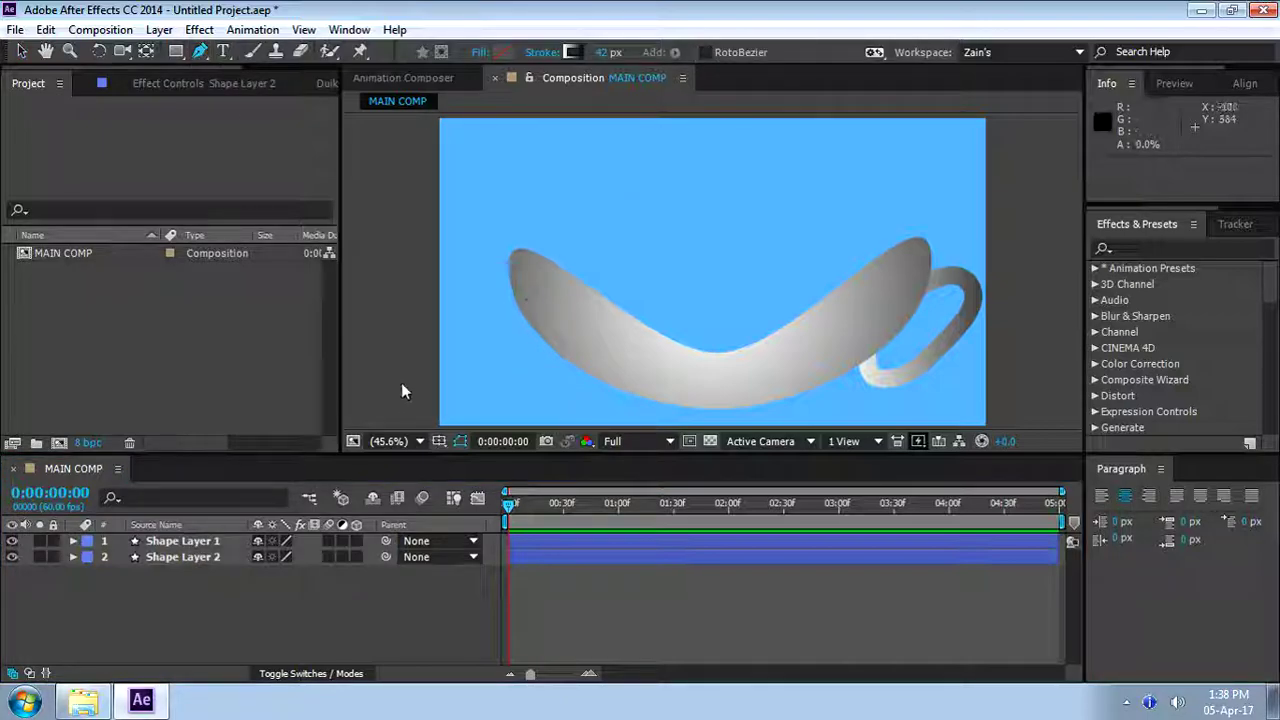
{"action": "left_click", "coordinate": [539, 272]}
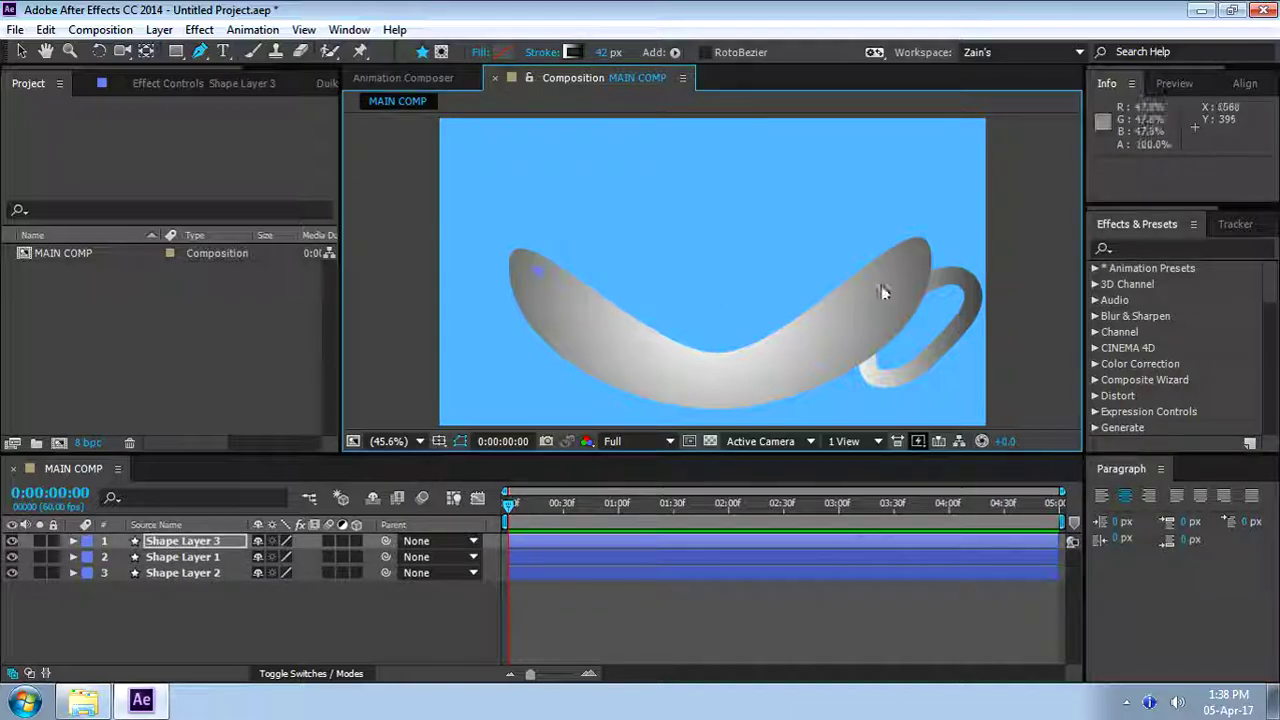
{"action": "left_click", "coordinate": [905, 271]}
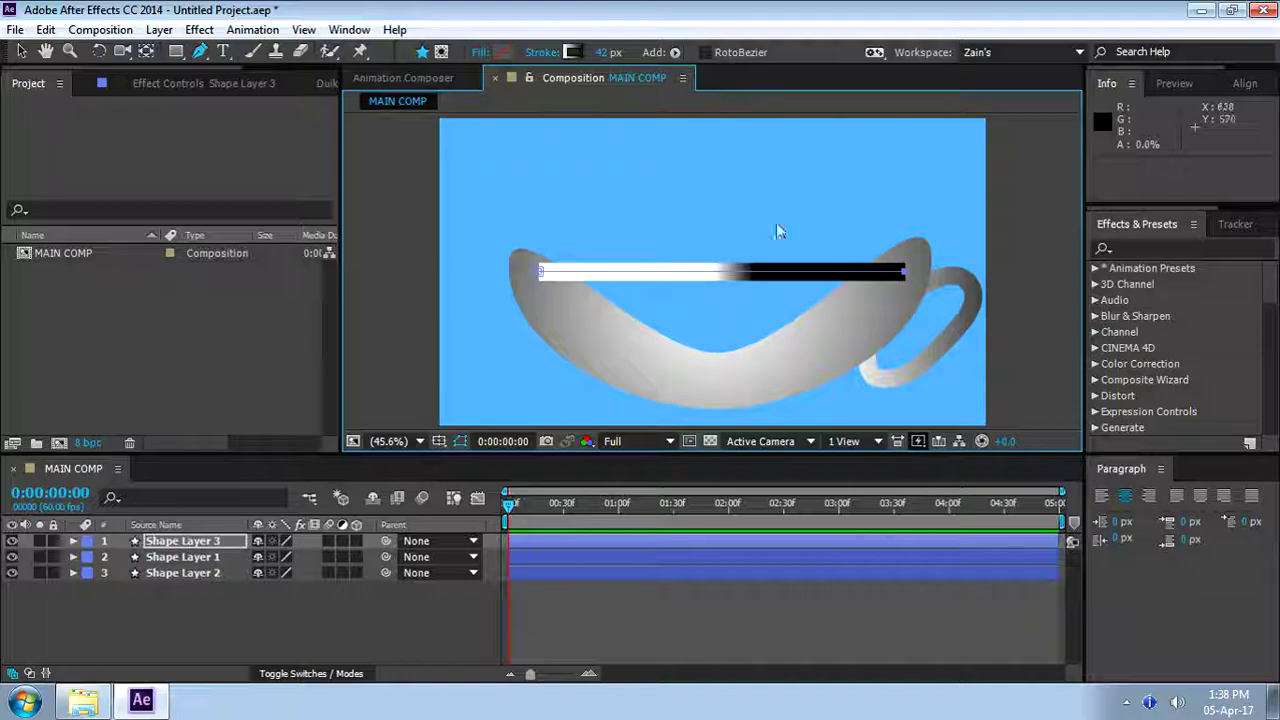
{"action": "left_click_drag", "start_coordinate": [722, 387], "coordinate": [646, 387]}
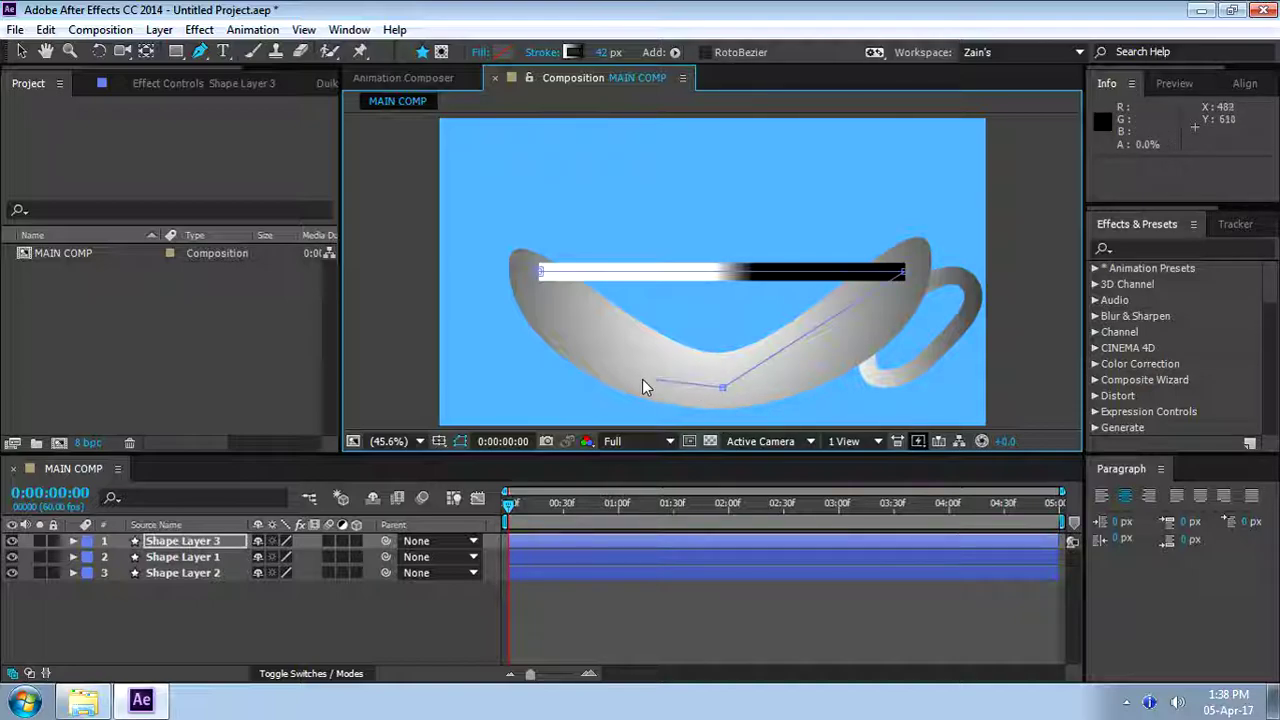
{"action": "left_click", "coordinate": [554, 313]}
{"action": "left_click", "coordinate": [538, 272]}
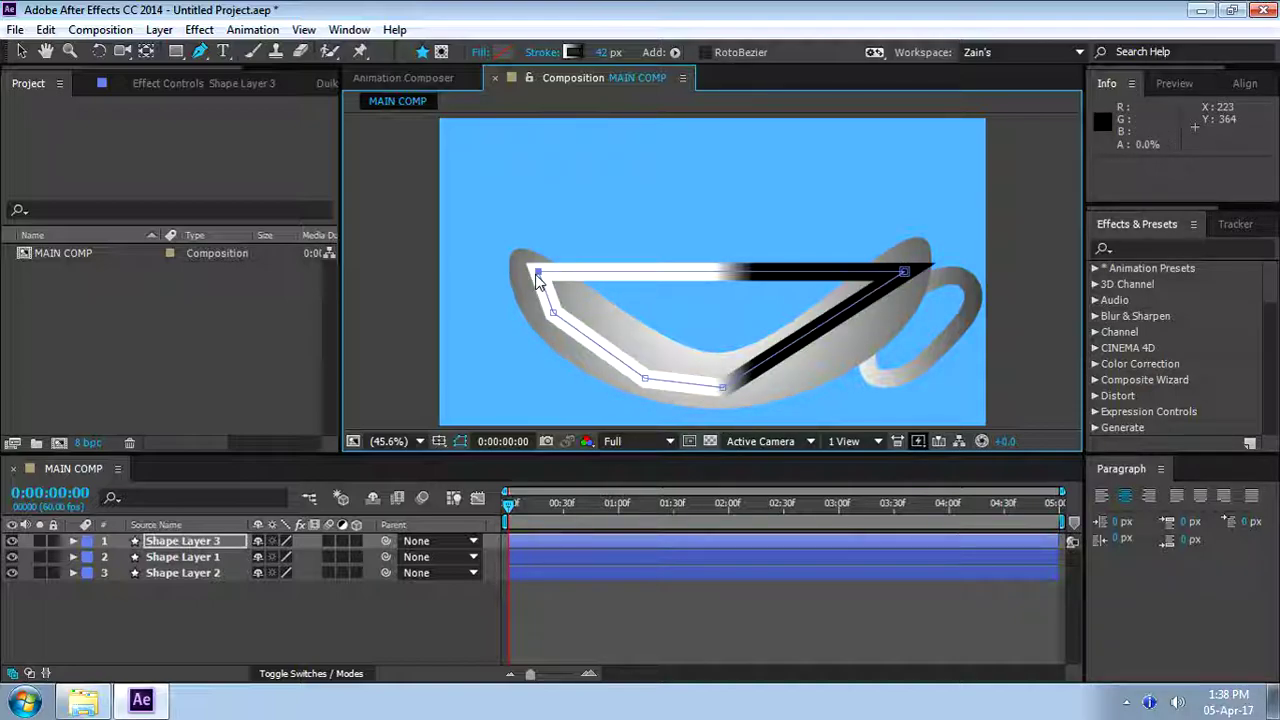
Place Shape Layer 3, the coffee shape, beneath the cup and handle layers
{"action": "key", "text": "v"}
{"action": "left_click", "coordinate": [175, 553]}
{"action": "left_click_drag", "start_coordinate": [175, 553], "coordinate": [206, 589]}
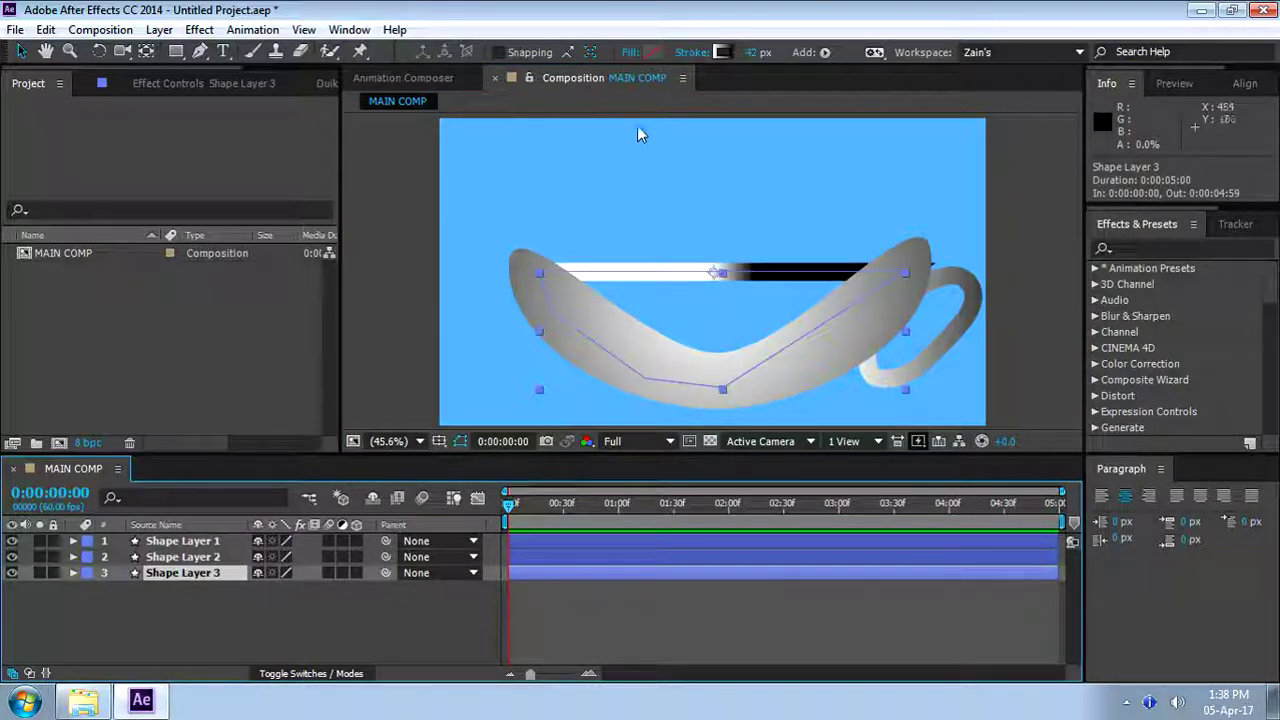
Remove the coffee shape's gradient stroke, give it a solid black fill (000000) and collapse the layer's properties
{"action": "left_click", "coordinate": [722, 52], "text": "alt"}
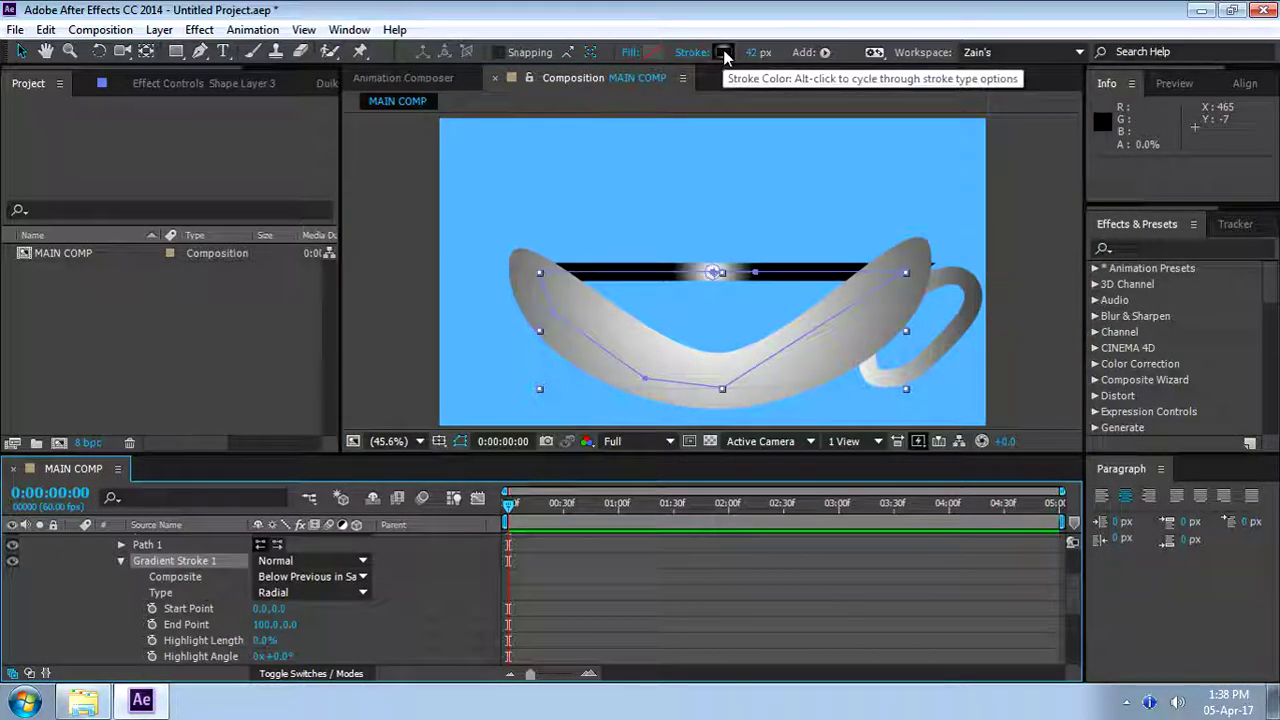
{"action": "left_click", "coordinate": [723, 52], "text": "alt"}
{"action": "left_click", "coordinate": [650, 52], "text": "alt"}
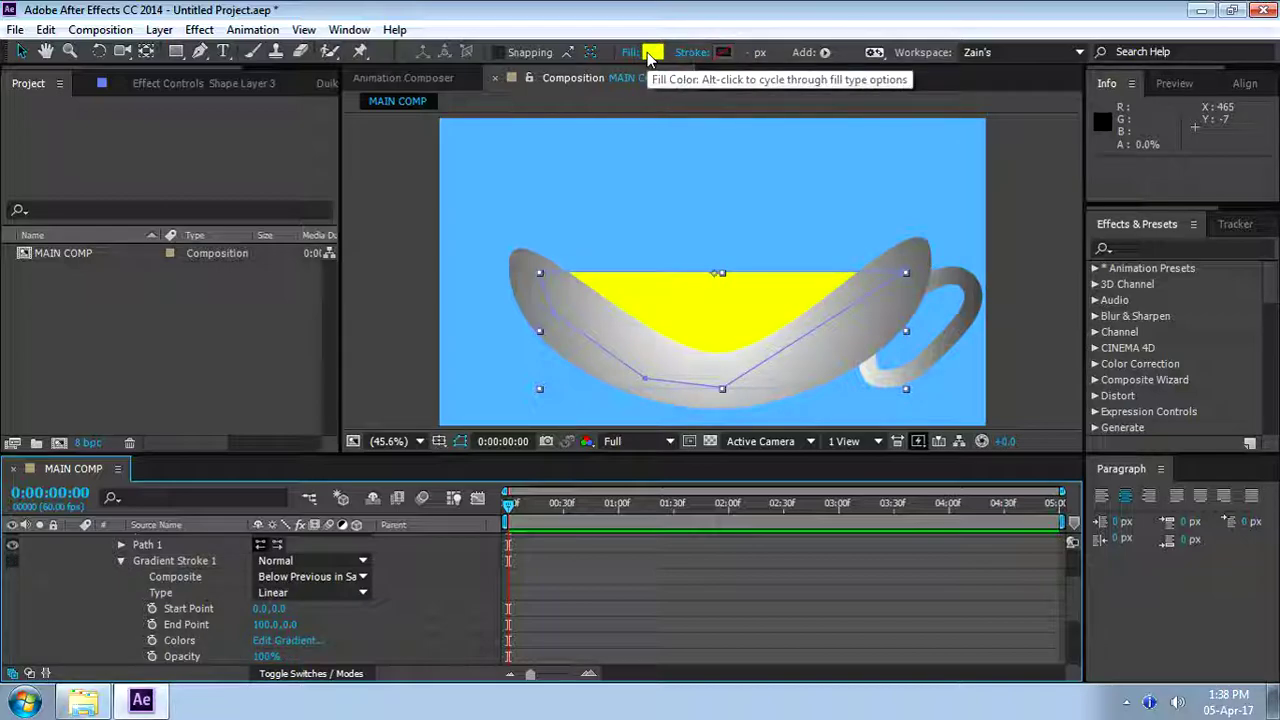
{"action": "left_click", "coordinate": [650, 52]}
{"action": "left_click_drag", "start_coordinate": [200, 330], "coordinate": [58, 440]}
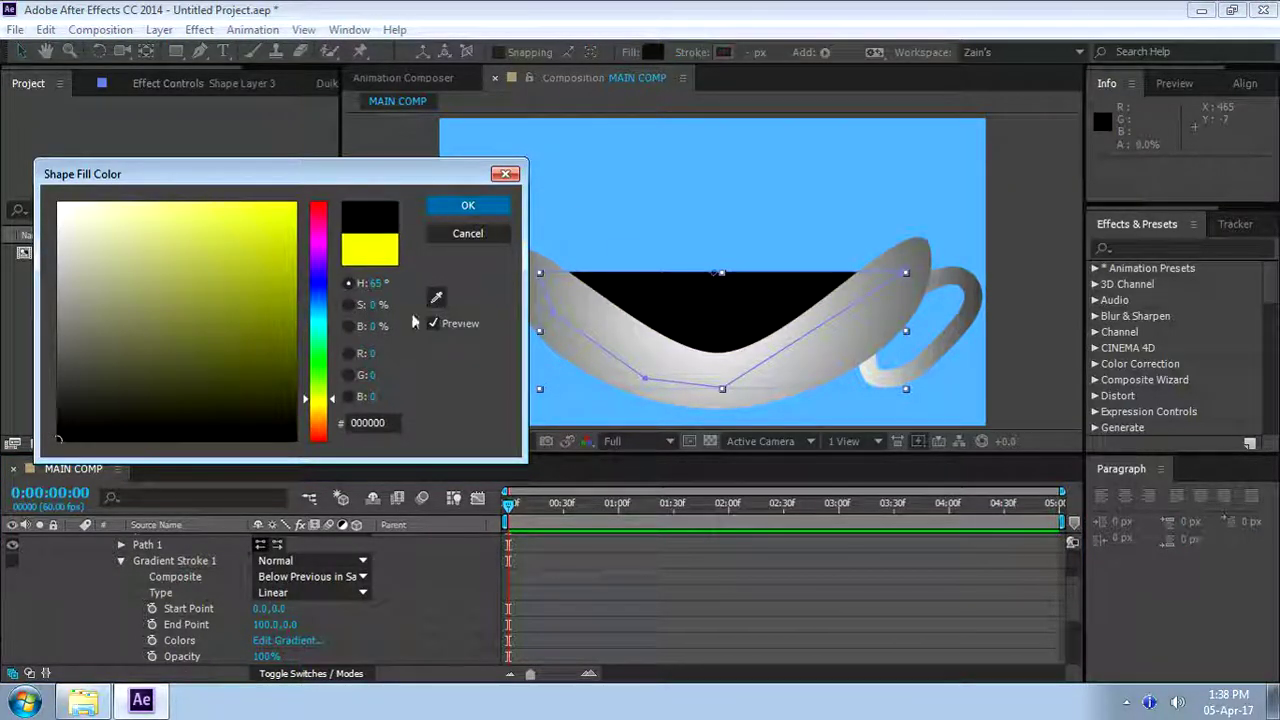
{"action": "left_click", "coordinate": [468, 205]}
{"action": "left_click", "coordinate": [81, 620]}
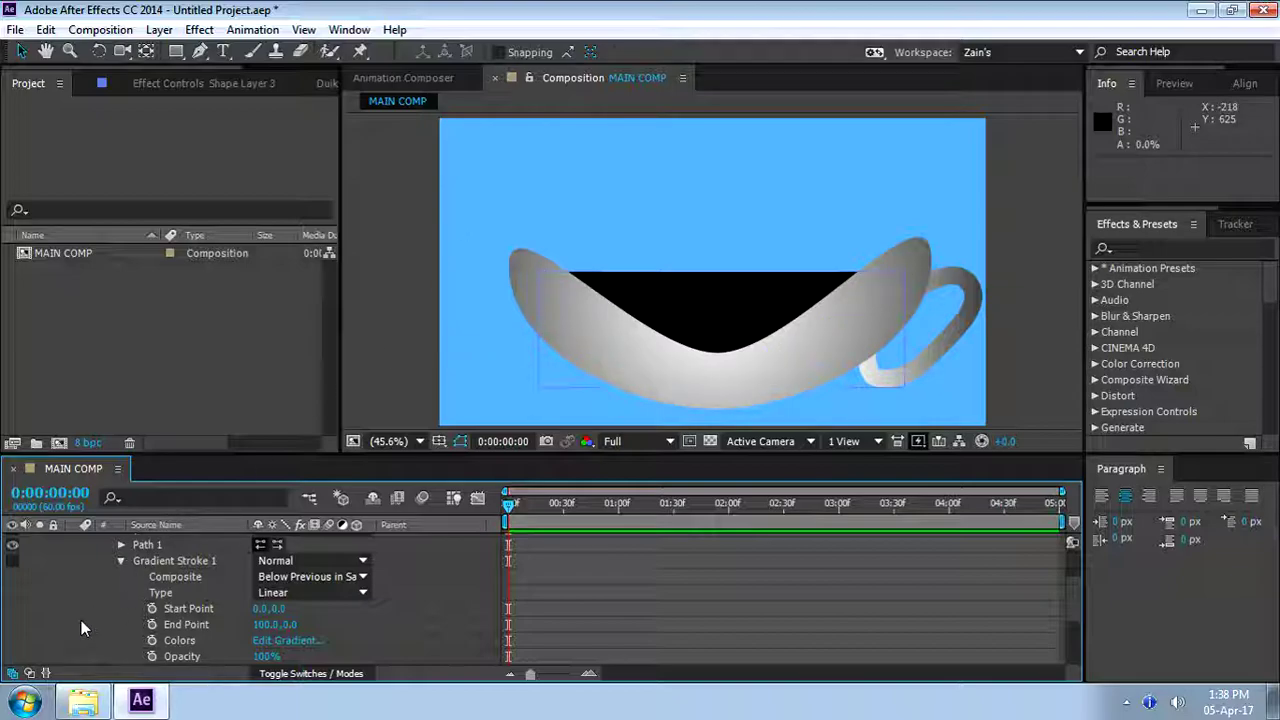
{"action": "scroll", "coordinate": [81, 620], "scroll_direction": "up", "scroll_amount": 3}
{"action": "left_click", "coordinate": [72, 572]}
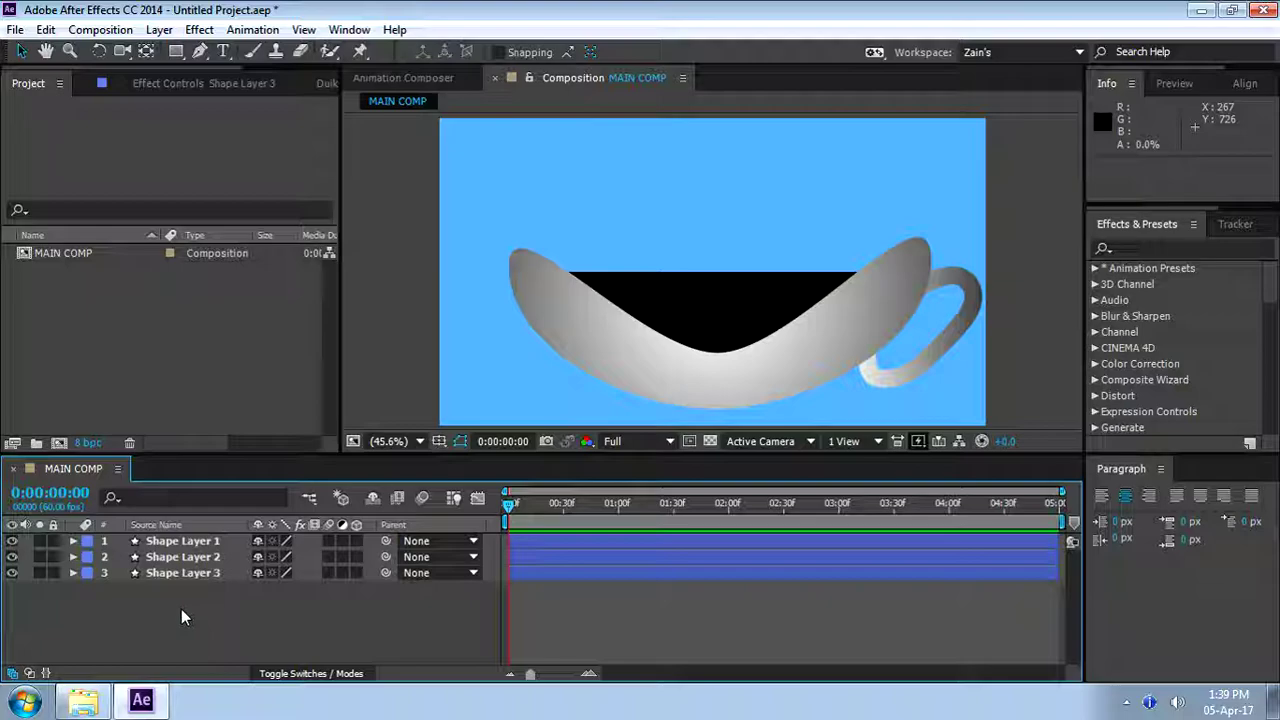
Add the text COFI in Courier New Bold, 118 px, above the cup
{"action": "left_click", "coordinate": [1016, 316]}
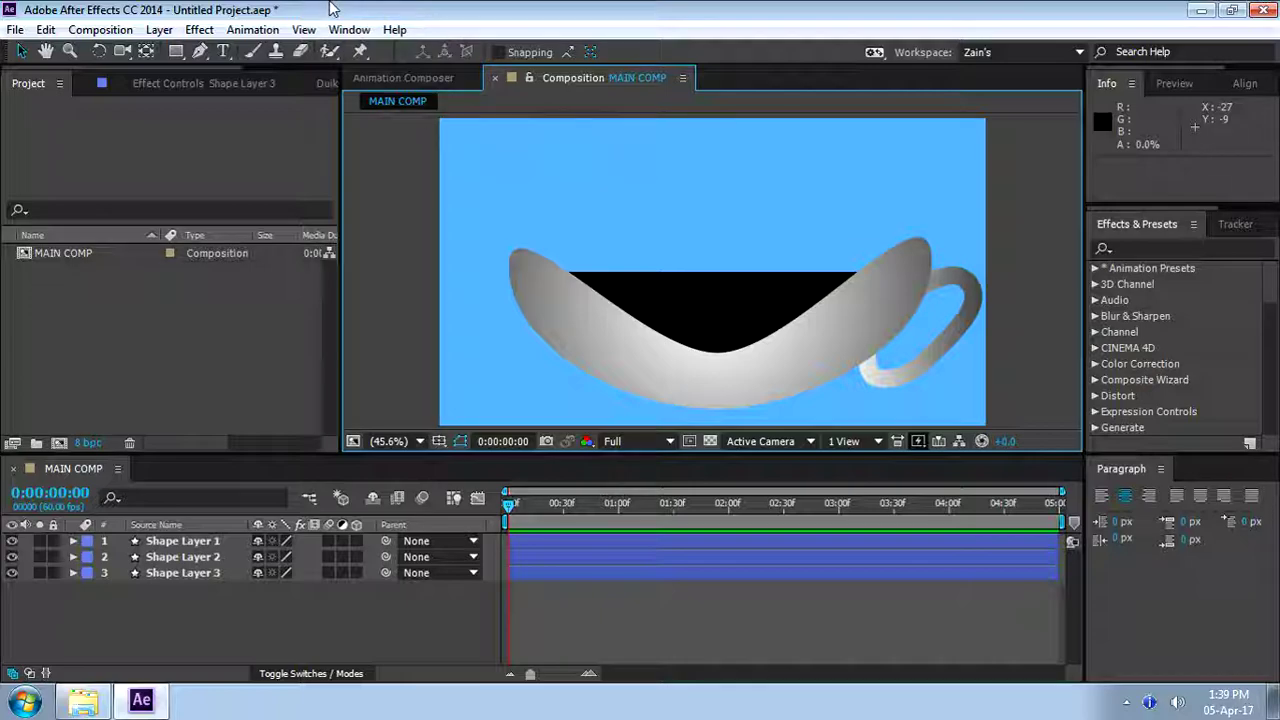
{"action": "left_click", "coordinate": [224, 52]}
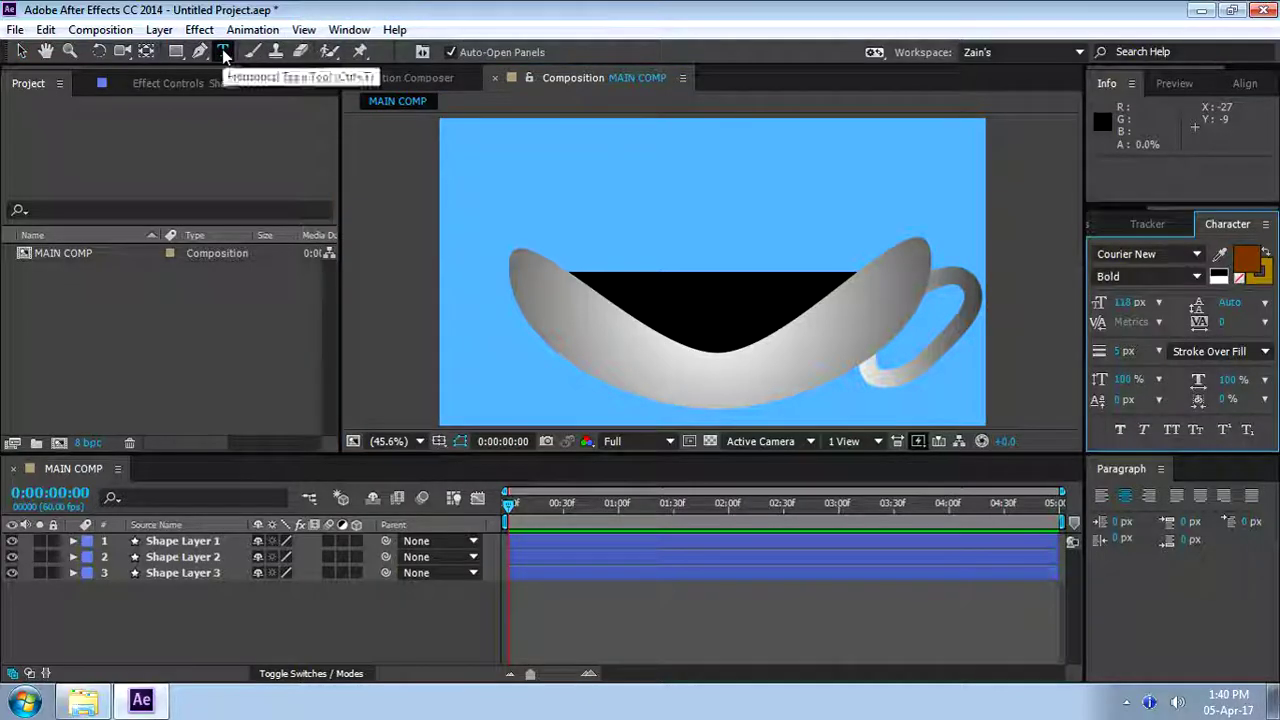
{"action": "left_click", "coordinate": [715, 193]}
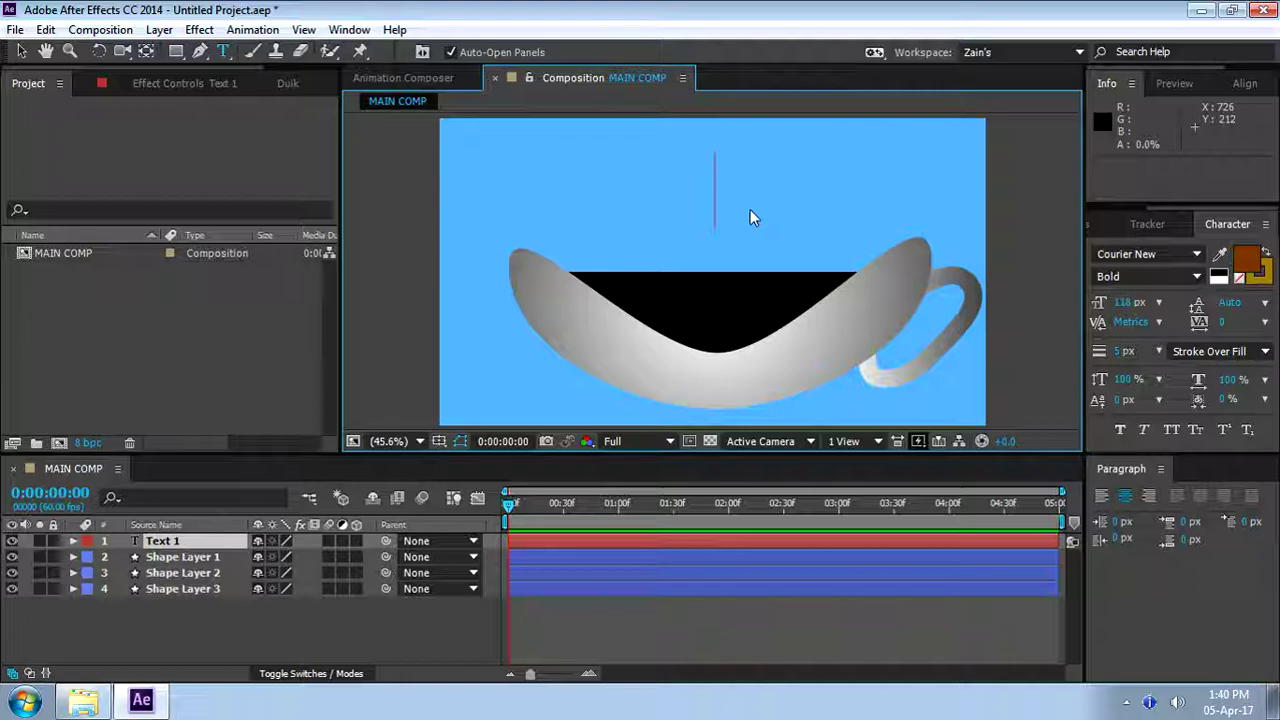
{"action": "type", "text": "COFI"}
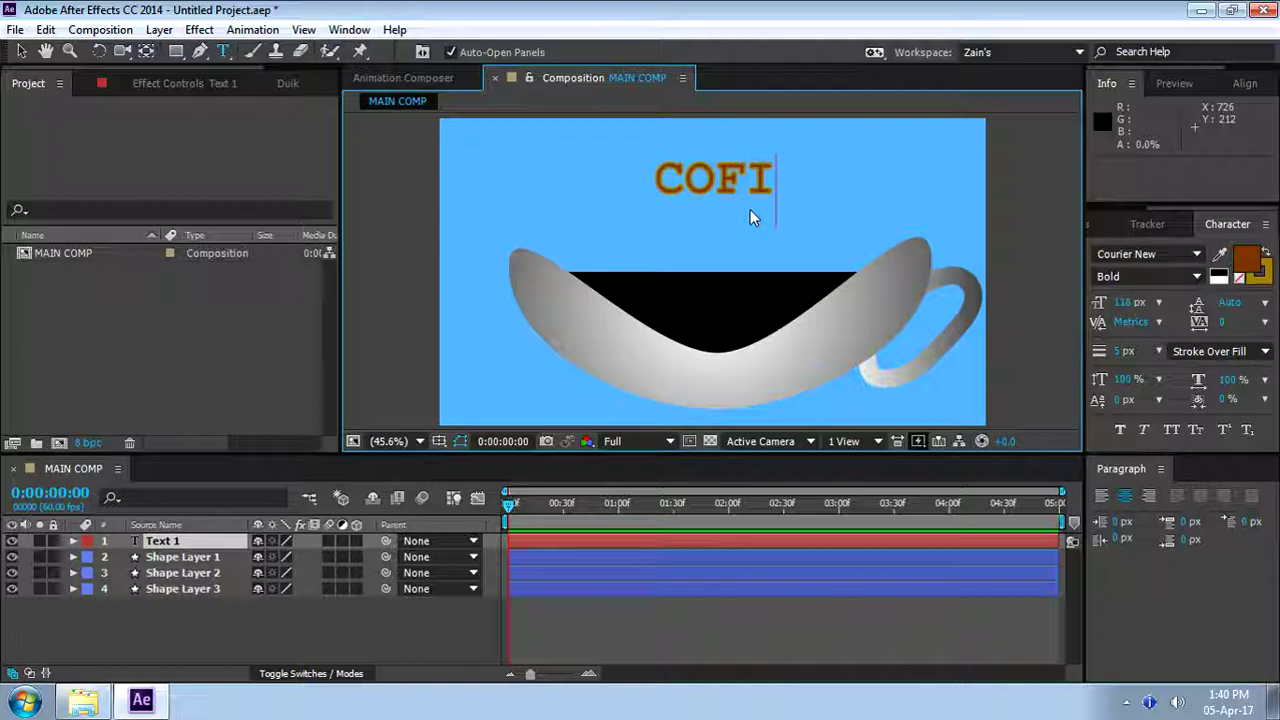
{"action": "left_click", "coordinate": [21, 51]}
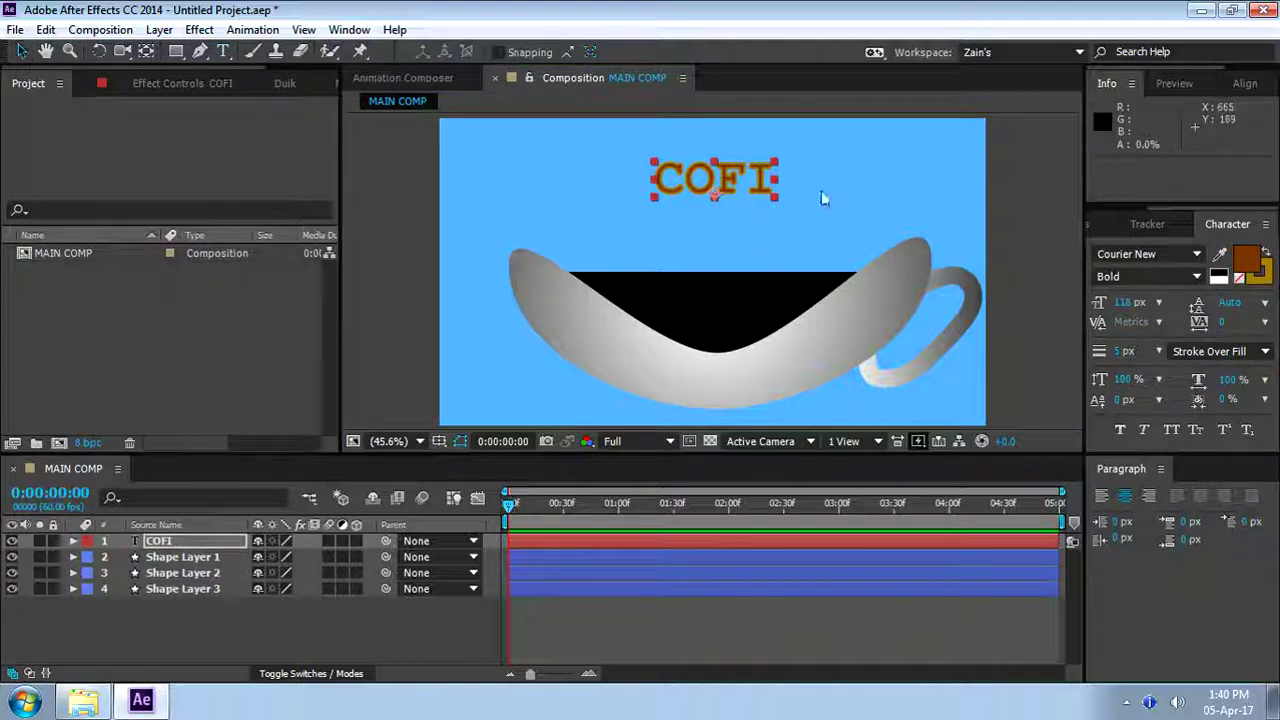
{"action": "left_click", "coordinate": [782, 205]}
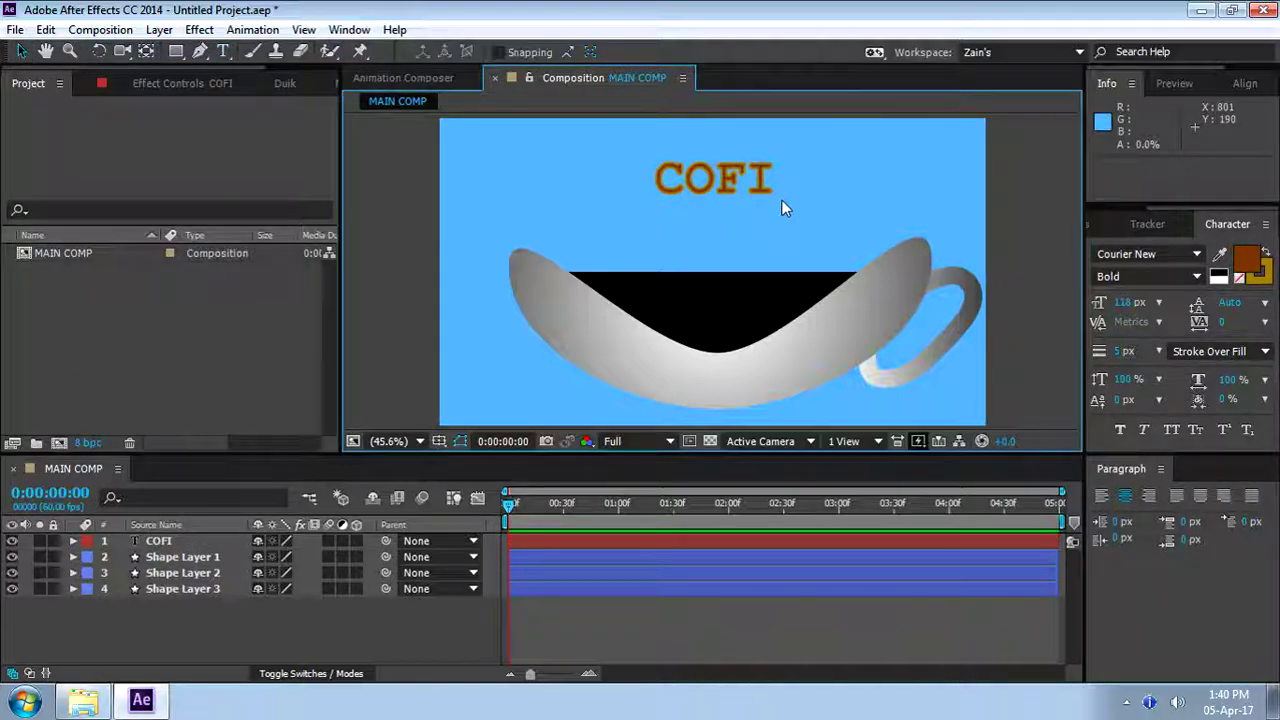
Enlarge the COFI text and place it just above the coffee surface at about 658, 325
{"action": "left_click", "coordinate": [773, 197]}
{"action": "left_click_drag", "start_coordinate": [773, 197], "coordinate": [817, 225]}
{"action": "left_click_drag", "start_coordinate": [755, 160], "coordinate": [757, 236]}
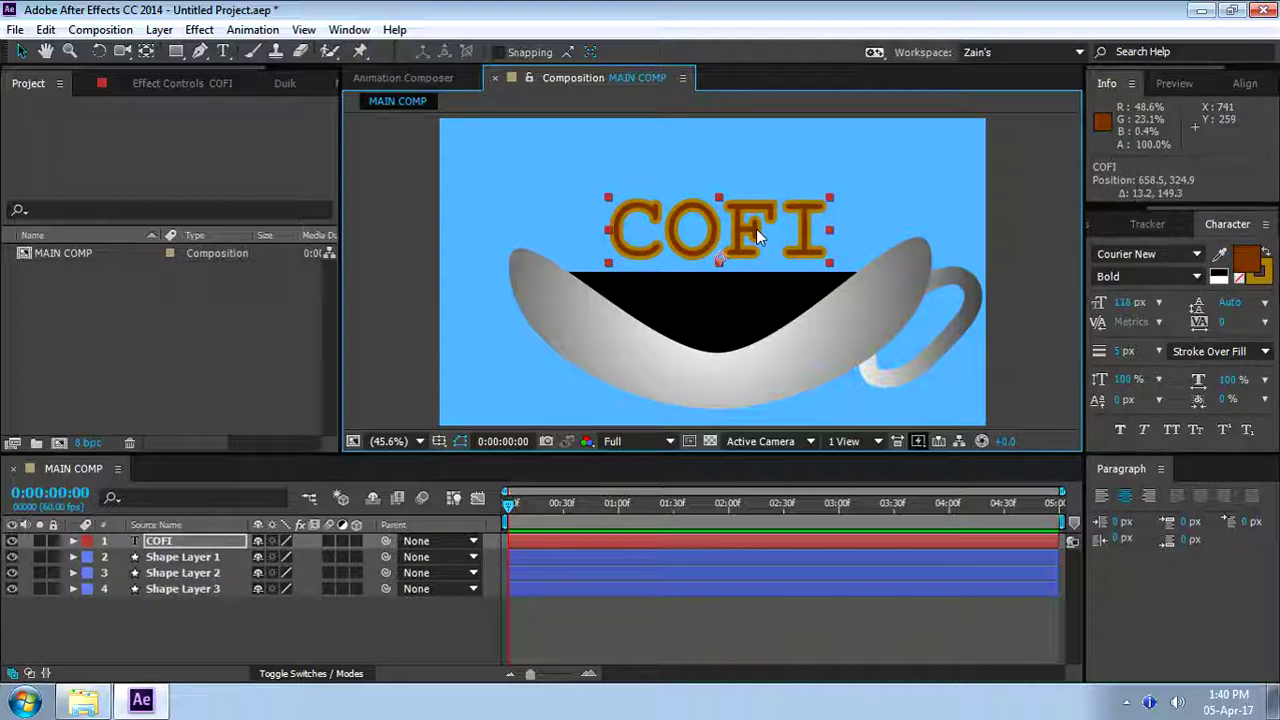
{"action": "left_click", "coordinate": [1039, 207]}
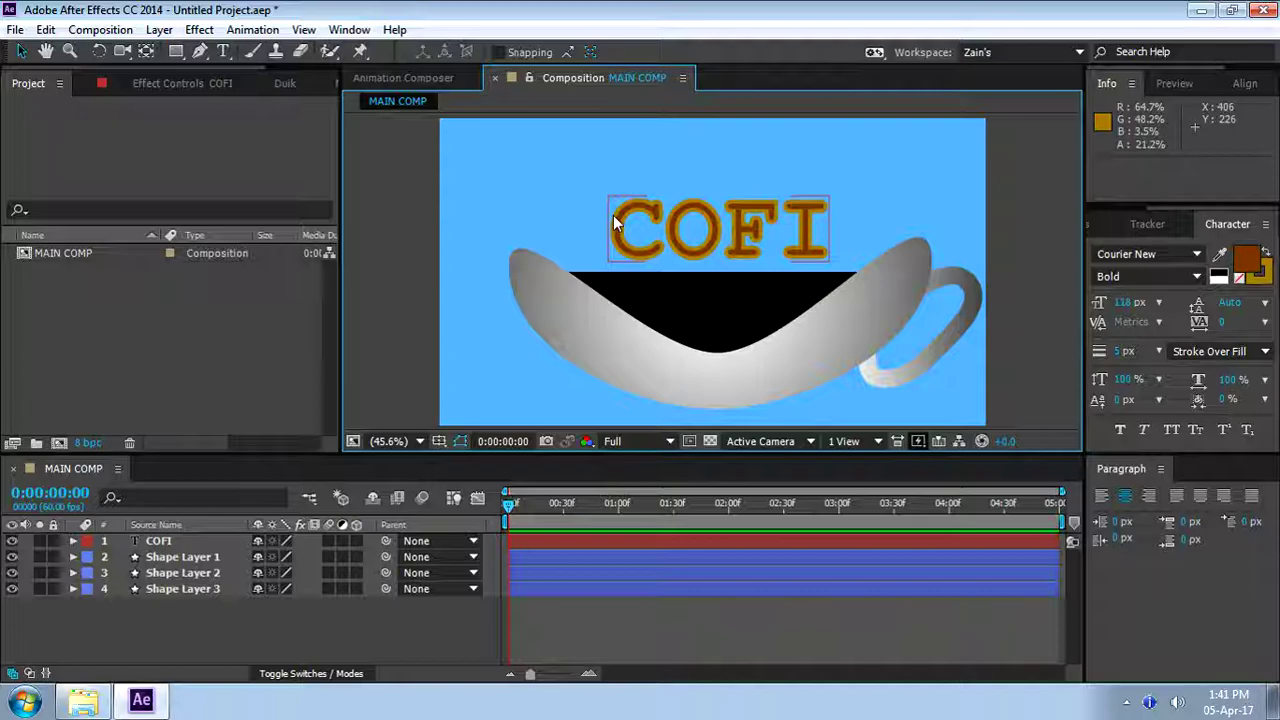
Draw a small circle over the coffee on a new shape layer with the Ellipse tool and give it a linear gradient fill
{"action": "left_click_drag", "start_coordinate": [177, 52], "coordinate": [288, 93]}
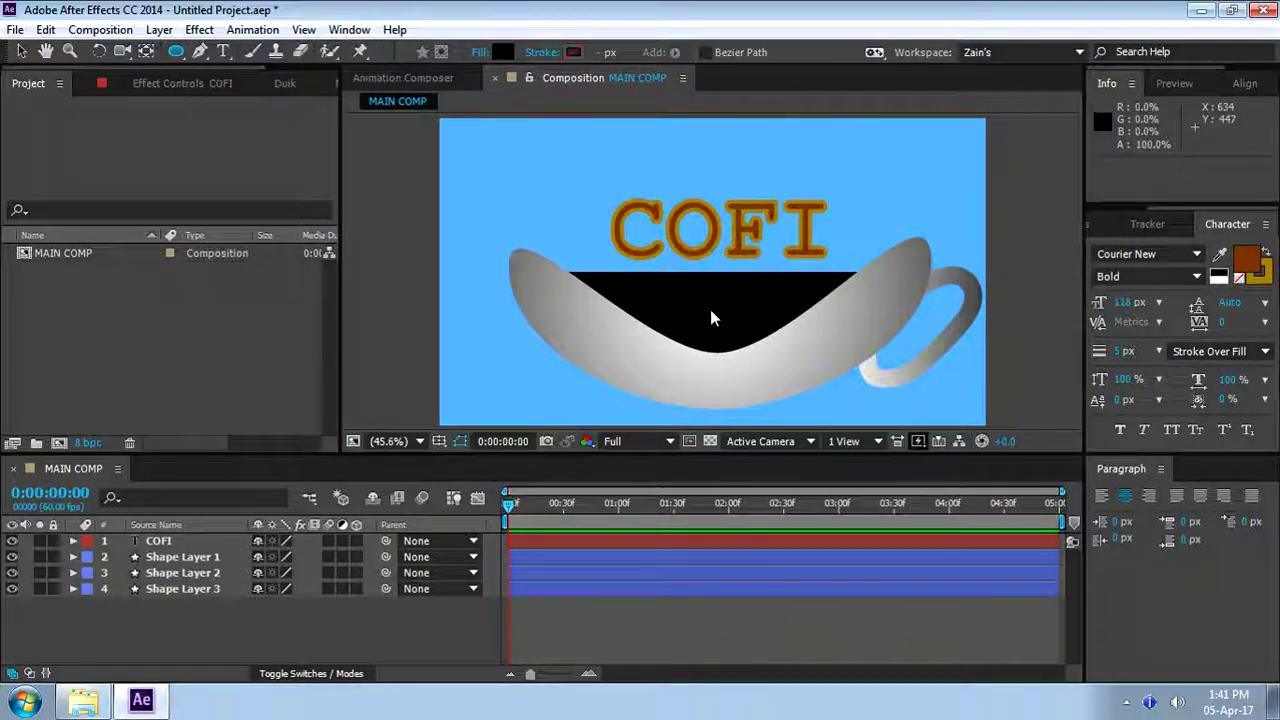
{"action": "left_click_drag", "start_coordinate": [715, 304], "coordinate": [691, 285]}
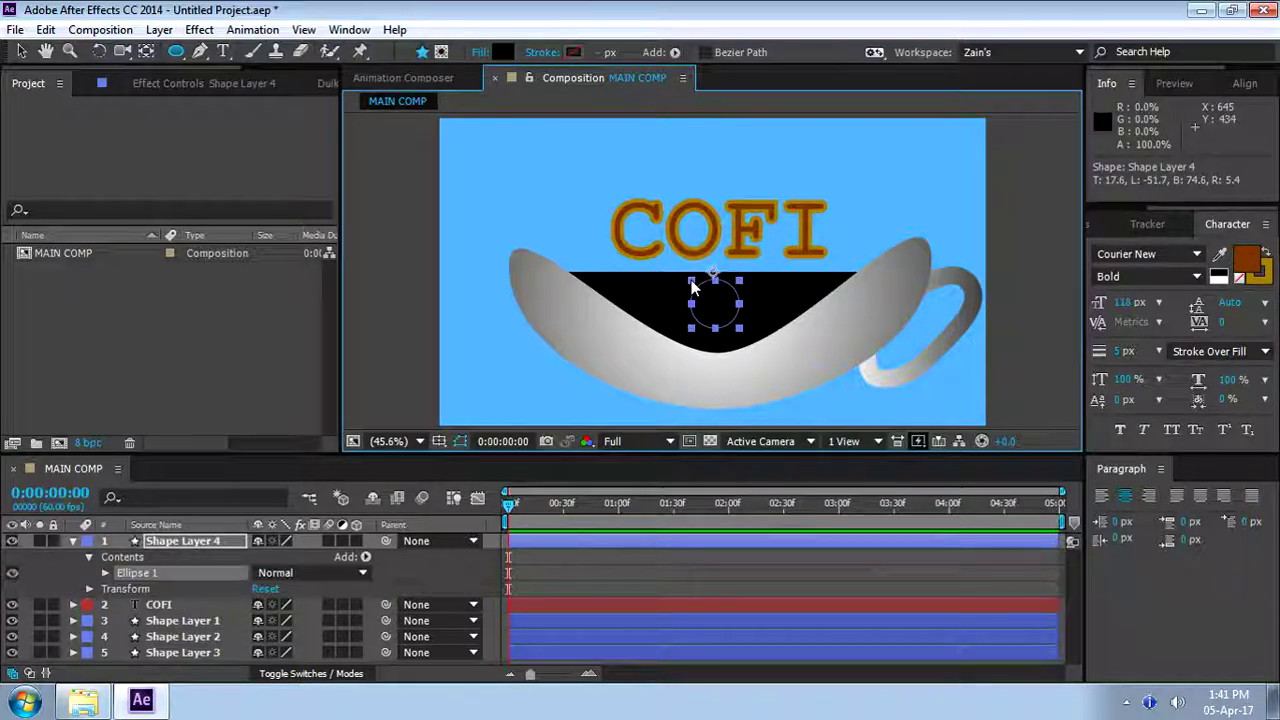
{"action": "key", "text": "v"}
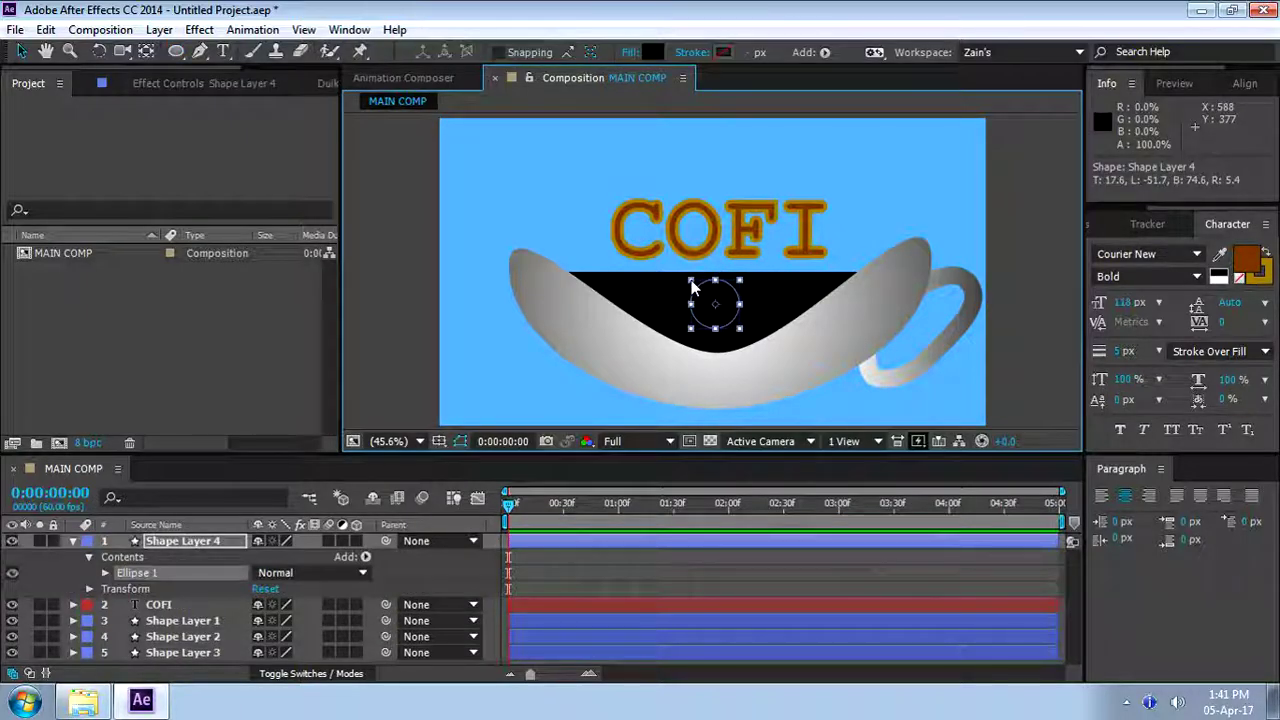
{"action": "left_click", "coordinate": [657, 51], "text": "alt"}
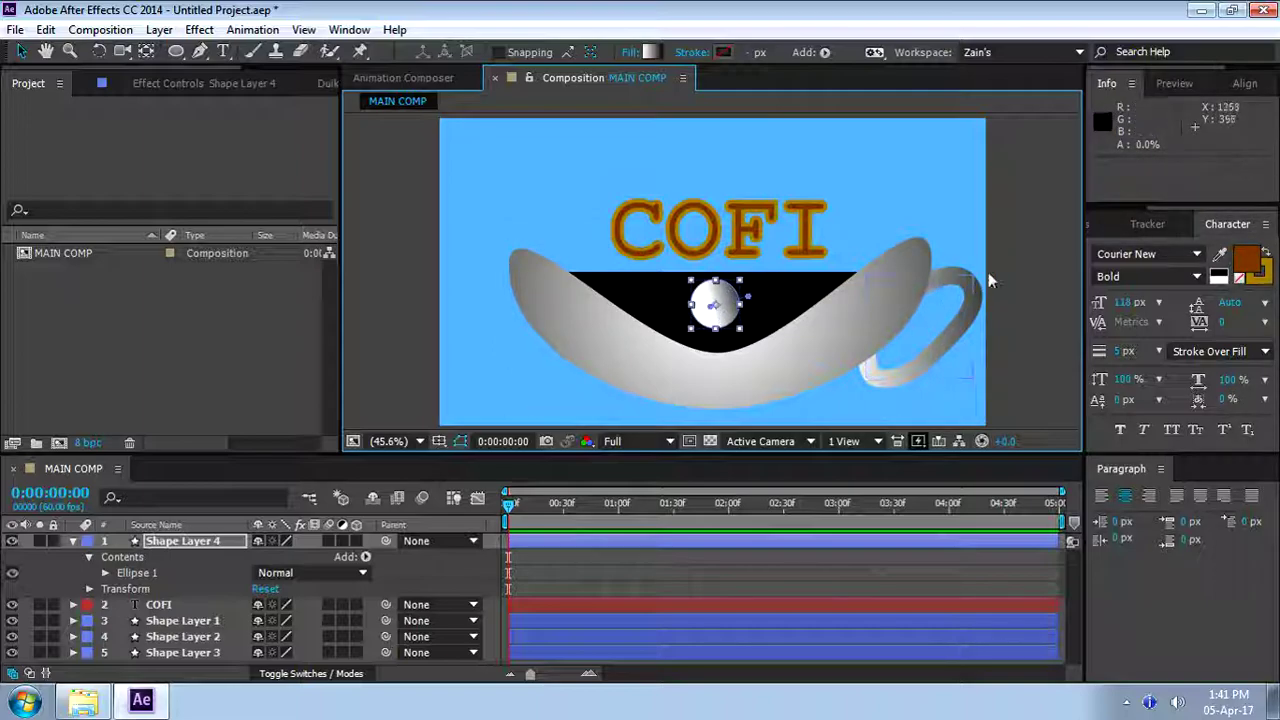
{"action": "left_click", "coordinate": [1017, 257]}
Center the anchor point of the small circle's layer in its content
{"action": "left_click", "coordinate": [708, 312]}
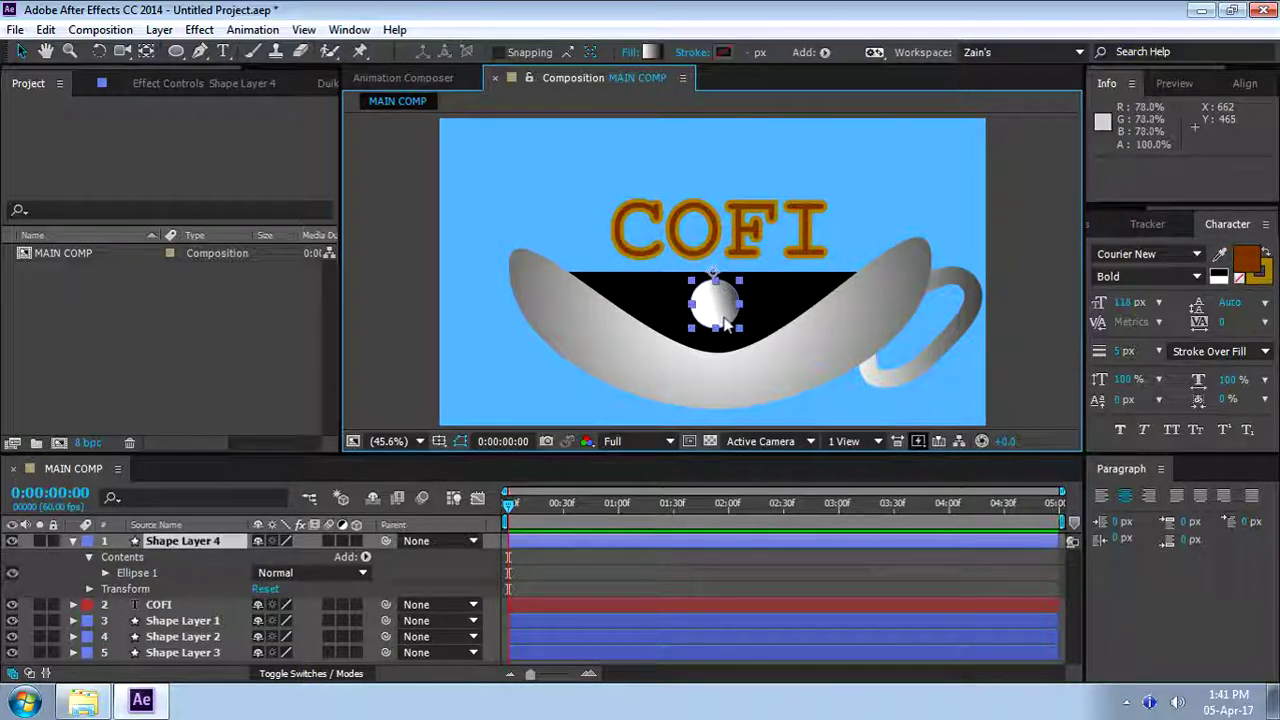
{"action": "right_click", "coordinate": [720, 298]}
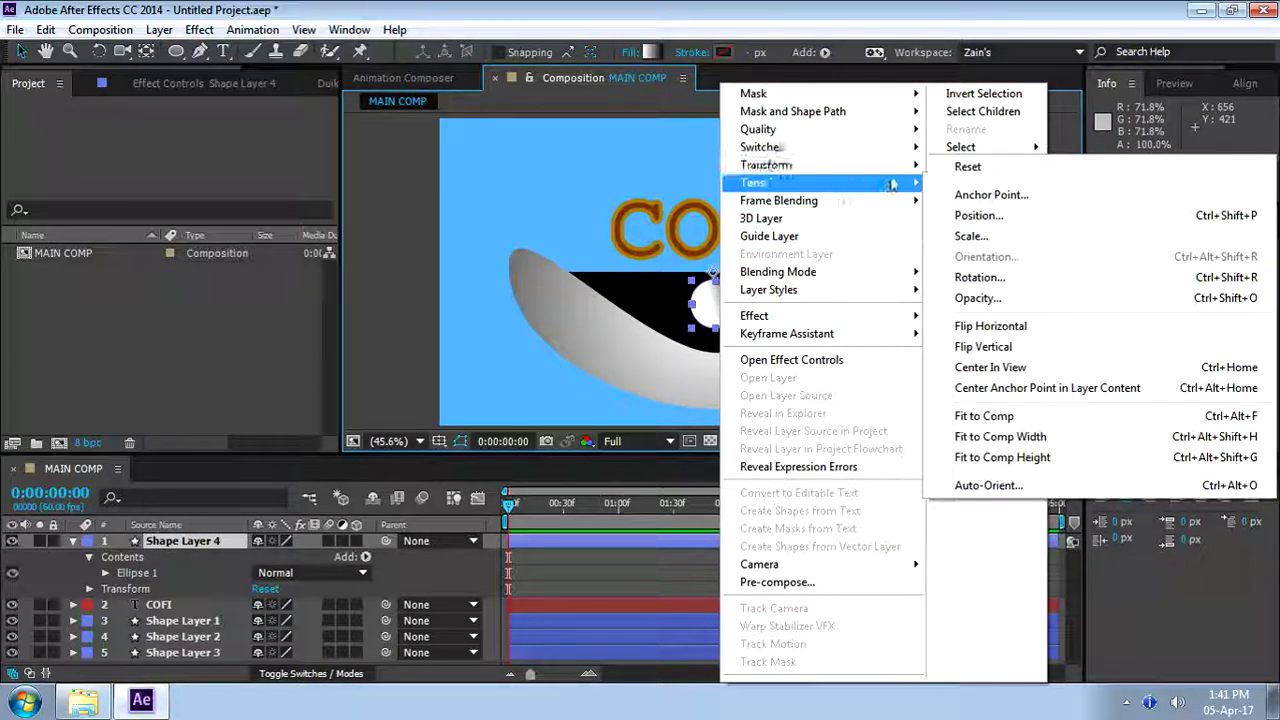
{"action": "left_click", "coordinate": [1012, 388]}
{"action": "left_click", "coordinate": [1020, 288]}
{"action": "left_click", "coordinate": [722, 304]}
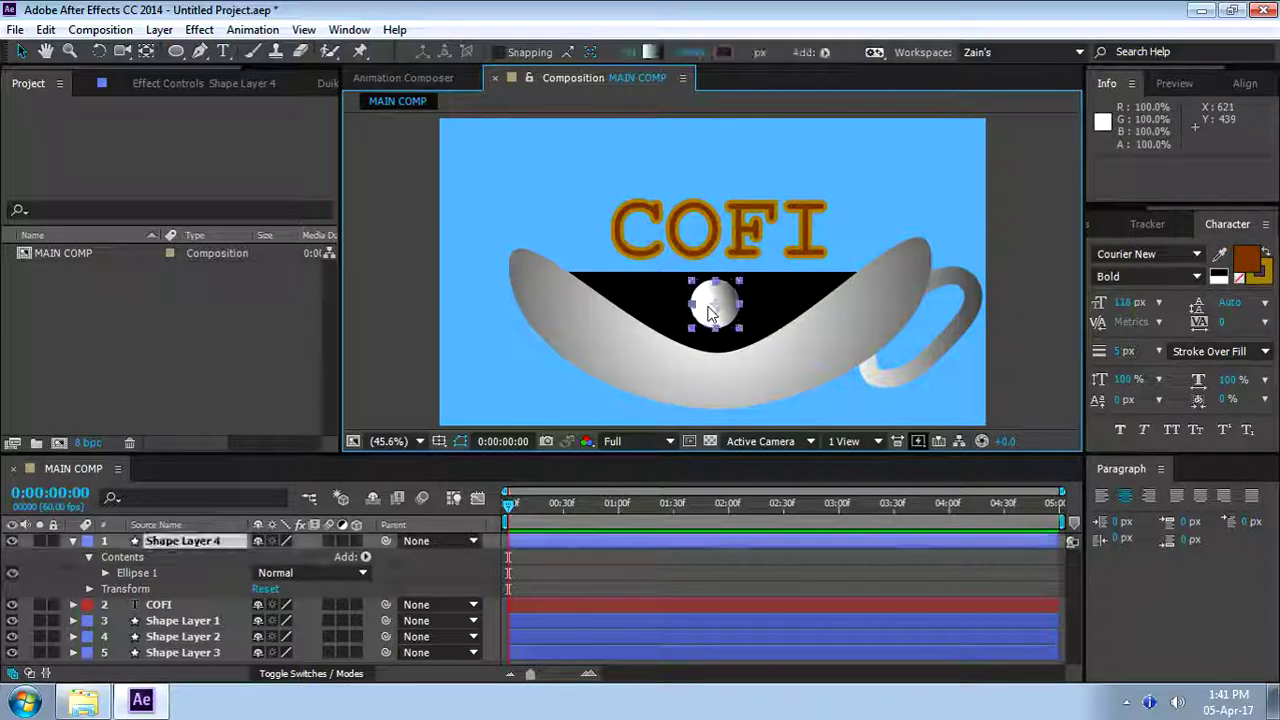
Move the small circle above the letter I of COFI and collapse Shape Layer 4's properties
{"action": "left_click_drag", "start_coordinate": [728, 295], "coordinate": [822, 168]}
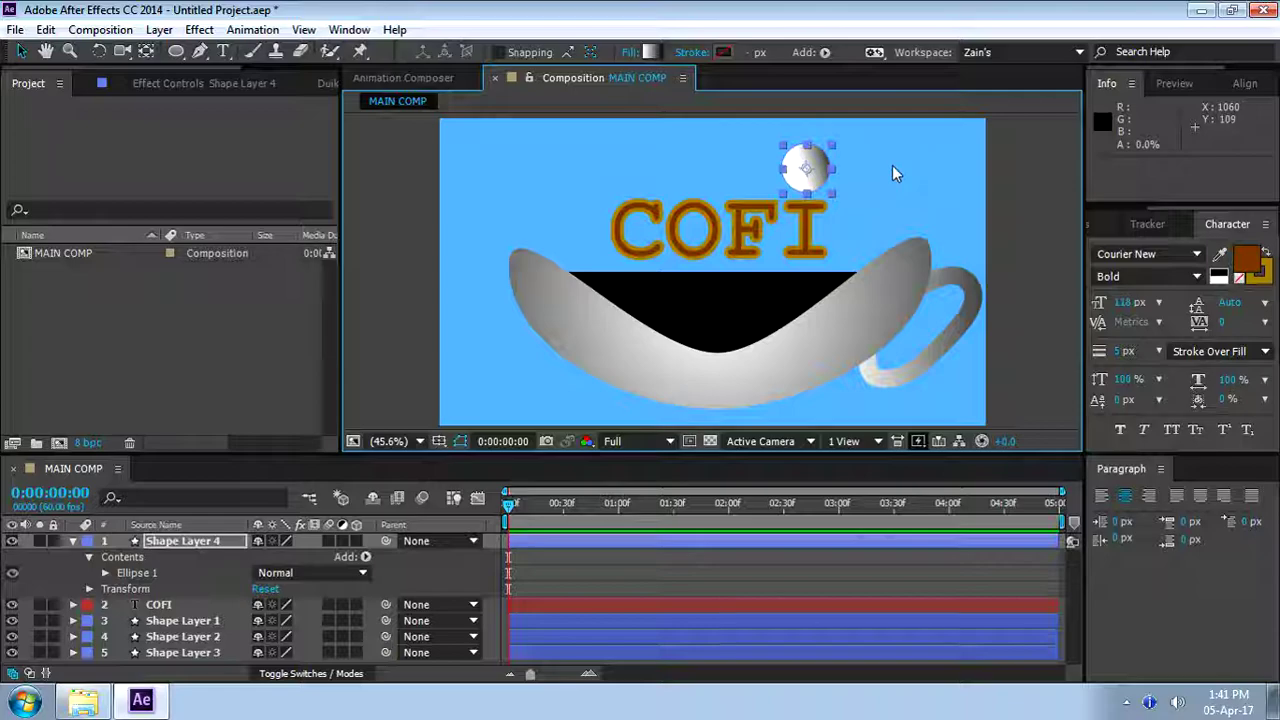
{"action": "left_click", "coordinate": [1027, 222]}
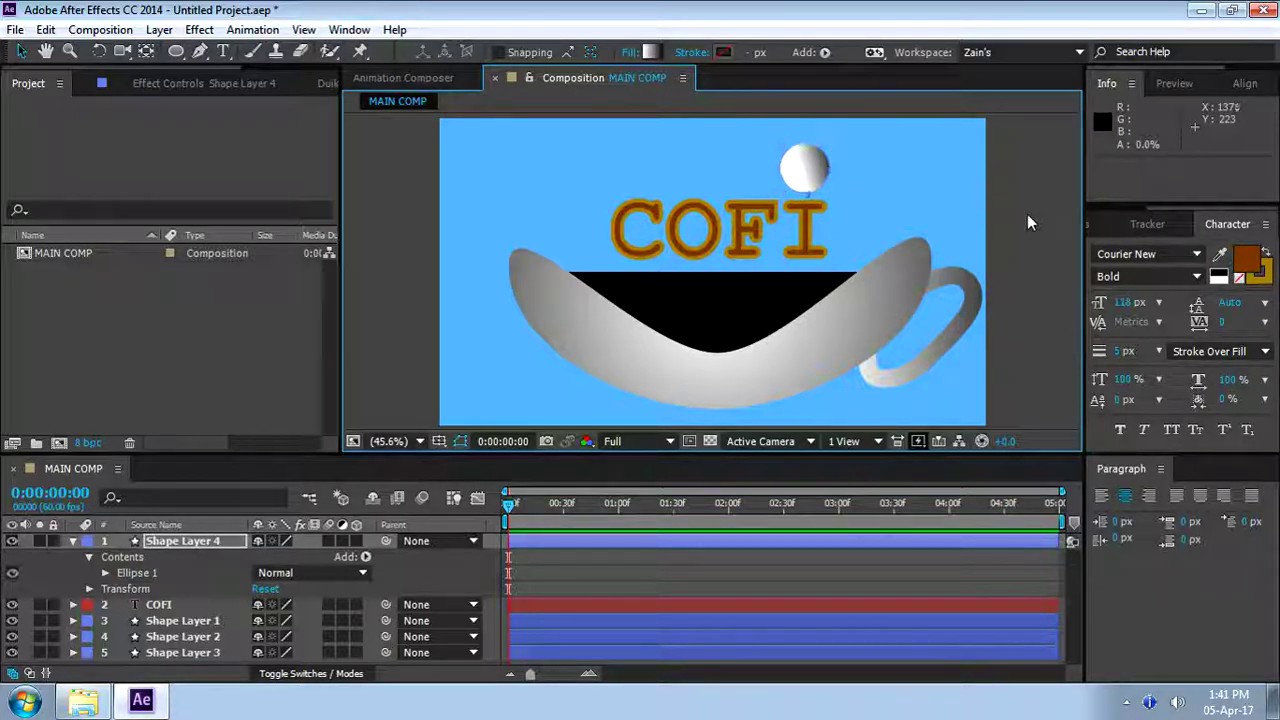
{"action": "left_click", "coordinate": [1027, 222]}
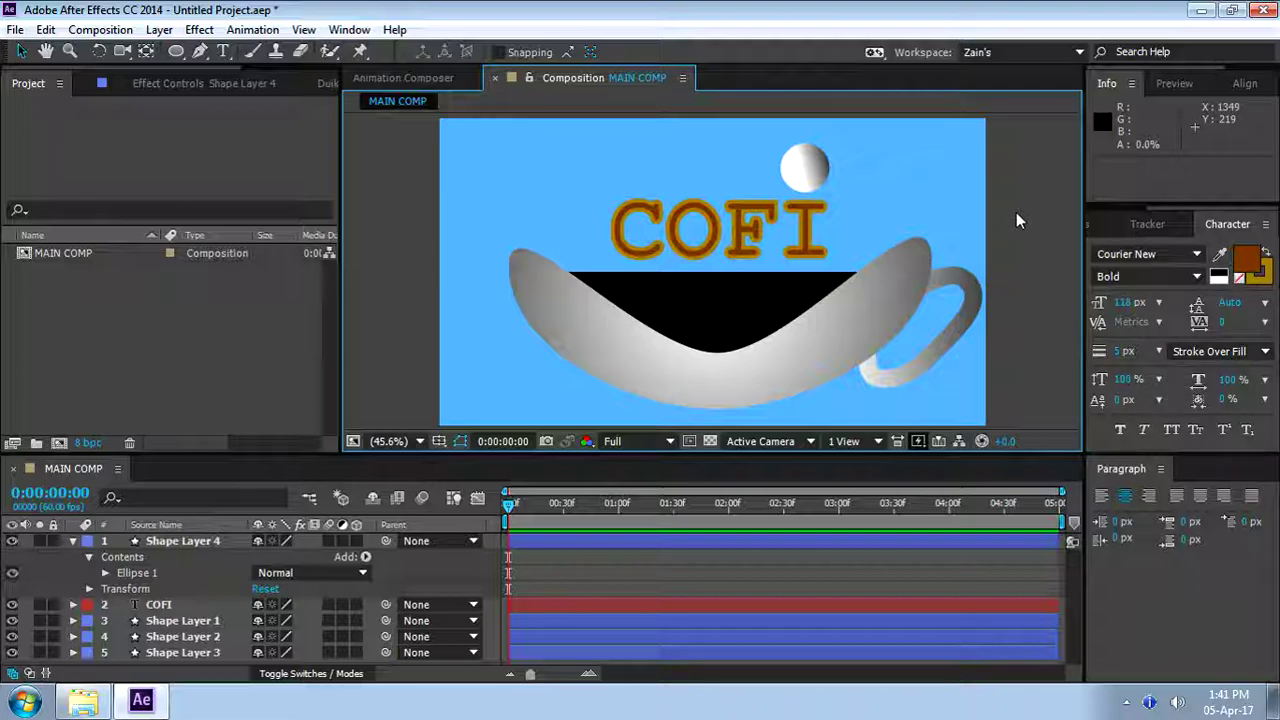
{"action": "left_click", "coordinate": [71, 541]}
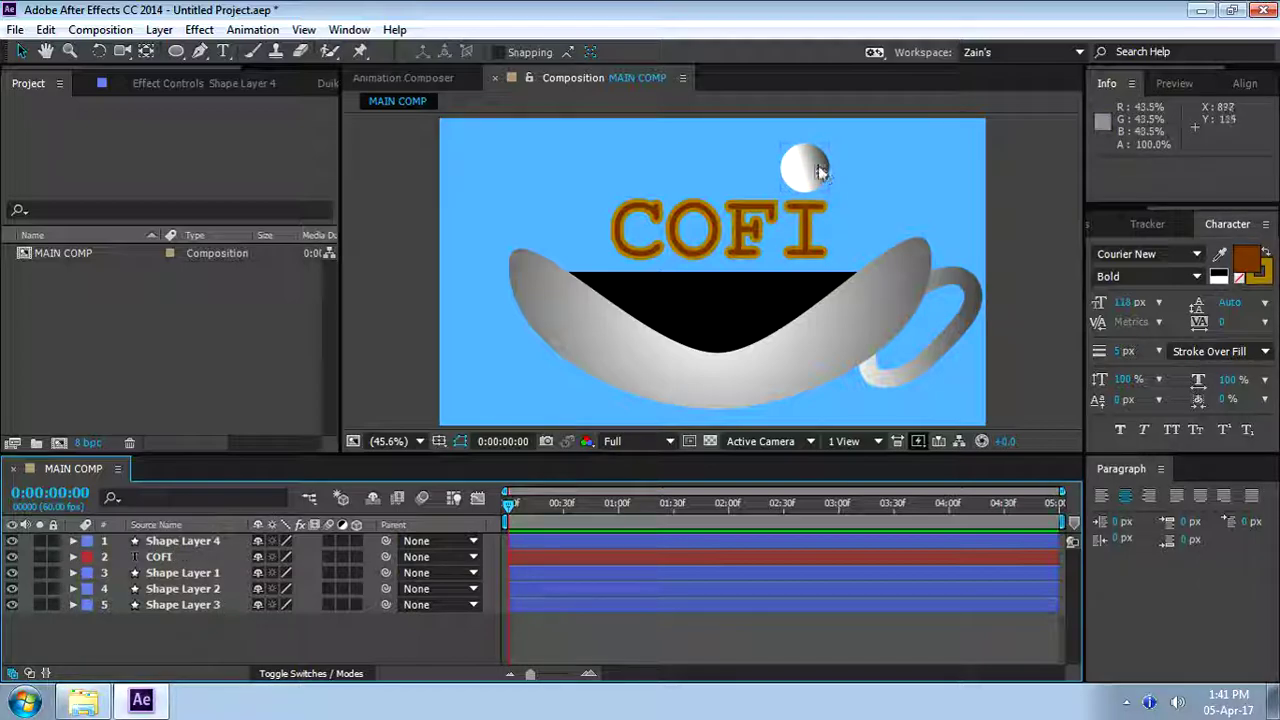
{"action": "left_click", "coordinate": [645, 322]}
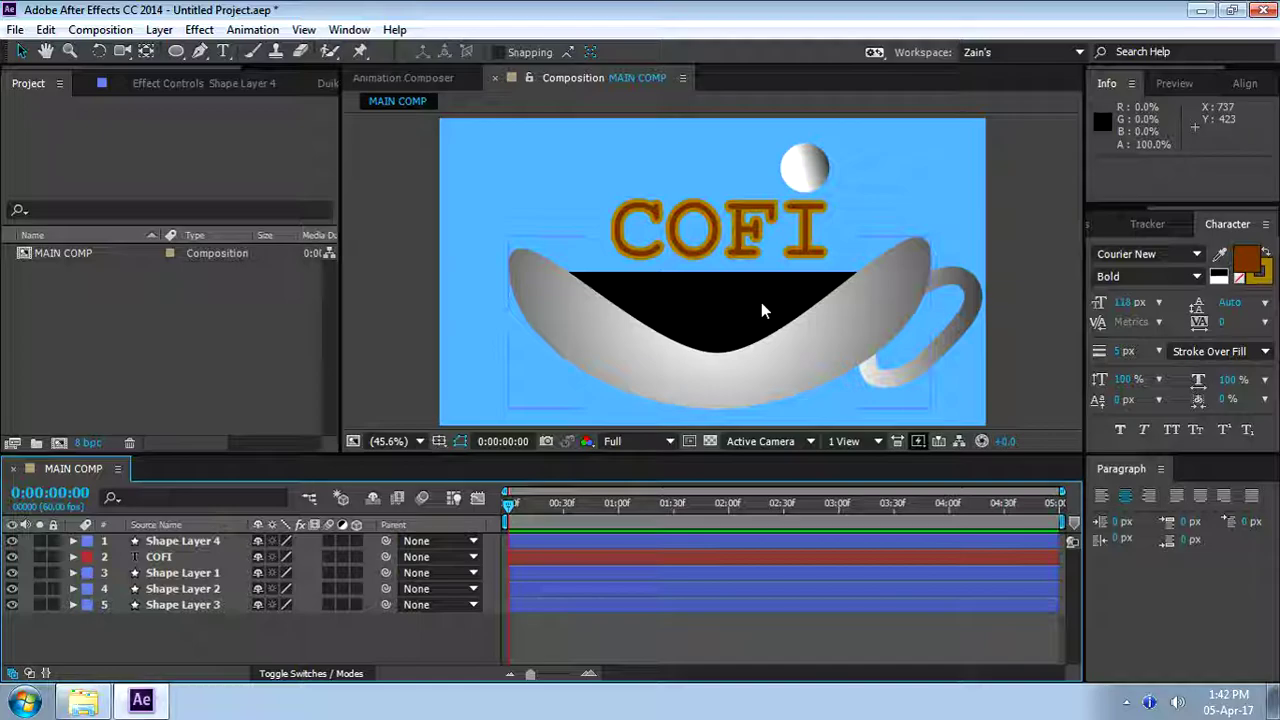
{"action": "left_click", "coordinate": [1036, 172]}
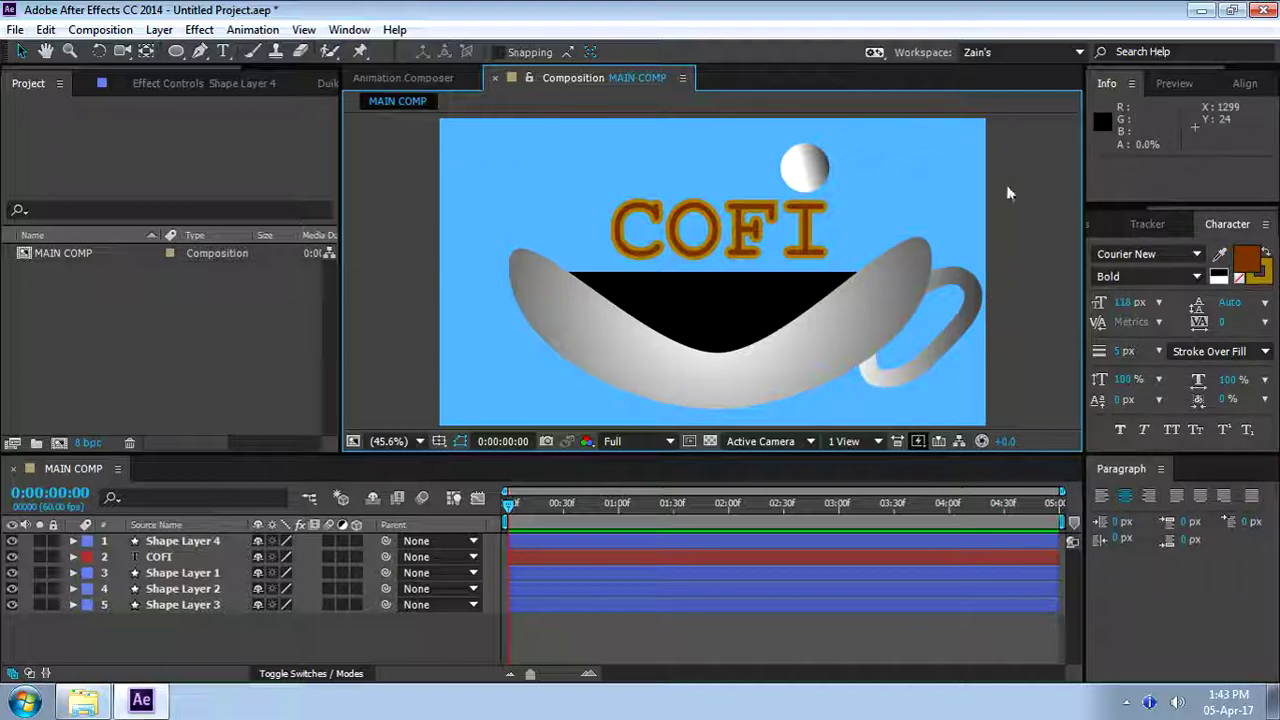
{"action": "left_click", "coordinate": [810, 166]}
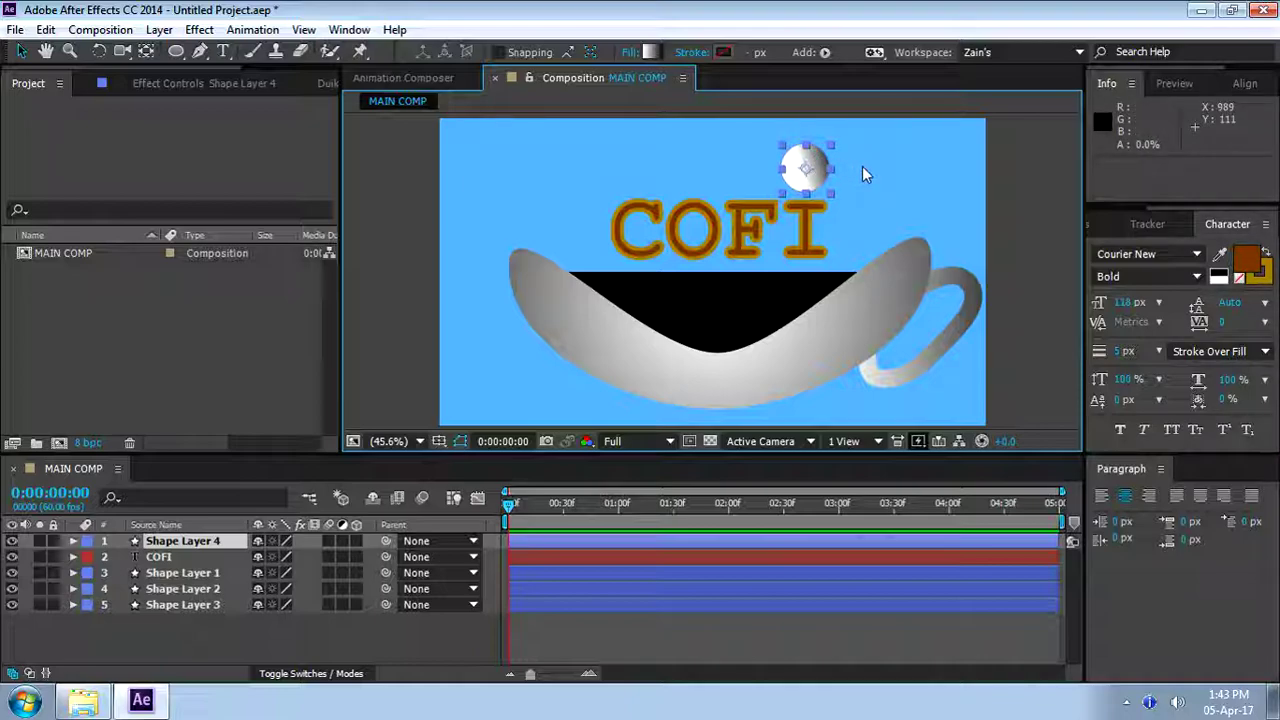
{"action": "left_click", "coordinate": [1019, 180]}
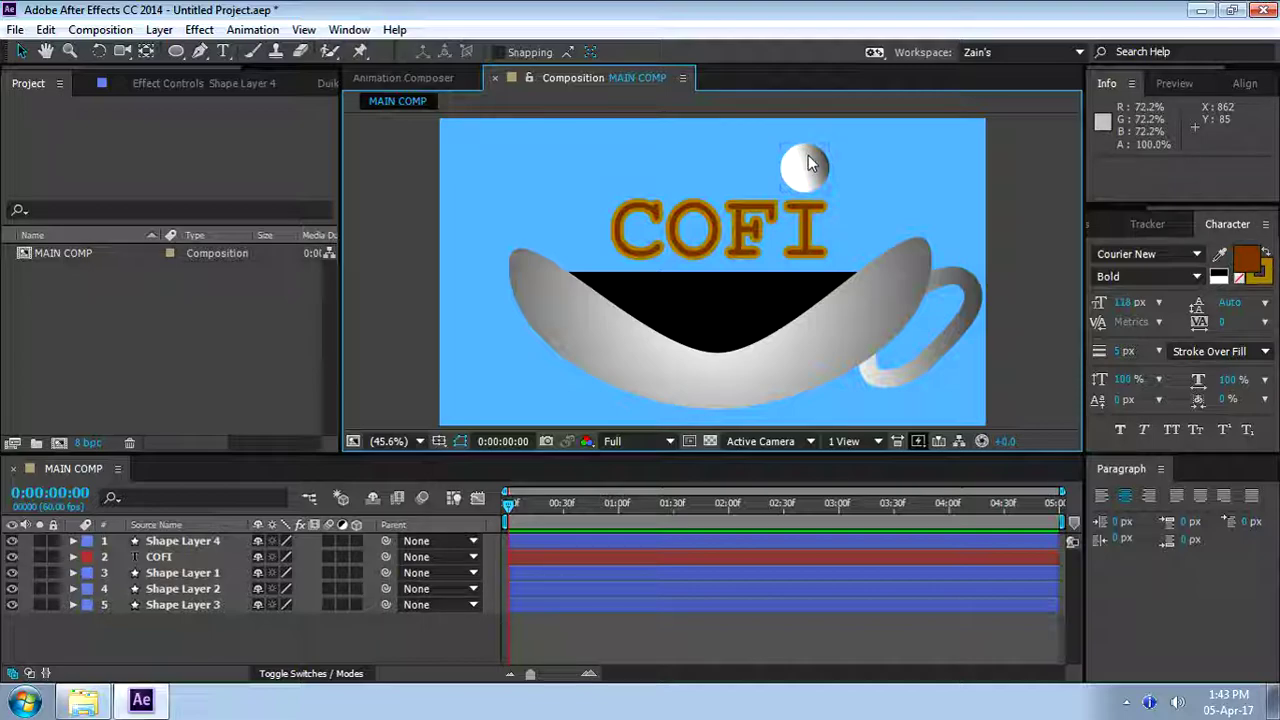
Start Position keyframing for the ball's layer at 0:00:00:00
{"action": "left_click", "coordinate": [809, 157]}
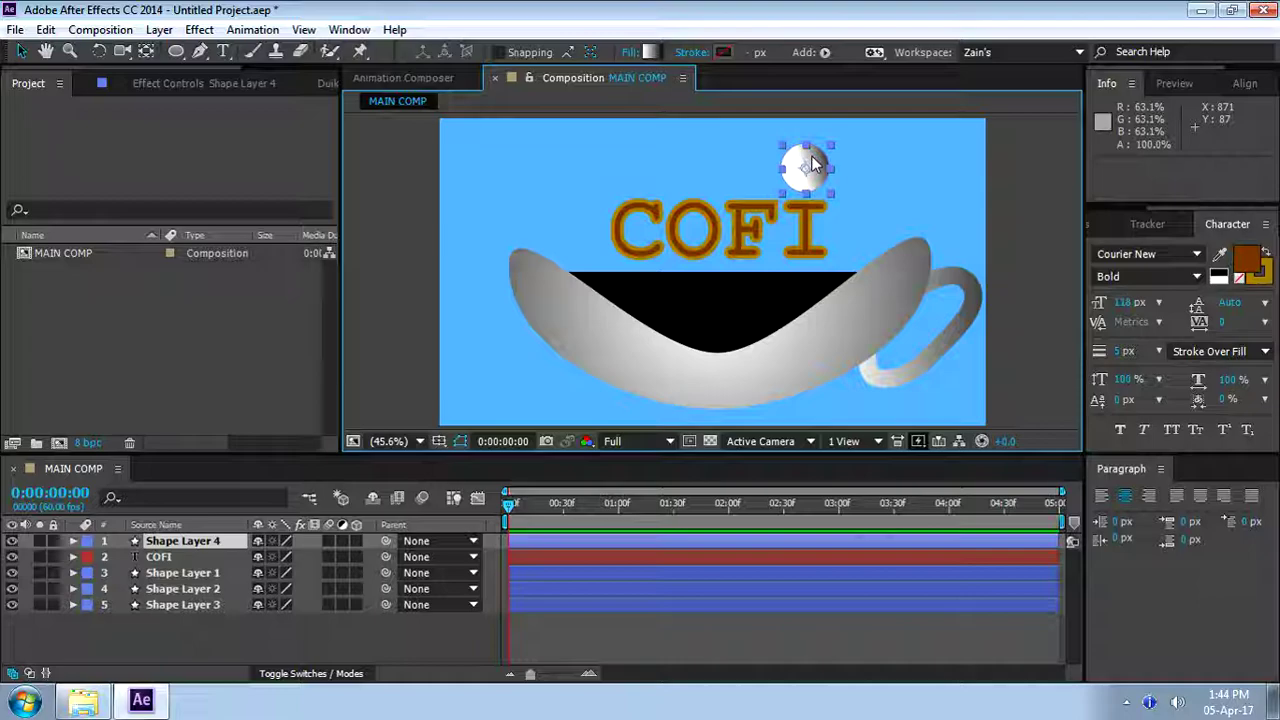
{"action": "key", "text": "p"}
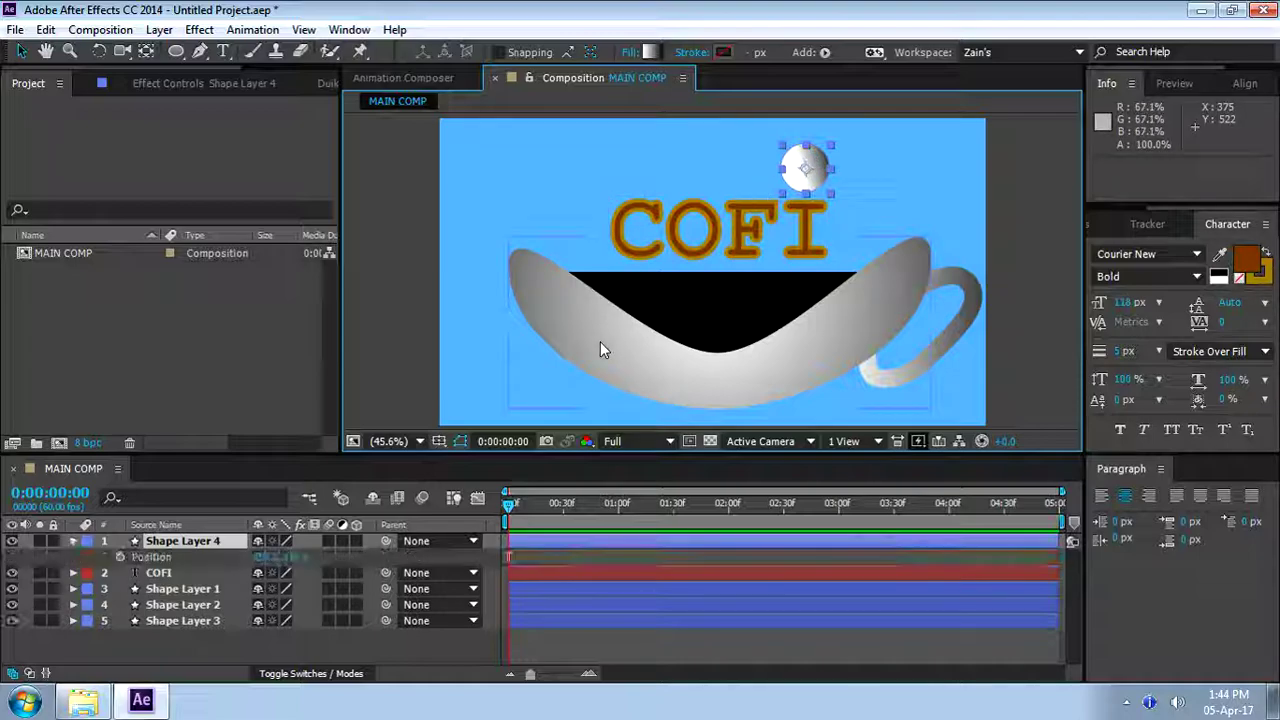
{"action": "left_click", "coordinate": [120, 556]}
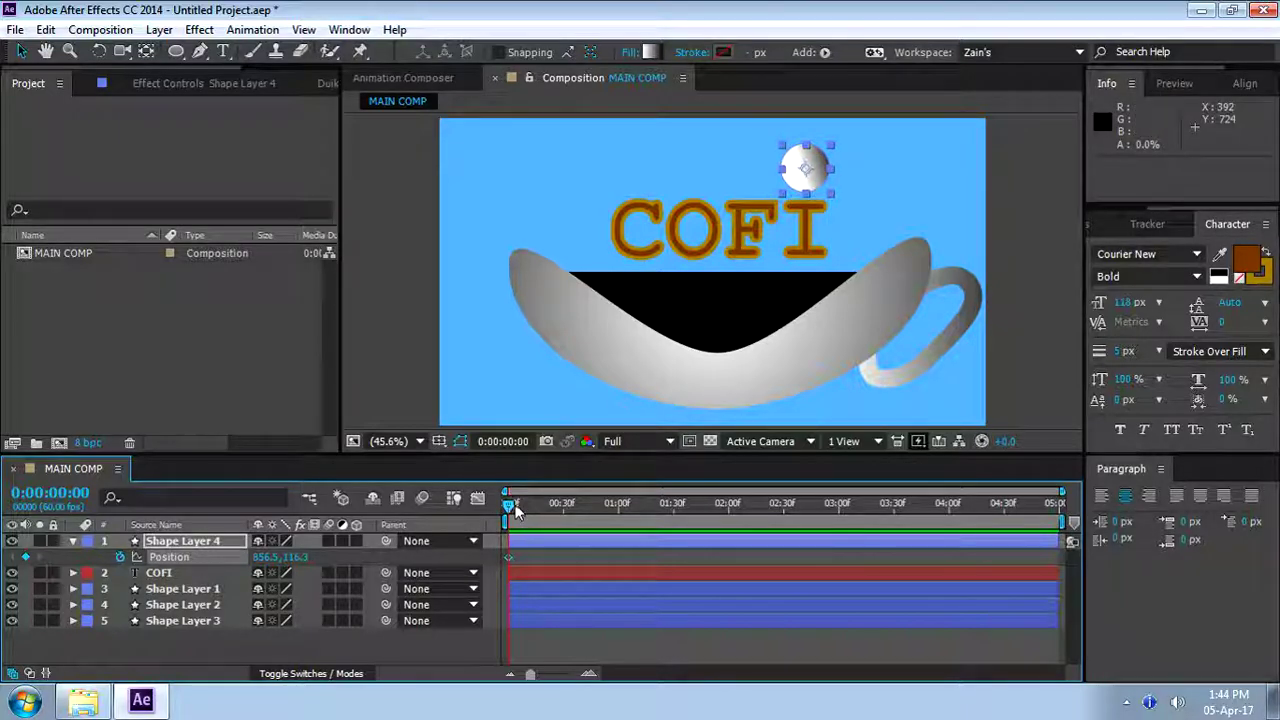
Add a composition marker at 0:00:01:23 with no layer selected
{"action": "left_click_drag", "start_coordinate": [596, 503], "coordinate": [678, 510]}
{"action": "left_click_drag", "start_coordinate": [680, 506], "coordinate": [662, 531]}
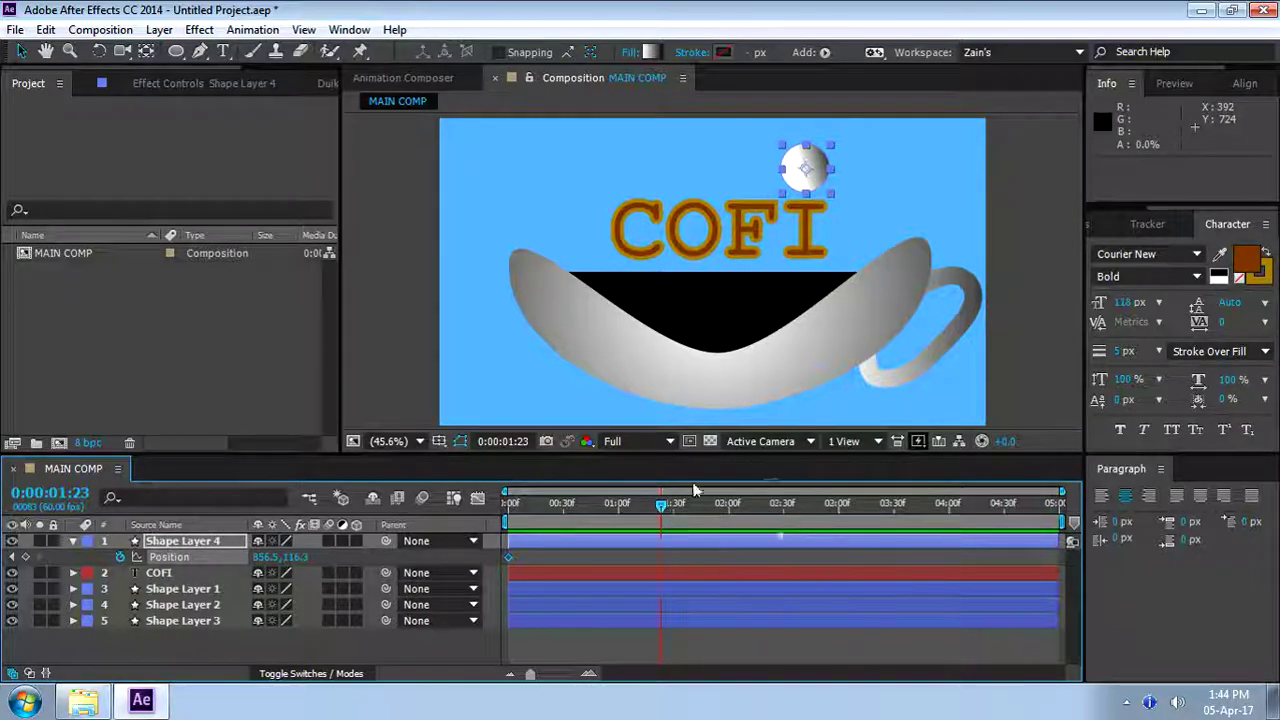
{"action": "left_click", "coordinate": [717, 560]}
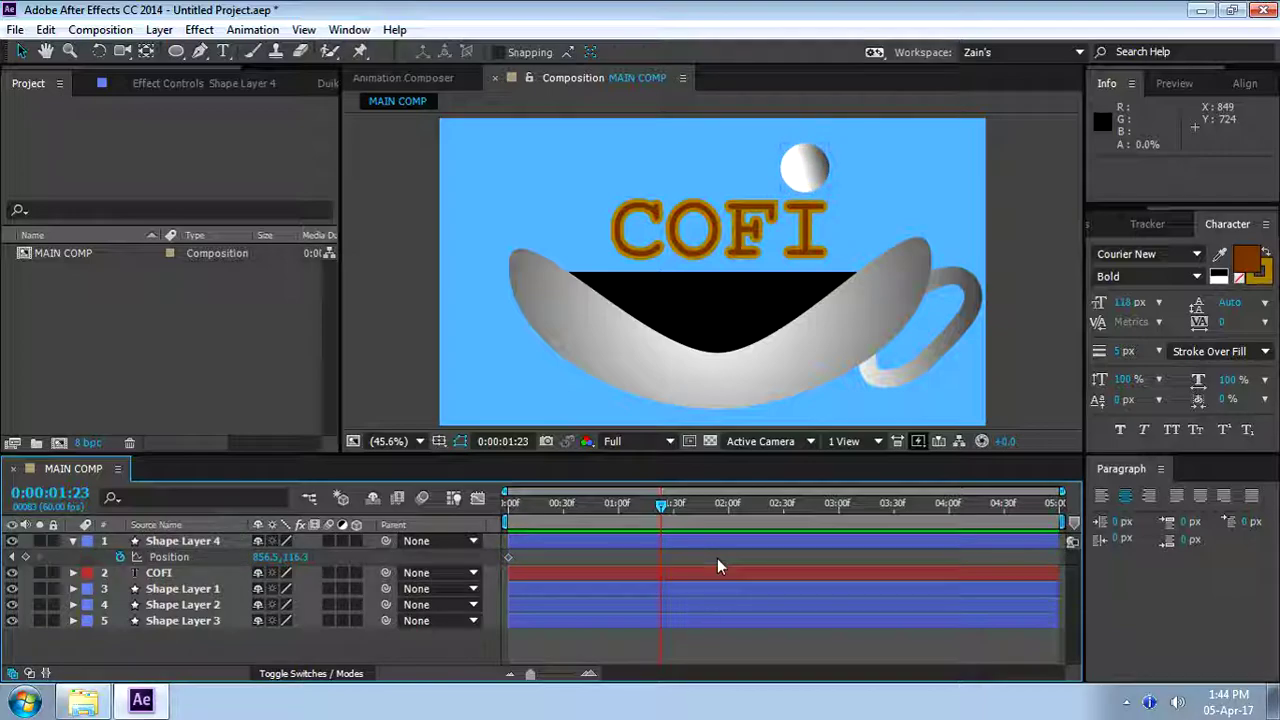
{"action": "key", "text": "KP_Multiply"}
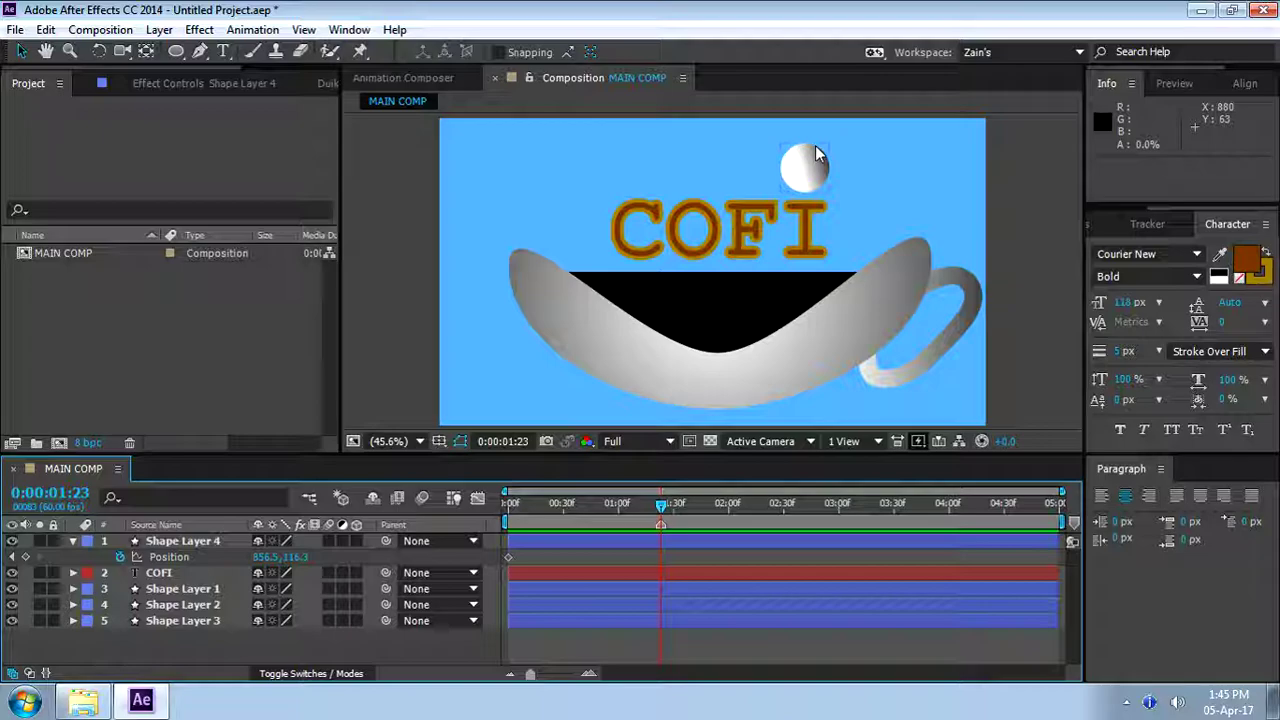
Keyframe the ball onto the cup's right inner slope at 0:00:00:17 and to about 485, 421 on the left slope at 0:00:00:36
{"action": "left_click_drag", "start_coordinate": [658, 508], "coordinate": [508, 522]}
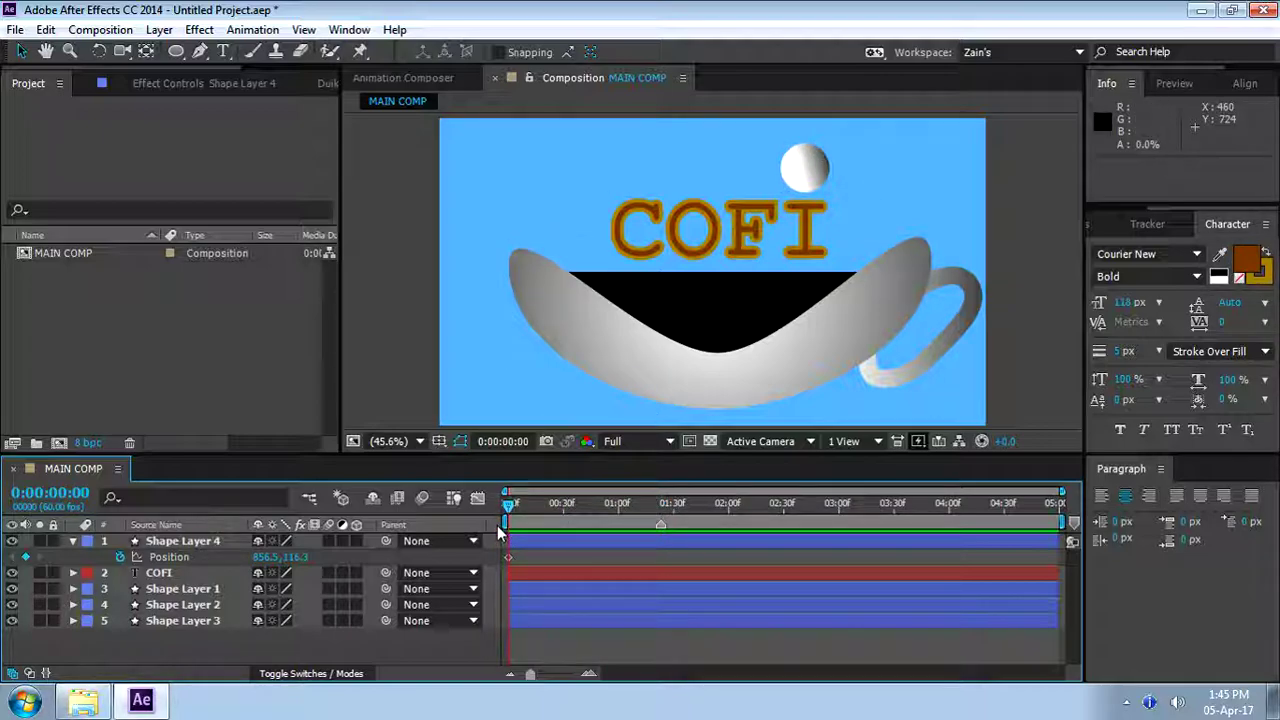
{"action": "left_click", "coordinate": [818, 165]}
{"action": "left_click_drag", "start_coordinate": [508, 508], "coordinate": [540, 515]}
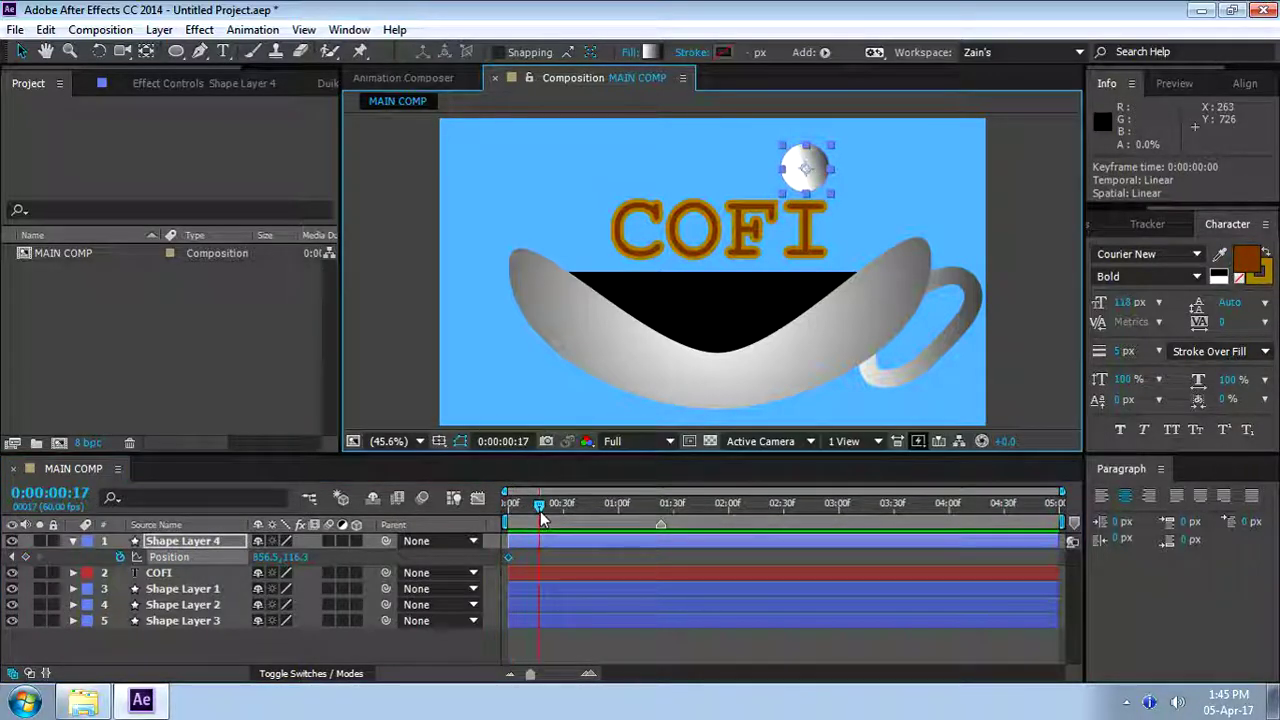
{"action": "left_click_drag", "start_coordinate": [822, 172], "coordinate": [847, 258]}
{"action": "left_click_drag", "start_coordinate": [540, 508], "coordinate": [577, 512]}
{"action": "left_click_drag", "start_coordinate": [850, 262], "coordinate": [663, 300]}
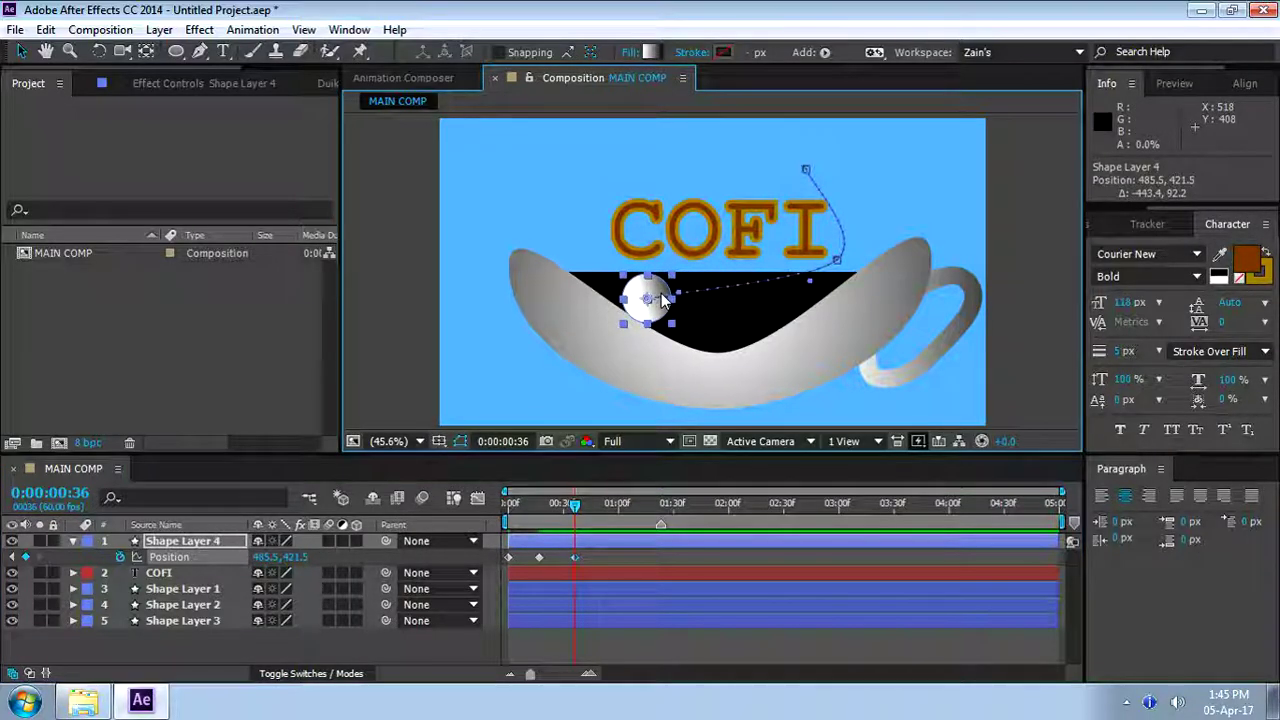
Keyframe the ball at about 804, 421 at 0:00:00:56 and on the cup's left rim at about 349, 325 at 0:00:01:13
{"action": "left_click_drag", "start_coordinate": [575, 505], "coordinate": [611, 505]}
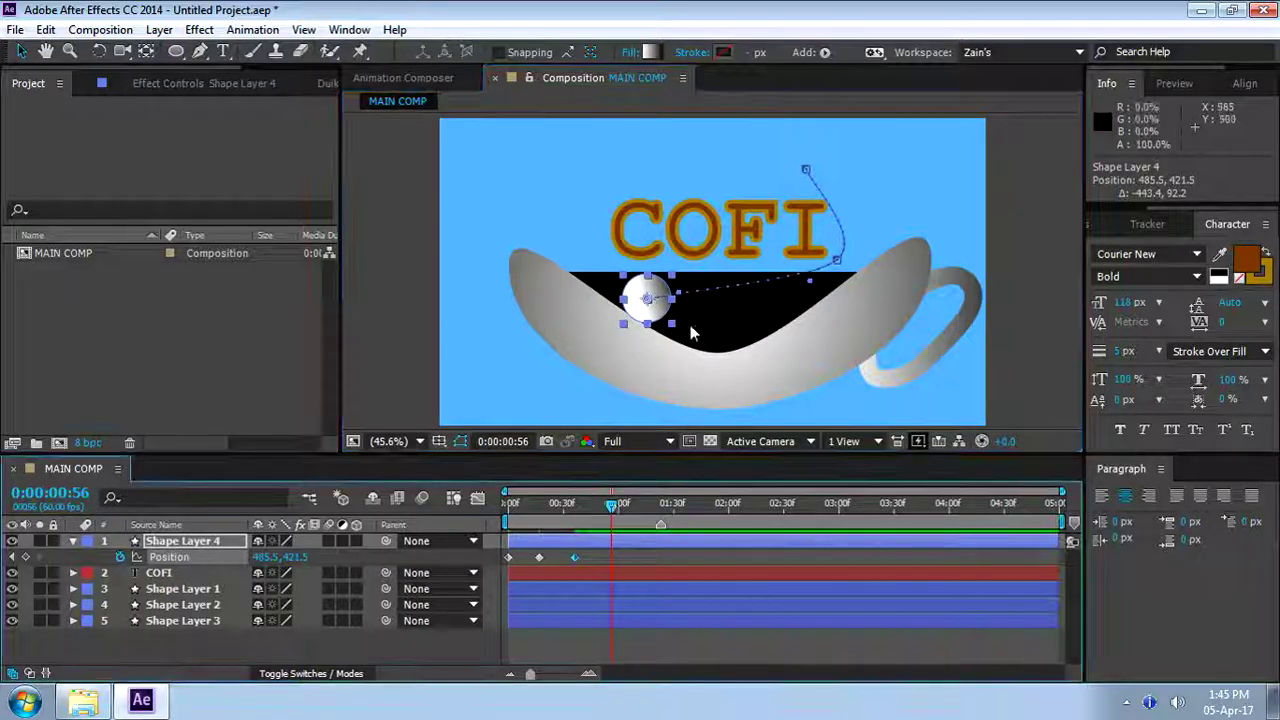
{"action": "left_click_drag", "start_coordinate": [647, 296], "coordinate": [791, 295]}
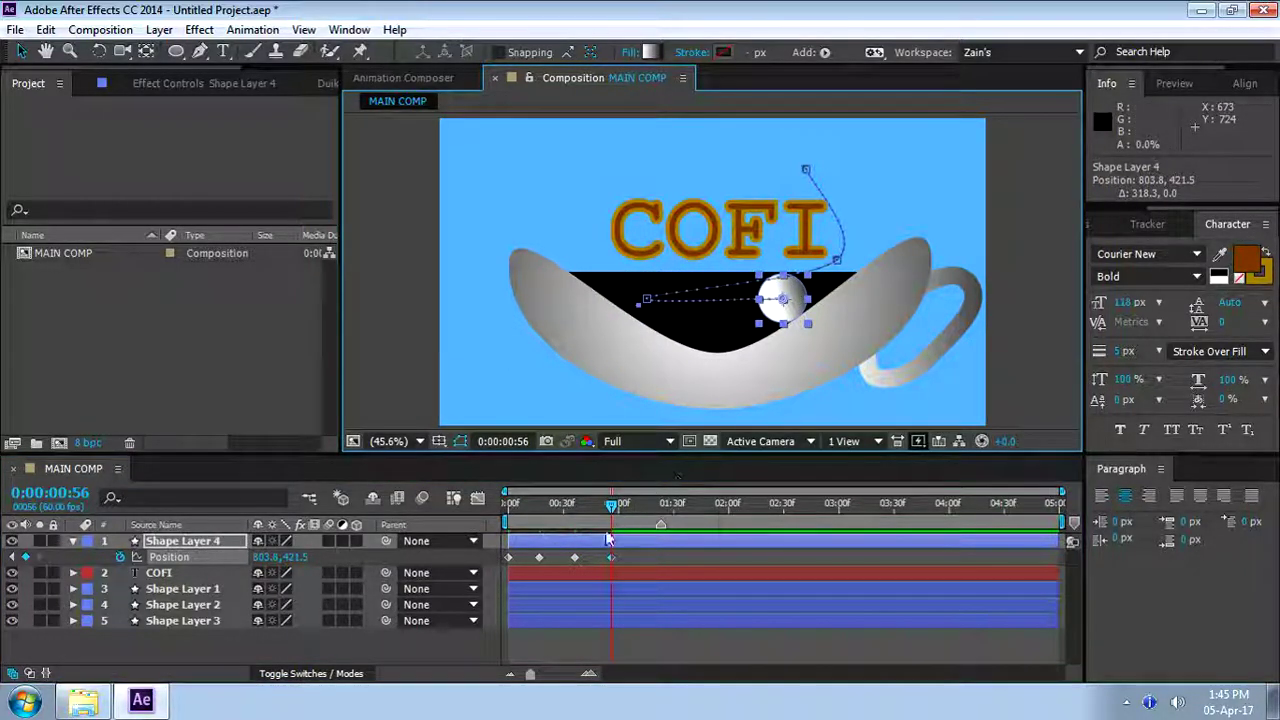
{"action": "left_click_drag", "start_coordinate": [612, 504], "coordinate": [642, 500]}
{"action": "left_click_drag", "start_coordinate": [797, 295], "coordinate": [600, 246]}
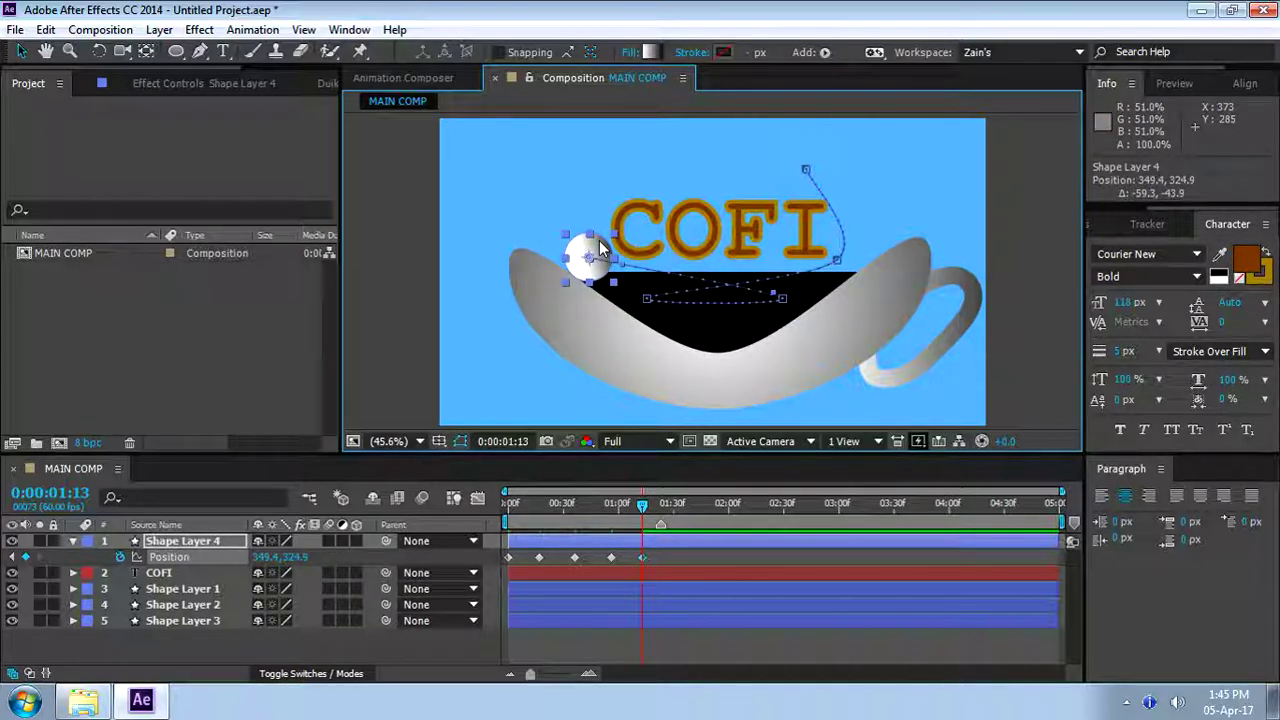
Preview the ball's motion and scrub through its Position keyframes up to 0:00:01:13
{"action": "left_click", "coordinate": [669, 555]}
{"action": "left_click_drag", "start_coordinate": [639, 508], "coordinate": [661, 535]}
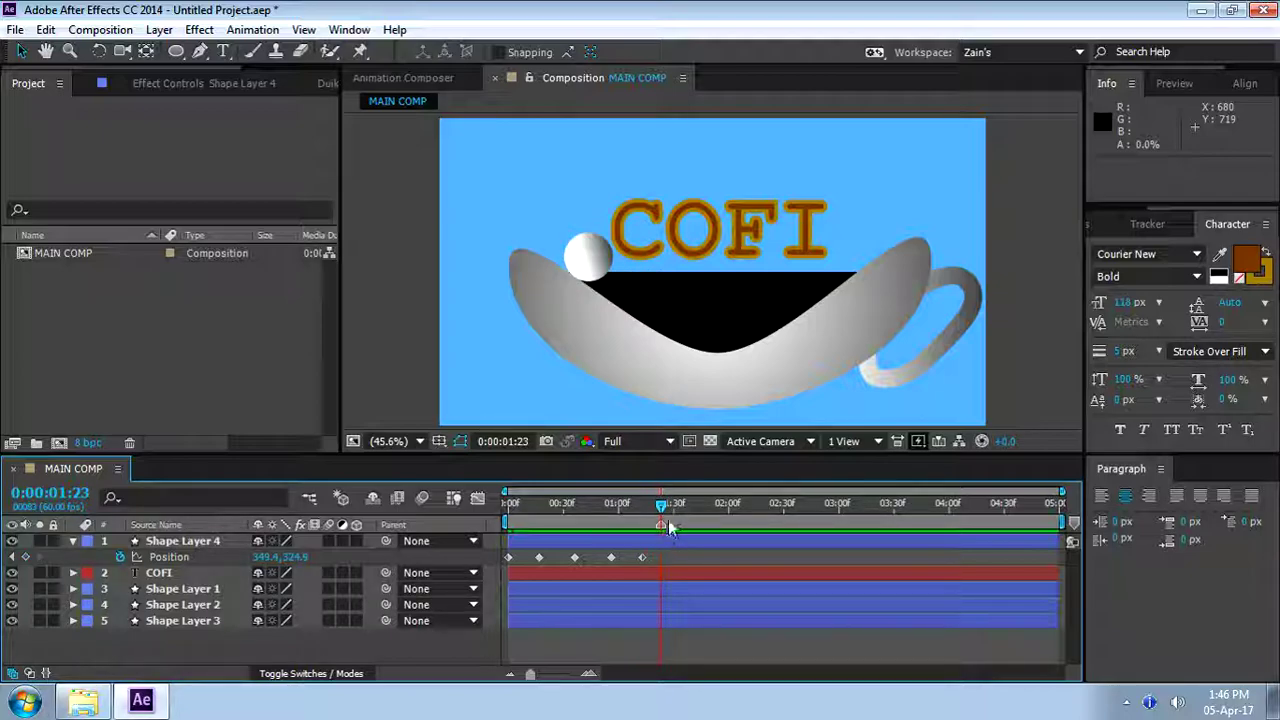
{"action": "key", "text": "KP_0"}
{"action": "left_click", "coordinate": [903, 105]}
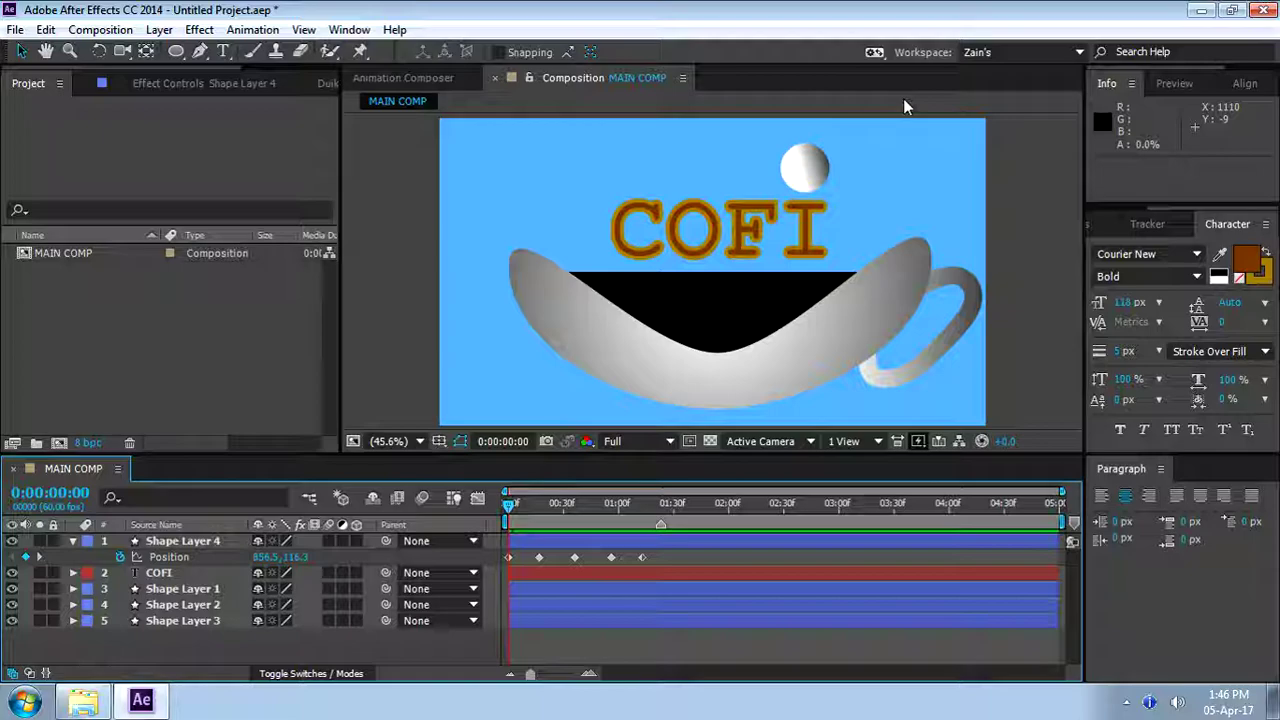
{"action": "left_click_drag", "start_coordinate": [509, 505], "coordinate": [639, 522]}
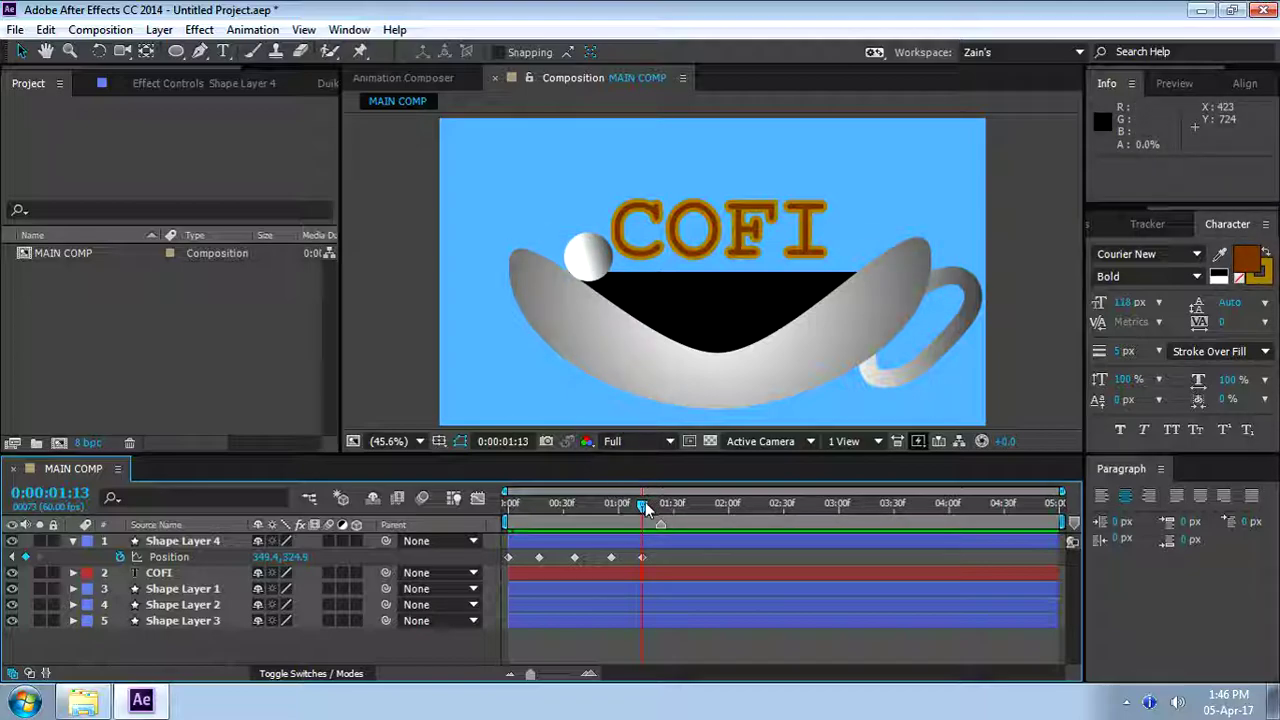
Keyframe the ball back to its starting spot above the letter I, at 856.5, 116.5, at 0:00:01:23
{"action": "left_click_drag", "start_coordinate": [641, 504], "coordinate": [659, 505]}
{"action": "left_click_drag", "start_coordinate": [597, 251], "coordinate": [812, 167]}
{"action": "scroll", "coordinate": [812, 167], "scroll_direction": "up", "scroll_amount": 3}
{"action": "scroll", "coordinate": [811, 175], "scroll_direction": "up", "scroll_amount": 3}
{"action": "left_click_drag", "start_coordinate": [843, 211], "coordinate": [855, 163]}
{"action": "scroll", "coordinate": [797, 308], "scroll_direction": "down", "scroll_amount": 3}
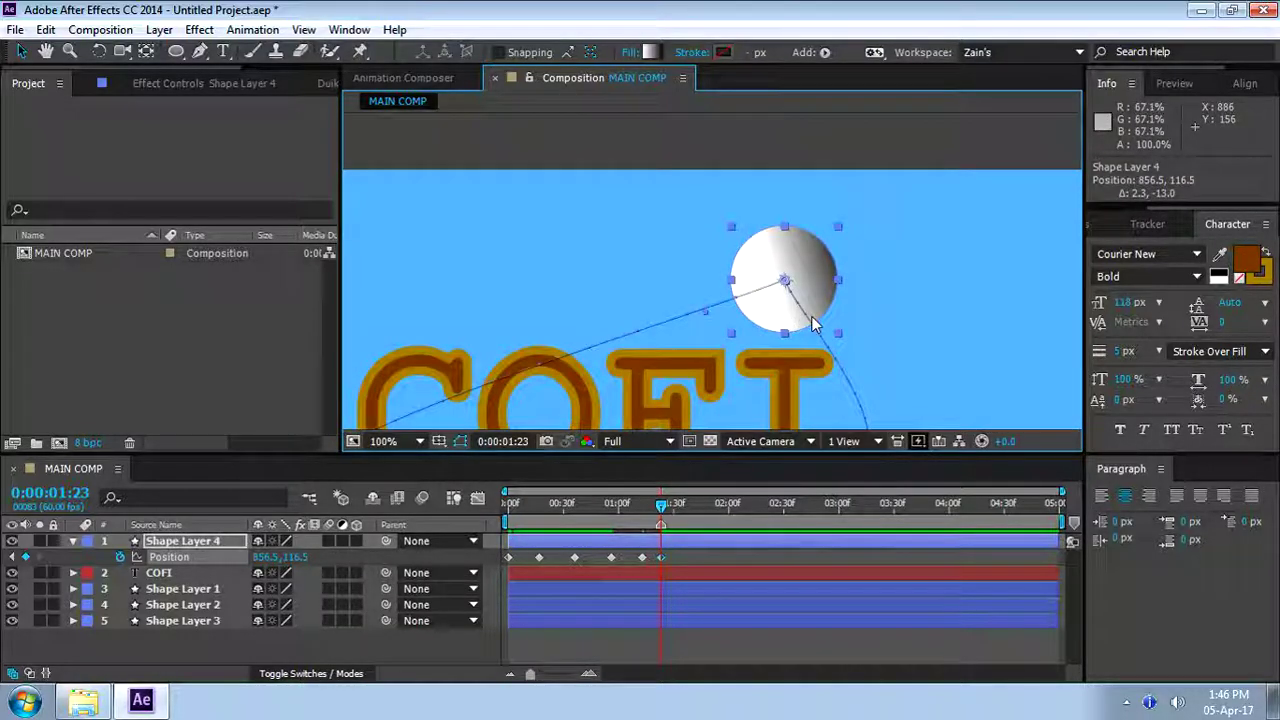
{"action": "scroll", "coordinate": [810, 320], "scroll_direction": "down", "scroll_amount": 3}
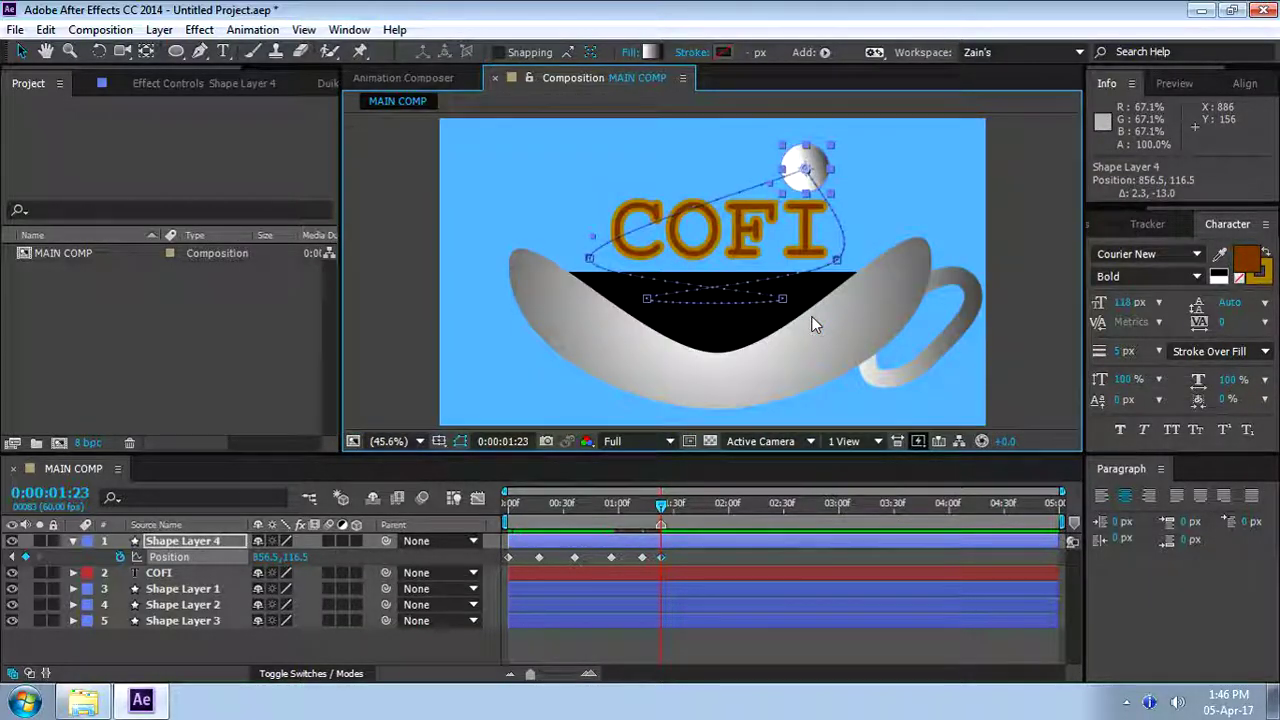
End the work area at 0:00:01:23 and preview the ball's motion within it
{"action": "left_click", "coordinate": [683, 560]}
{"action": "mouse_move", "coordinate": [662, 520]}
{"action": "left_mouse_down"}
{"action": "mouse_move", "coordinate": [678, 521]}
{"action": "mouse_move", "coordinate": [660, 521]}
{"action": "left_mouse_up"}
{"action": "key", "text": "n"}
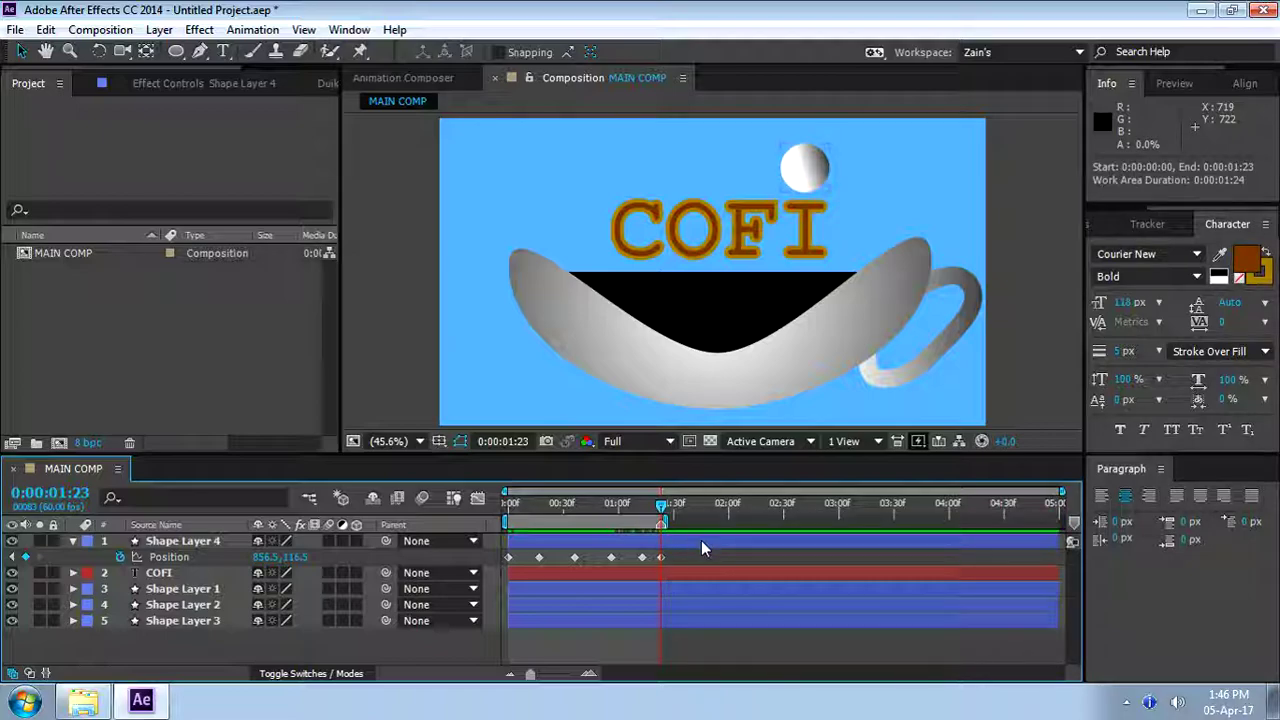
{"action": "key", "text": "space"}
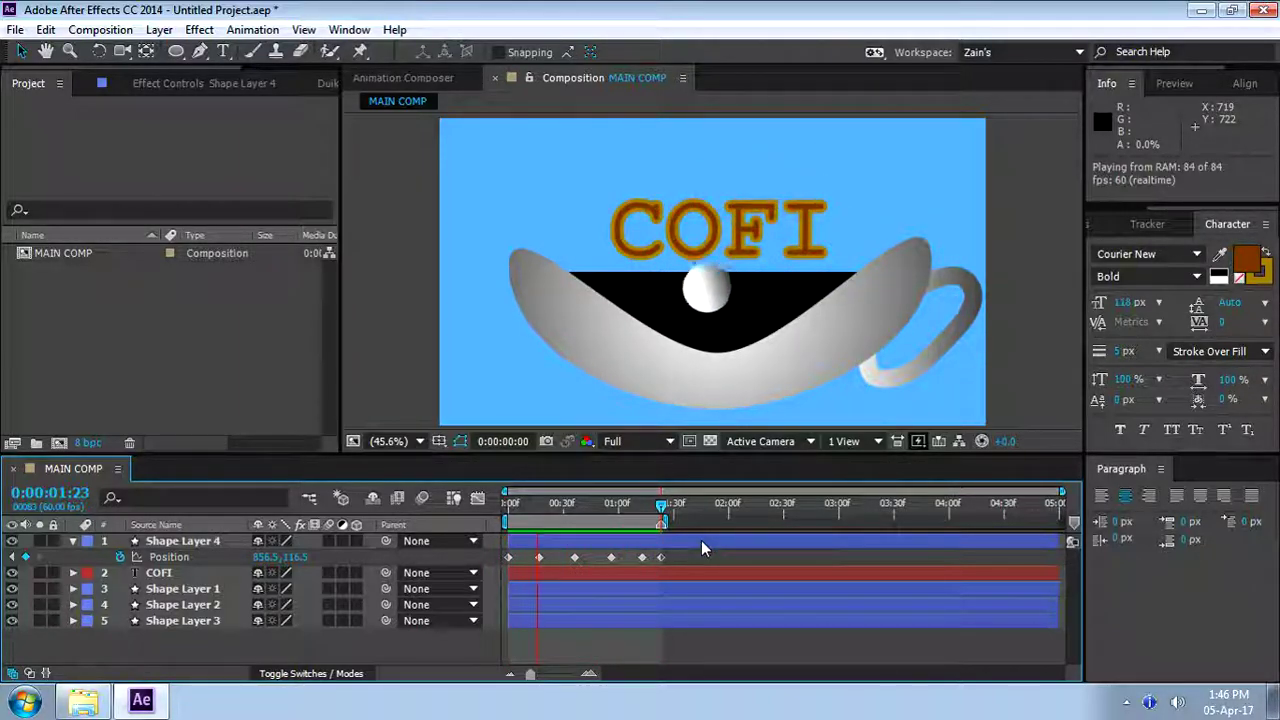
{"action": "key", "text": "space"}
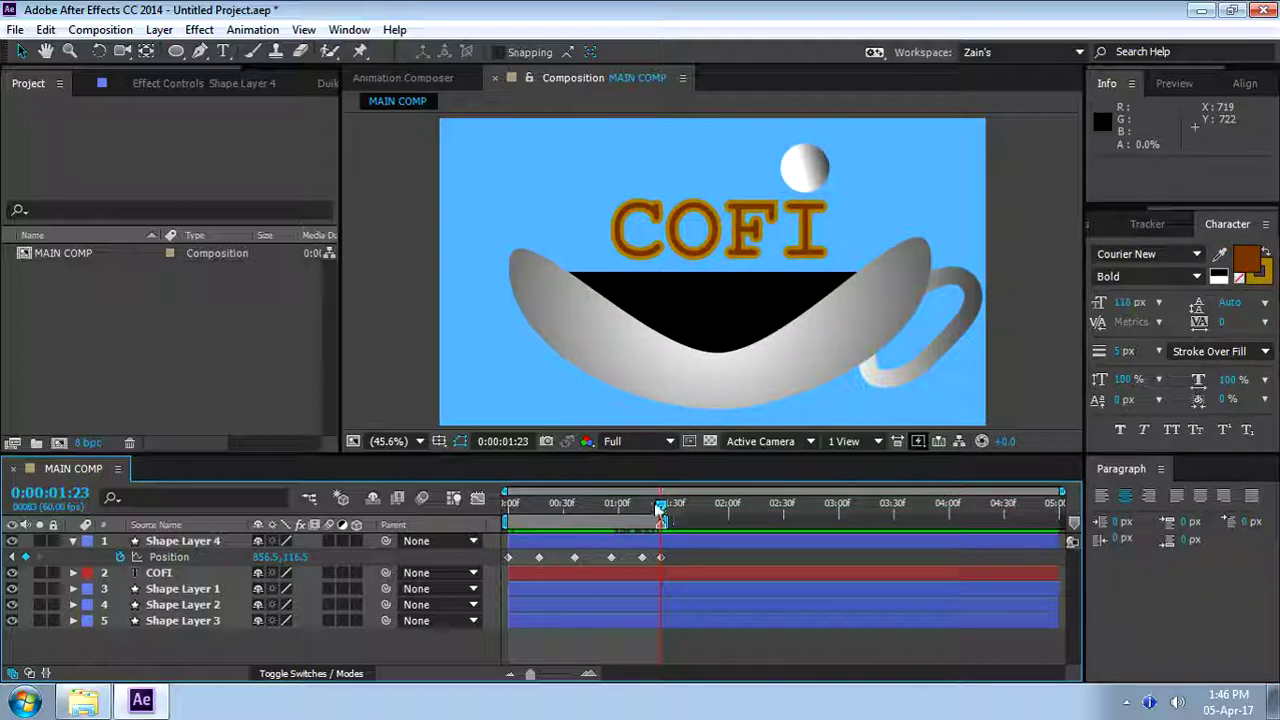
Set the spatial interpolation of all the ball's Position keyframes to Bezier
{"action": "left_click_drag", "start_coordinate": [661, 503], "coordinate": [505, 512]}
{"action": "left_click_drag", "start_coordinate": [680, 550], "coordinate": [503, 566]}
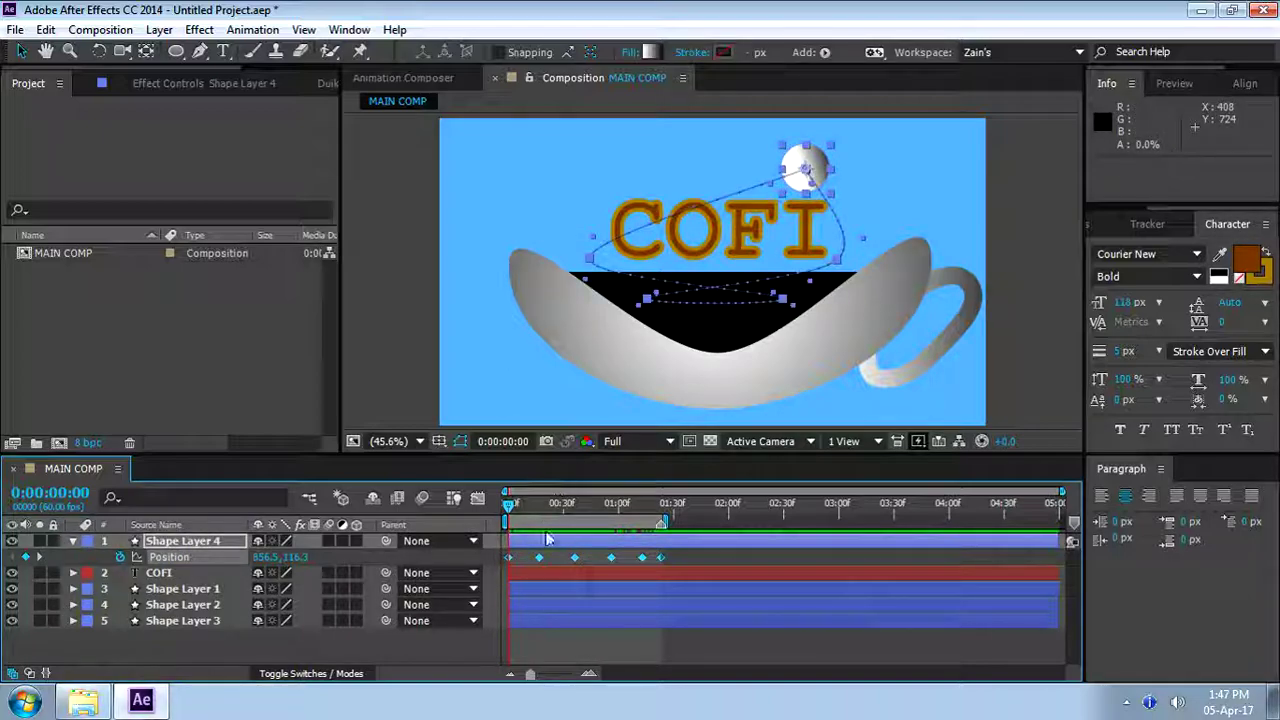
{"action": "right_click", "coordinate": [575, 558]}
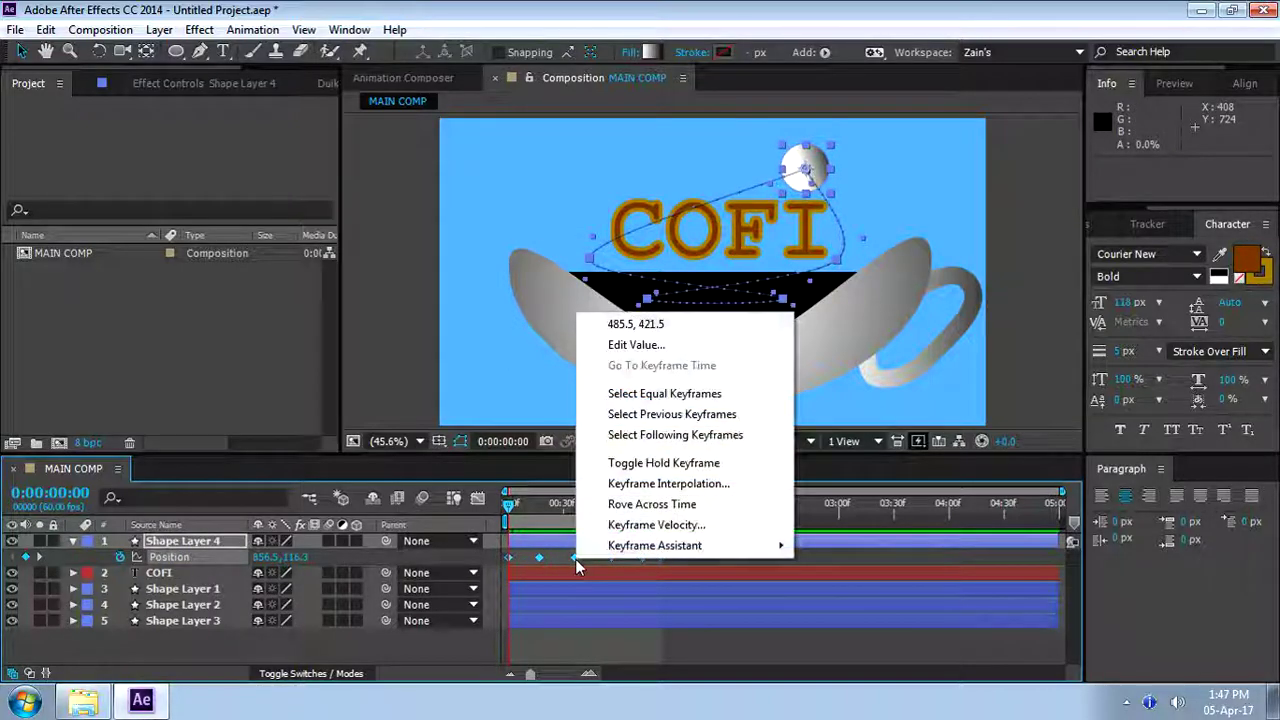
{"action": "left_click", "coordinate": [655, 485]}
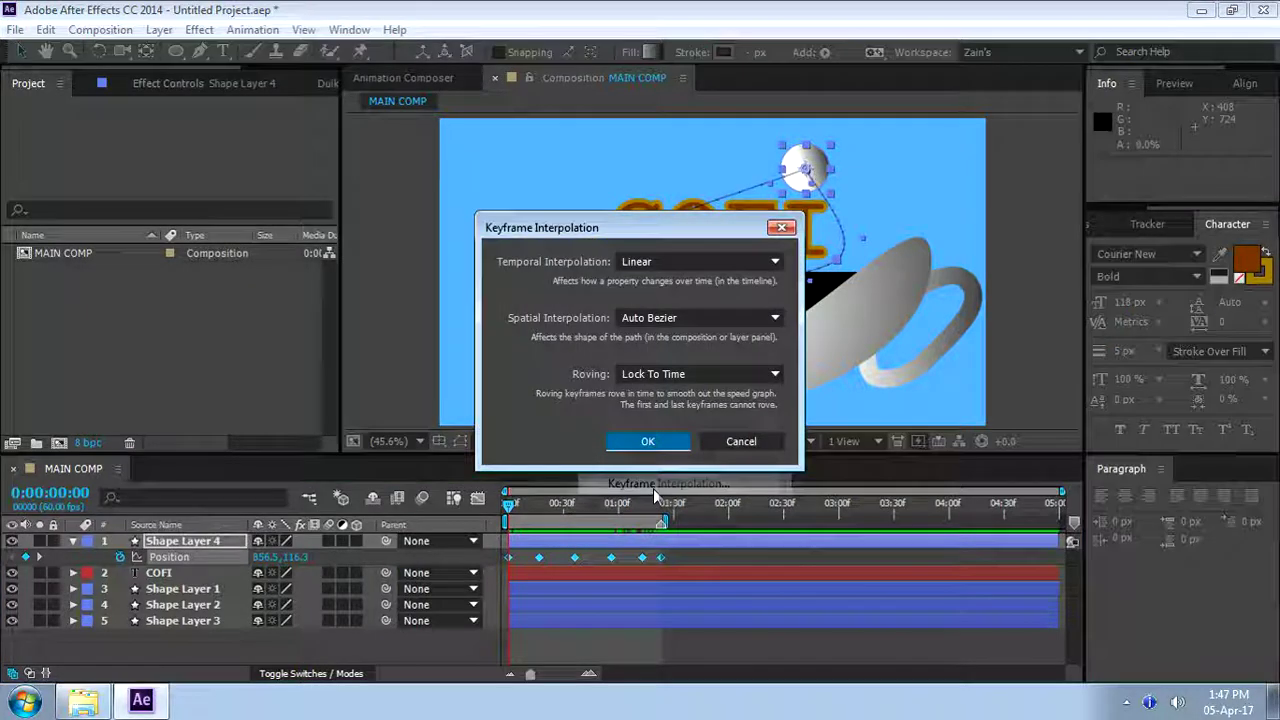
{"action": "left_click", "coordinate": [643, 318]}
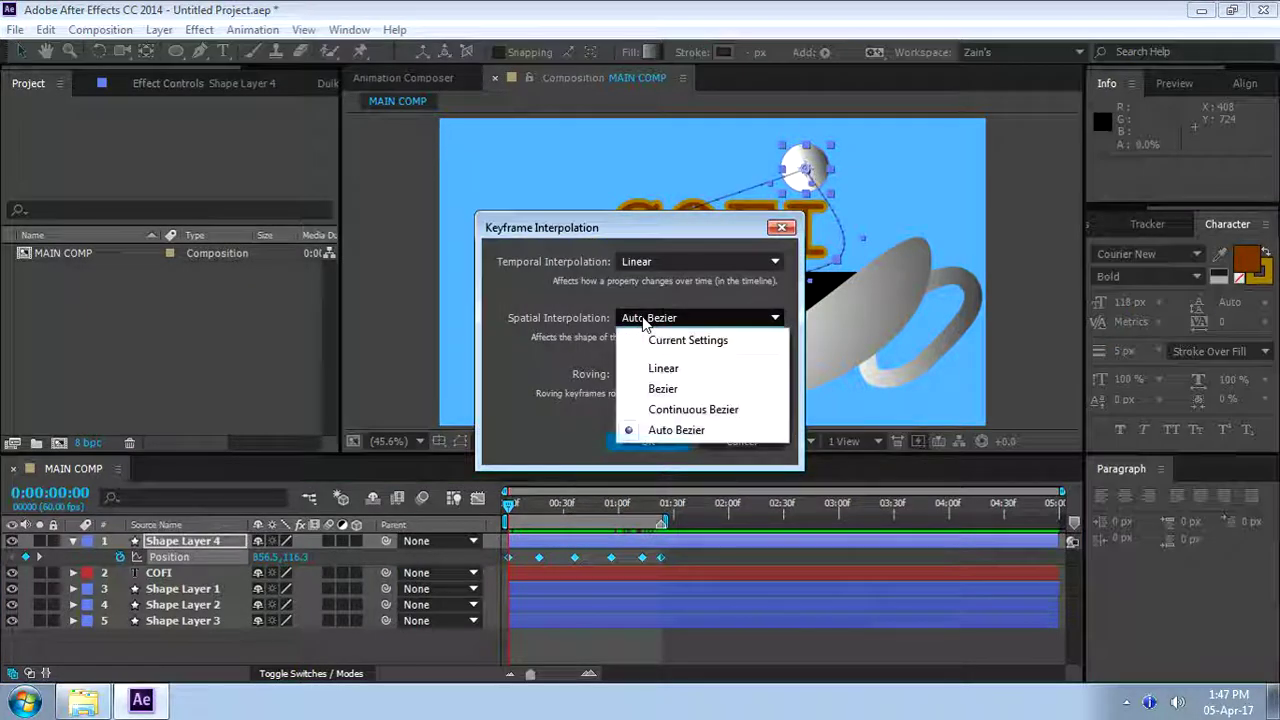
{"action": "left_click", "coordinate": [677, 389]}
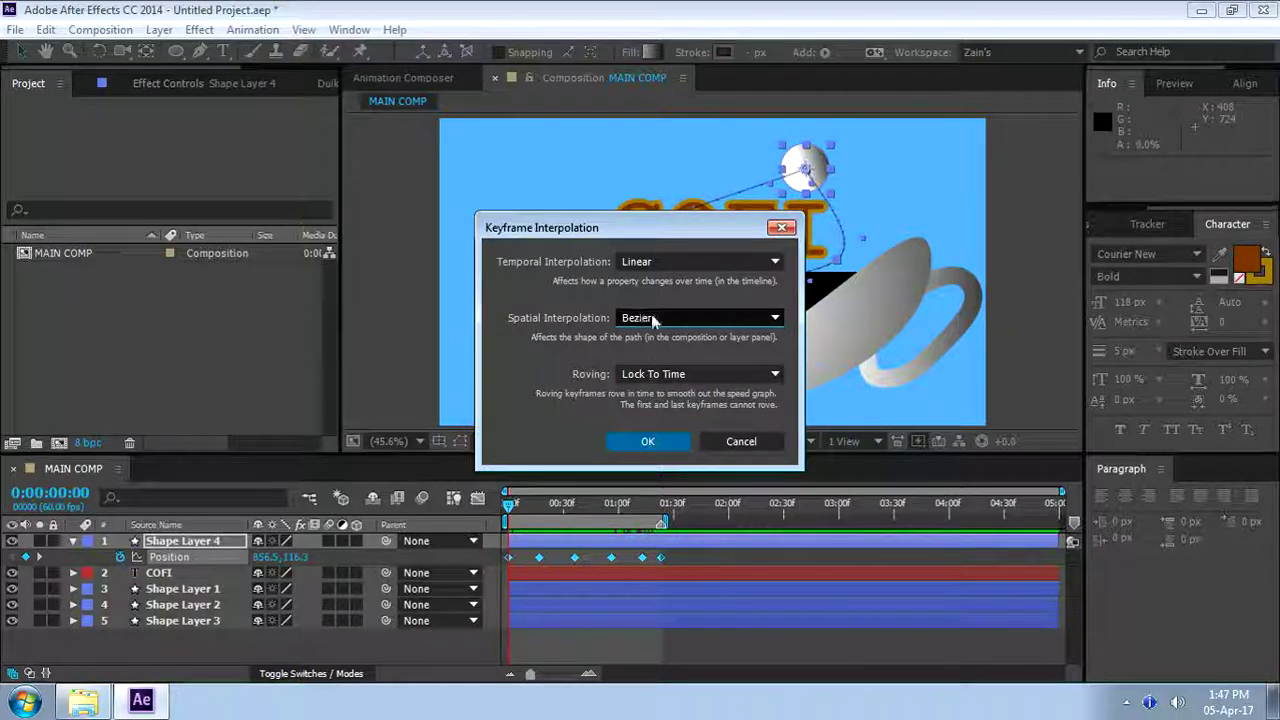
{"action": "left_click", "coordinate": [644, 441]}
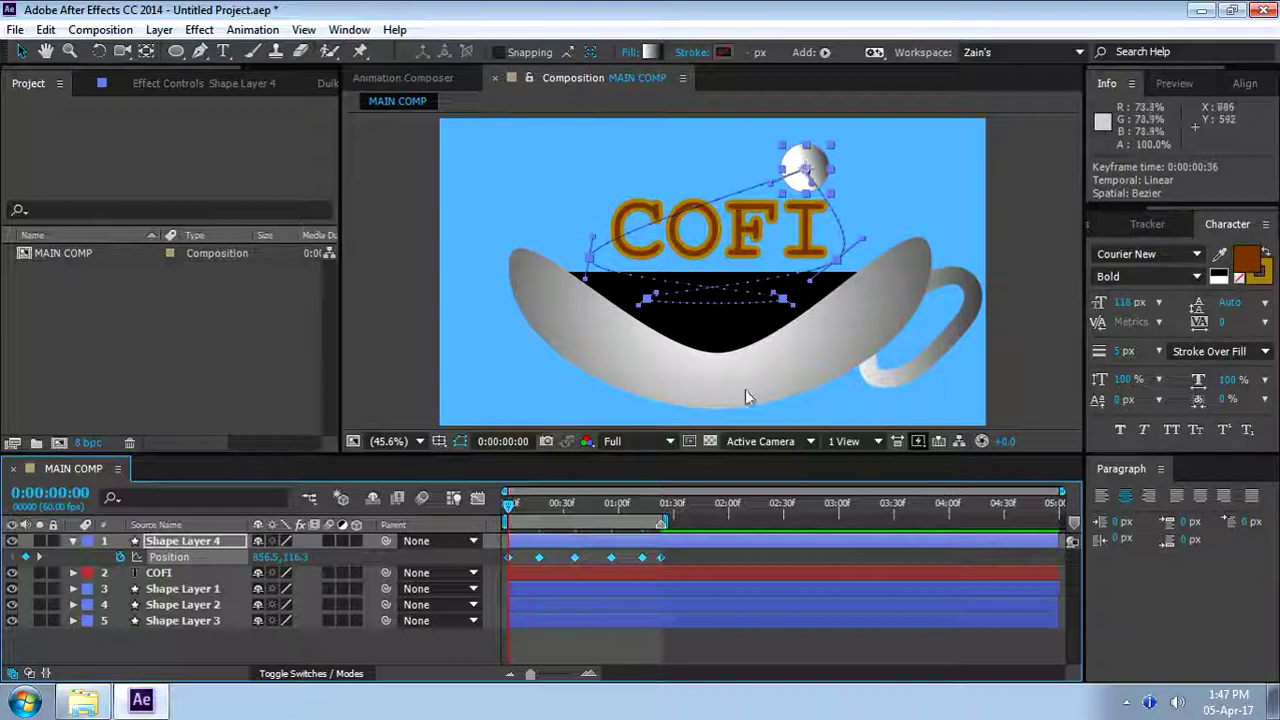
Maximize the composition view and bend the motion path from the right rim to the lower left keyframe into a high arc
{"action": "scroll", "coordinate": [813, 188], "scroll_direction": "up", "scroll_amount": 3}
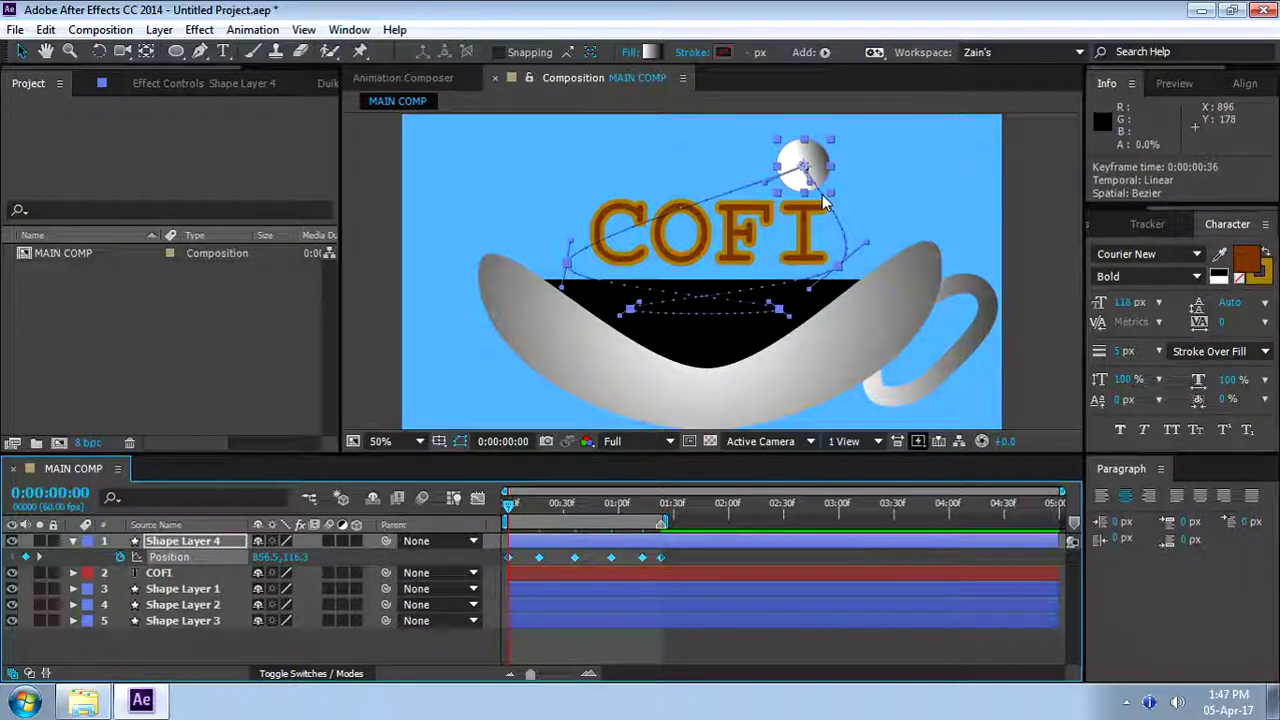
{"action": "key", "text": "grave"}
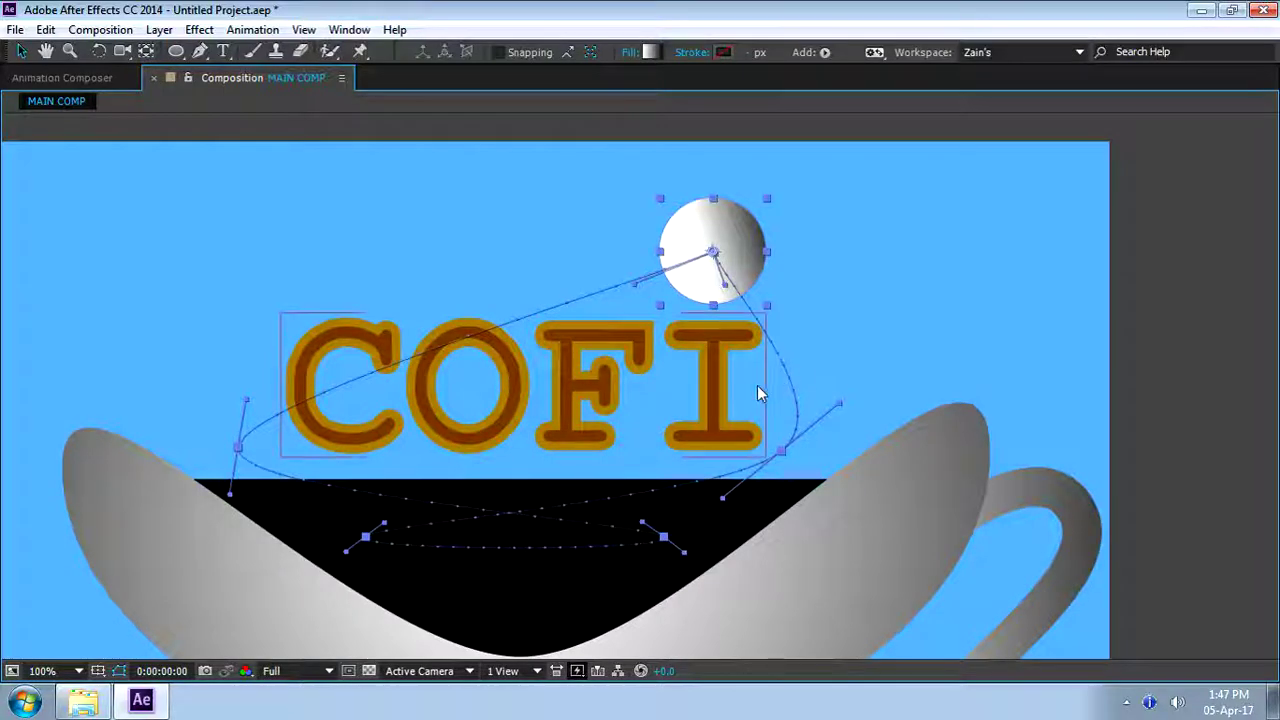
{"action": "left_click_drag", "start_coordinate": [722, 497], "coordinate": [462, 252]}
{"action": "left_click_drag", "start_coordinate": [384, 522], "coordinate": [363, 503]}
{"action": "left_click_drag", "start_coordinate": [462, 252], "coordinate": [516, 210]}
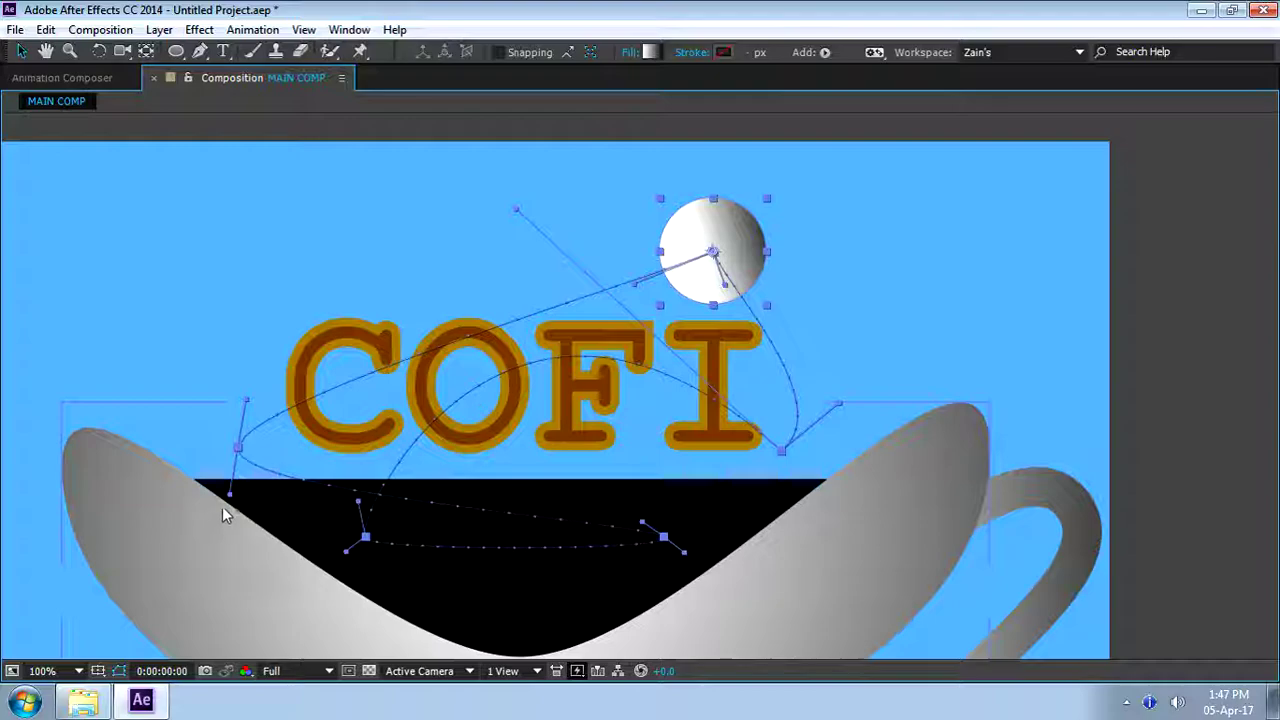
Bend the motion path between the lower right keyframe and the left rim keyframe upward into an arc over the coffee
{"action": "left_click_drag", "start_coordinate": [231, 496], "coordinate": [600, 318]}
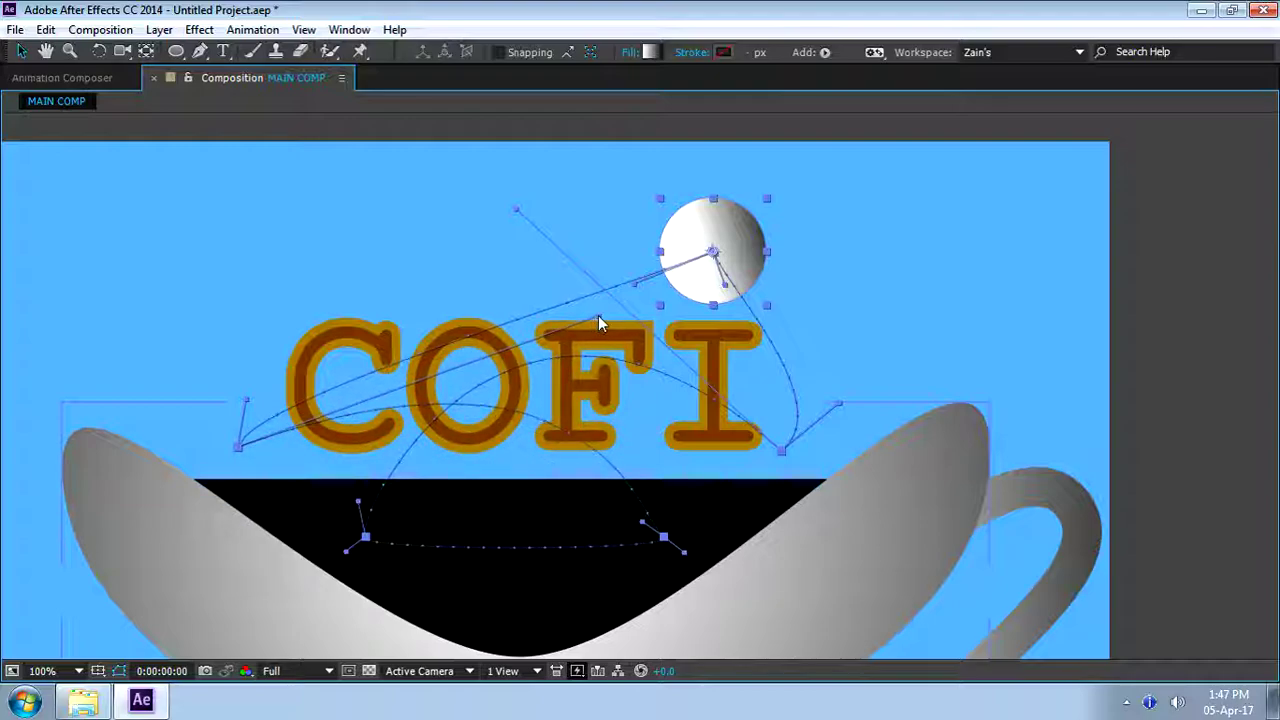
{"action": "left_click_drag", "start_coordinate": [645, 530], "coordinate": [592, 388]}
{"action": "left_click_drag", "start_coordinate": [593, 330], "coordinate": [445, 320]}
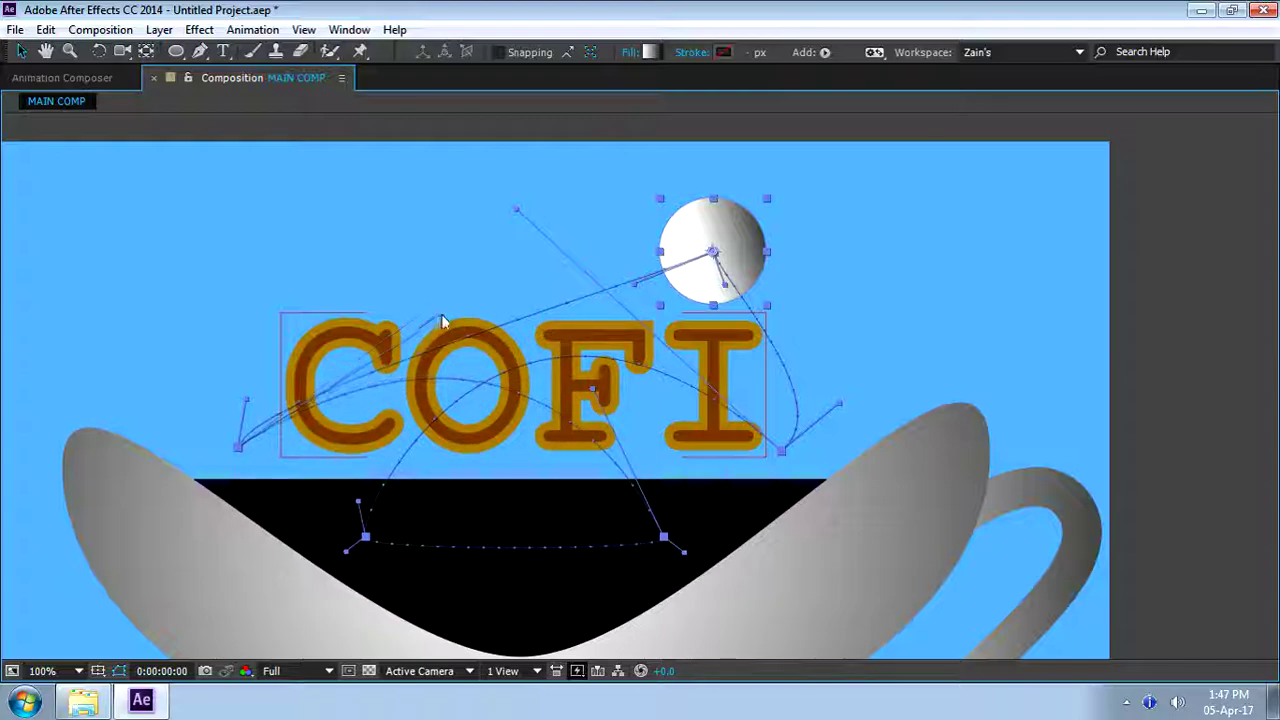
Refine the arc from the lower right keyframe toward the left rim and bend the path between the two lower keyframes into an upward arc
{"action": "left_click_drag", "start_coordinate": [595, 391], "coordinate": [624, 400]}
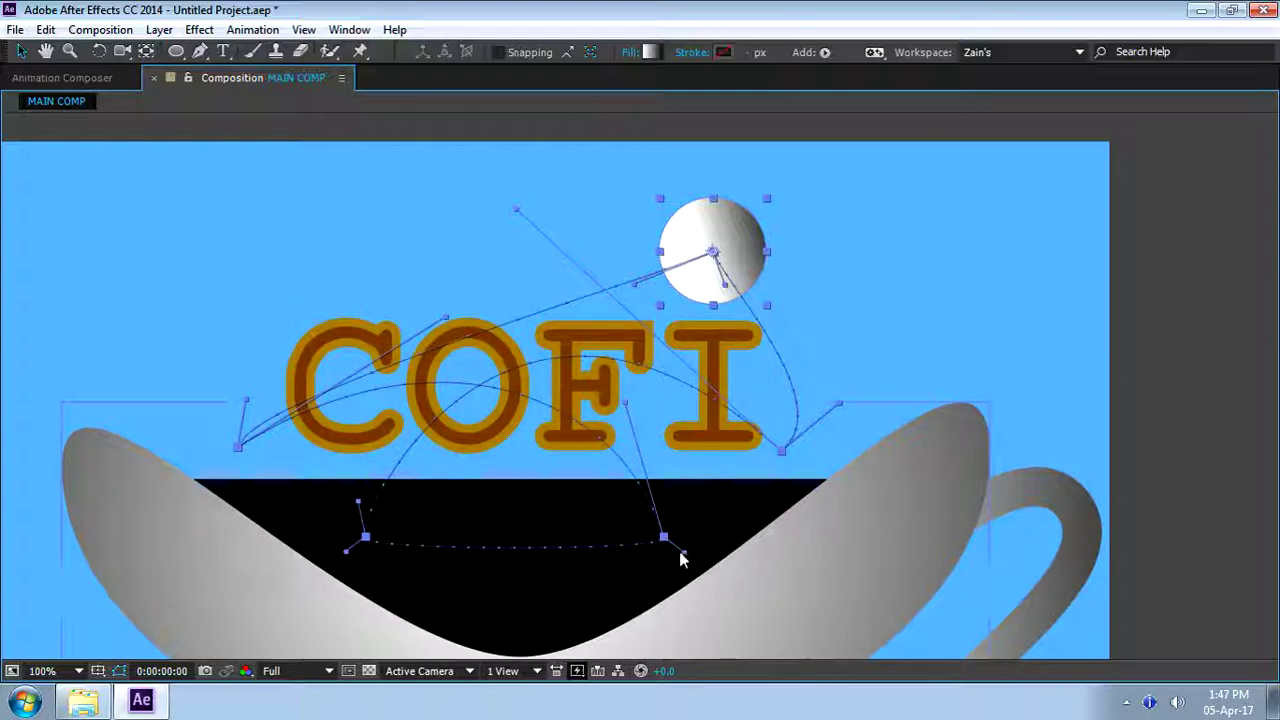
{"action": "left_click_drag", "start_coordinate": [685, 550], "coordinate": [476, 386]}
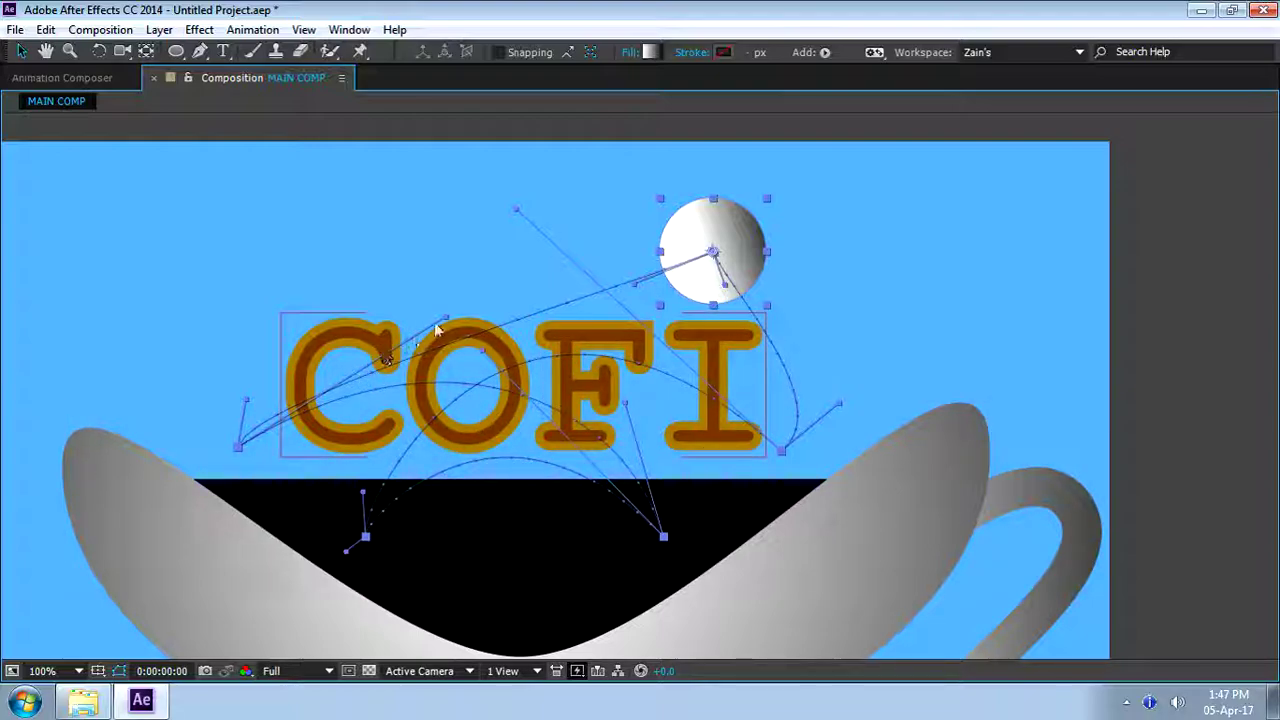
Bend the ball's motion path from the left rim keyframe to its final position into a high arc above the COFI text
{"action": "left_click_drag", "start_coordinate": [248, 402], "coordinate": [370, 118]}
{"action": "left_click_drag", "start_coordinate": [405, 40], "coordinate": [385, 117]}
{"action": "left_click_drag", "start_coordinate": [632, 284], "coordinate": [589, 148]}
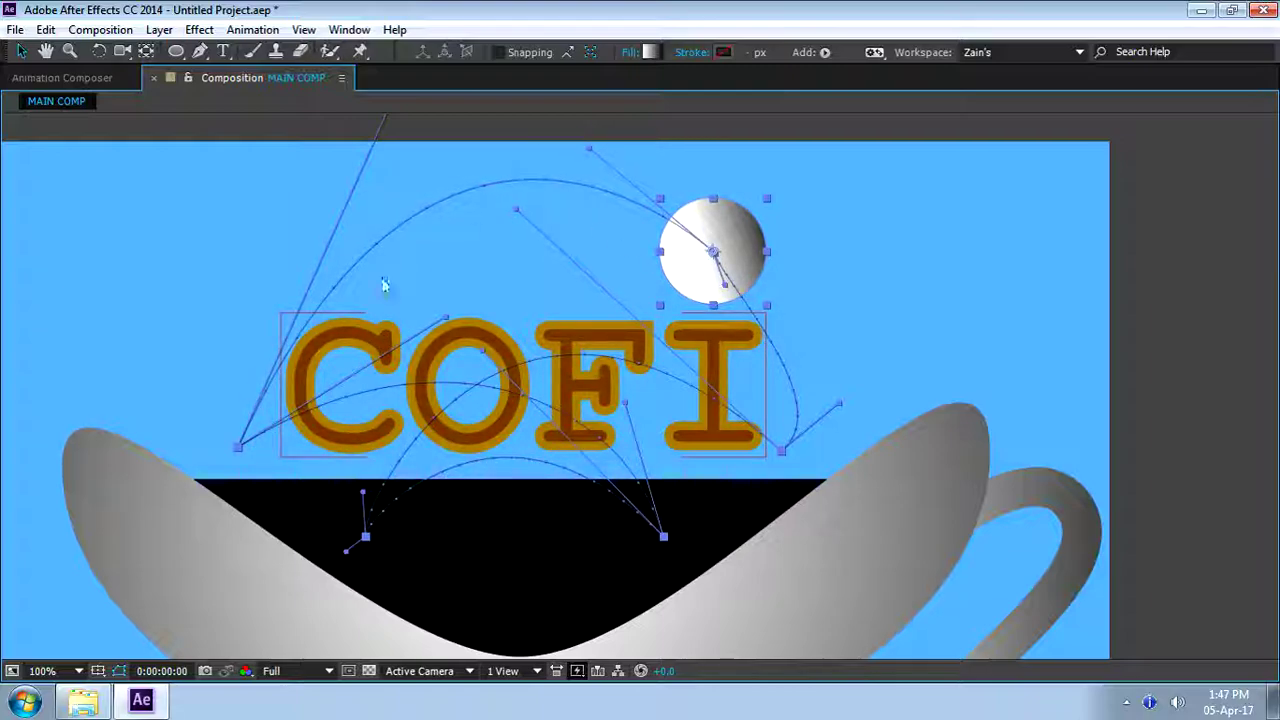
Curve the path from the ball's starting position to the right rim smoothly outward and refine the left rim keyframe's upper handle
{"action": "left_click_drag", "start_coordinate": [837, 404], "coordinate": [869, 355]}
{"action": "mouse_move", "coordinate": [723, 282]}
{"action": "left_mouse_down"}
{"action": "mouse_move", "coordinate": [760, 263]}
{"action": "mouse_move", "coordinate": [743, 293]}
{"action": "left_mouse_up"}
{"action": "left_click_drag", "start_coordinate": [869, 356], "coordinate": [794, 355]}
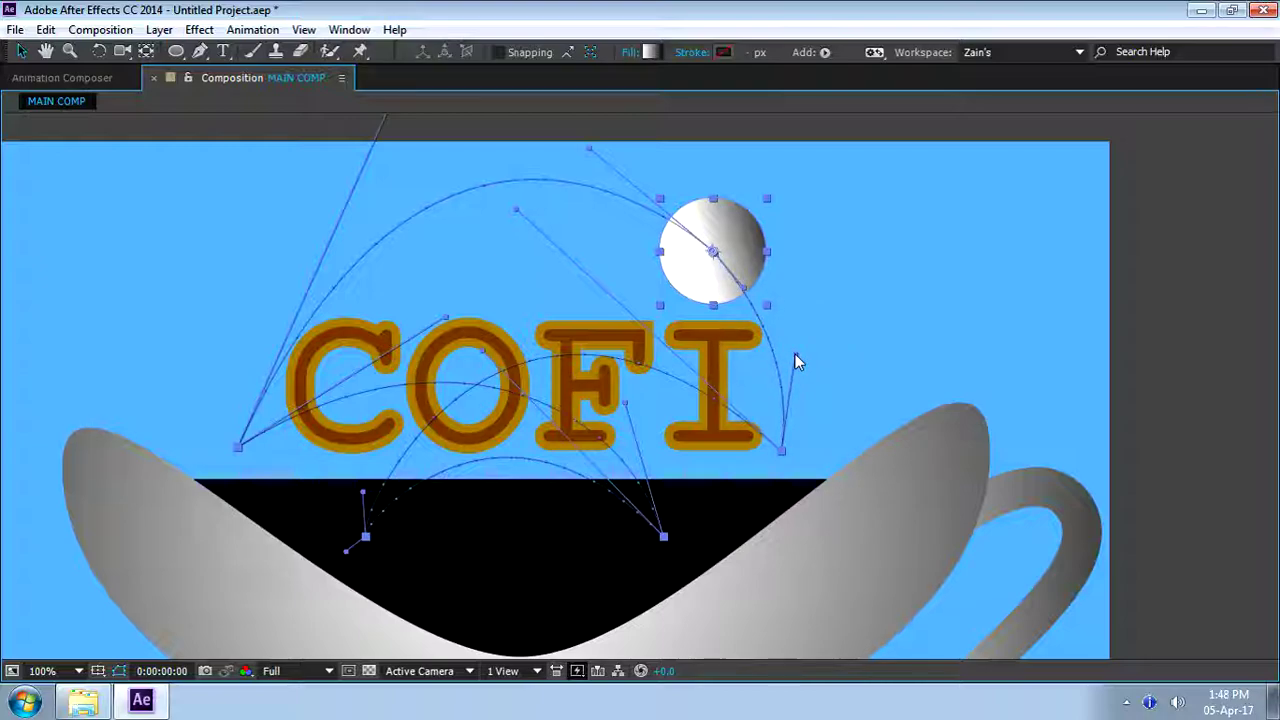
{"action": "left_click_drag", "start_coordinate": [748, 294], "coordinate": [766, 293]}
{"action": "scroll", "coordinate": [414, 197], "scroll_direction": "up", "scroll_amount": 2}
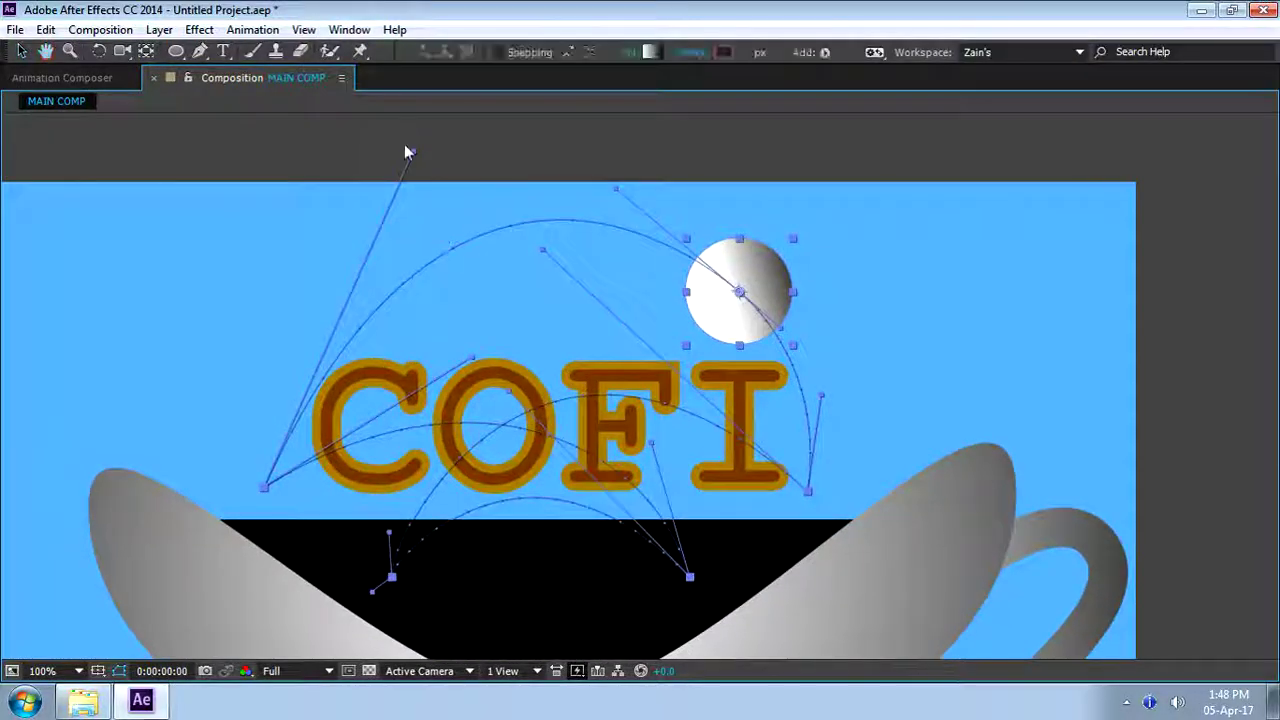
{"action": "left_click_drag", "start_coordinate": [413, 159], "coordinate": [381, 179]}
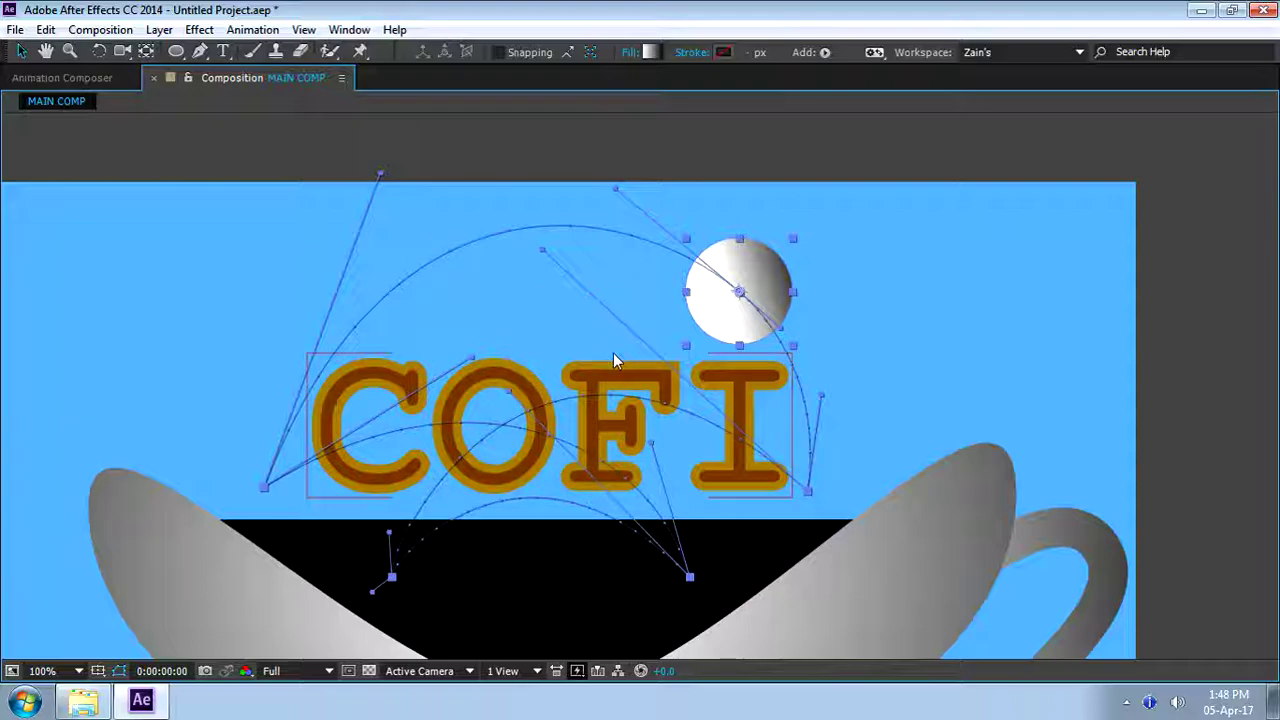
Restore the panel layout, fit the whole composition in view, deselect the ball and preview its curved motion
{"action": "key", "text": "grave"}
{"action": "key", "text": "shift+slash"}
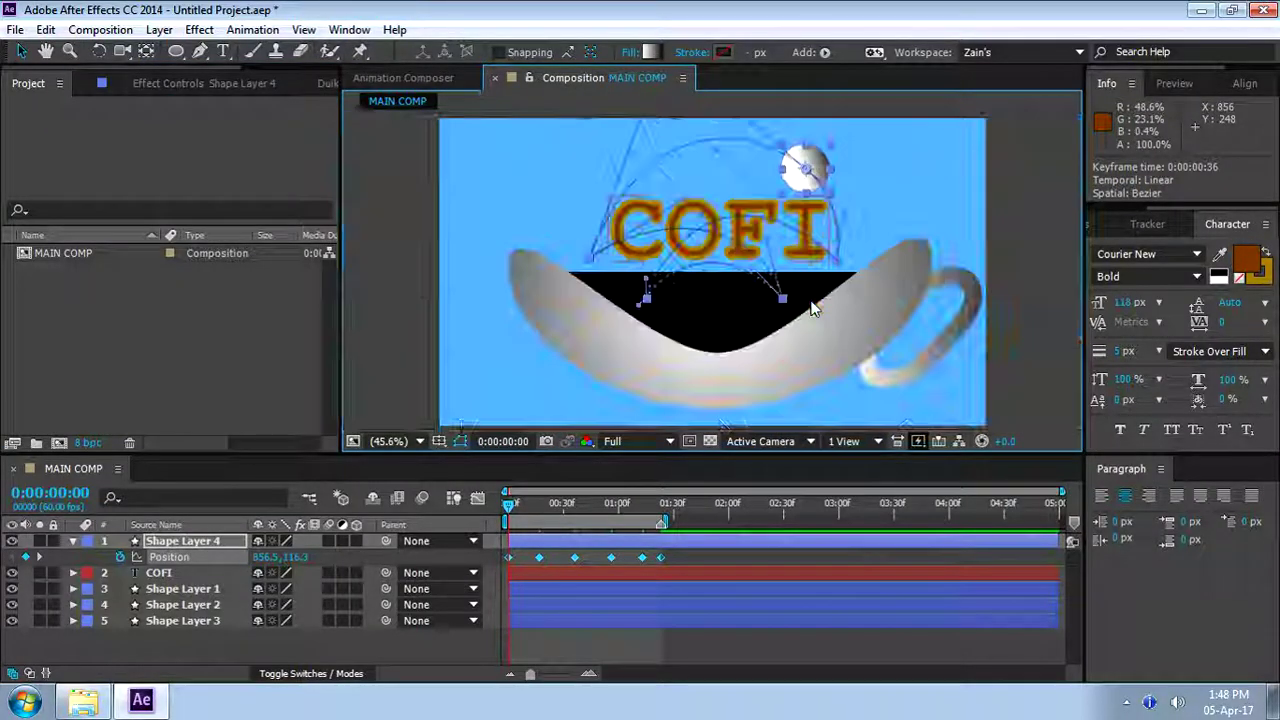
{"action": "left_click", "coordinate": [1016, 348]}
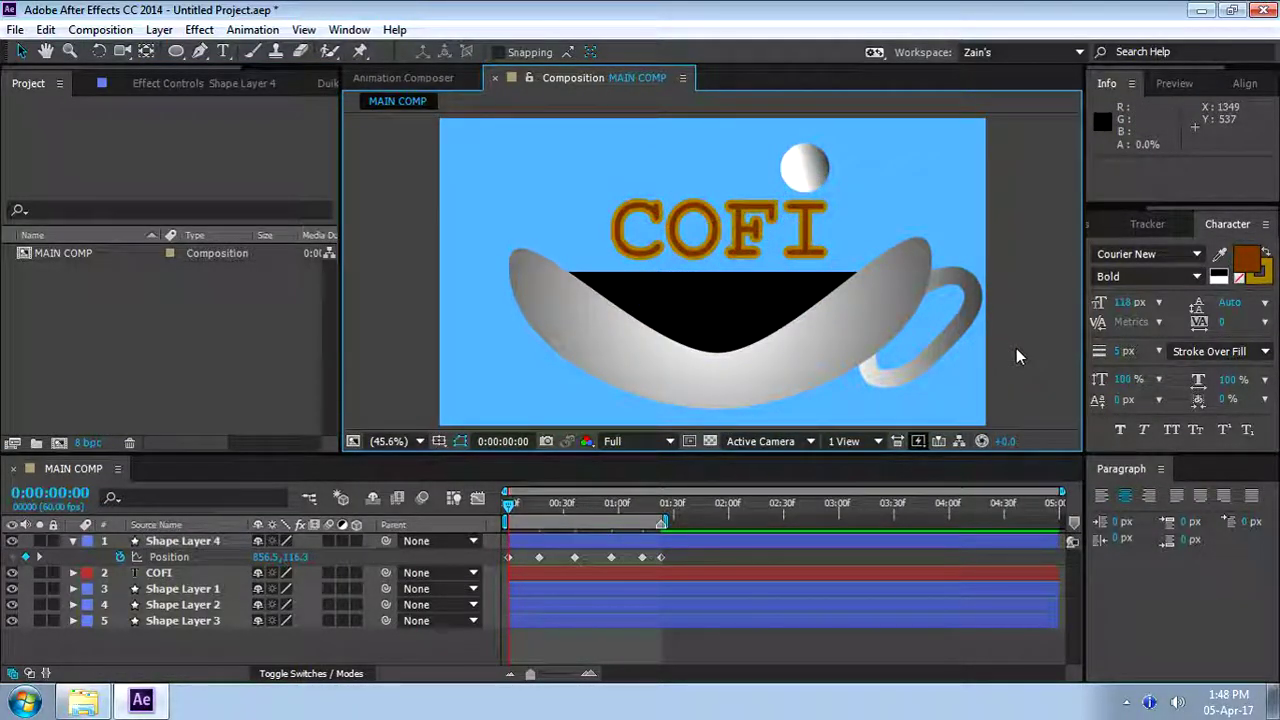
{"action": "left_click_drag", "start_coordinate": [515, 505], "coordinate": [661, 506]}
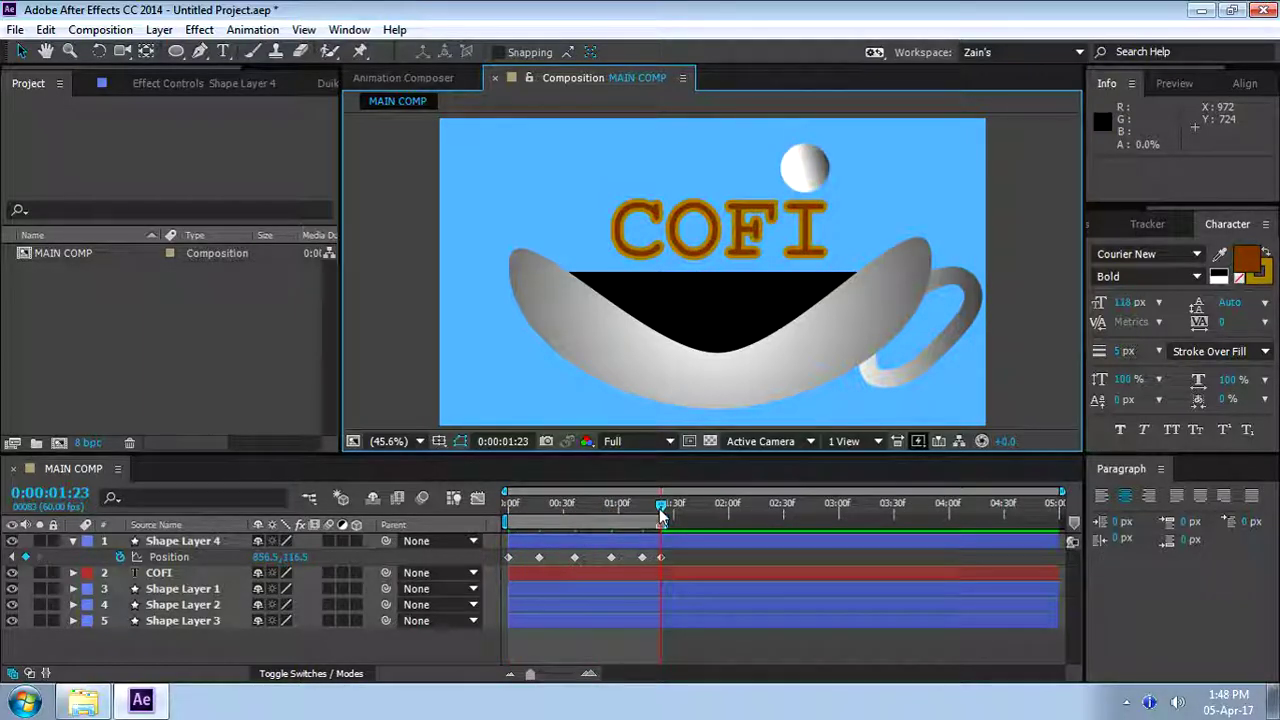
{"action": "key", "text": "KP_0"}
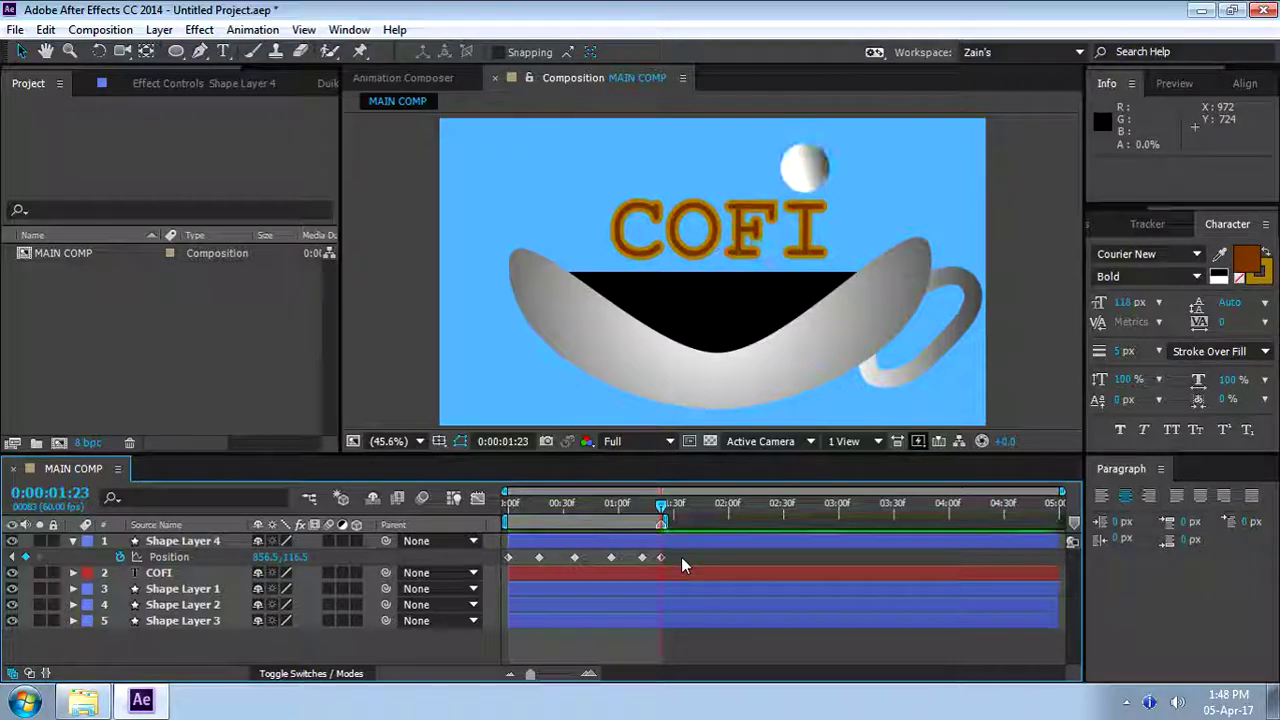
Set all the ball's Position keyframes to rove across time
{"action": "left_click_drag", "start_coordinate": [682, 557], "coordinate": [497, 566]}
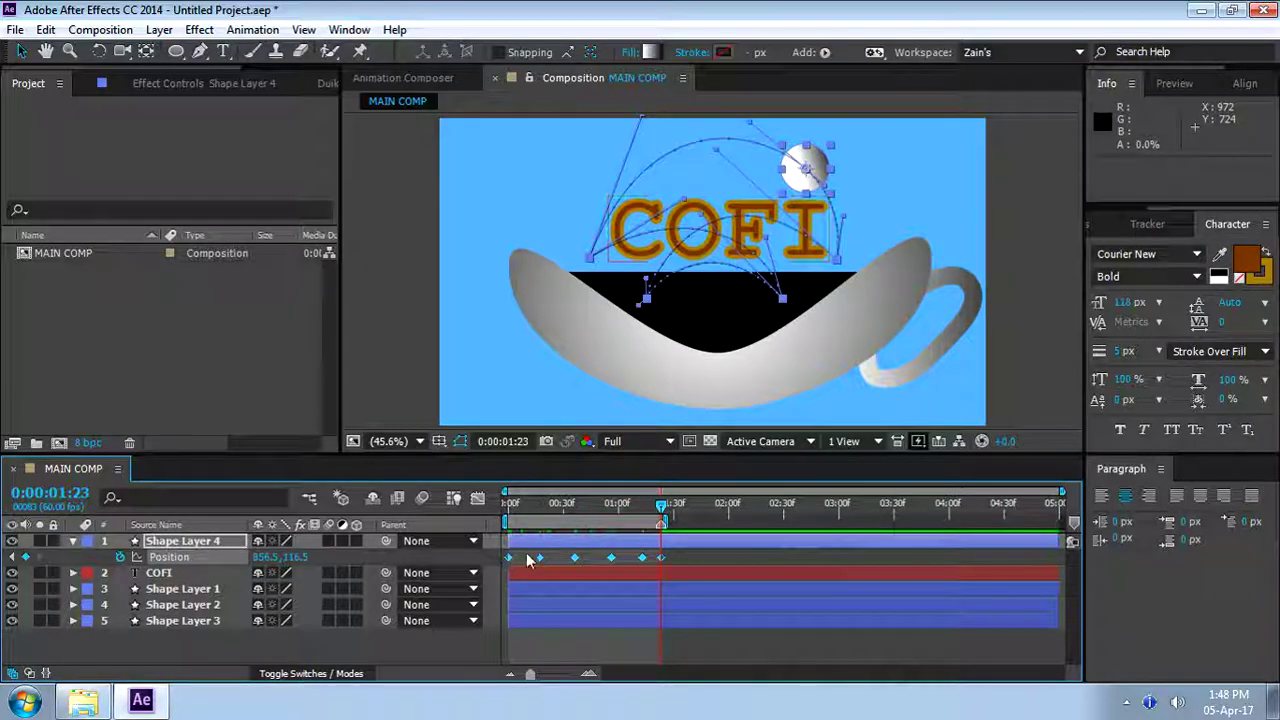
{"action": "right_click", "coordinate": [575, 557]}
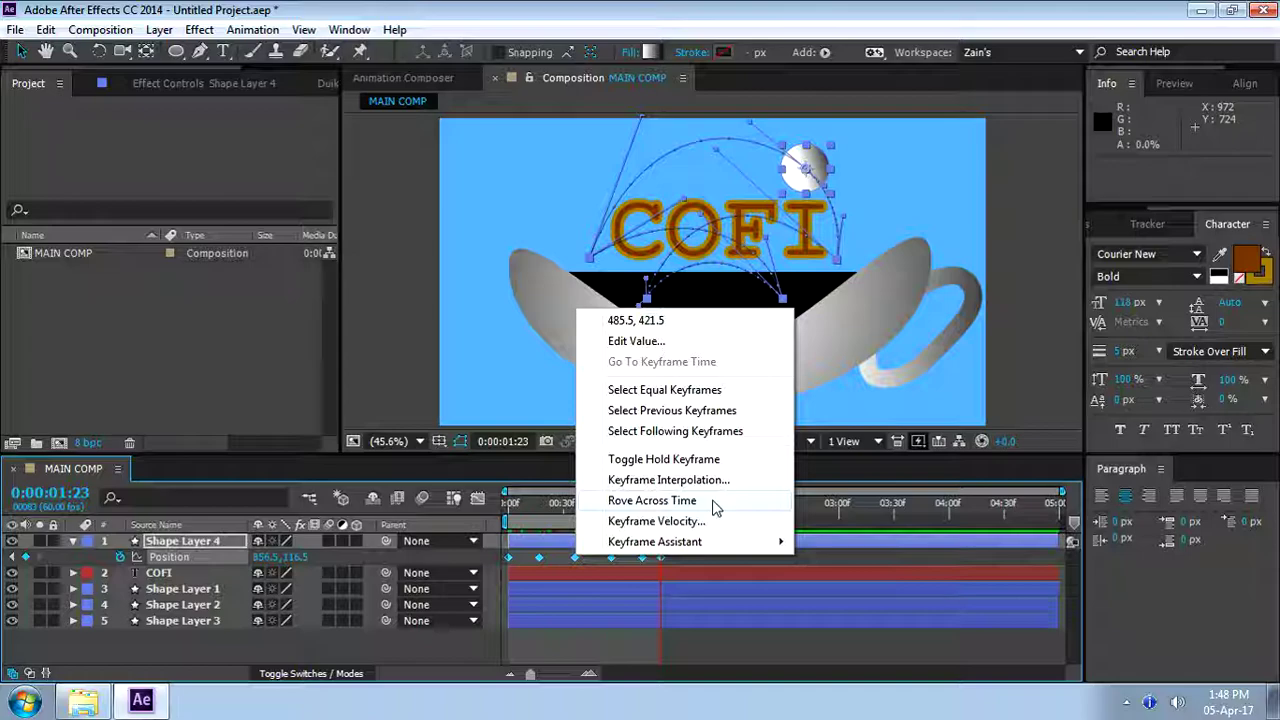
{"action": "left_click", "coordinate": [652, 500]}
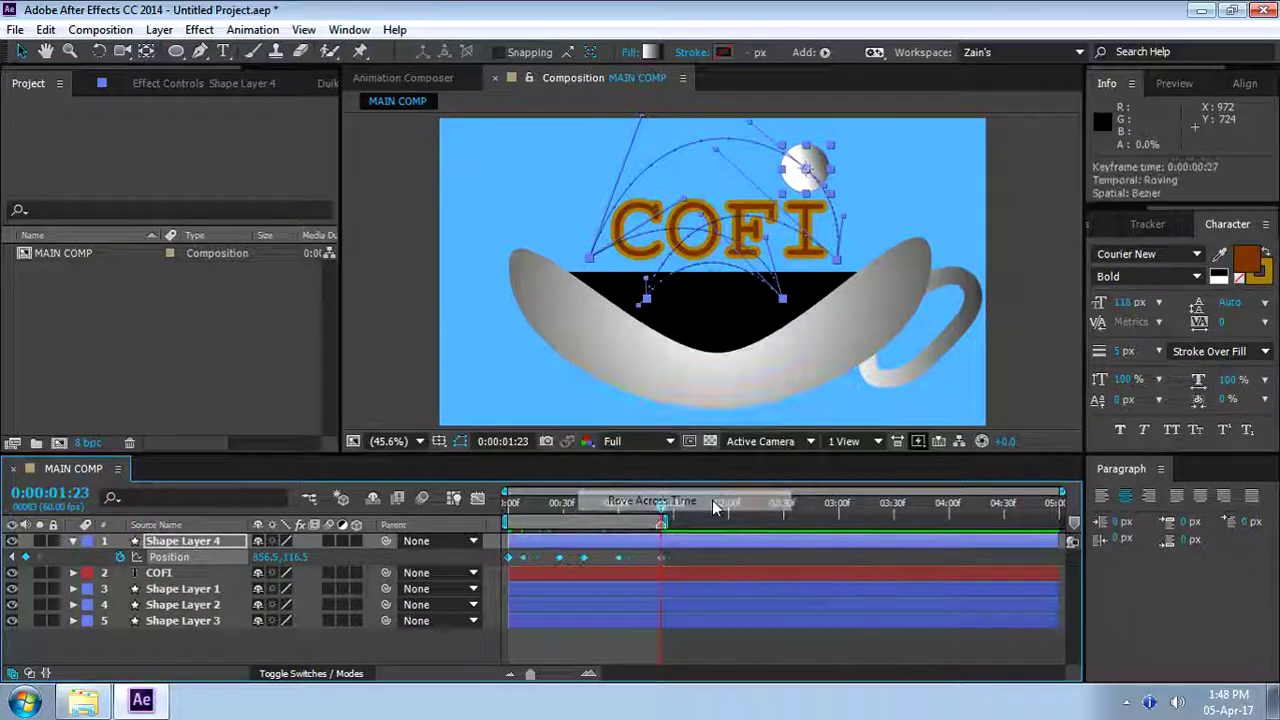
{"action": "left_click", "coordinate": [690, 560]}
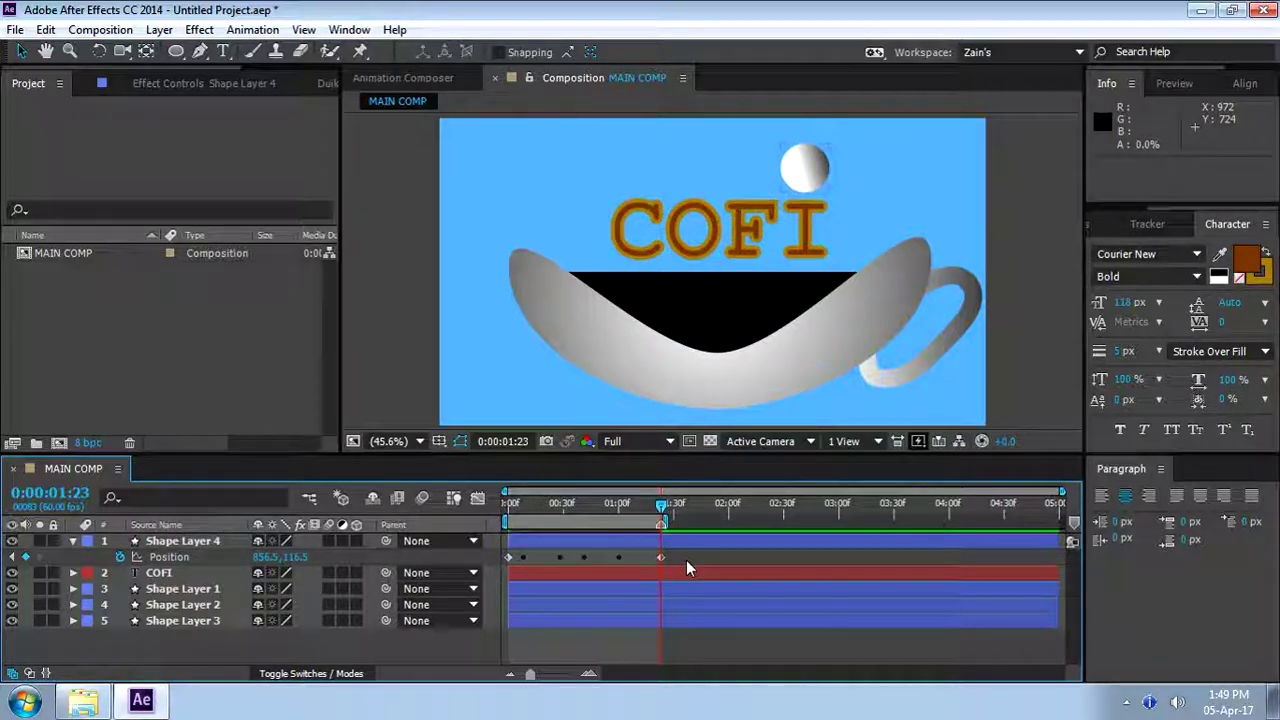
Preview the ball's motion with the roving keyframes within the work area
{"action": "key", "text": "space"}
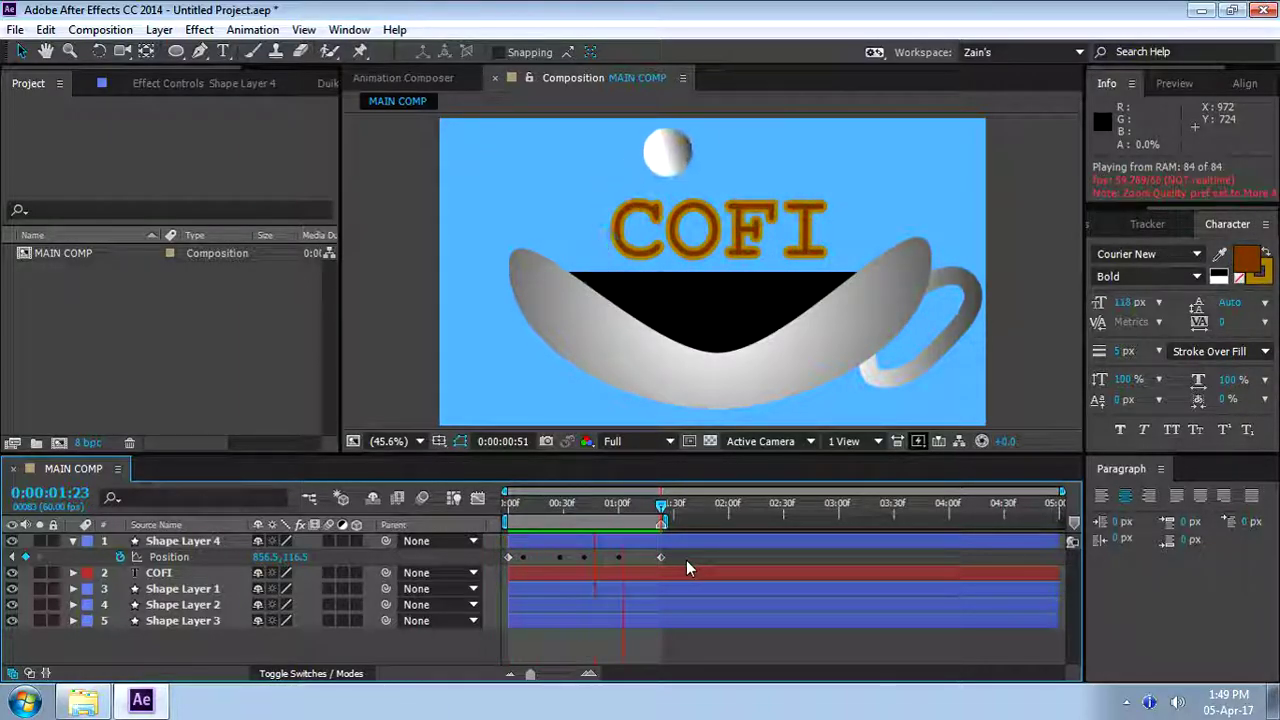
{"action": "key", "text": "space"}
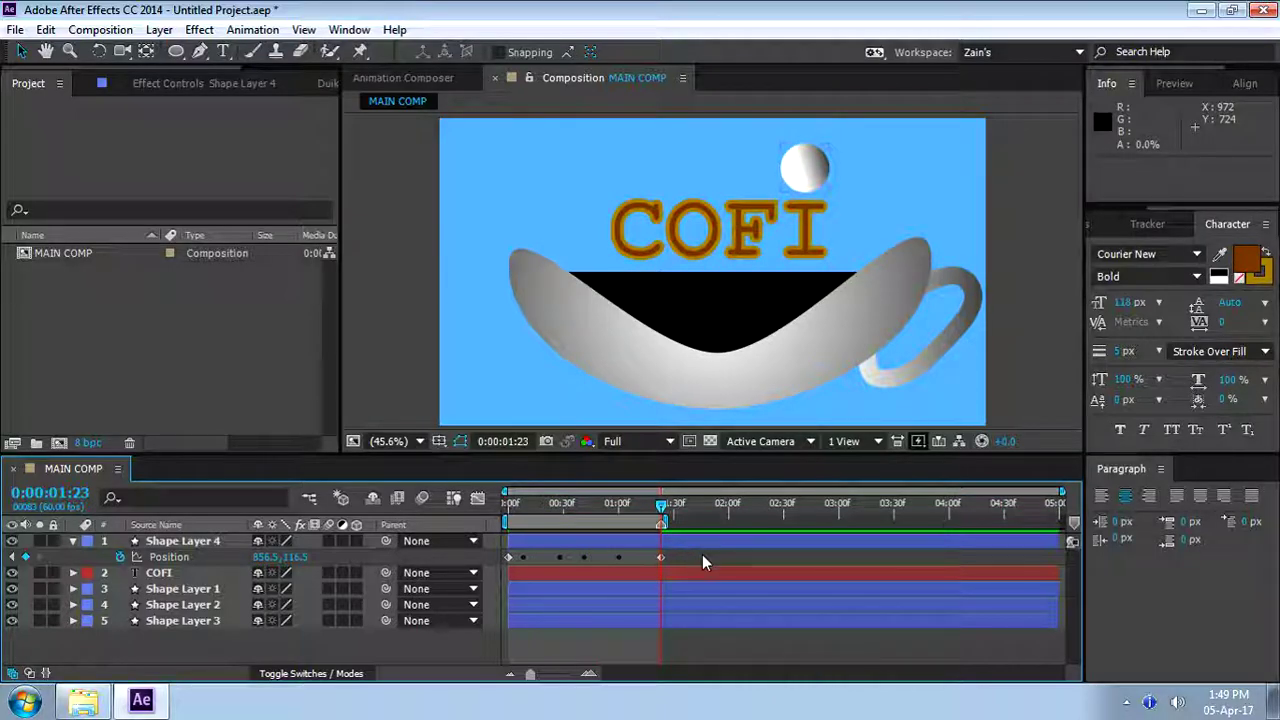
{"action": "key", "text": "space"}
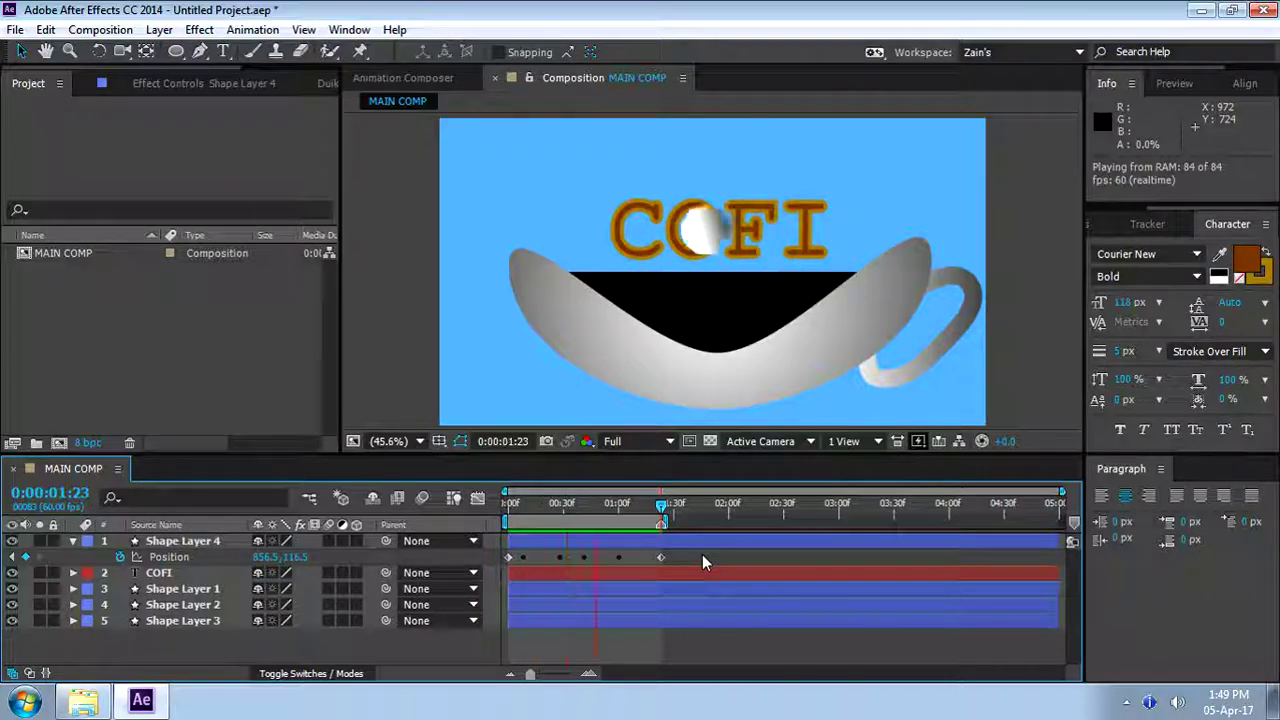
{"action": "key", "text": "space"}
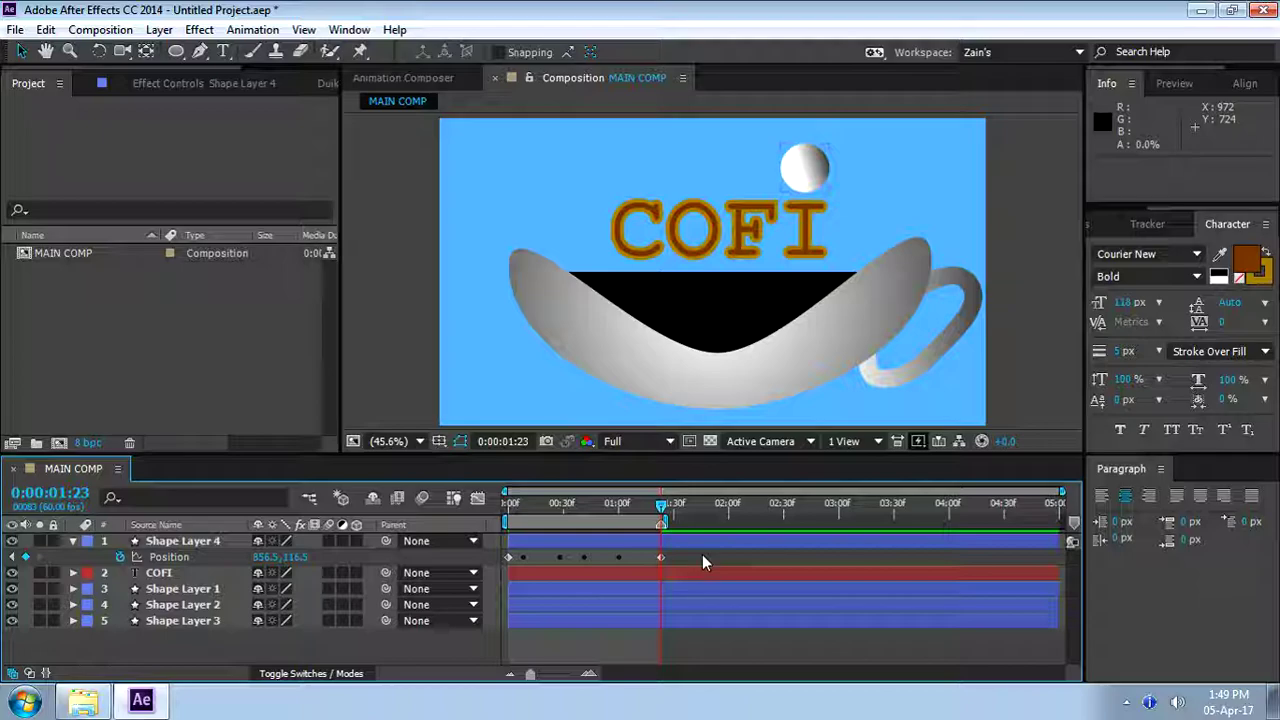
Scrub between the first frame and 0:00:01:23 to check that the ball ends where it starts
{"action": "left_click_drag", "start_coordinate": [660, 505], "coordinate": [513, 505]}
{"action": "left_click_drag", "start_coordinate": [509, 560], "coordinate": [616, 565]}
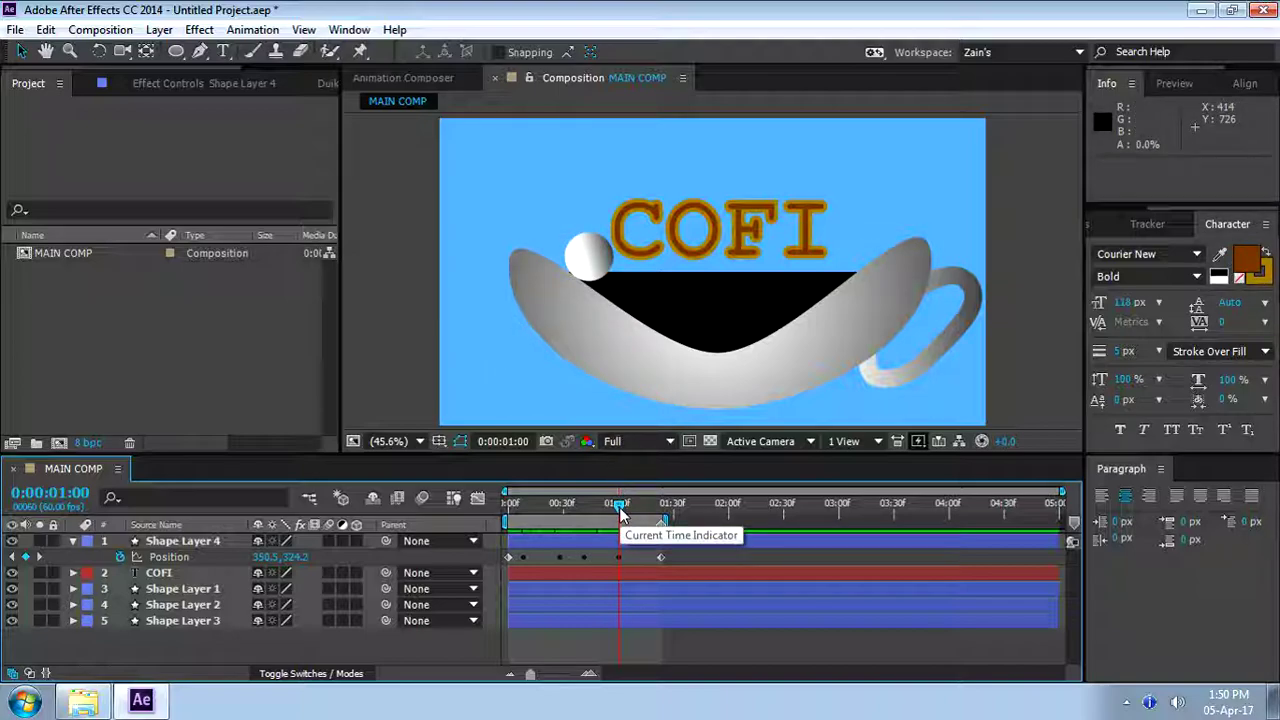
{"action": "left_click_drag", "start_coordinate": [619, 512], "coordinate": [702, 510]}
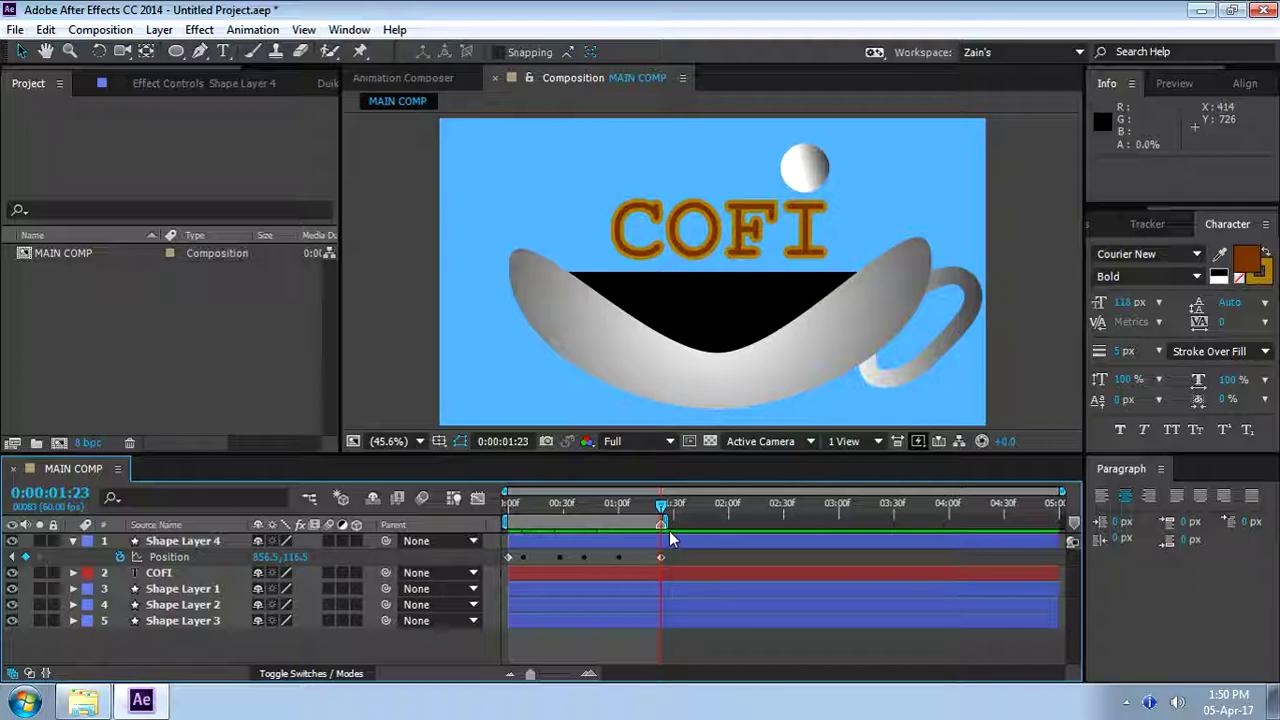
{"action": "left_click_drag", "start_coordinate": [663, 510], "coordinate": [470, 519]}
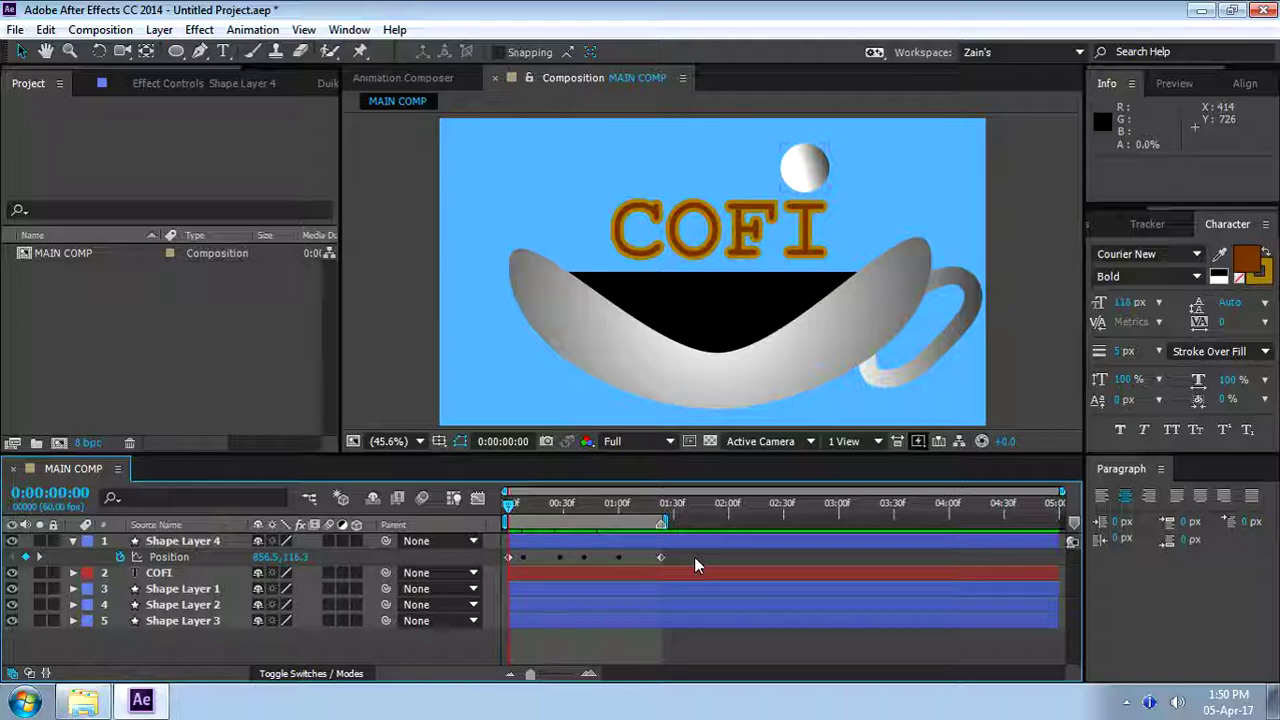
{"action": "left_click_drag", "start_coordinate": [592, 508], "coordinate": [660, 512]}
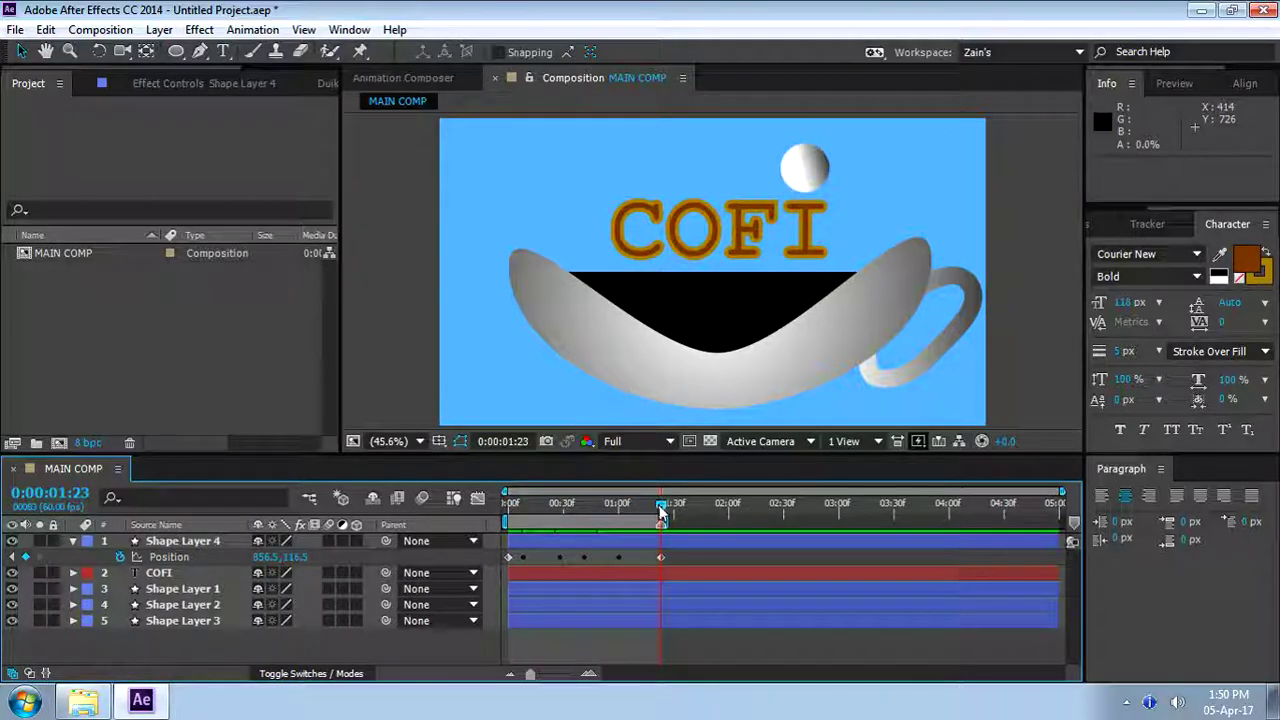
Inspect the end of the work area at frame level and play the looping ball animation again
{"action": "left_click", "coordinate": [738, 578]}
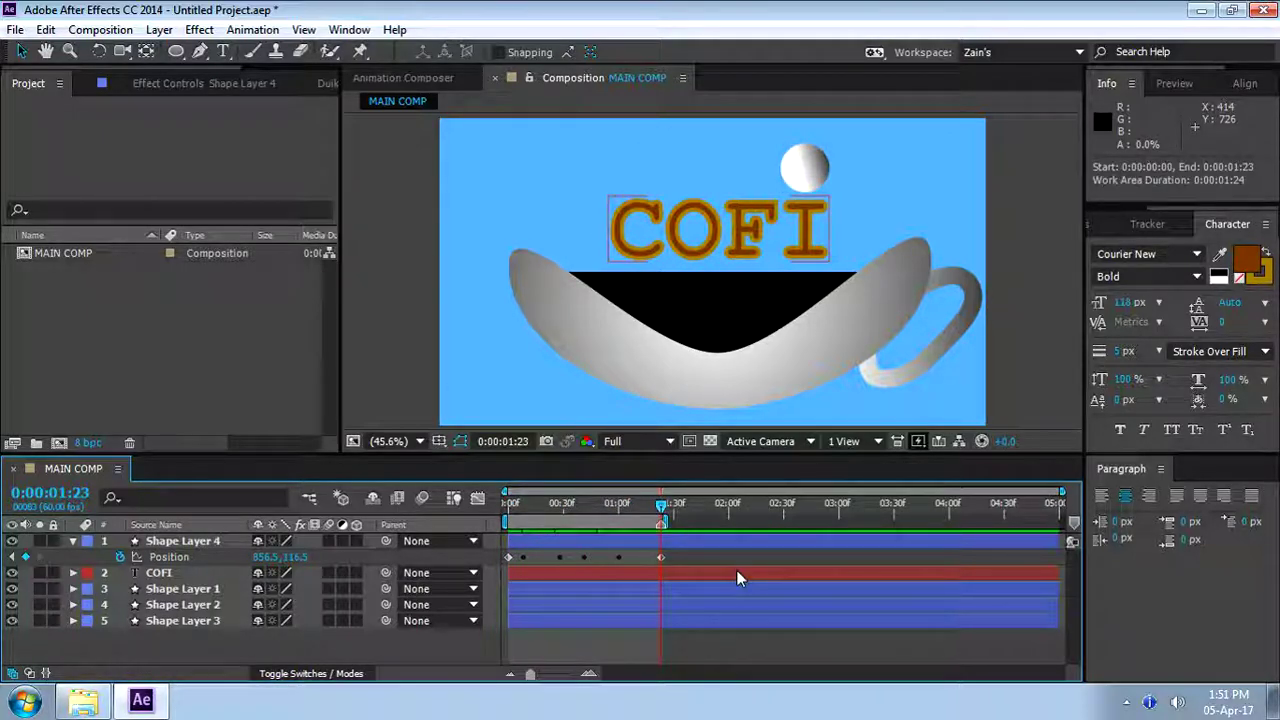
{"action": "key", "text": "semicolon"}
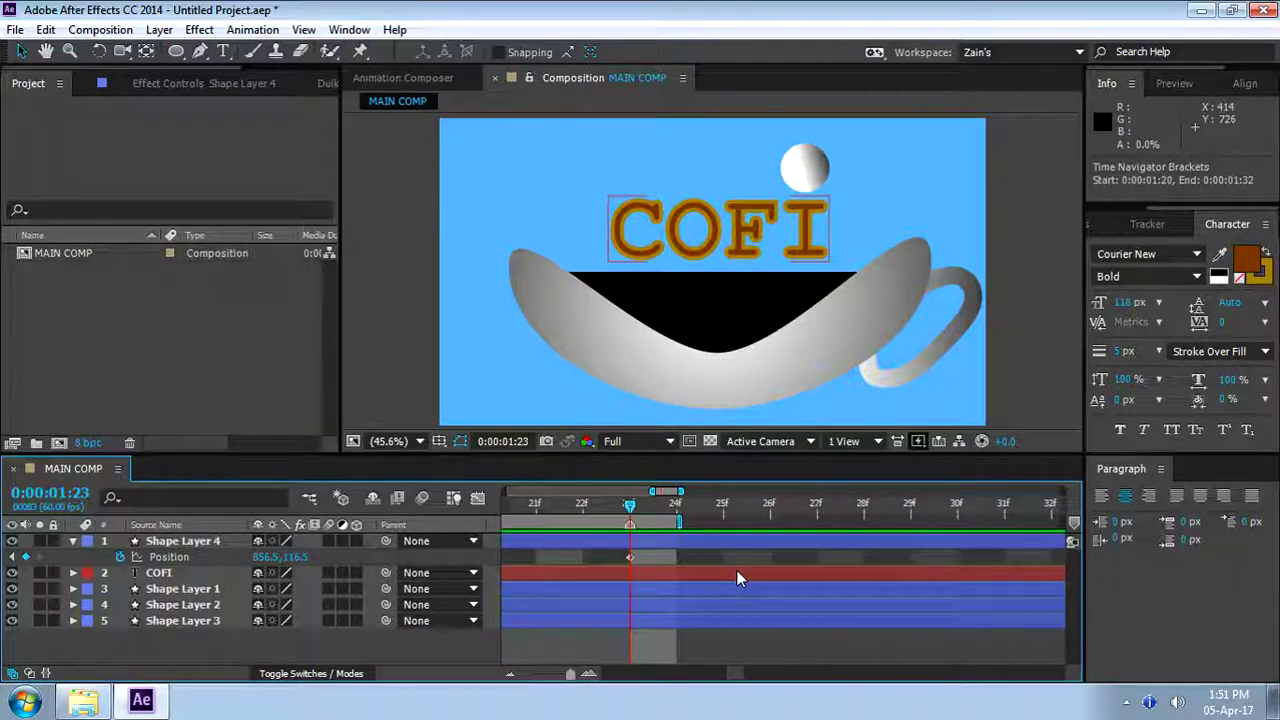
{"action": "key", "text": "semicolon"}
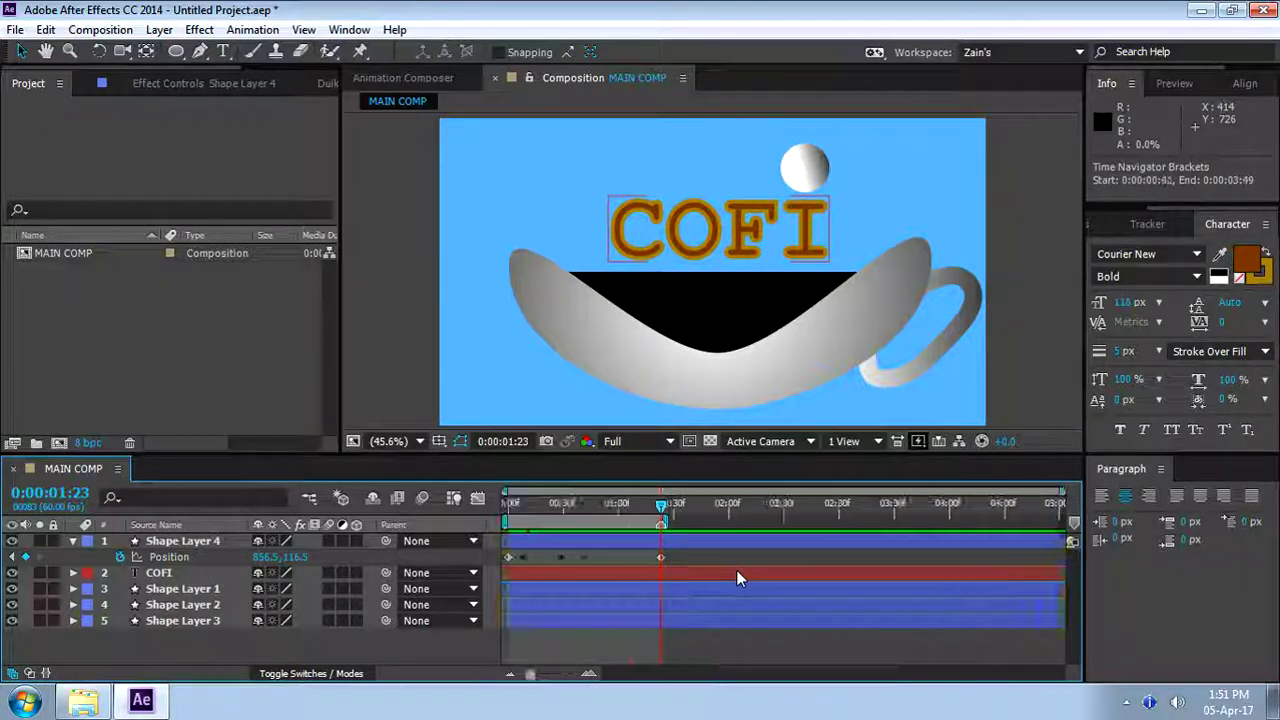
{"action": "key", "text": "space"}
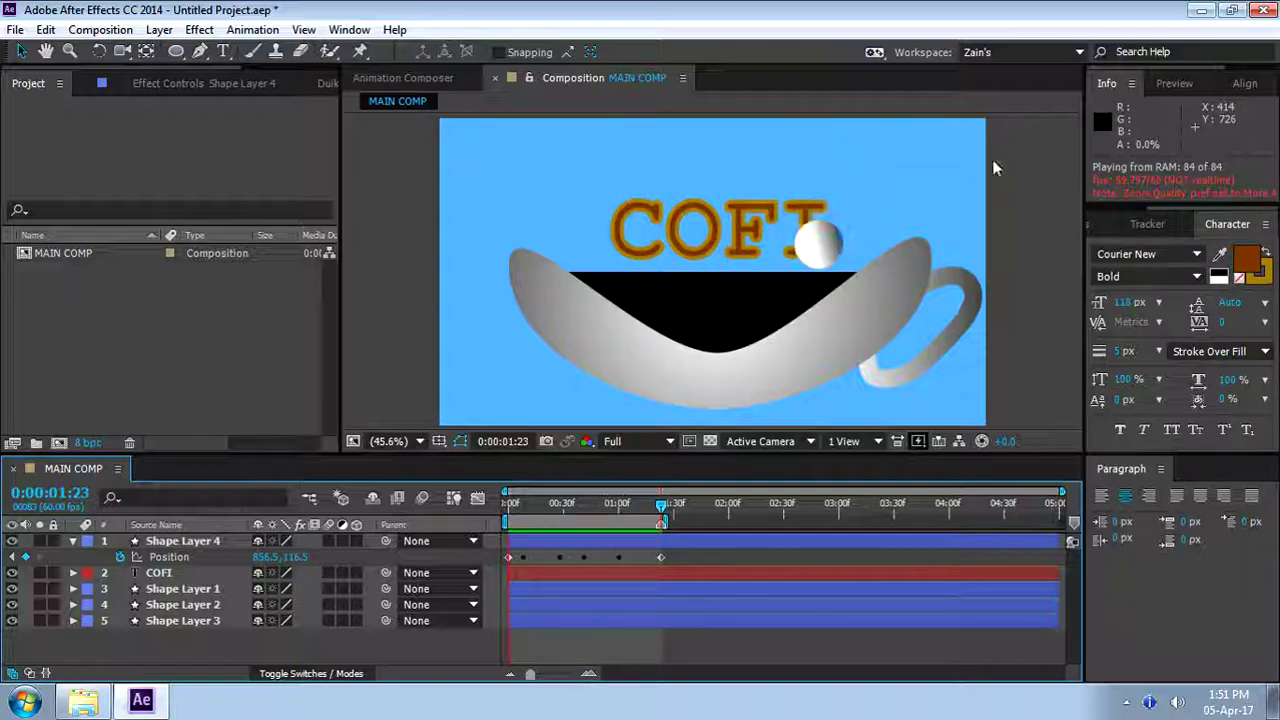
{"action": "left_click", "coordinate": [1056, 170]}
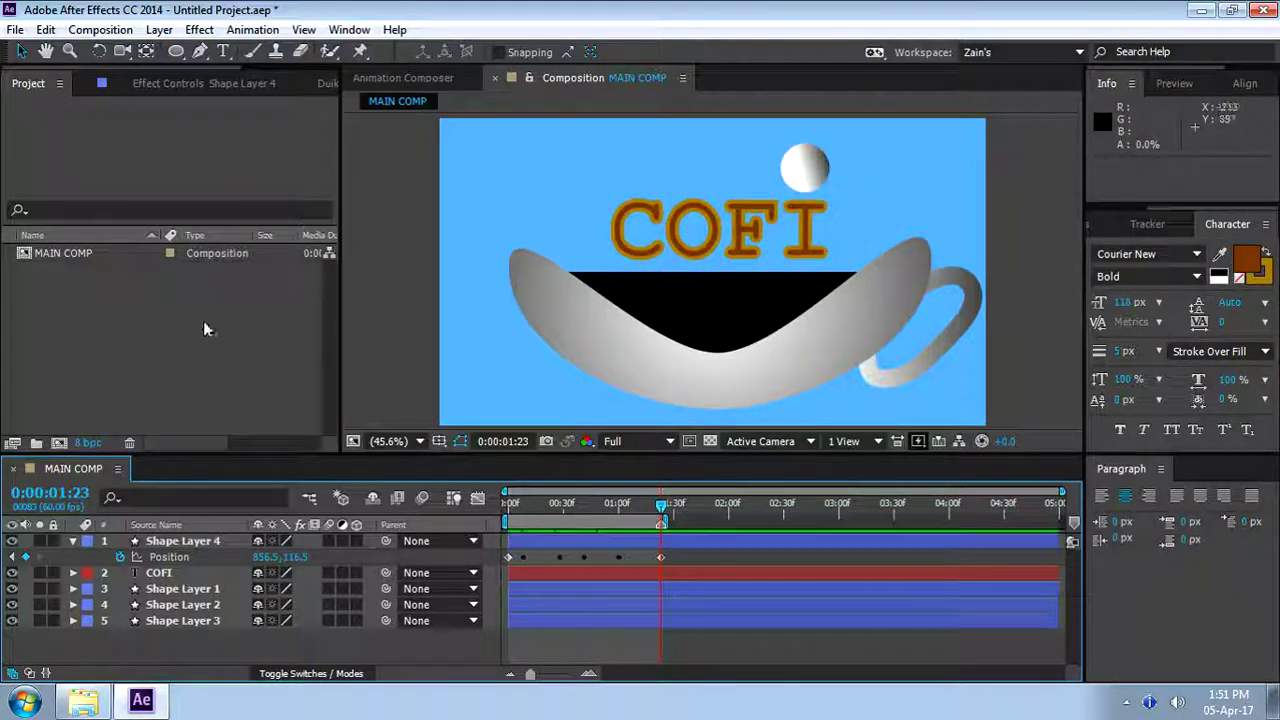
Set MAIN COMP's frame rate to 30 frames per second and preview the ball animation
{"action": "right_click", "coordinate": [73, 470]}
{"action": "left_click", "coordinate": [165, 348]}
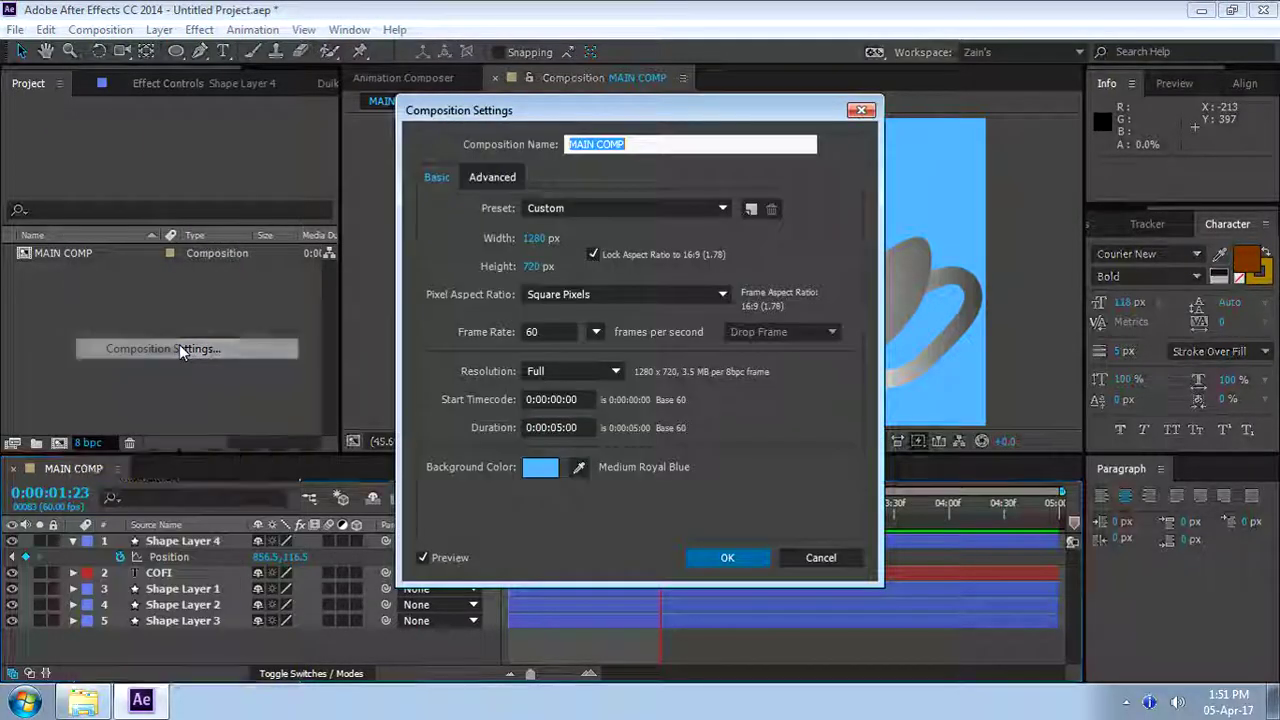
{"action": "left_click", "coordinate": [552, 335]}
{"action": "type", "text": "30"}
{"action": "left_click", "coordinate": [743, 558]}
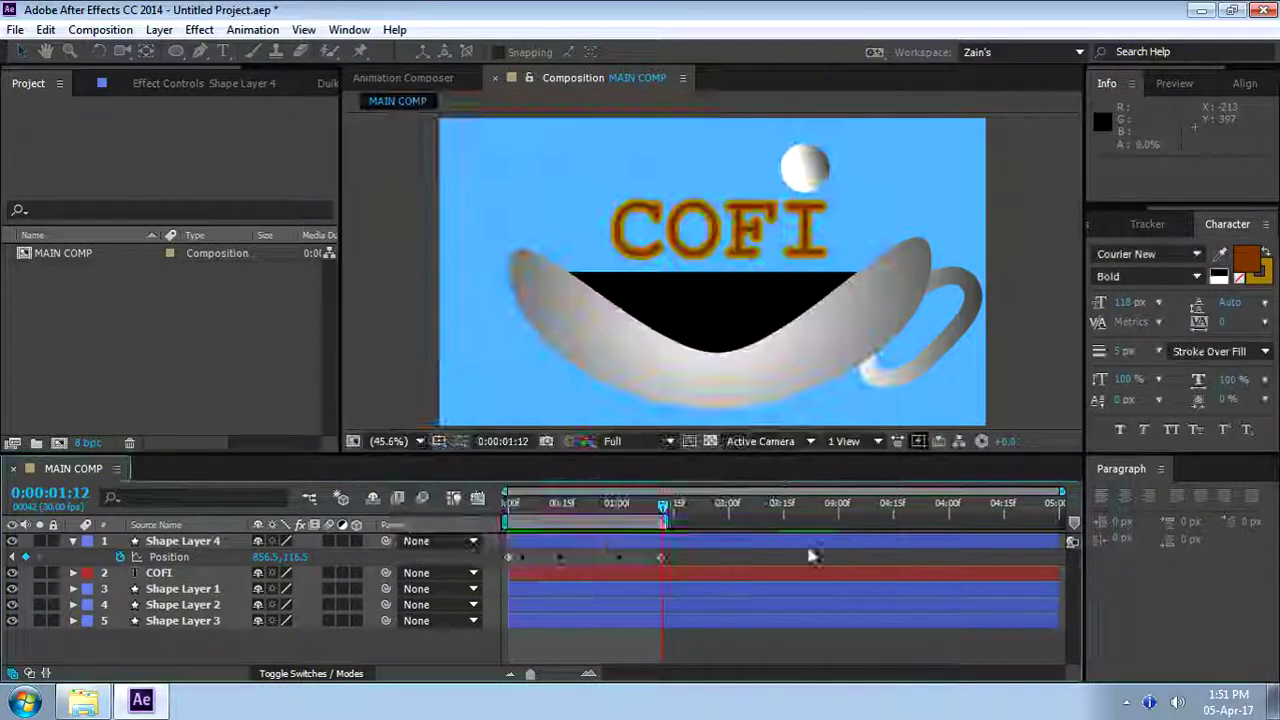
{"action": "left_click", "coordinate": [1029, 315]}
{"action": "key", "text": "space"}
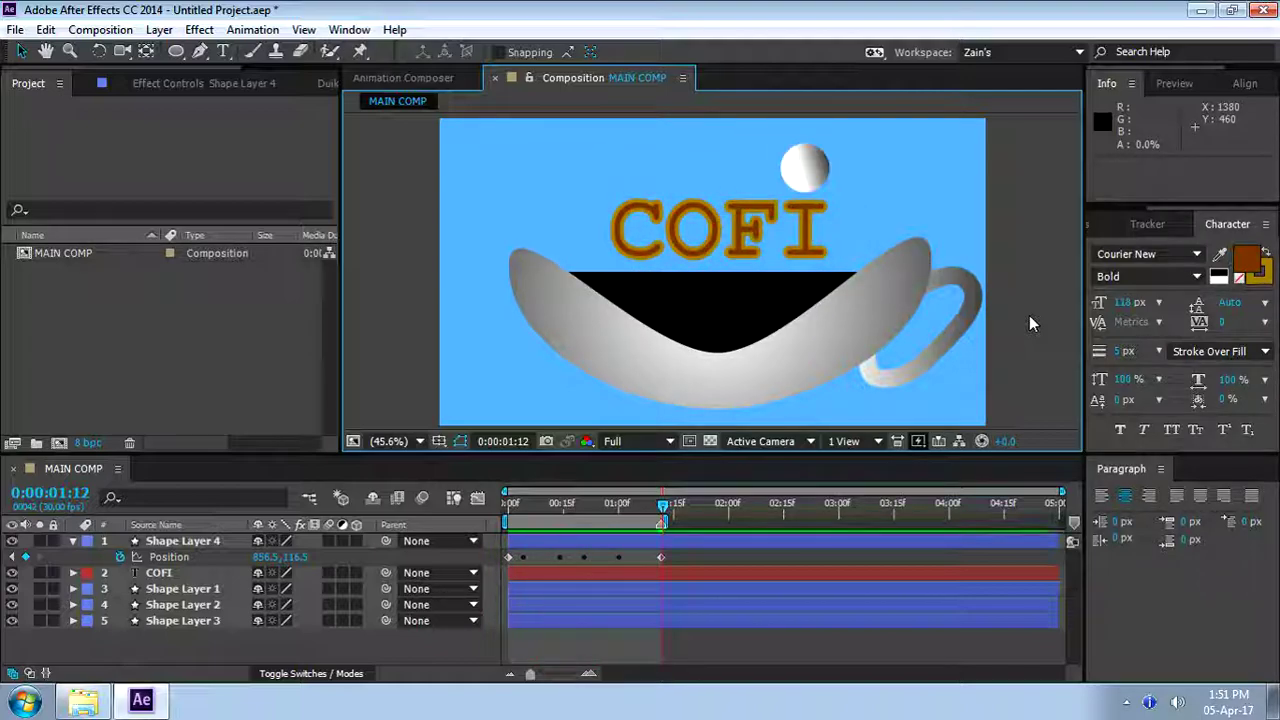
{"action": "left_click", "coordinate": [184, 574]}
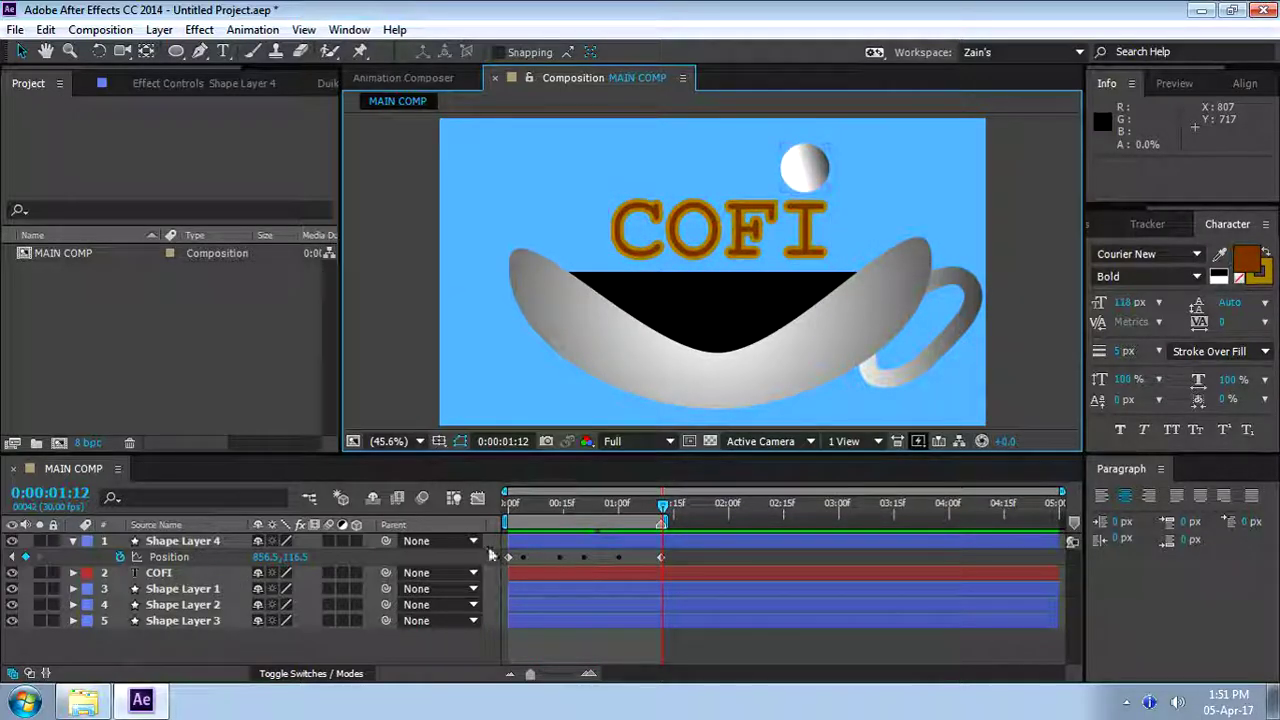
Set MAIN COMP's frame rate to 24 frames per second and preview the ball animation
{"action": "right_click", "coordinate": [70, 464]}
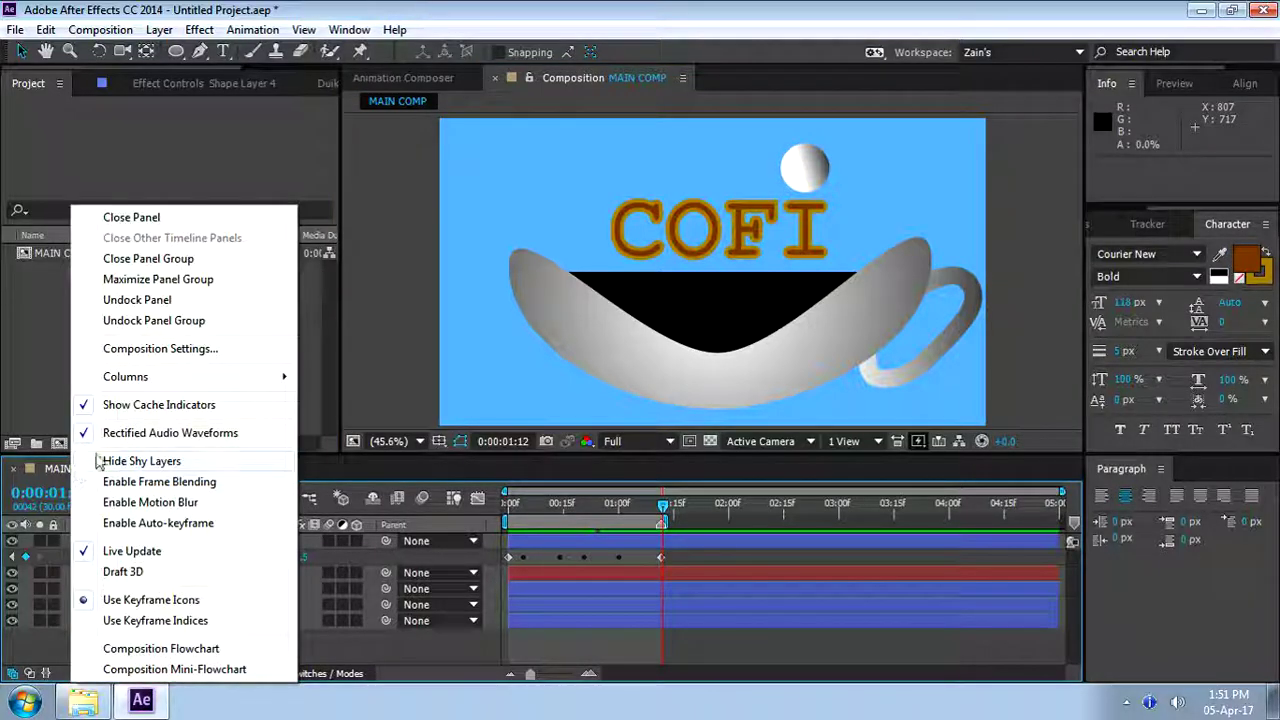
{"action": "left_click", "coordinate": [148, 348]}
{"action": "left_click", "coordinate": [546, 332]}
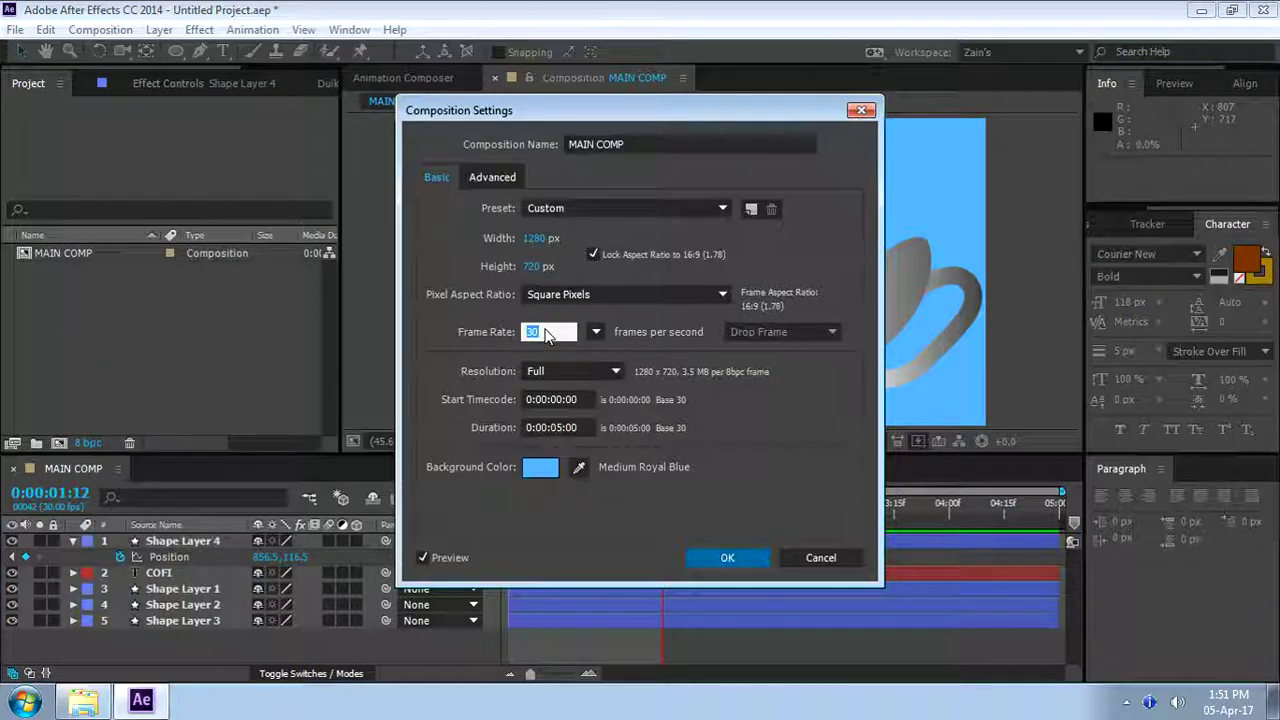
{"action": "left_click", "coordinate": [727, 558]}
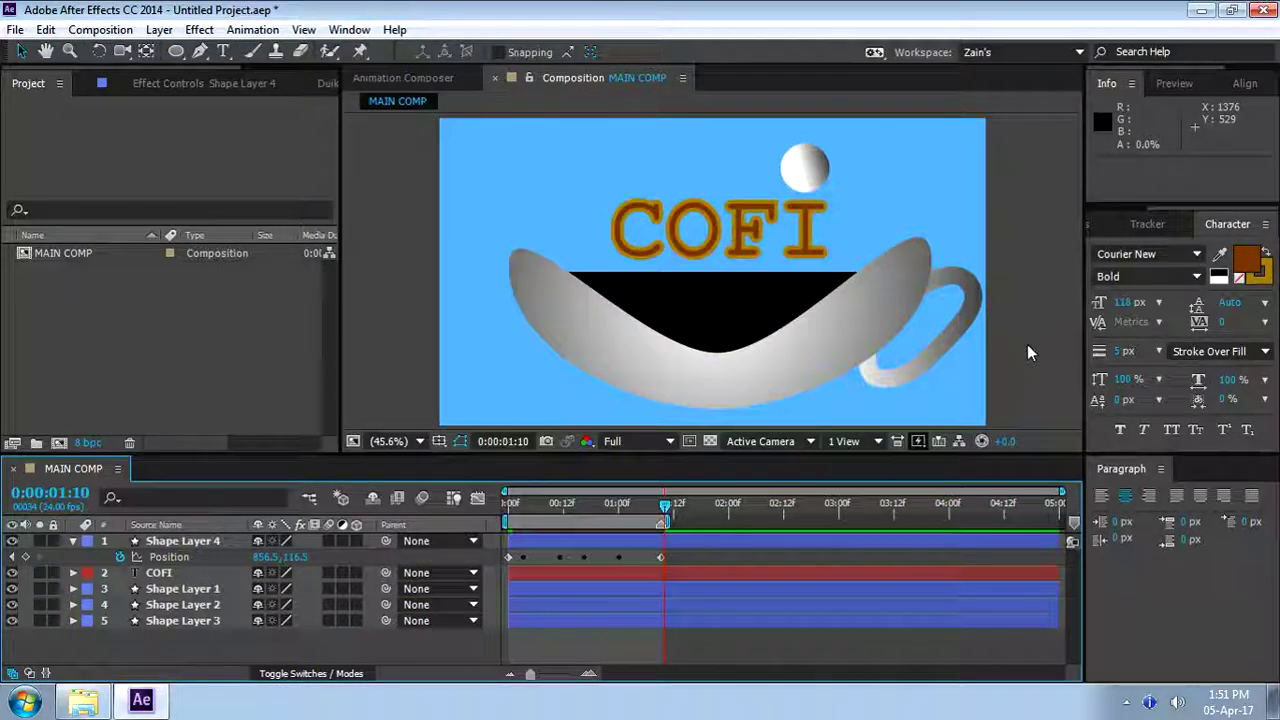
{"action": "key", "text": "KP_0"}
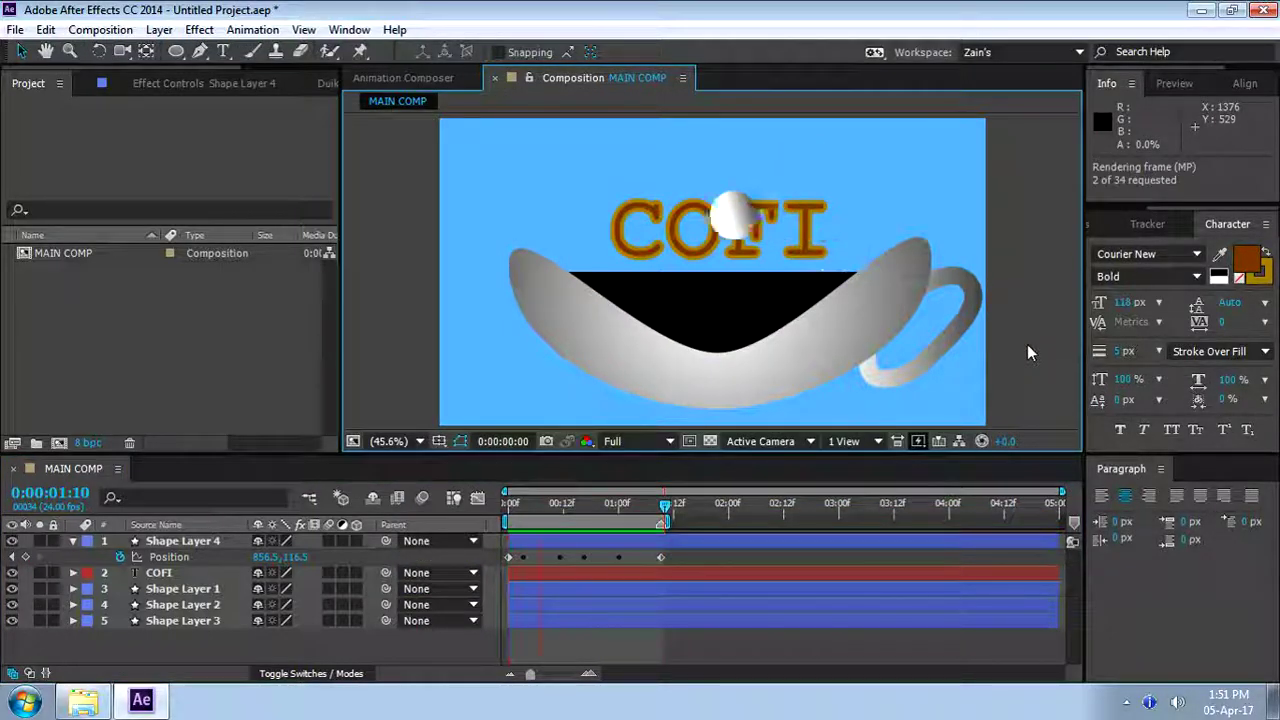
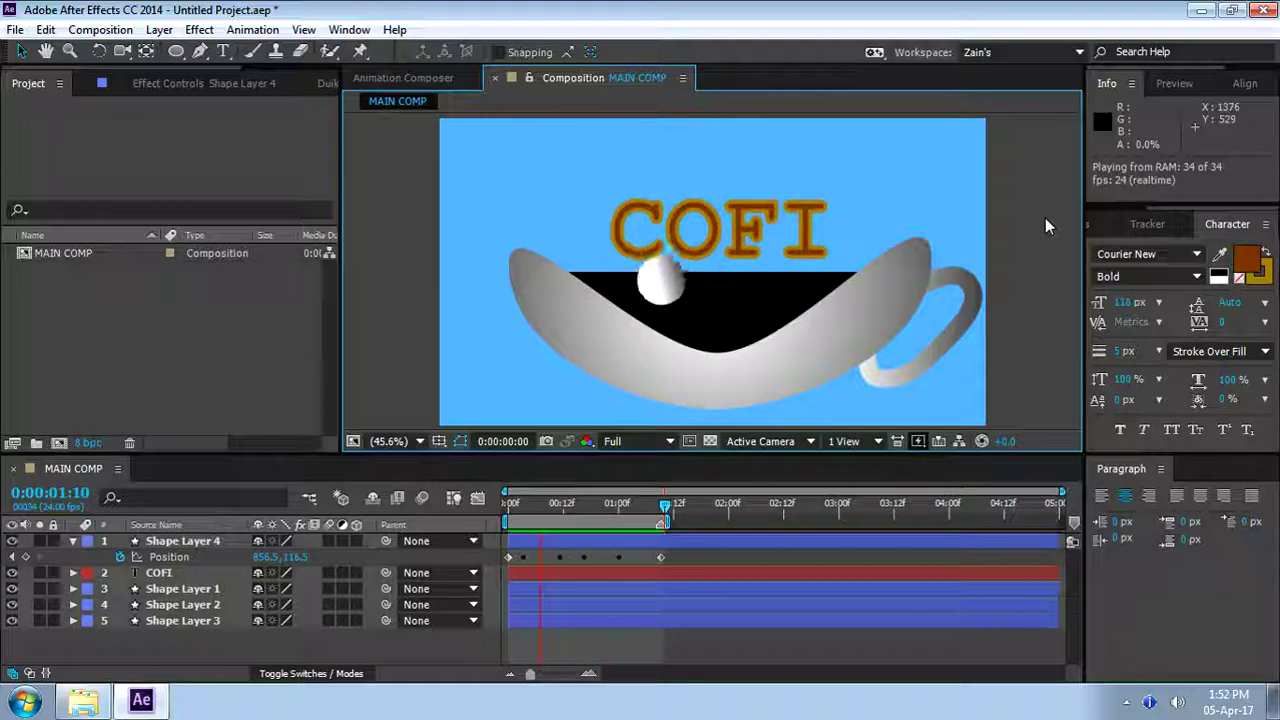
Shorten the work area to end at 0:00:01:08, just before the last ball keyframe, and preview the loop
{"action": "key", "text": "space"}
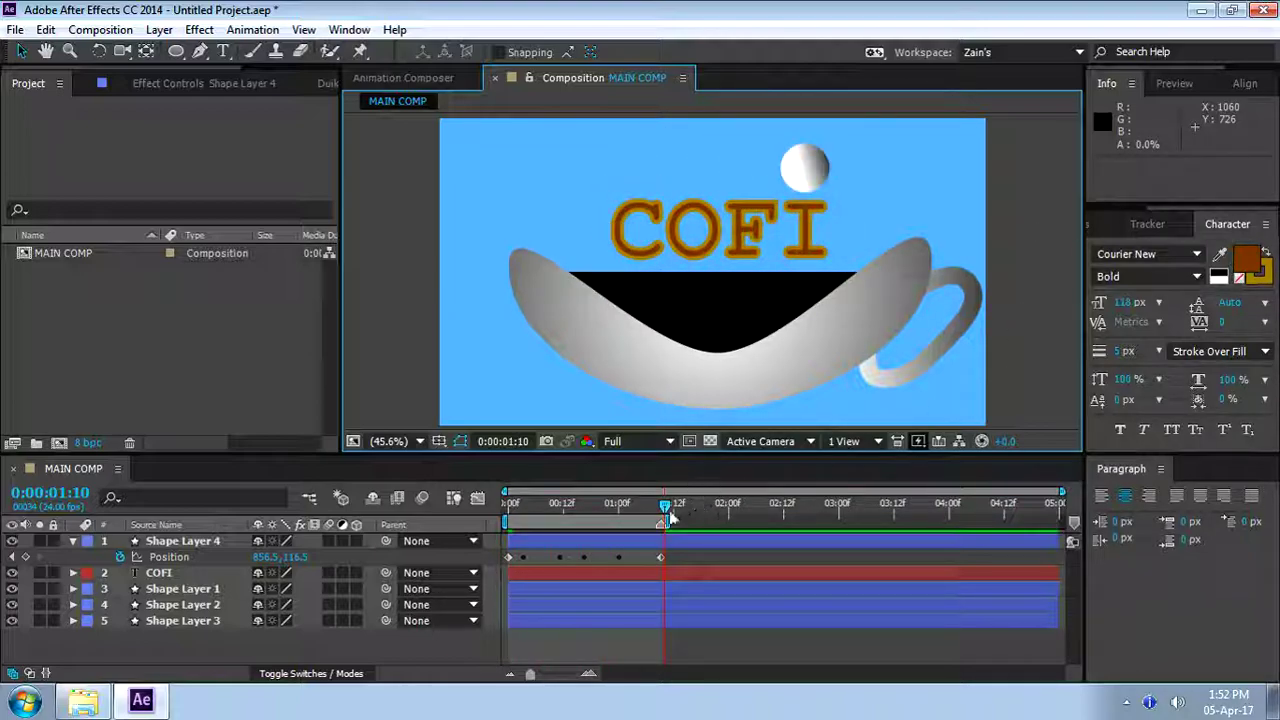
{"action": "left_click_drag", "start_coordinate": [664, 508], "coordinate": [657, 508]}
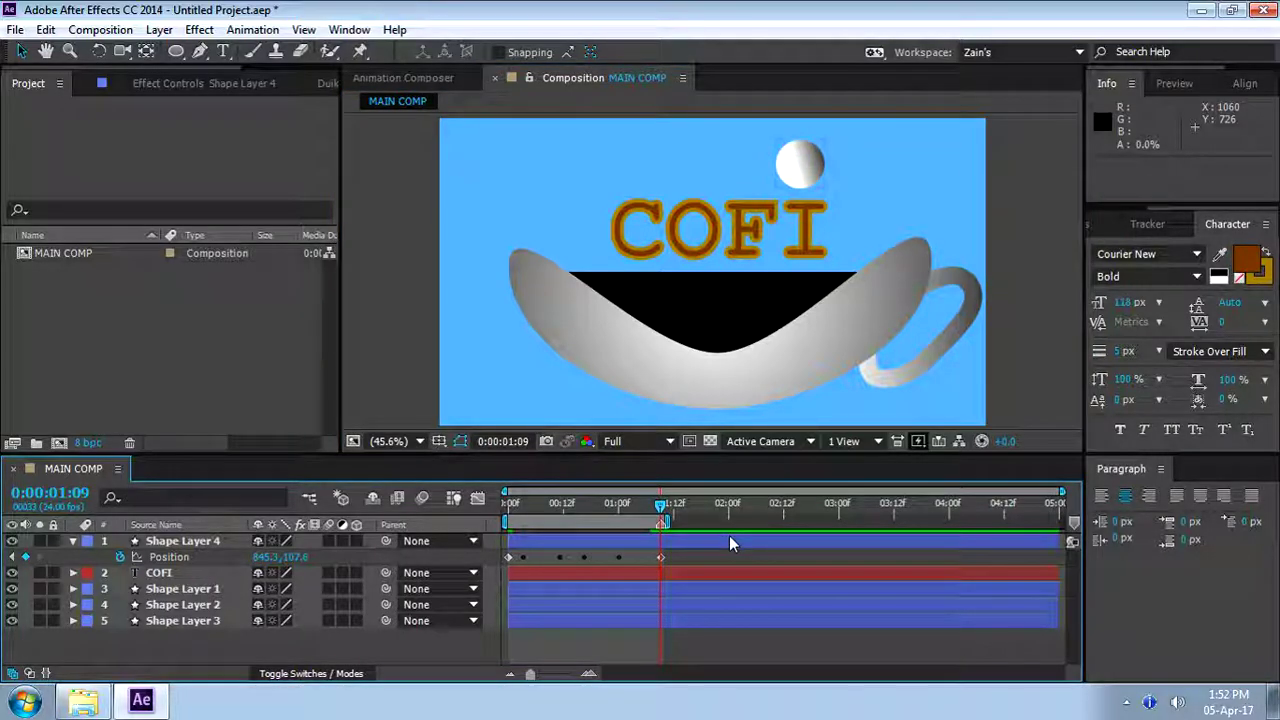
{"action": "key", "text": "equal"}
{"action": "key", "text": "equal"}
{"action": "key", "text": "equal"}
{"action": "key", "text": "equal"}
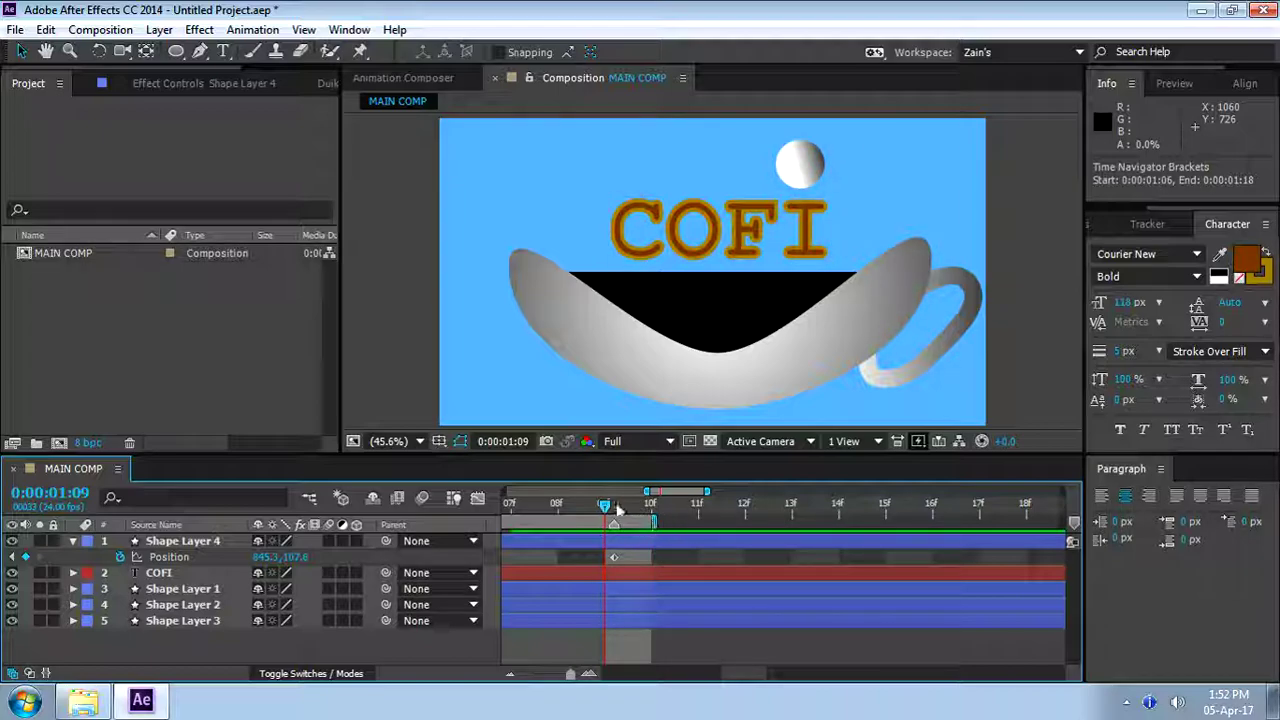
{"action": "left_click", "coordinate": [630, 575]}
{"action": "left_click", "coordinate": [628, 583]}
{"action": "key", "text": "Page_Up"}
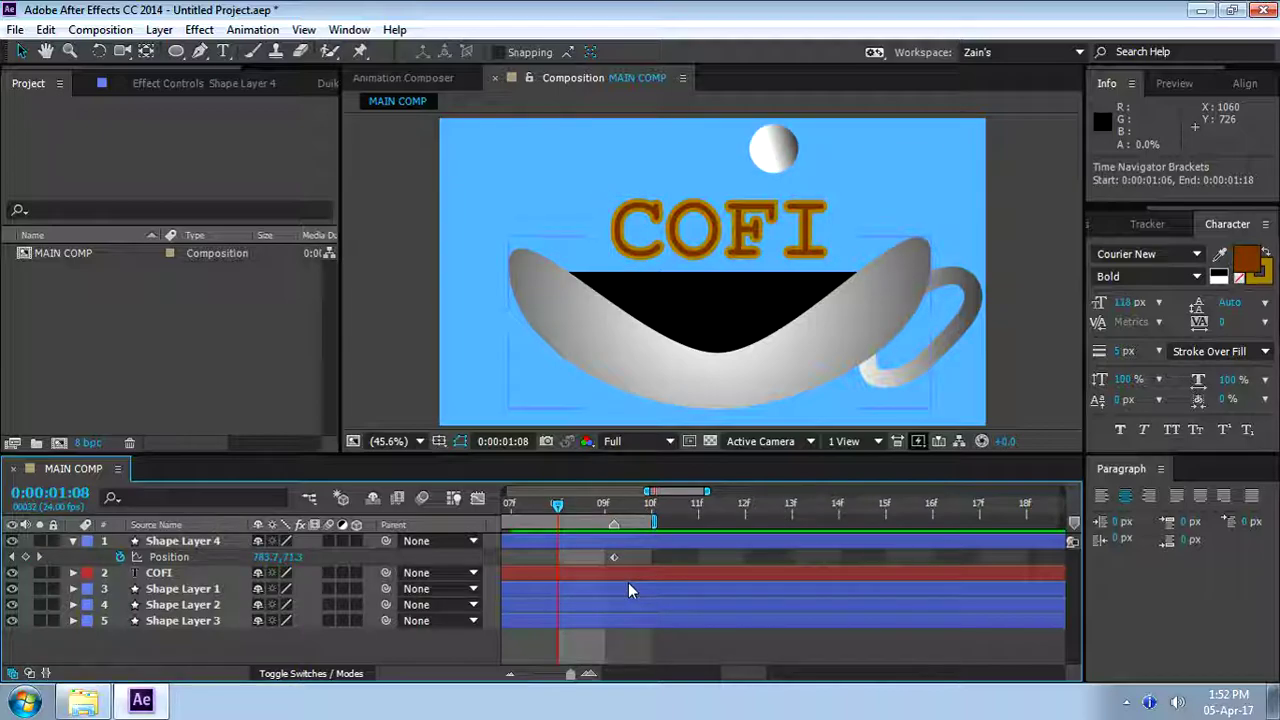
{"action": "key", "text": "n"}
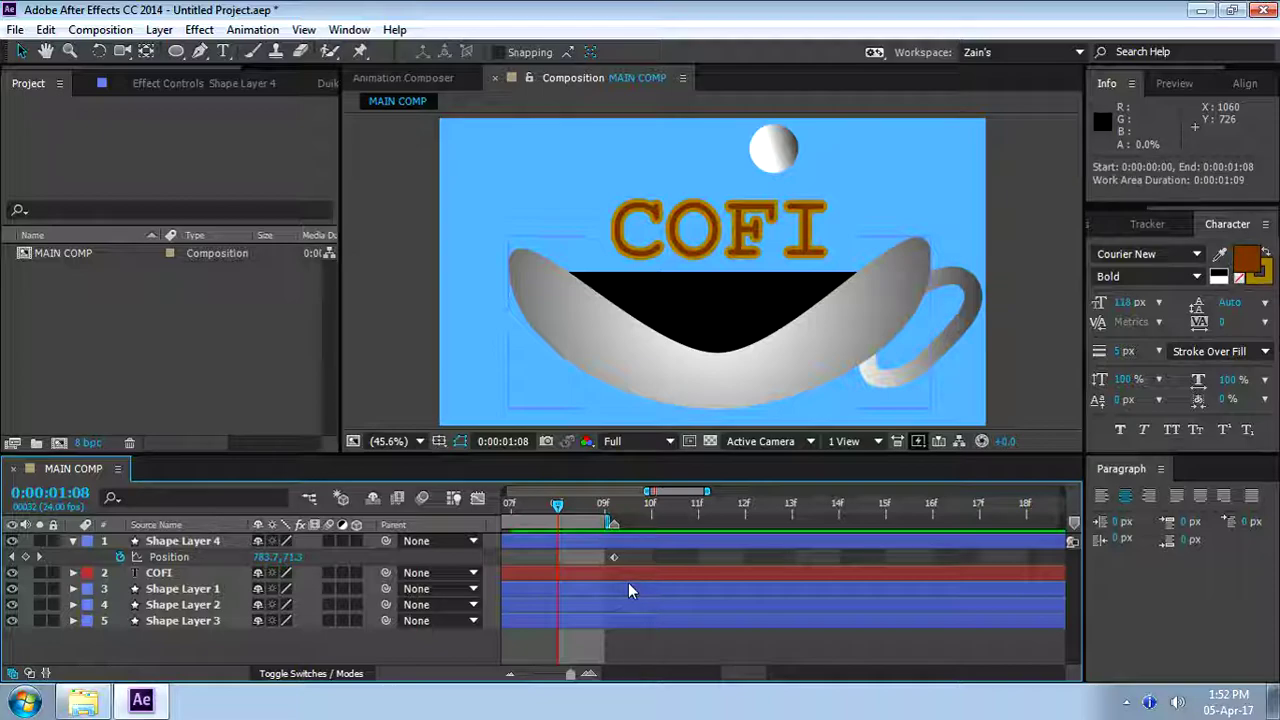
{"action": "key", "text": "semicolon"}
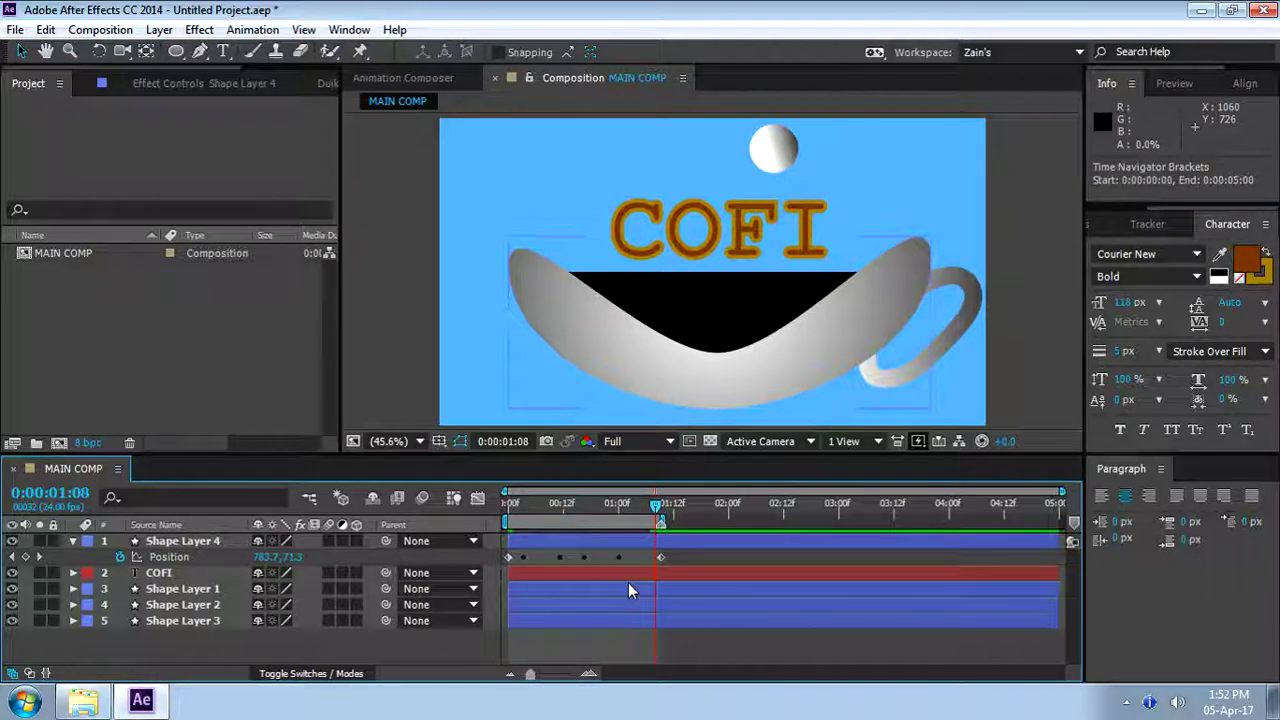
{"action": "key", "text": "KP_0"}
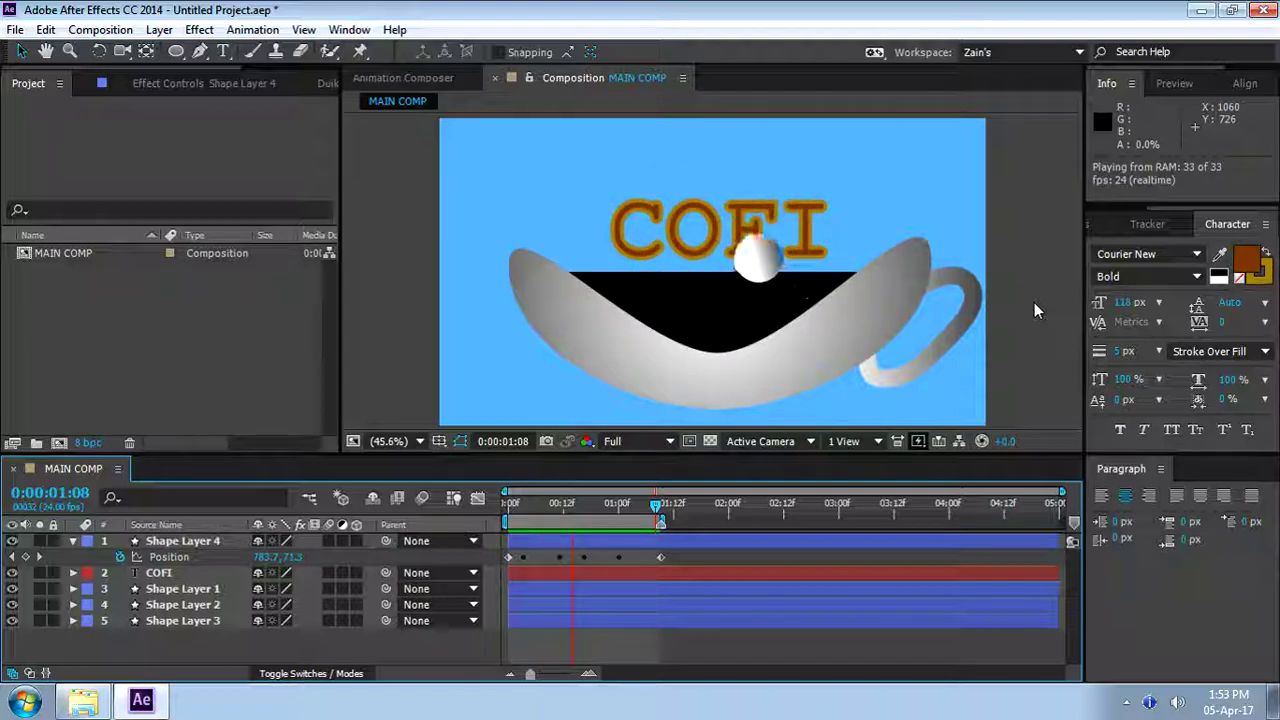
{"action": "key", "text": "space"}
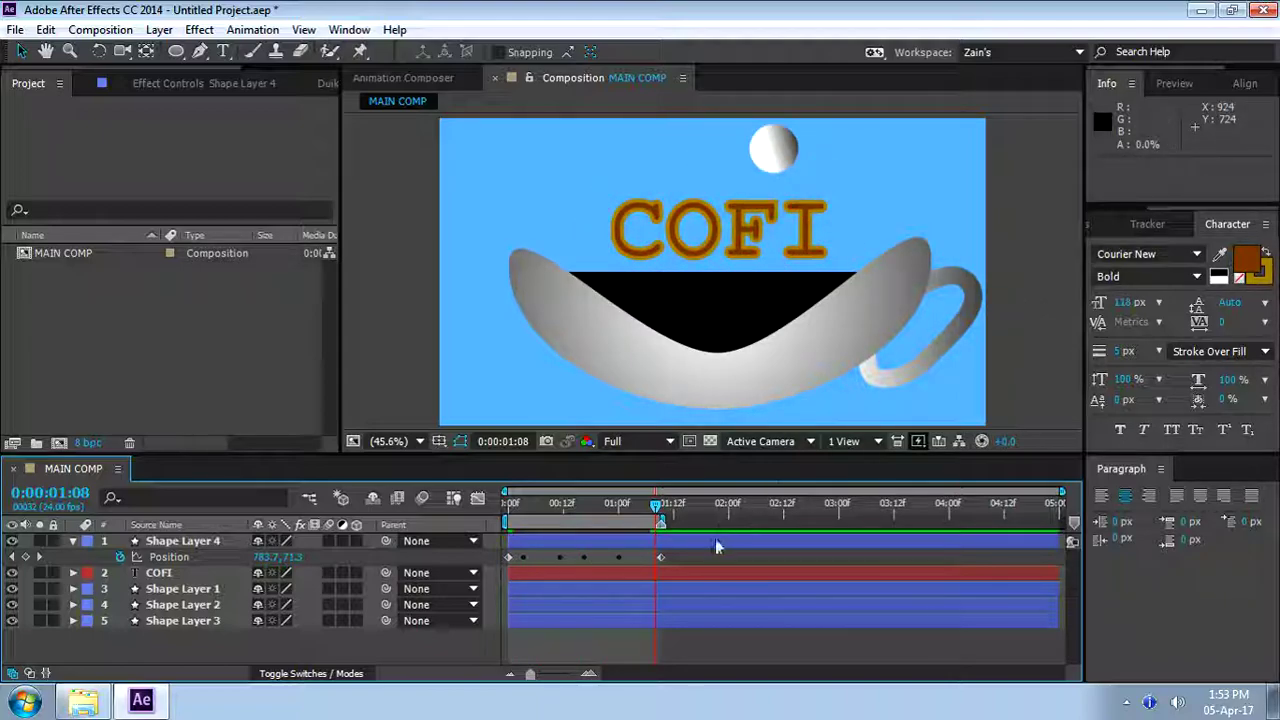
Set MAIN COMP's frame rate to 60 frames per second
{"action": "right_click", "coordinate": [70, 477]}
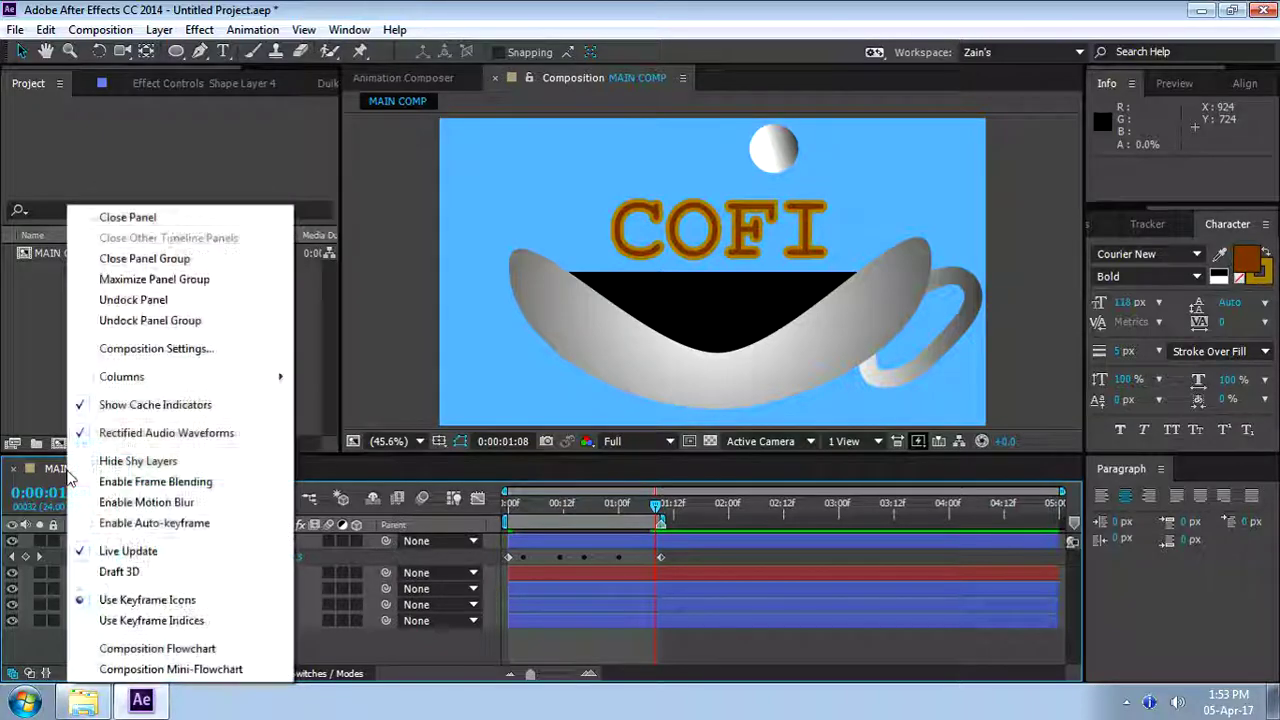
{"action": "left_click", "coordinate": [149, 349]}
{"action": "left_click", "coordinate": [559, 337]}
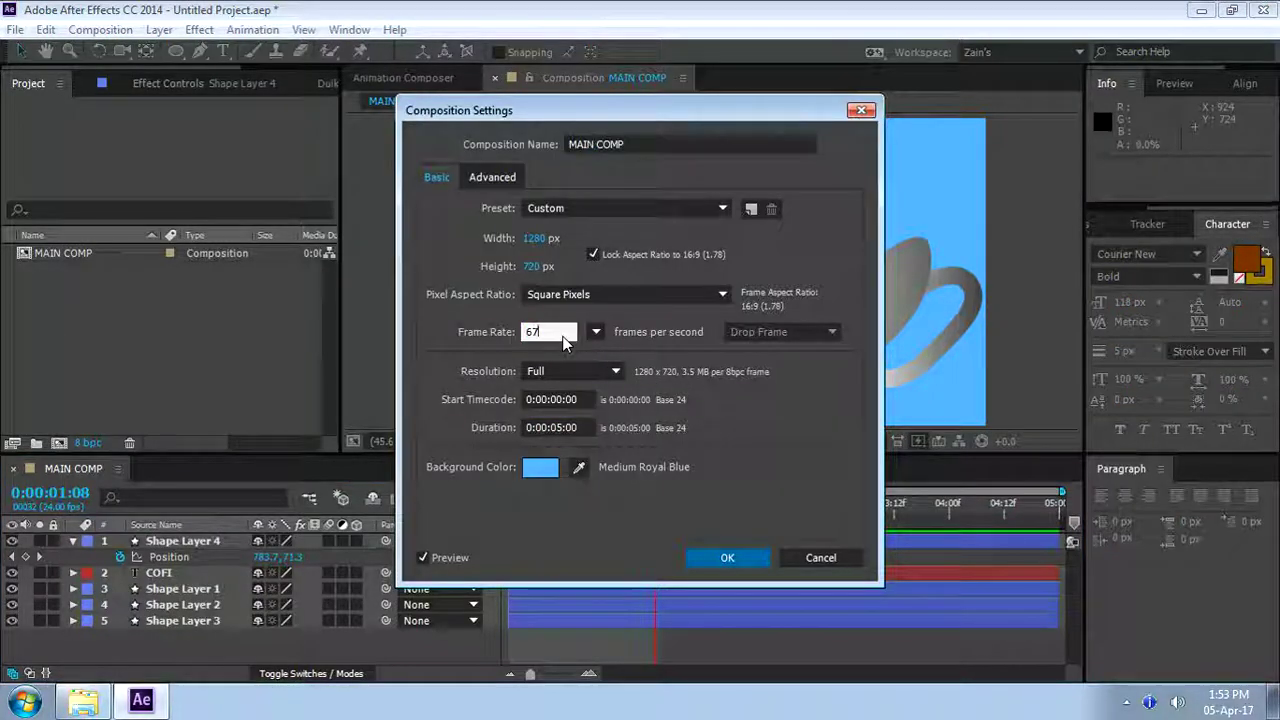
{"action": "key", "text": "Tab"}
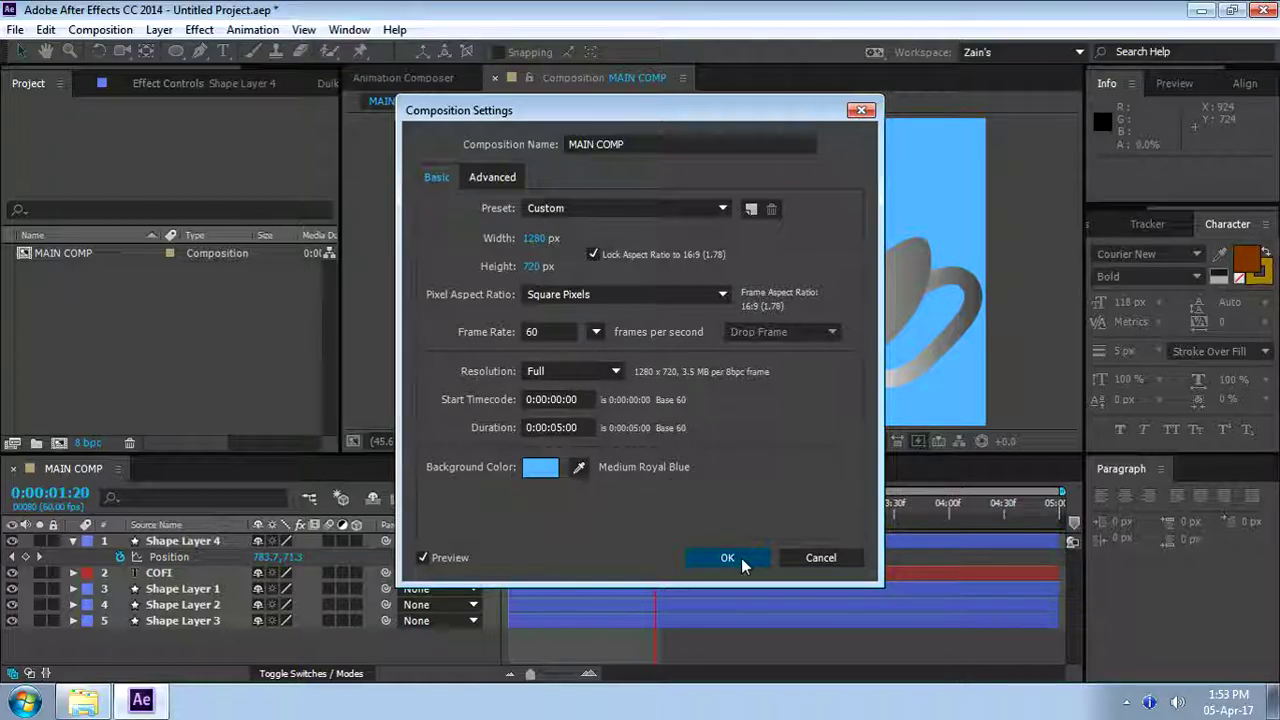
{"action": "left_click", "coordinate": [741, 562]}
End the work area at 0:00:01:22, one frame before the ball's last position keyframe, and preview the loop
{"action": "left_click_drag", "start_coordinate": [659, 509], "coordinate": [664, 509]}
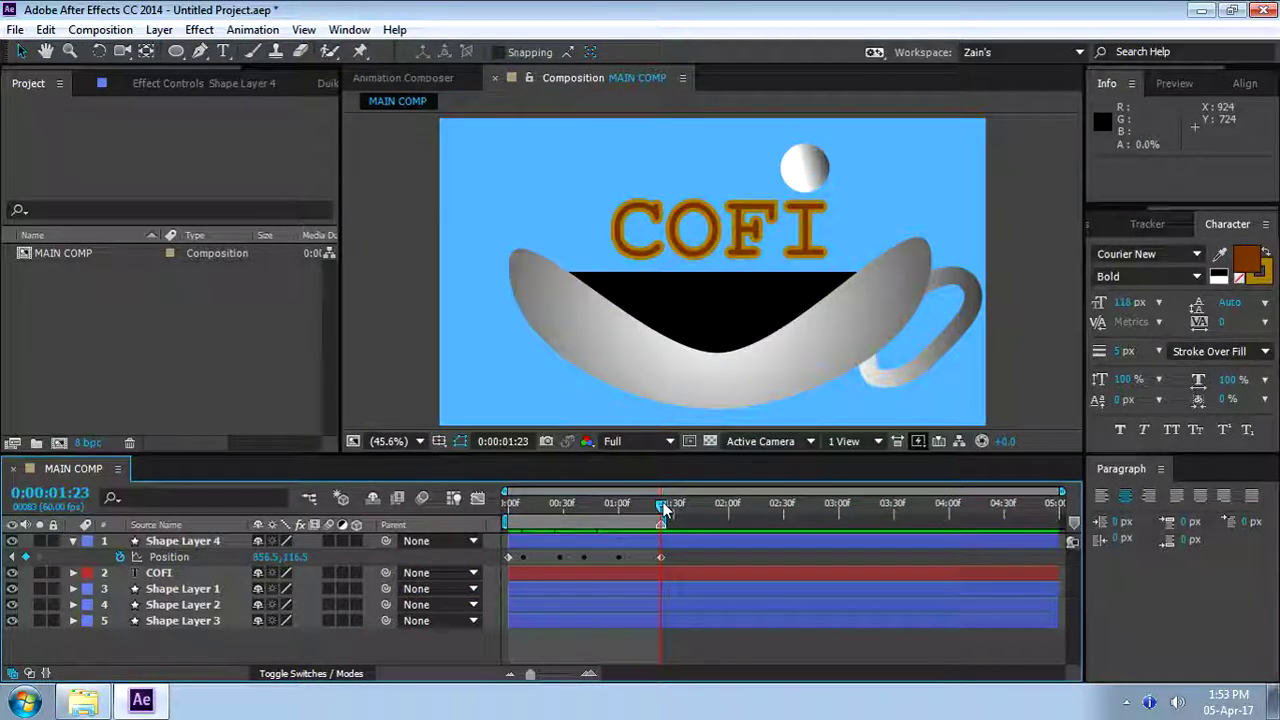
{"action": "scroll", "coordinate": [695, 549], "scroll_direction": "up", "scroll_amount": 5}
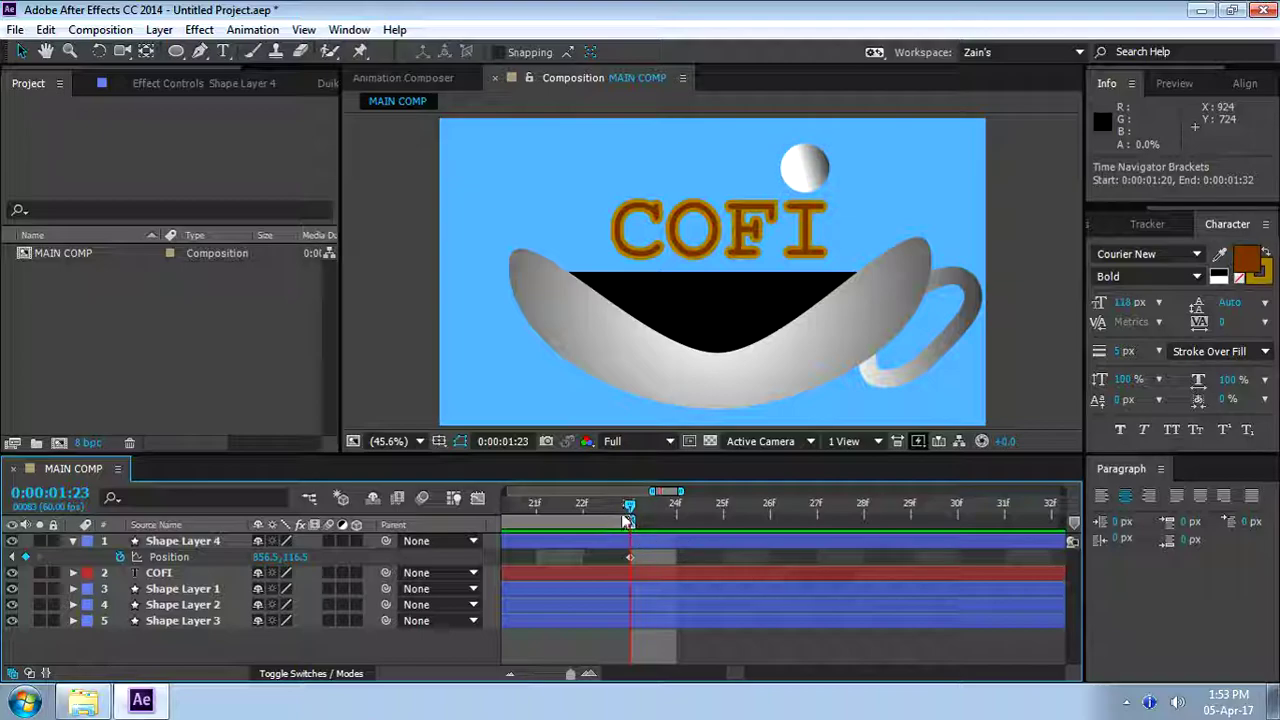
{"action": "key", "text": "Page_Up"}
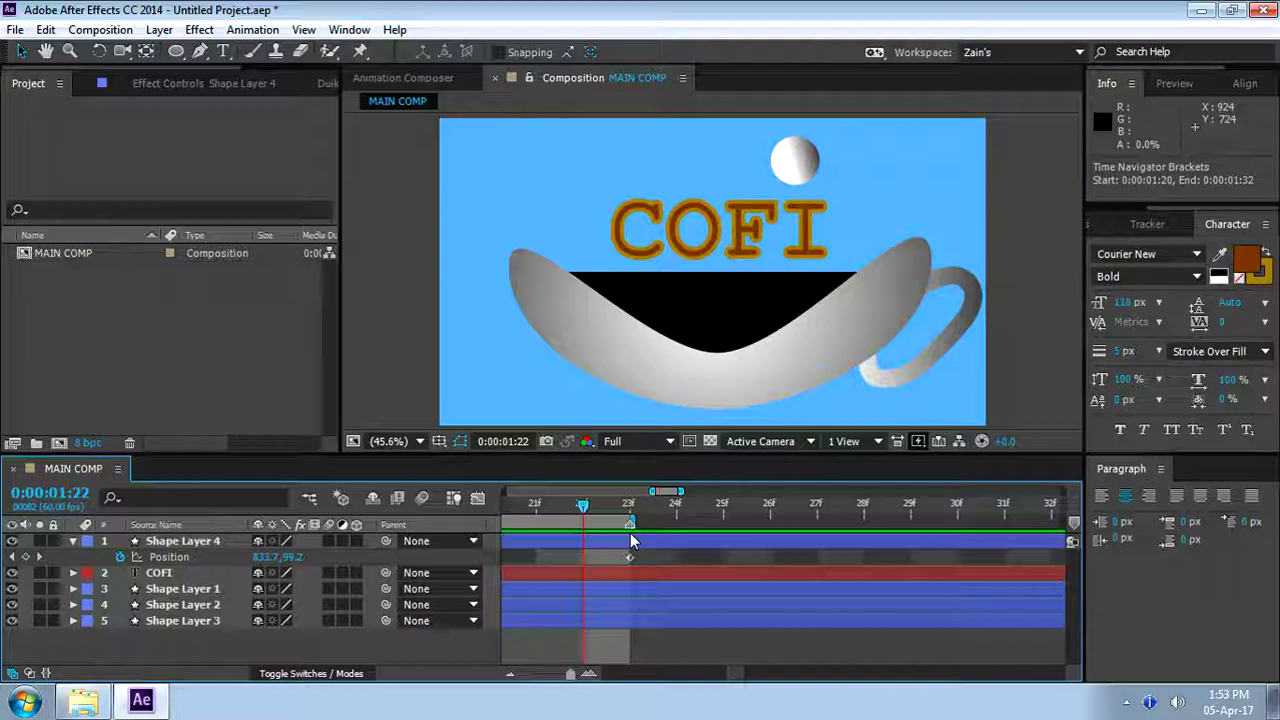
{"action": "key", "text": "Page_Down"}
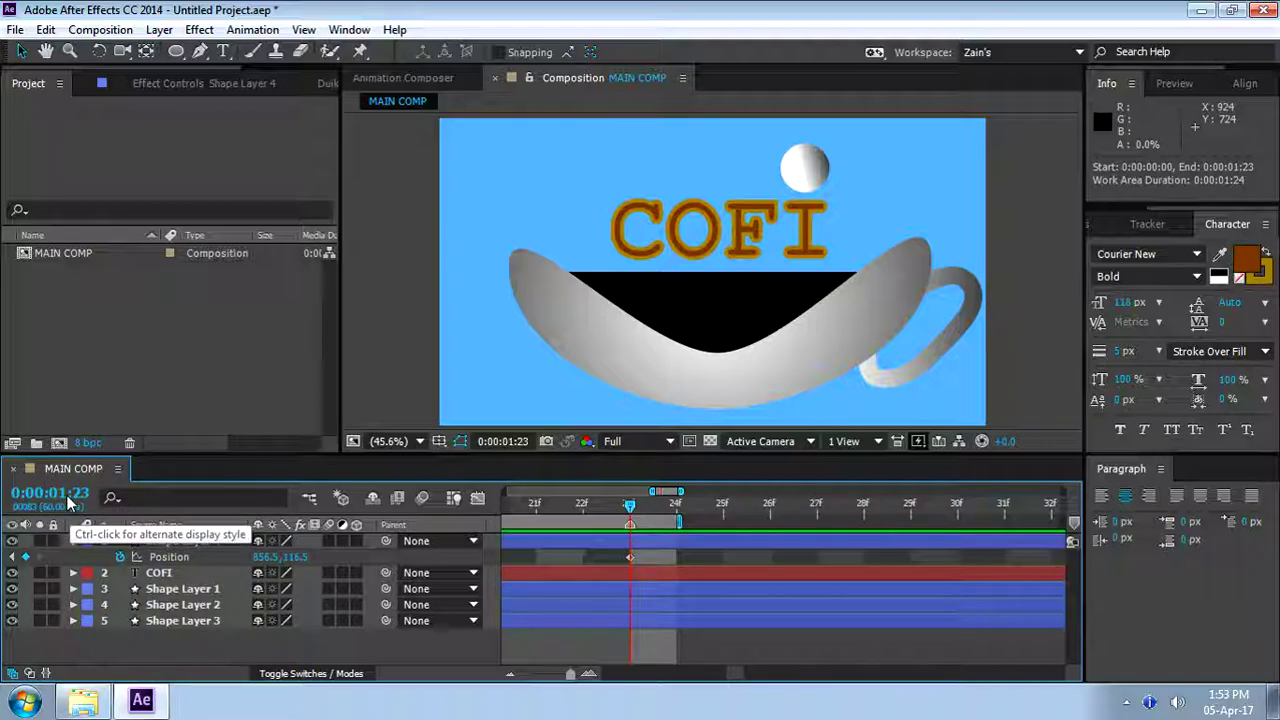
{"action": "key", "text": "Page_Up"}
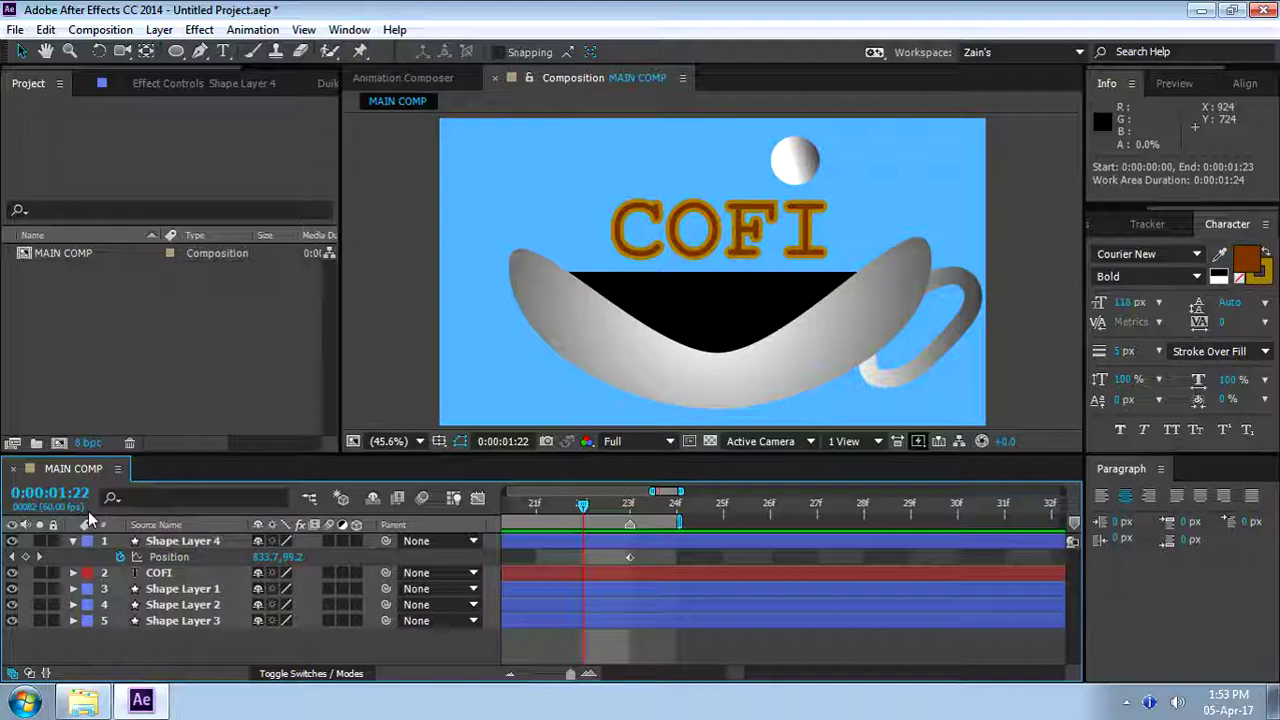
{"action": "key", "text": "n"}
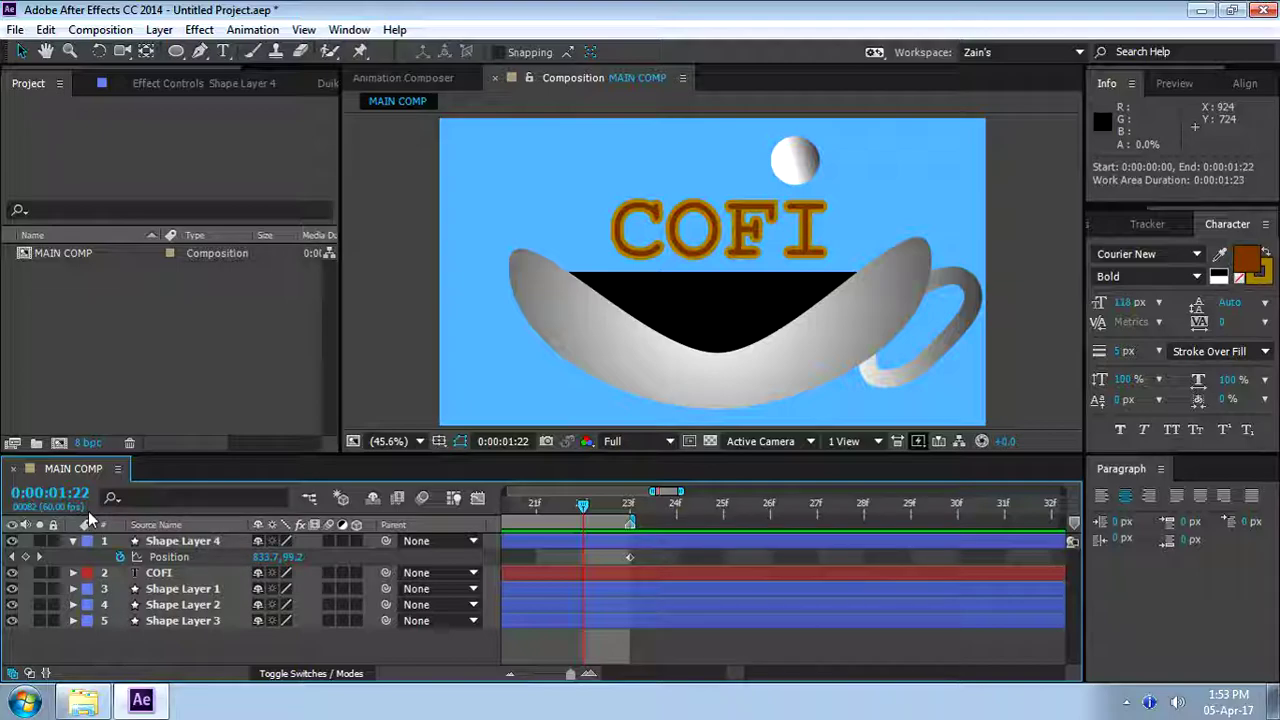
{"action": "key", "text": "semicolon"}
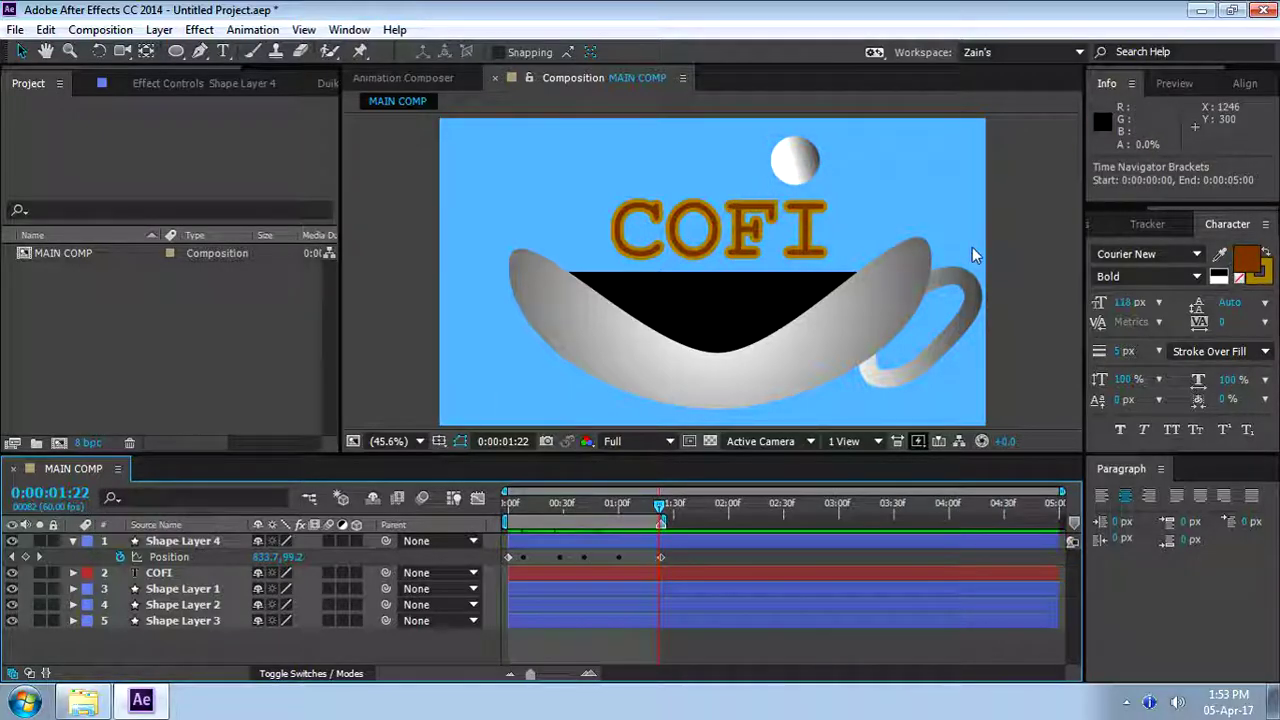
{"action": "key", "text": "space"}
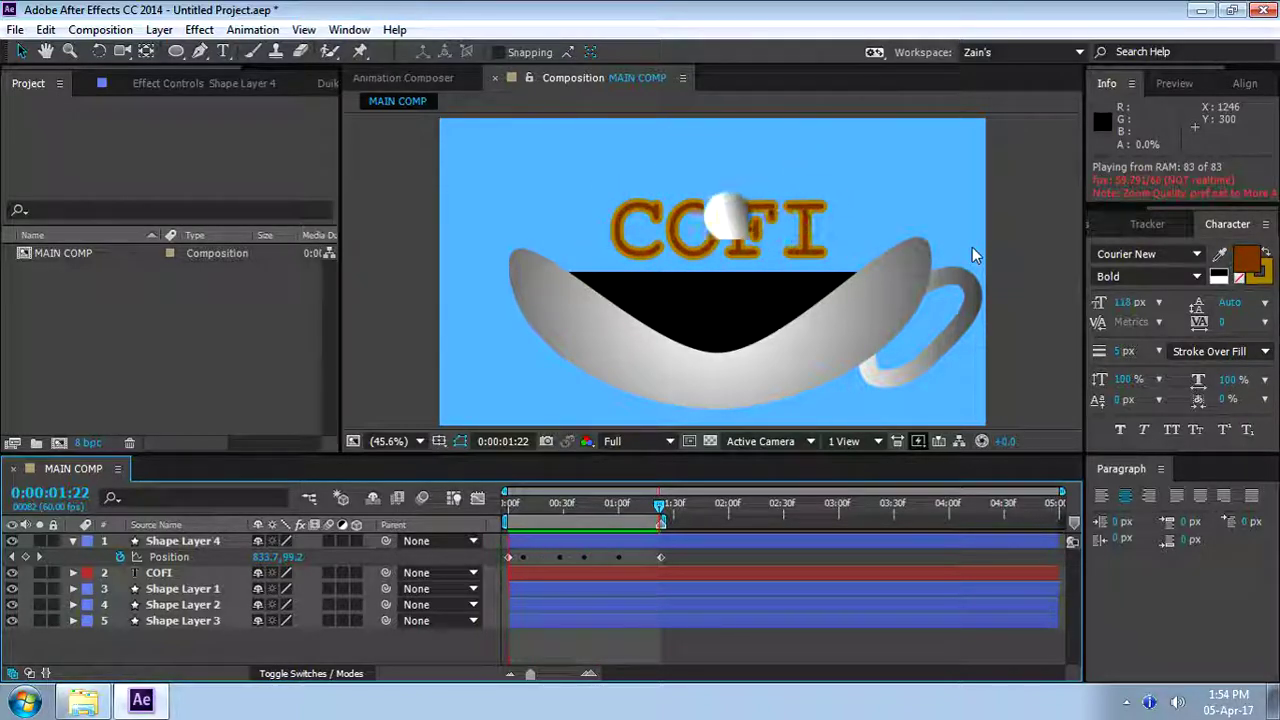
{"action": "key", "text": "space"}
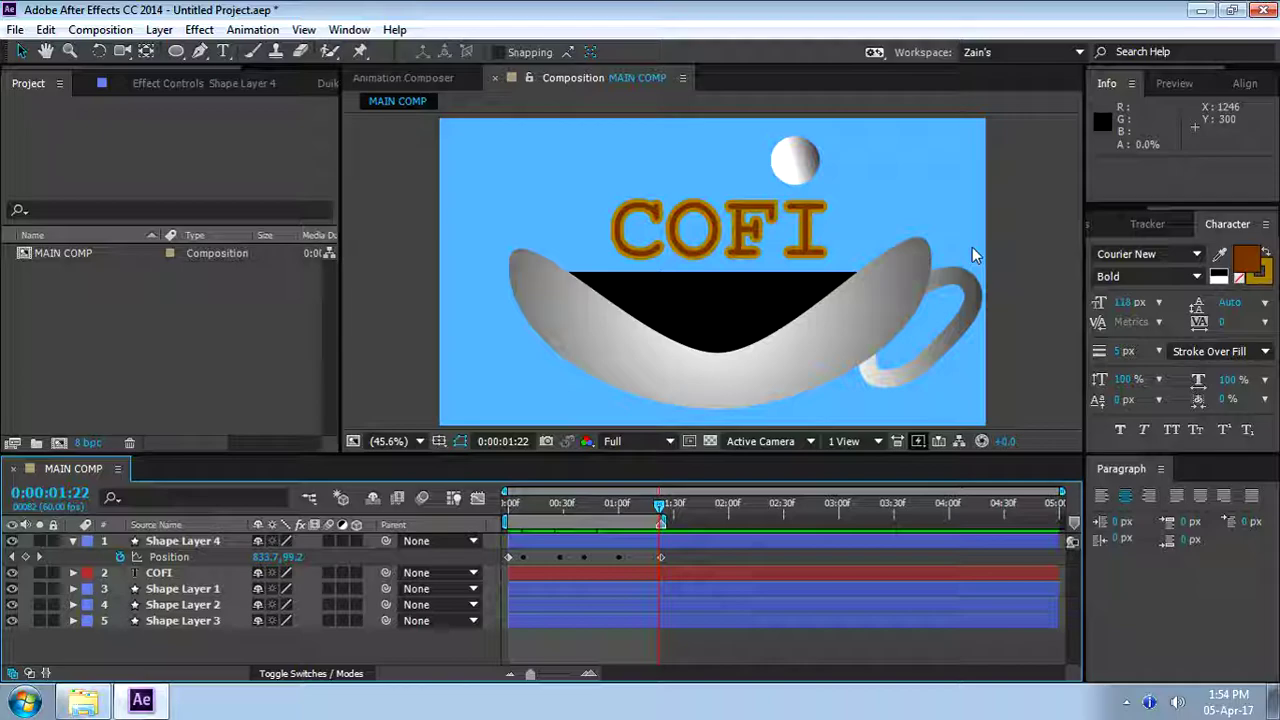
At the first frame, draw a circle on a new shape layer, centred on the ball and larger than it
{"action": "left_click_drag", "start_coordinate": [662, 510], "coordinate": [508, 508]}
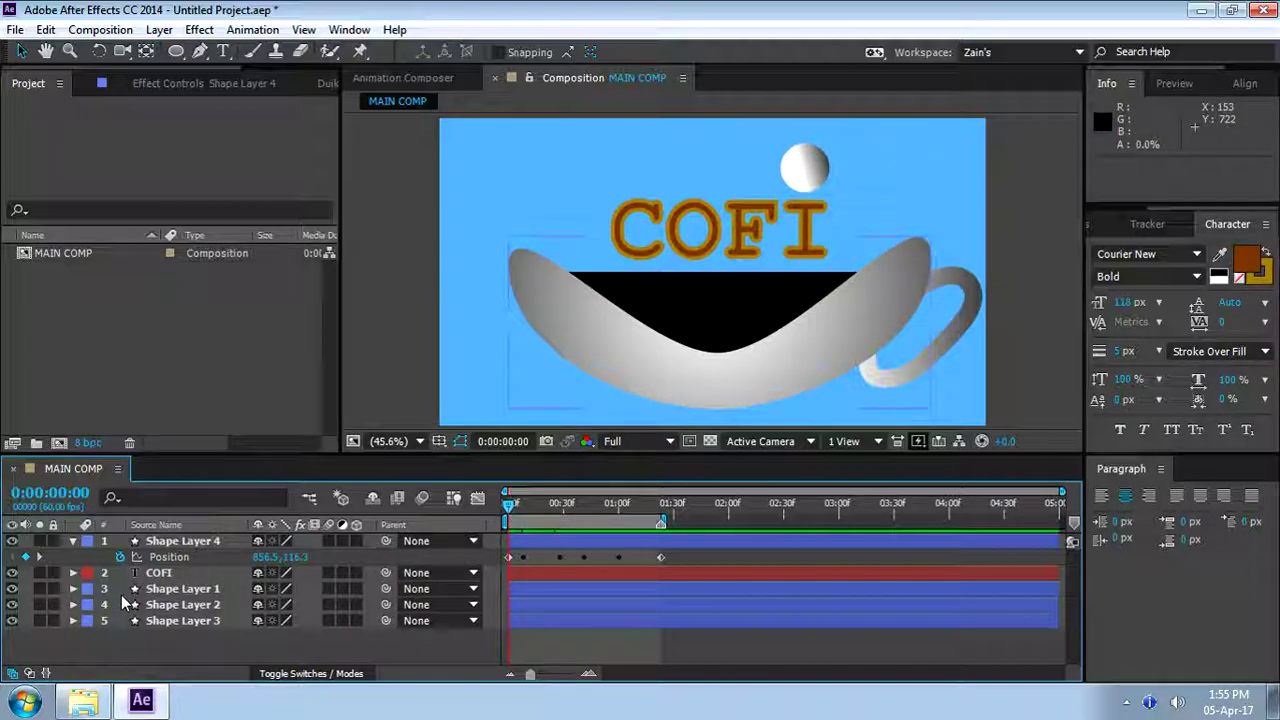
{"action": "left_click", "coordinate": [175, 53]}
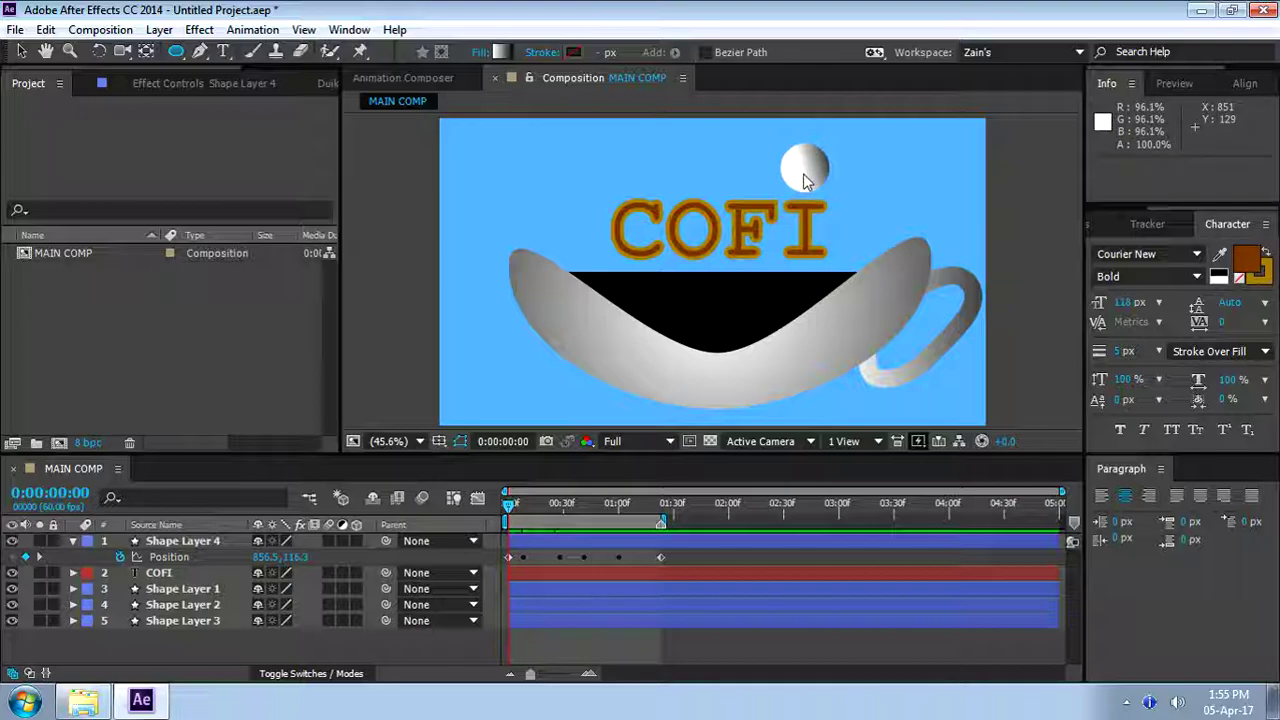
{"action": "left_click_drag", "start_coordinate": [804, 167], "coordinate": [762, 144]}
{"action": "key", "text": "v"}
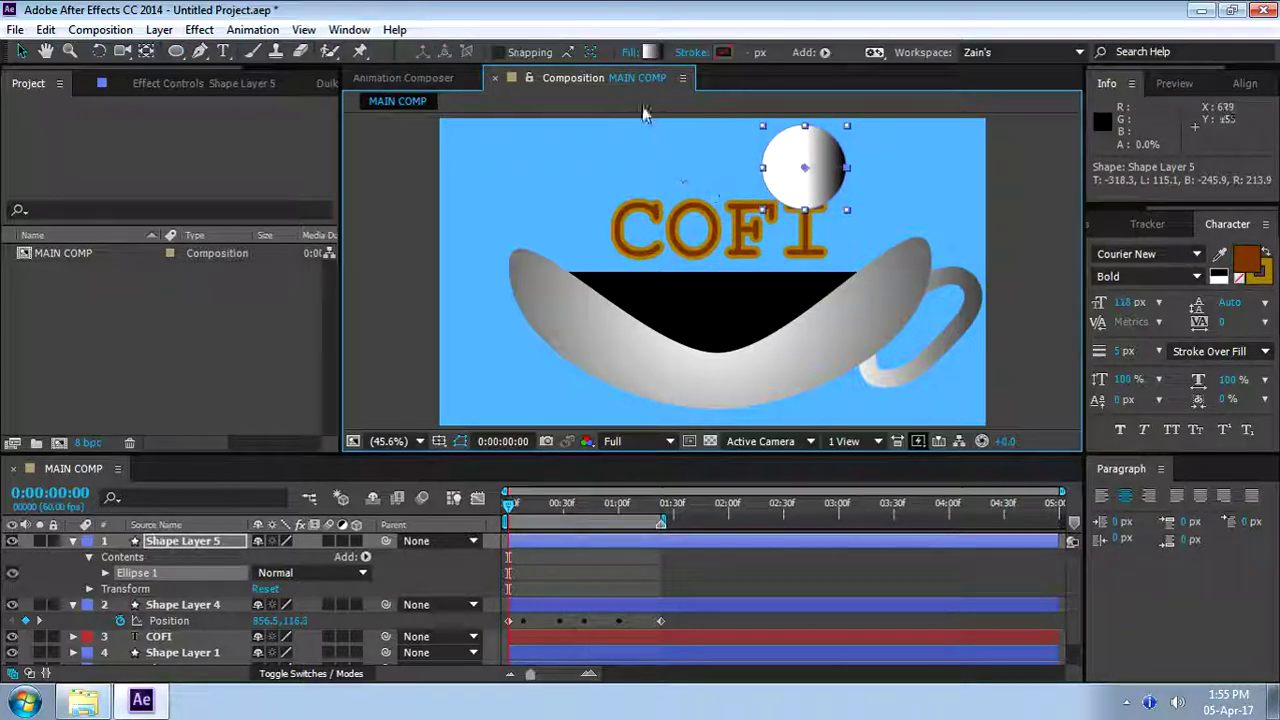
Change the new circle's gradient fill to a solid black fill
{"action": "left_click", "coordinate": [652, 52], "text": "alt"}
{"action": "left_click", "coordinate": [657, 51], "text": "alt"}
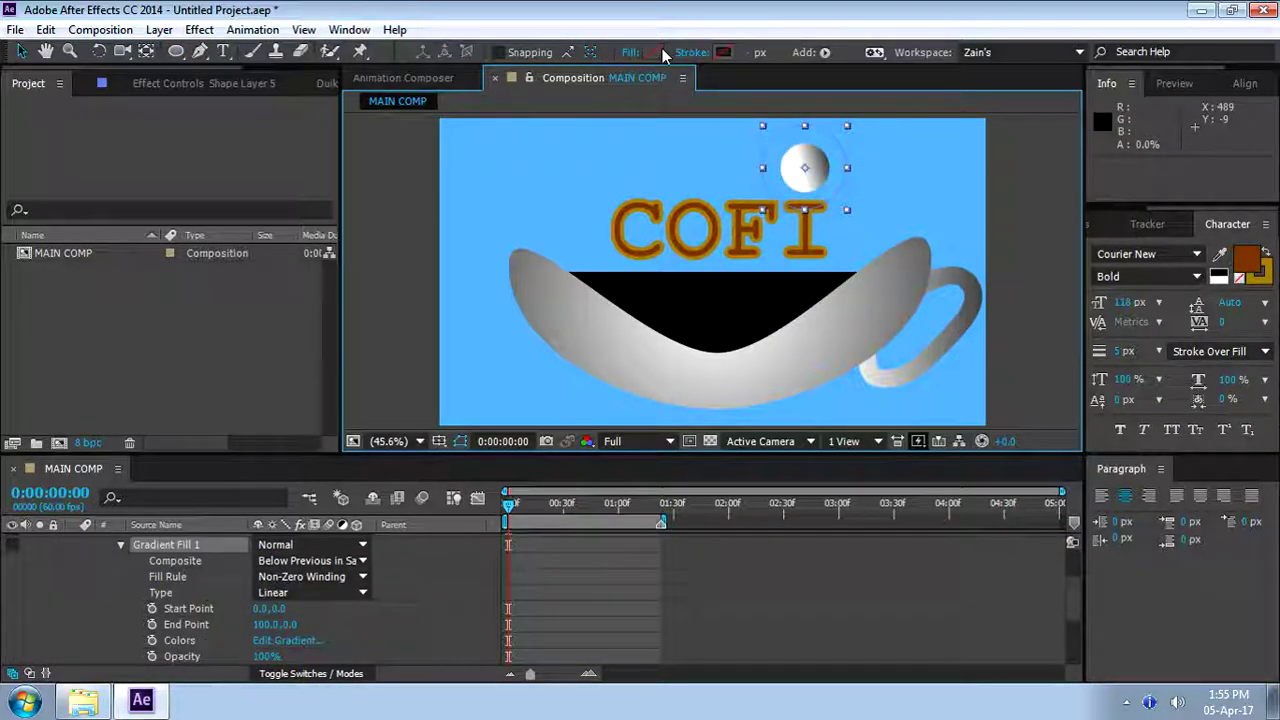
{"action": "left_click", "coordinate": [659, 51], "text": "alt"}
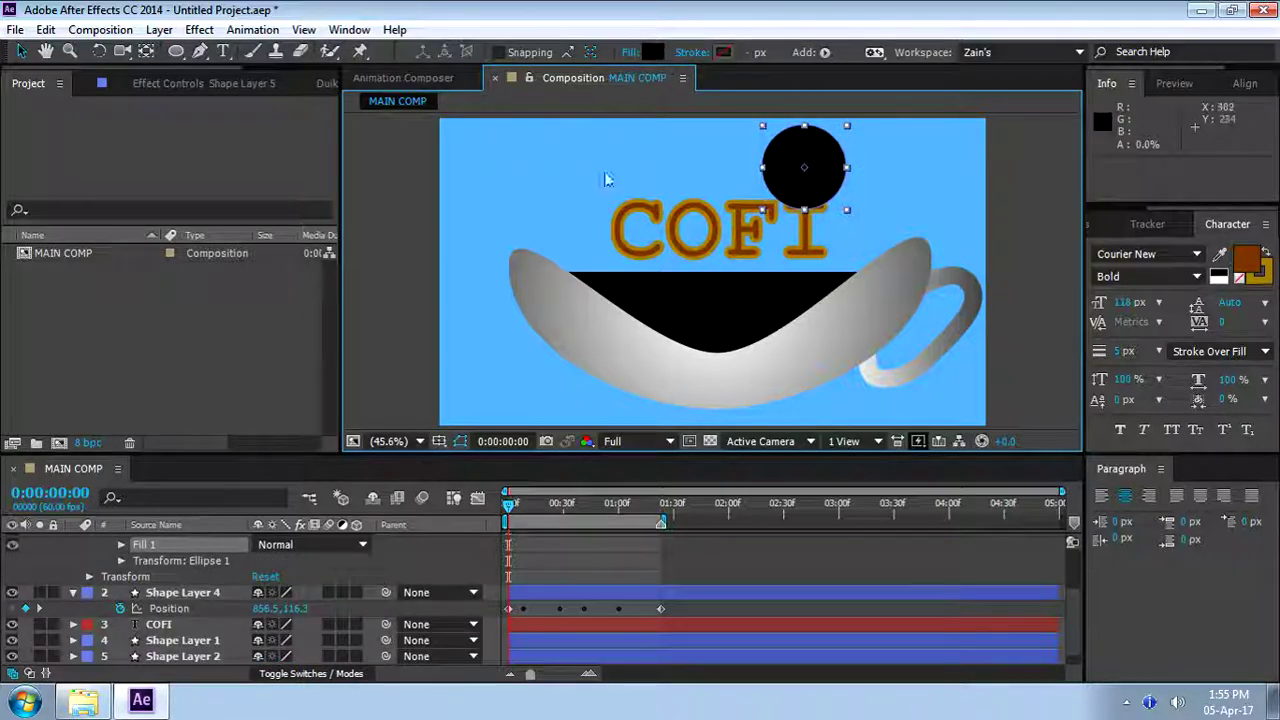
Duplicate Ellipse 1 inside the contents of Shape Layer 5
{"action": "scroll", "coordinate": [178, 584], "scroll_direction": "up", "scroll_amount": 3}
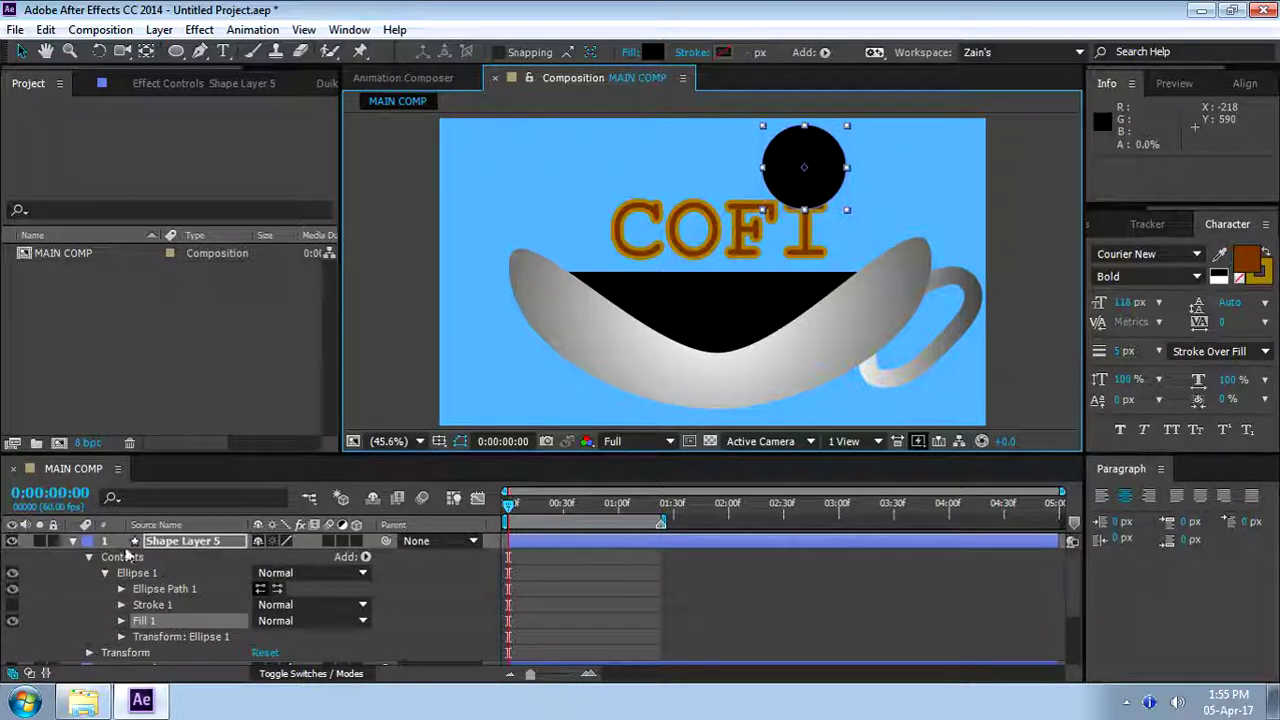
{"action": "left_click", "coordinate": [167, 541]}
{"action": "key", "text": "Return"}
{"action": "left_click", "coordinate": [158, 589]}
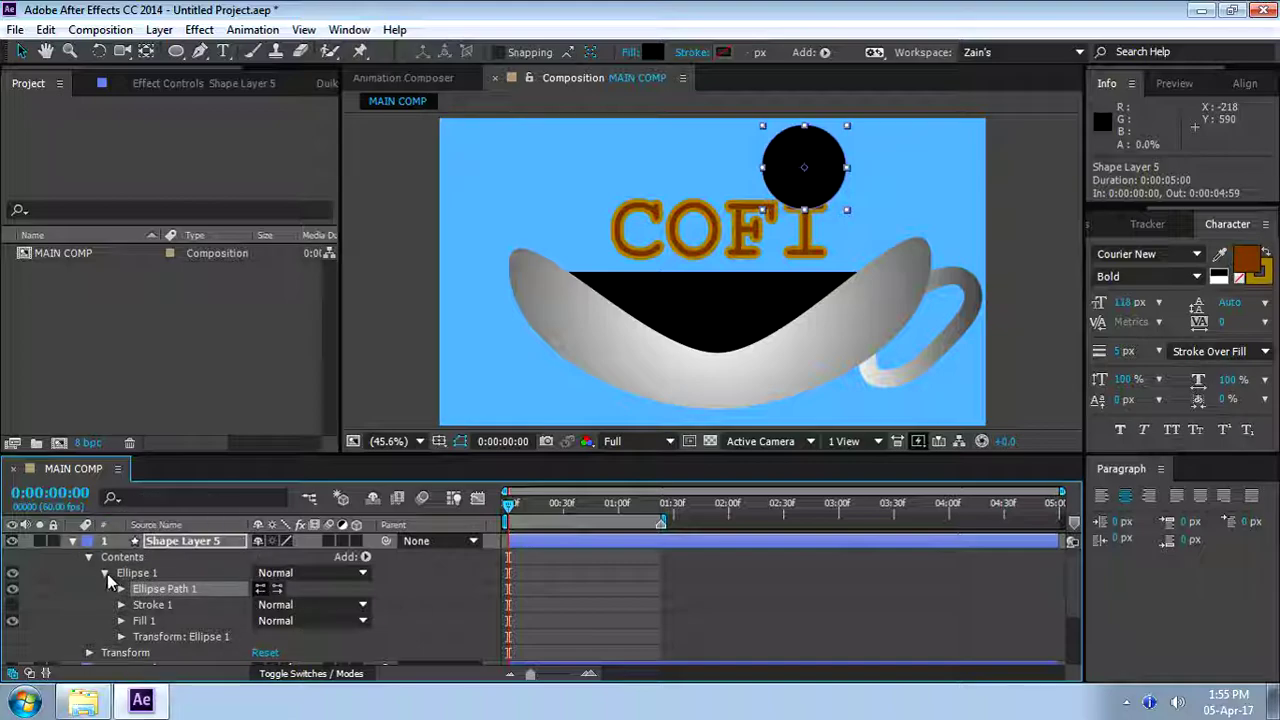
{"action": "left_click", "coordinate": [105, 572]}
{"action": "left_click", "coordinate": [145, 576]}
{"action": "key", "text": "ctrl+d"}
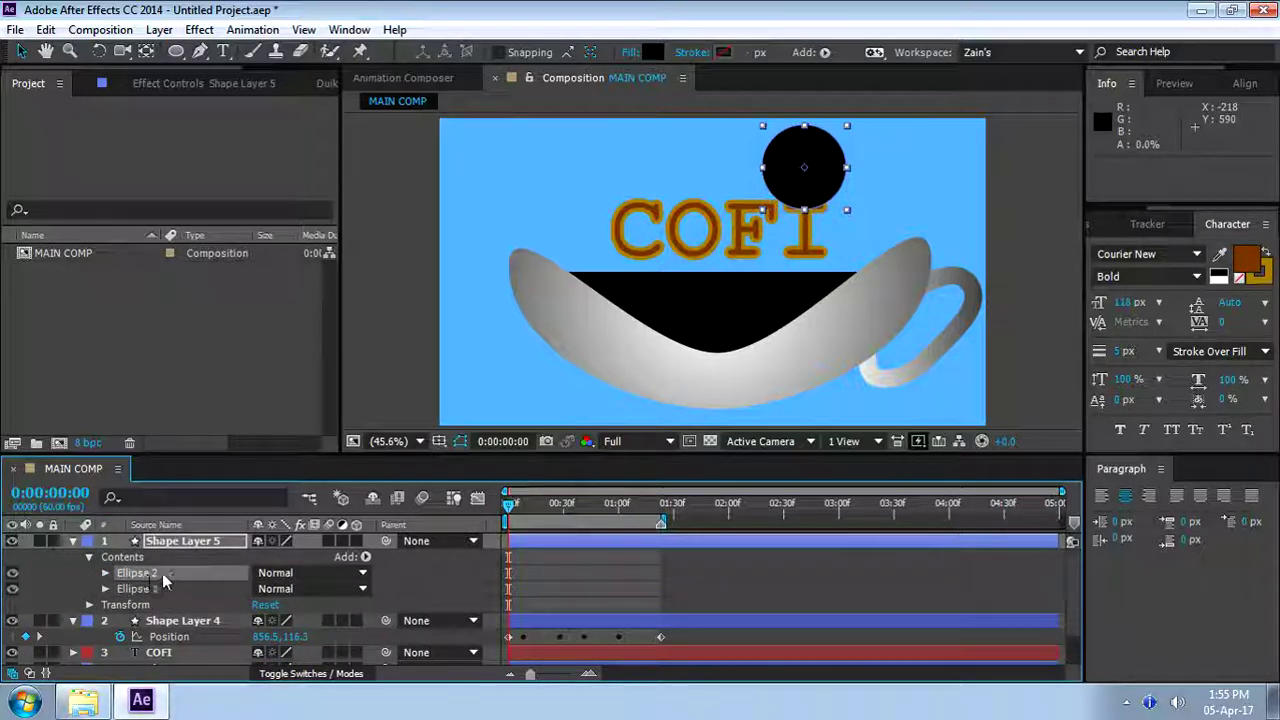
Add Merge Paths to the contents of Shape Layer 5 and set its mode to Exclude Intersections
{"action": "left_click", "coordinate": [138, 560]}
{"action": "left_click", "coordinate": [365, 556]}
{"action": "left_click", "coordinate": [459, 359]}
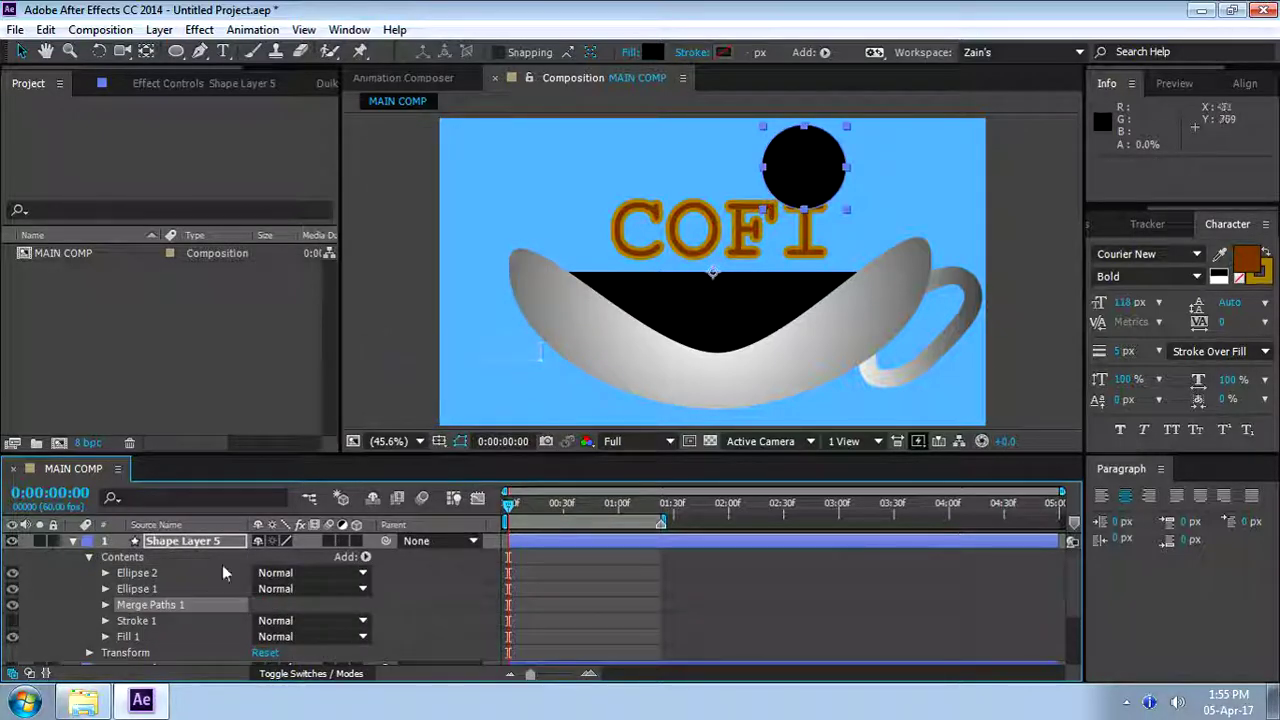
{"action": "left_click", "coordinate": [105, 605]}
{"action": "left_click", "coordinate": [302, 621]}
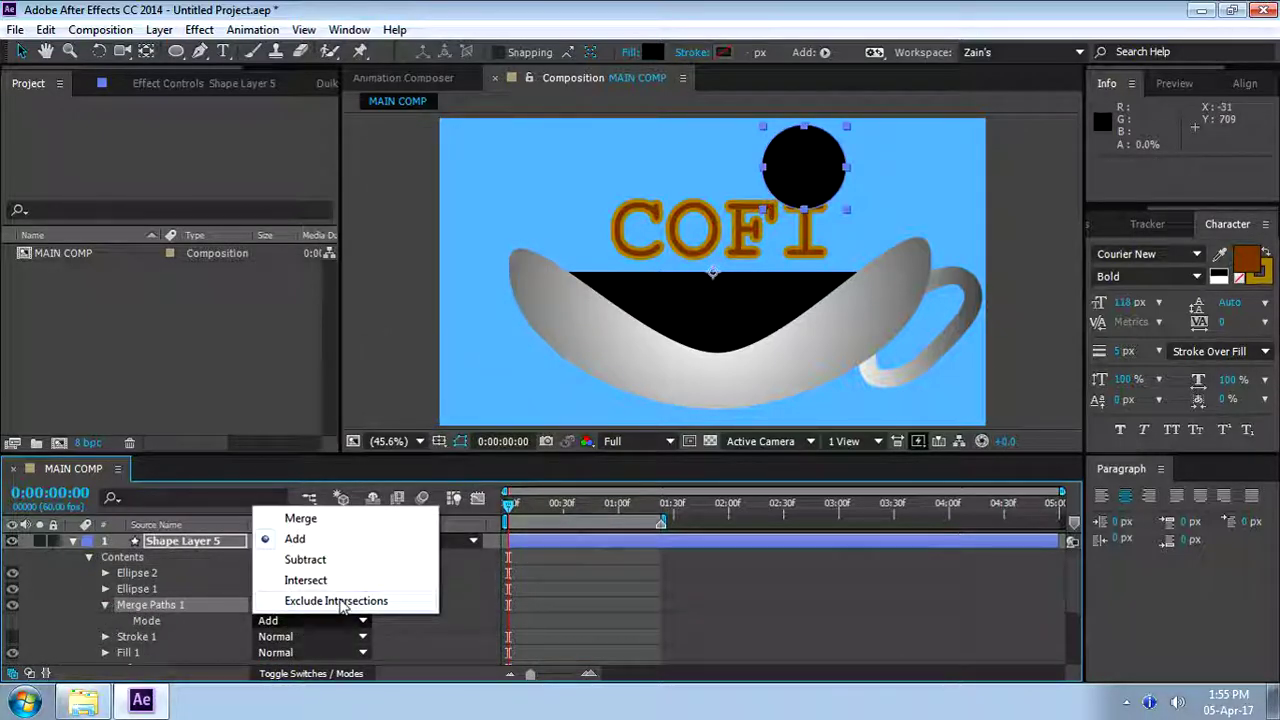
{"action": "left_click", "coordinate": [340, 601]}
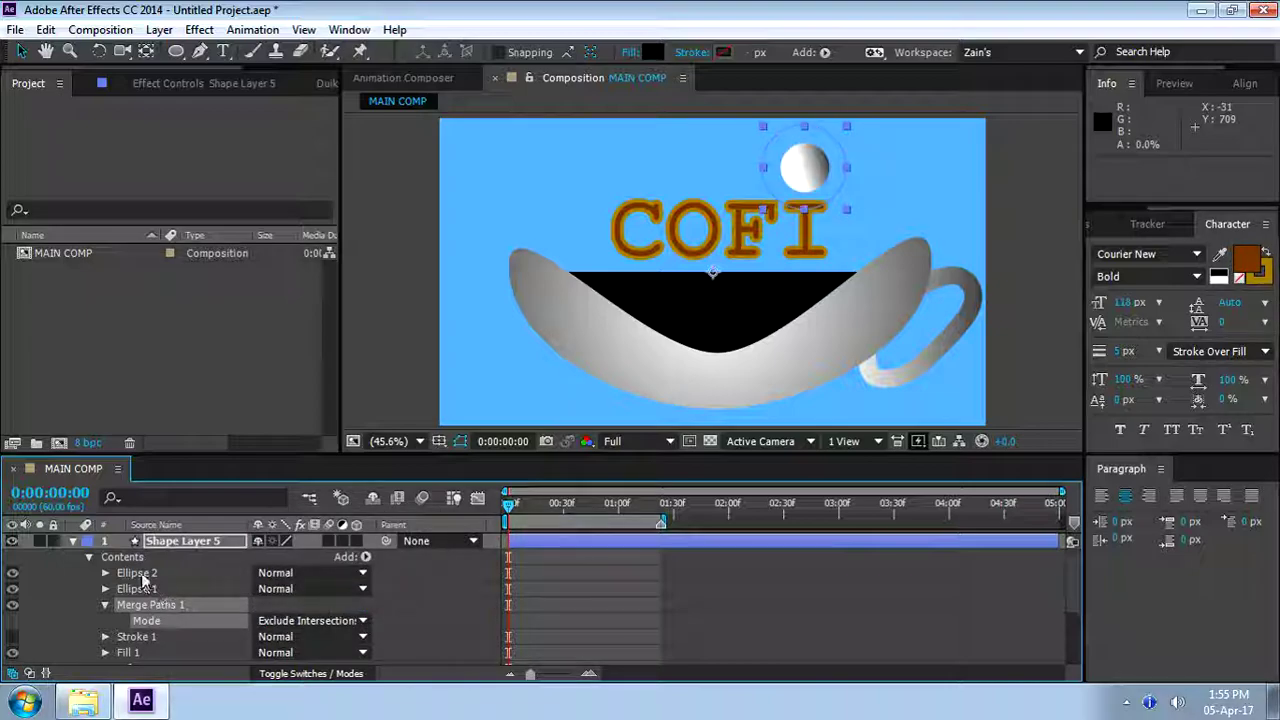
Scale Ellipse 2 down to leave a black ring around the ball, and move Shape Layer 5 below all other layers
{"action": "left_click", "coordinate": [846, 208]}
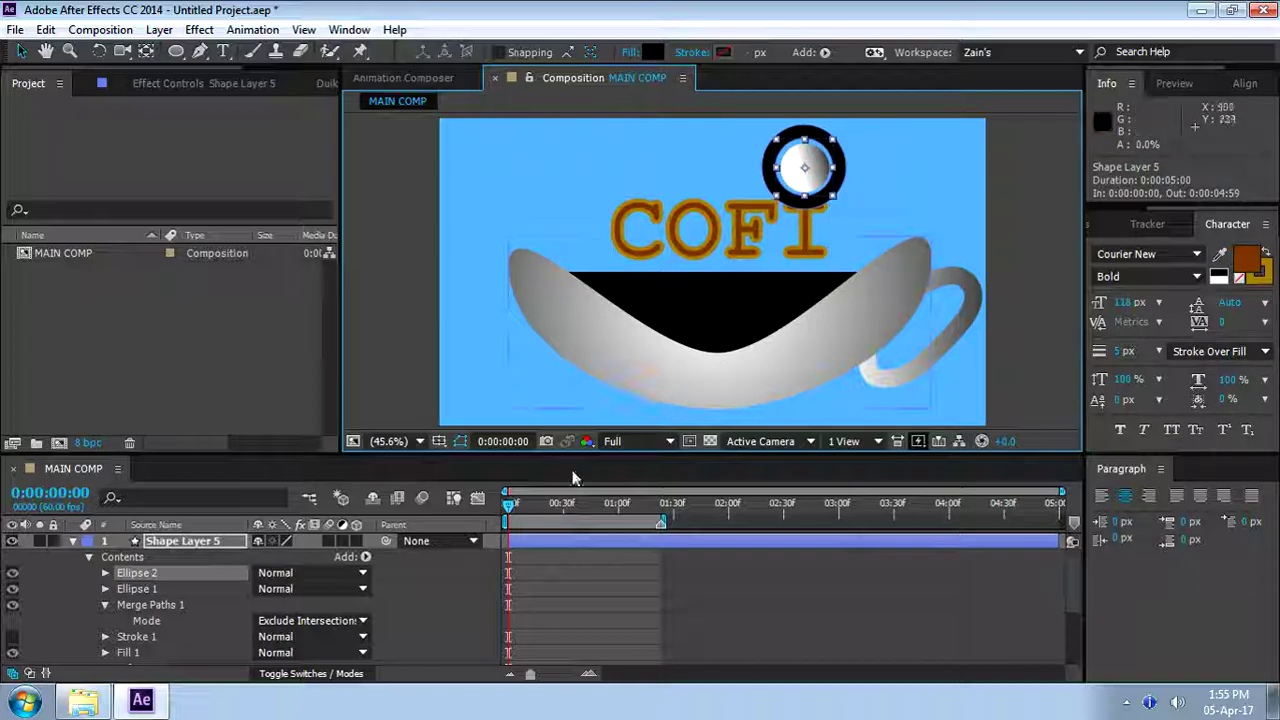
{"action": "left_click", "coordinate": [72, 541]}
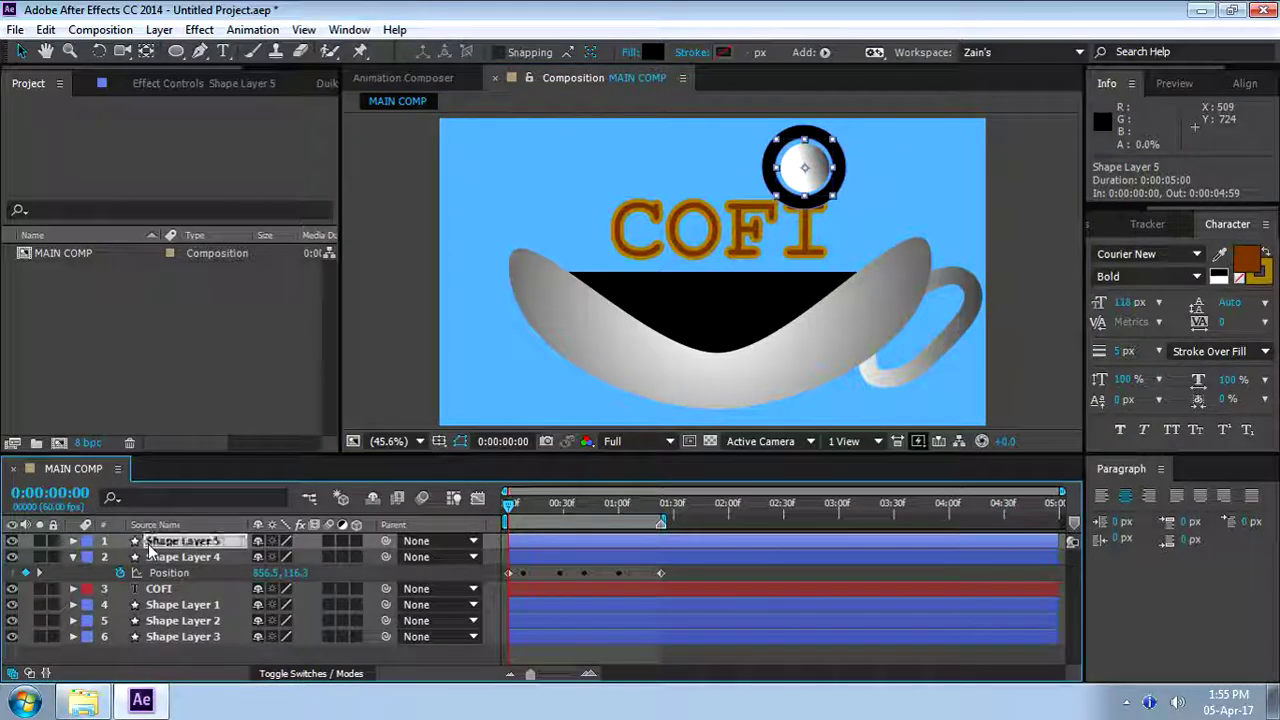
{"action": "left_click_drag", "start_coordinate": [186, 541], "coordinate": [200, 663]}
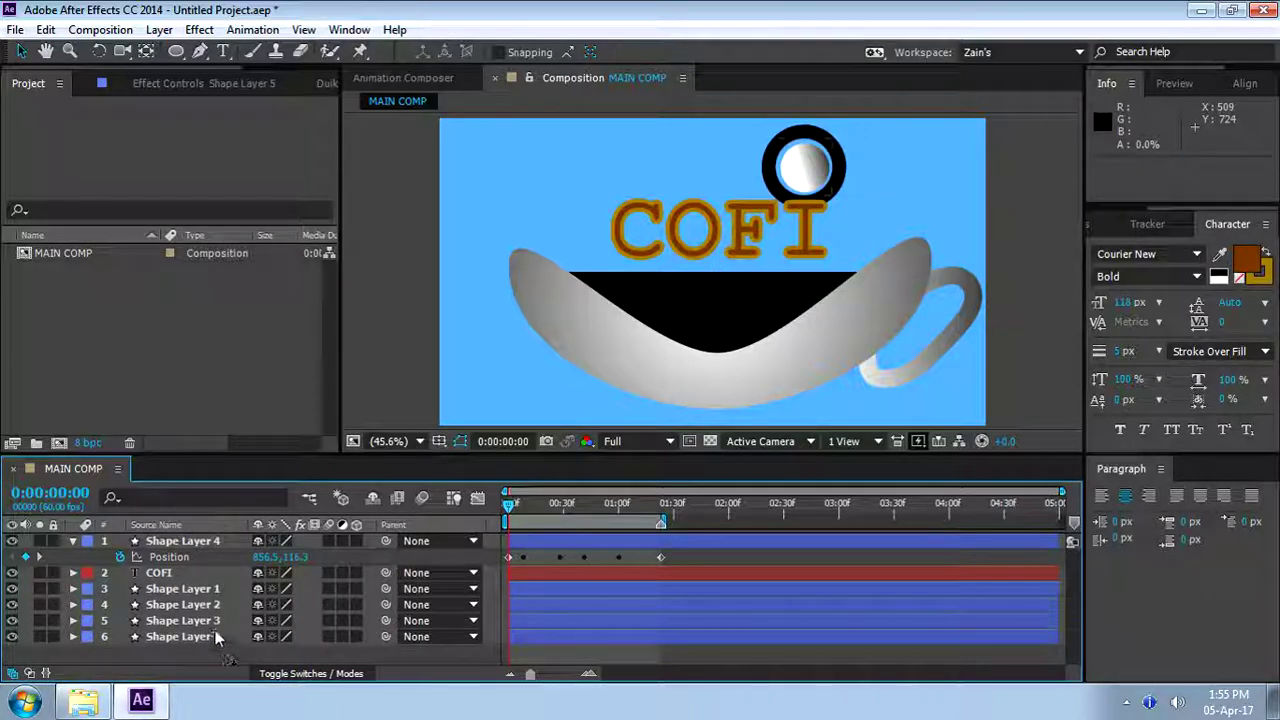
Change the solid fill colour of Shape Layer 5's ring from black to bright yellow
{"action": "left_click", "coordinate": [206, 635]}
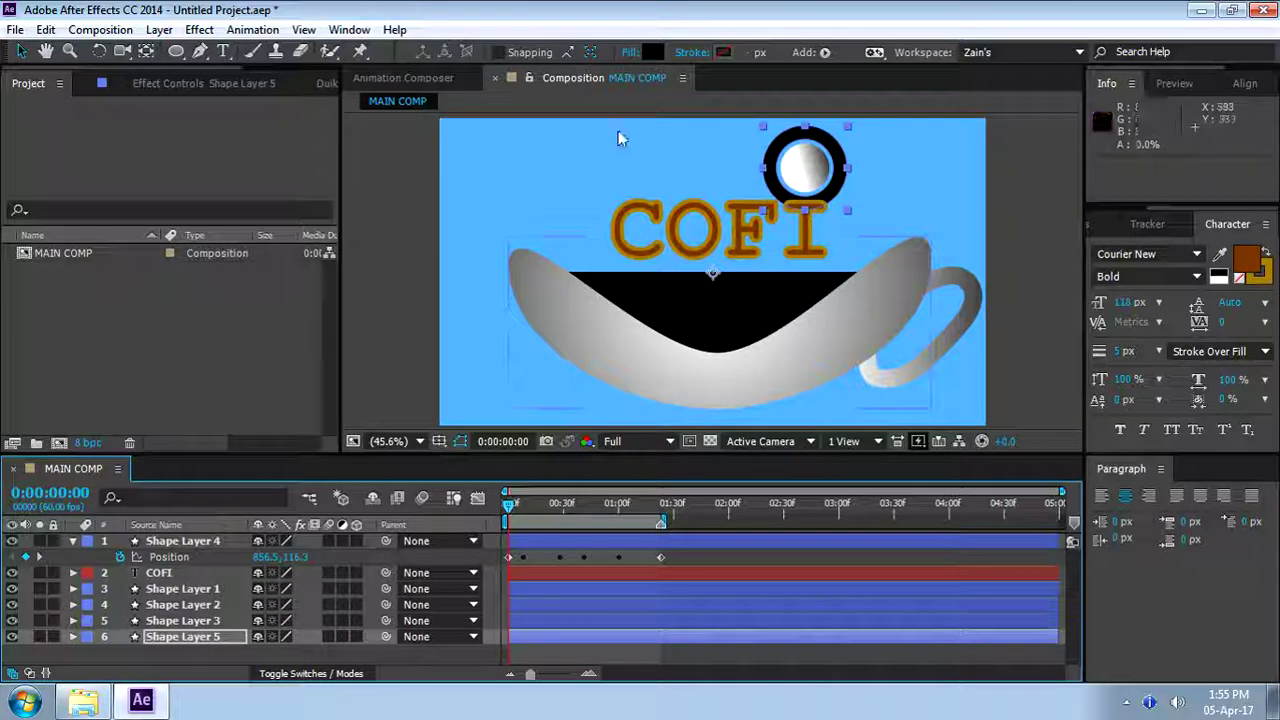
{"action": "left_click", "coordinate": [651, 52]}
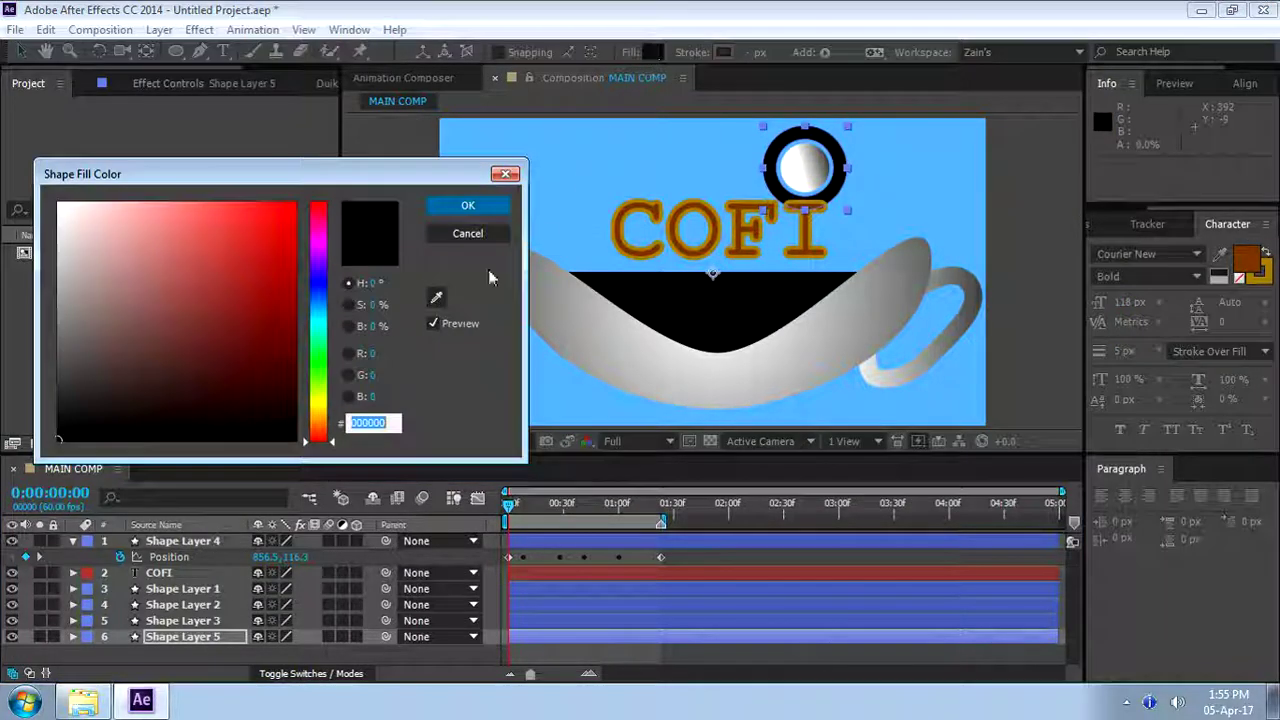
{"action": "left_click", "coordinate": [318, 395]}
{"action": "left_click", "coordinate": [322, 405]}
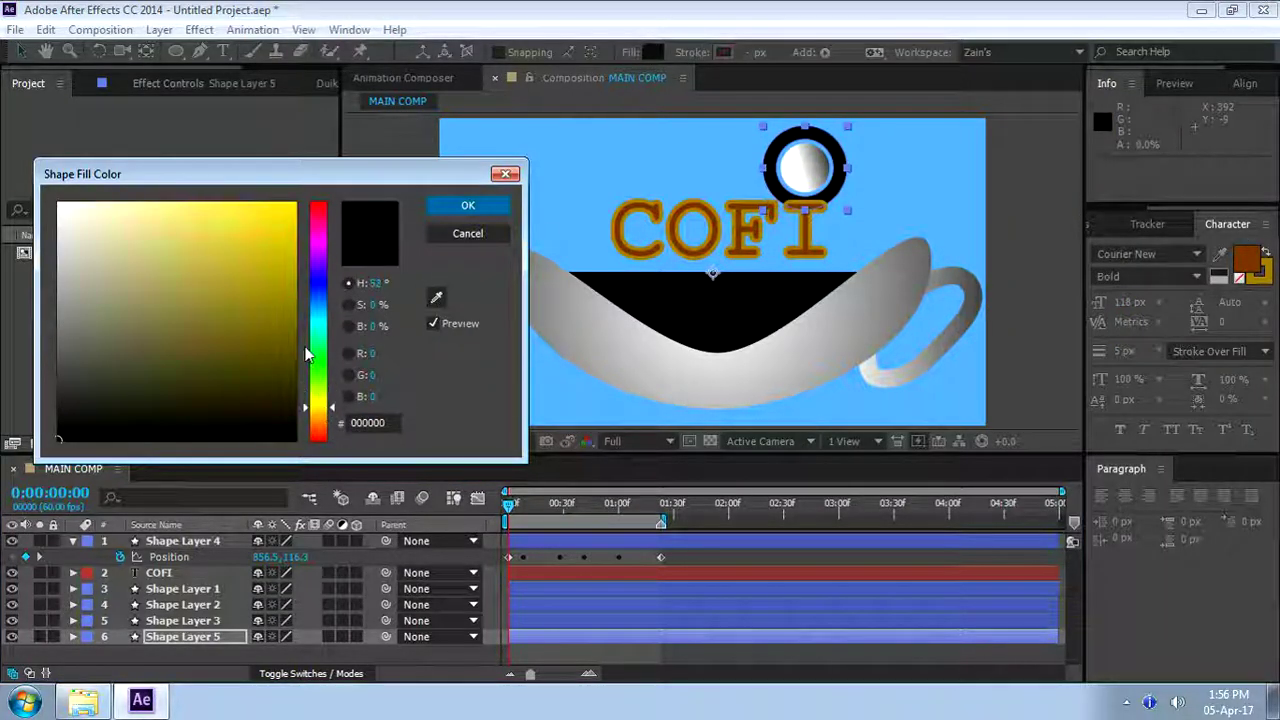
{"action": "left_click", "coordinate": [320, 401]}
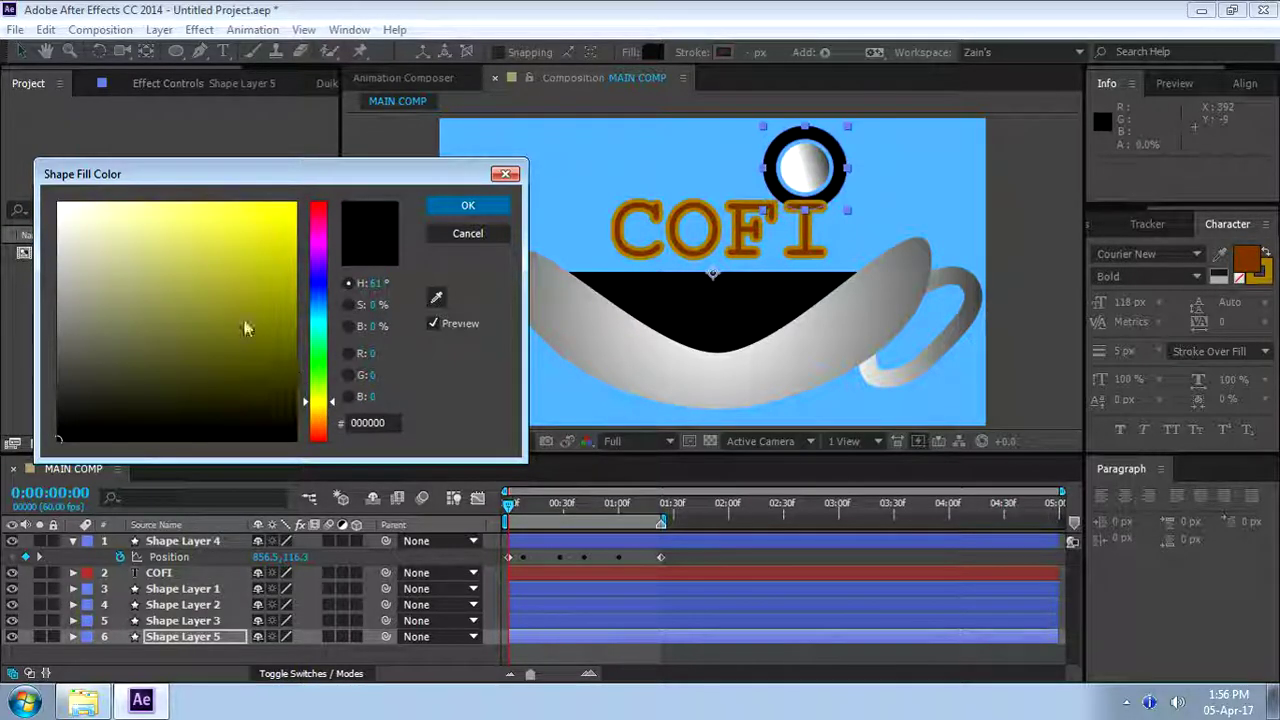
{"action": "left_click_drag", "start_coordinate": [243, 323], "coordinate": [408, 105]}
{"action": "left_click", "coordinate": [482, 209]}
{"action": "left_click", "coordinate": [1025, 185]}
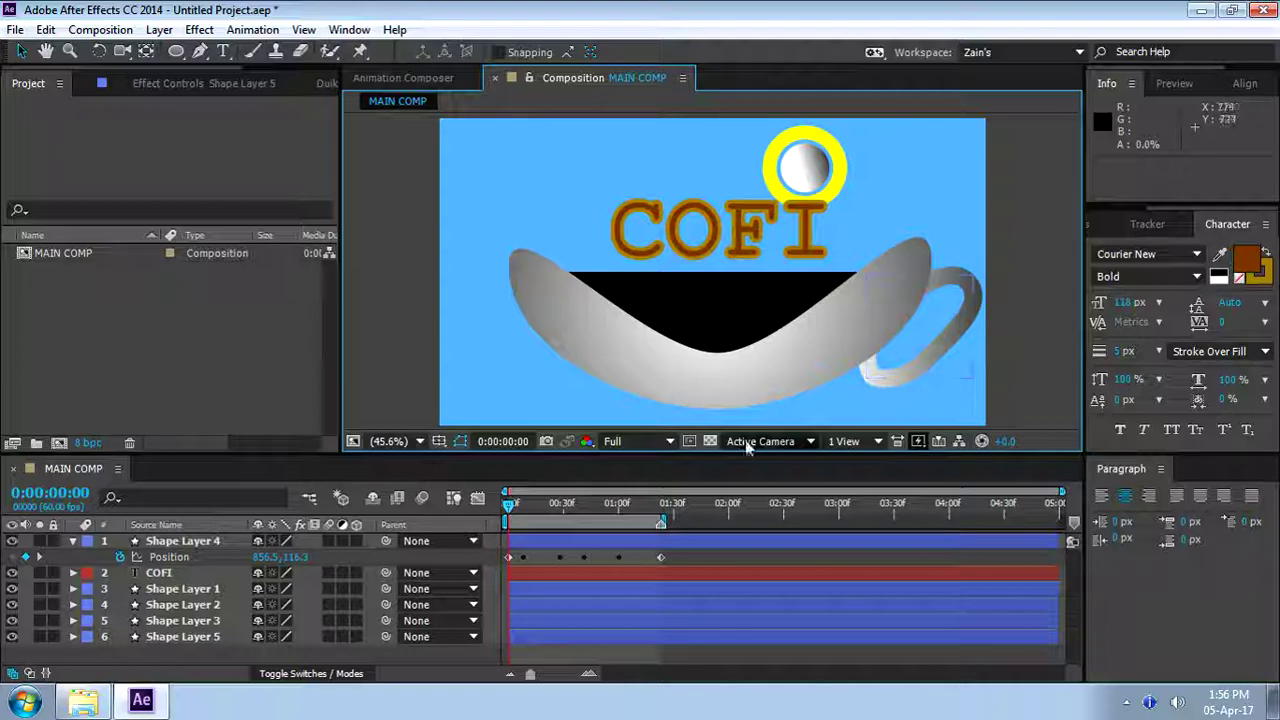
{"action": "left_click", "coordinate": [497, 508]}
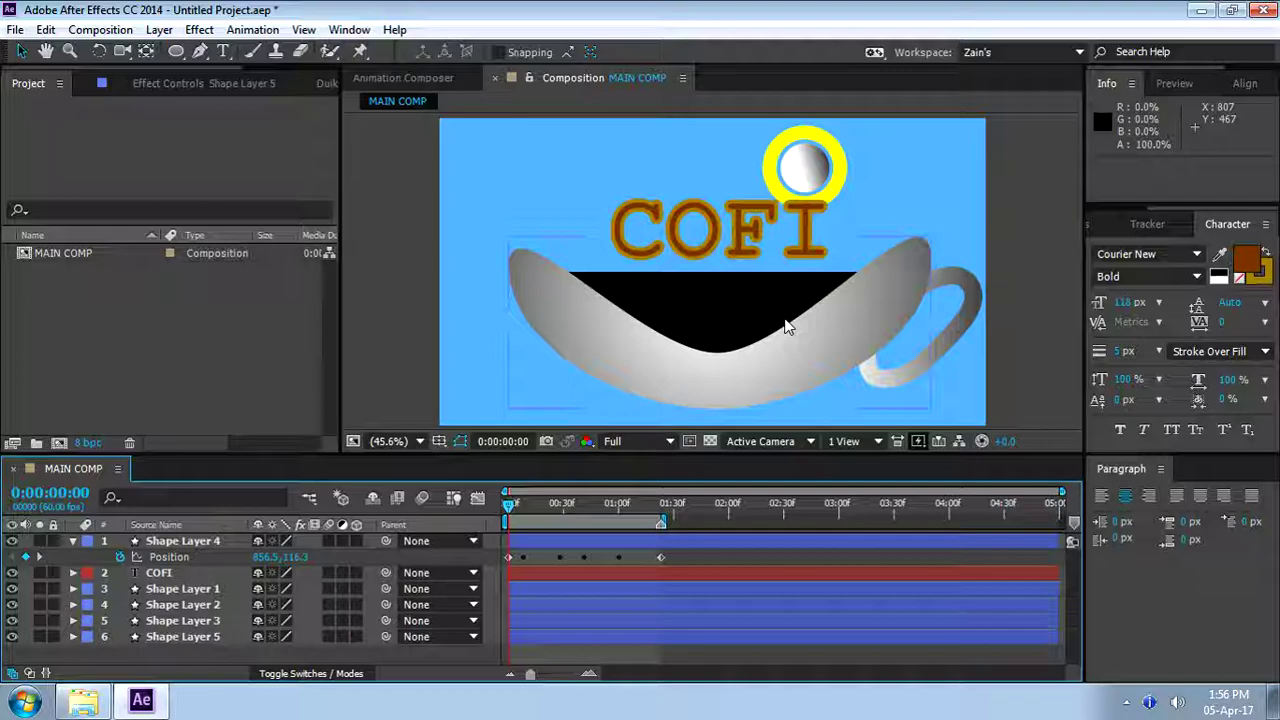
Add starting Scale and Opacity keyframes to Shape Layer 5 at 0:00:00:00, and move the playhead to 0:00:00:17
{"action": "left_click", "coordinate": [193, 637]}
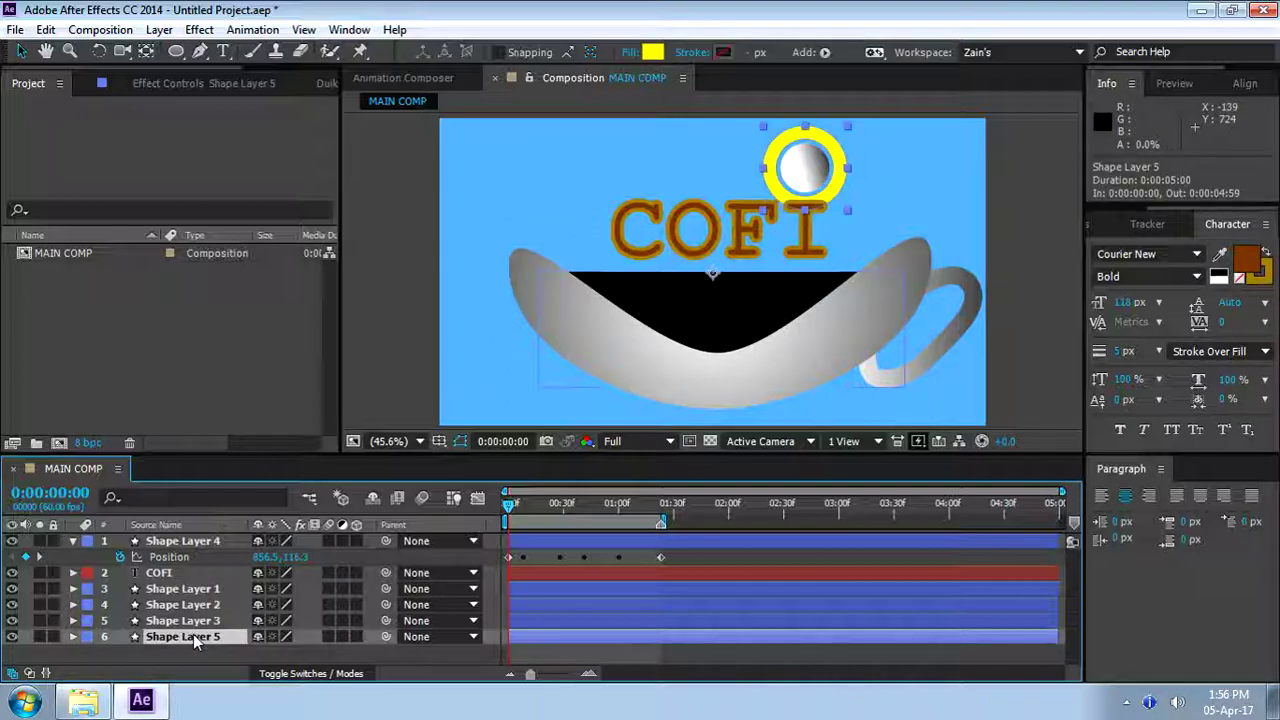
{"action": "key", "text": "s"}
{"action": "key", "text": "shift+t"}
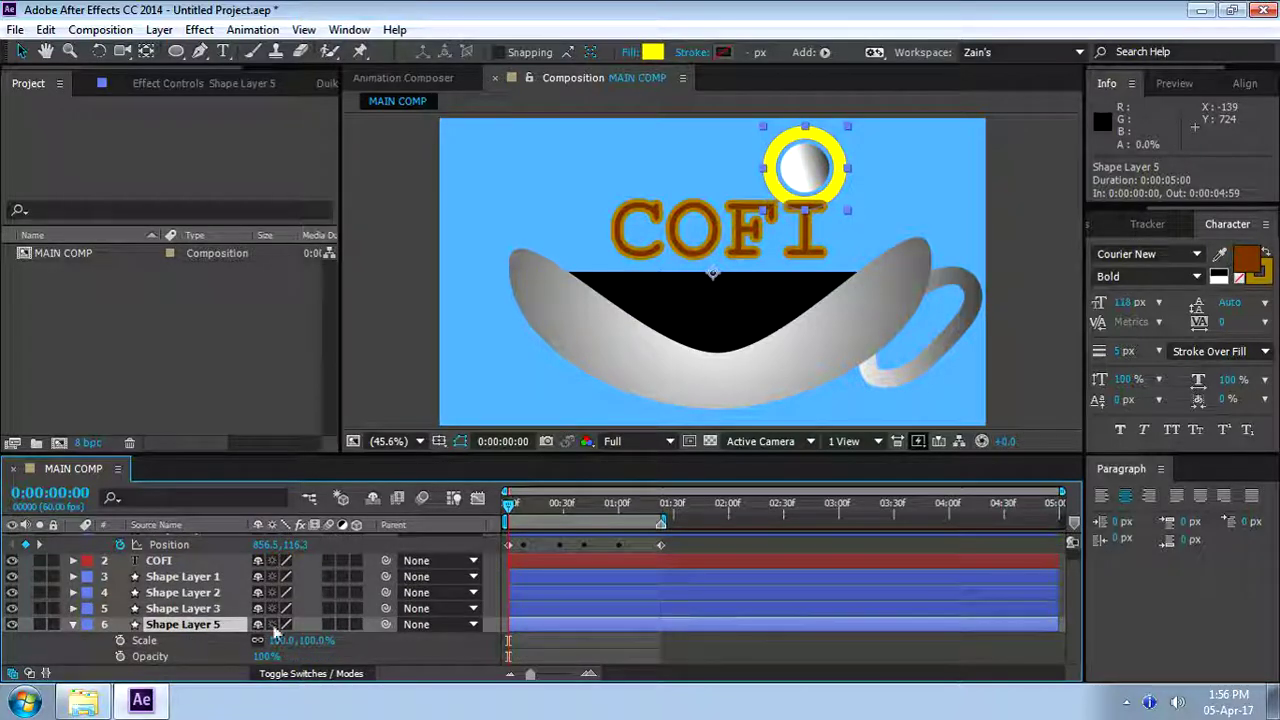
{"action": "left_click", "coordinate": [120, 640]}
{"action": "left_click", "coordinate": [120, 656]}
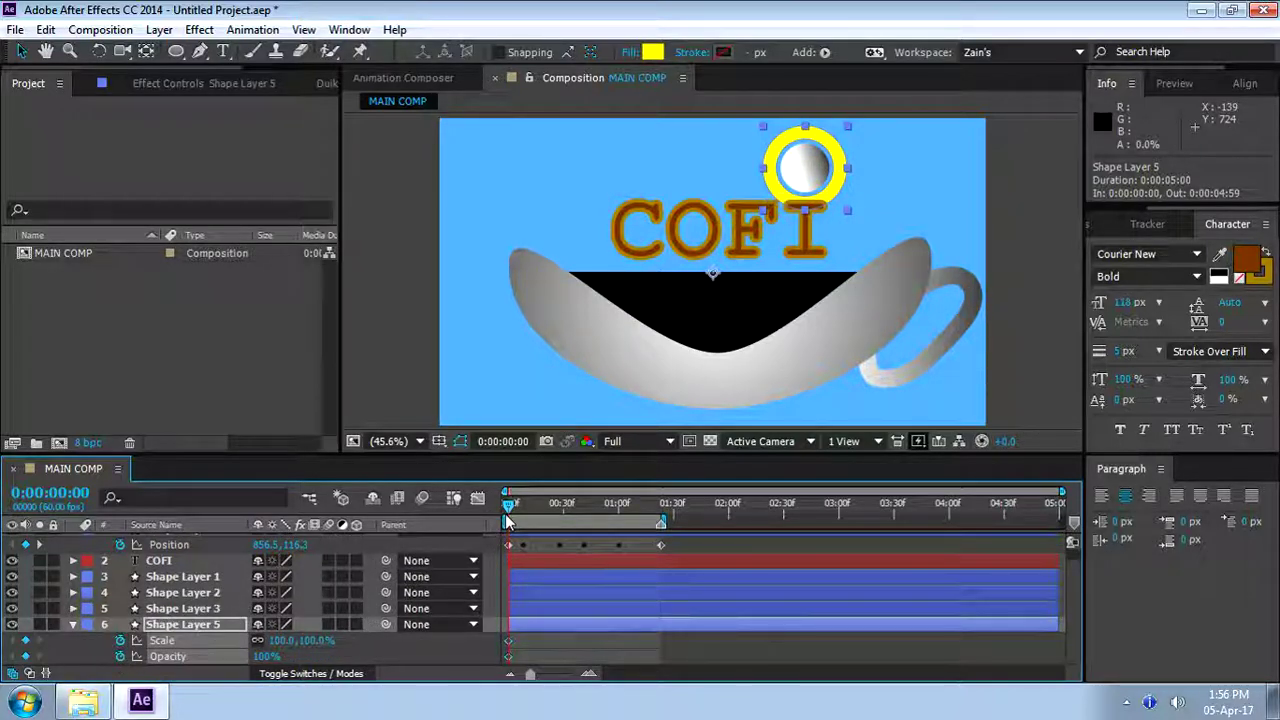
{"action": "key", "text": "space"}
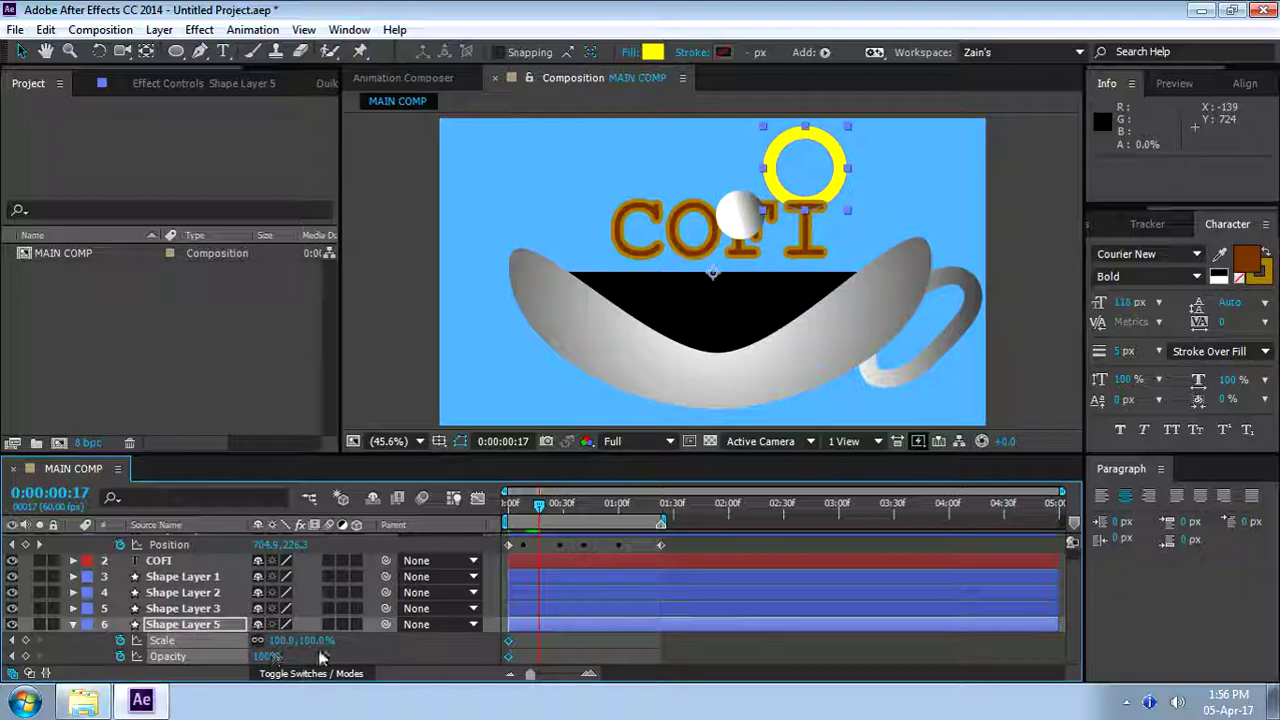
Try to enlarge Shape Layer 5 to 123% scale at 0:00:00:17
{"action": "left_click", "coordinate": [382, 650]}
{"action": "left_click", "coordinate": [324, 637]}
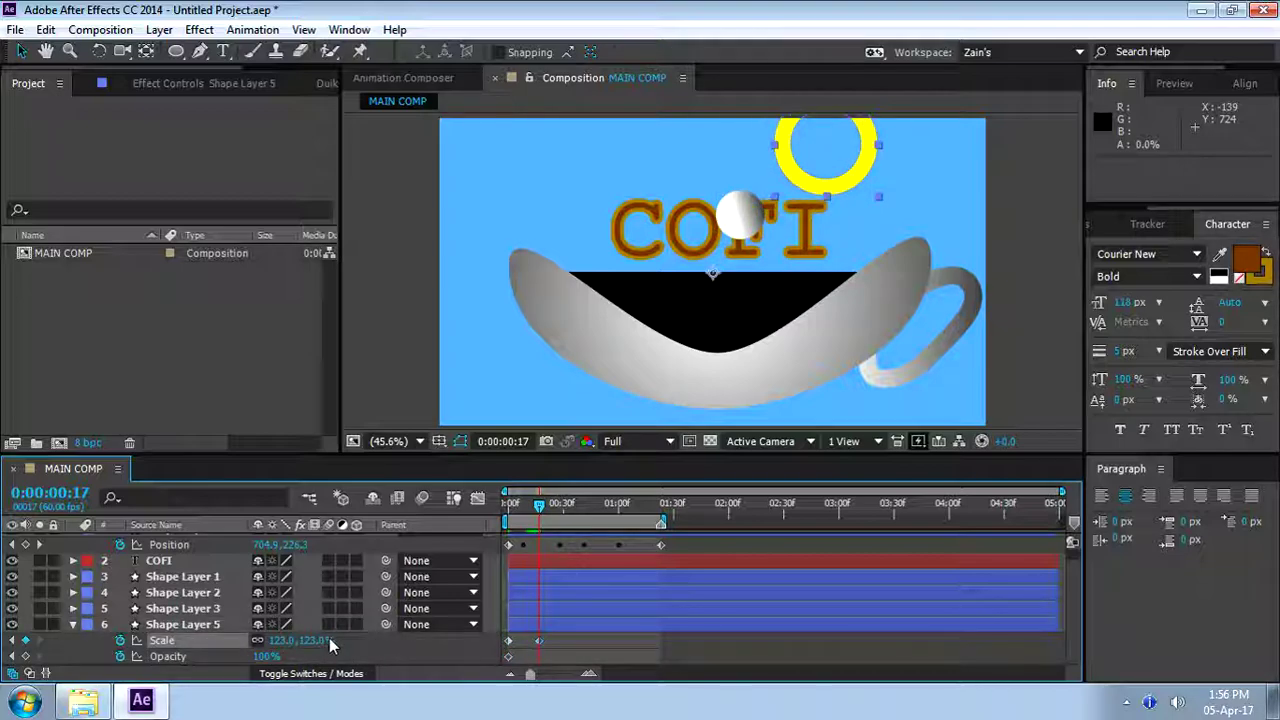
{"action": "type", "text": "123"}
{"action": "key", "text": "Return"}
{"action": "key", "text": "ctrl+z"}
Center the anchor point of Shape Layer 5 in its layer content
{"action": "left_click", "coordinate": [823, 177]}
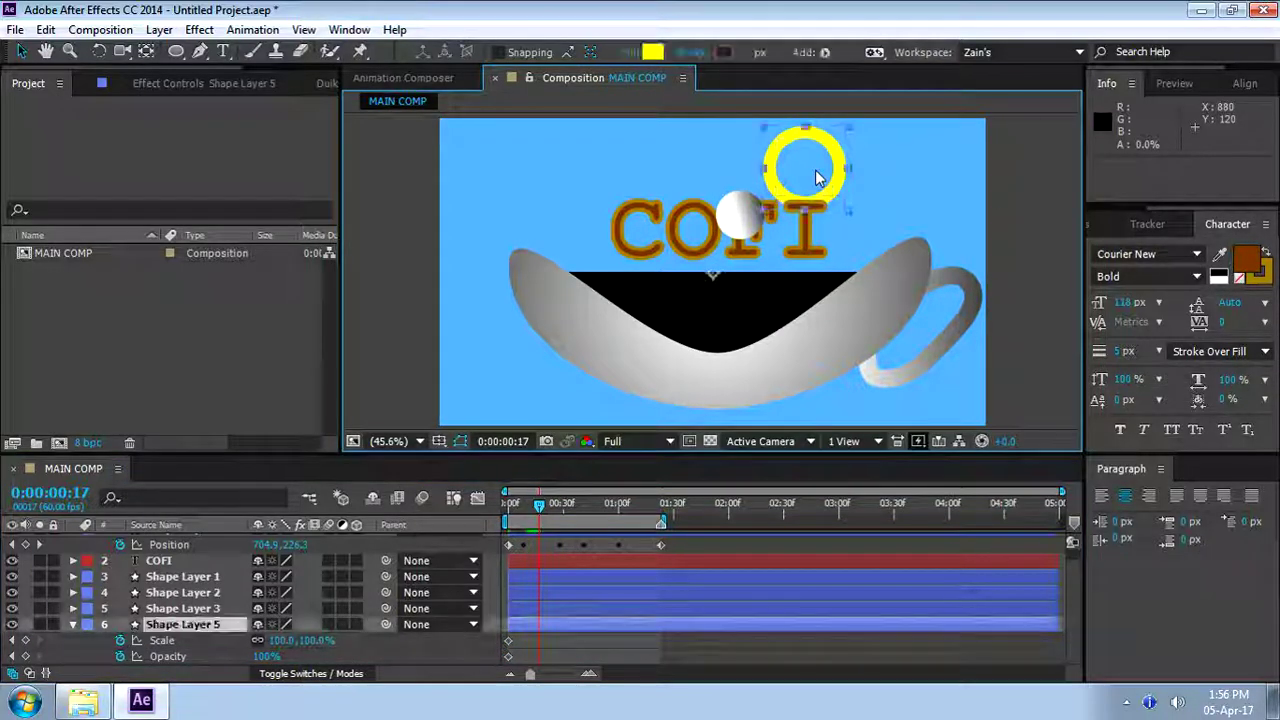
{"action": "right_click", "coordinate": [822, 178]}
{"action": "mouse_move", "coordinate": [824, 175]}
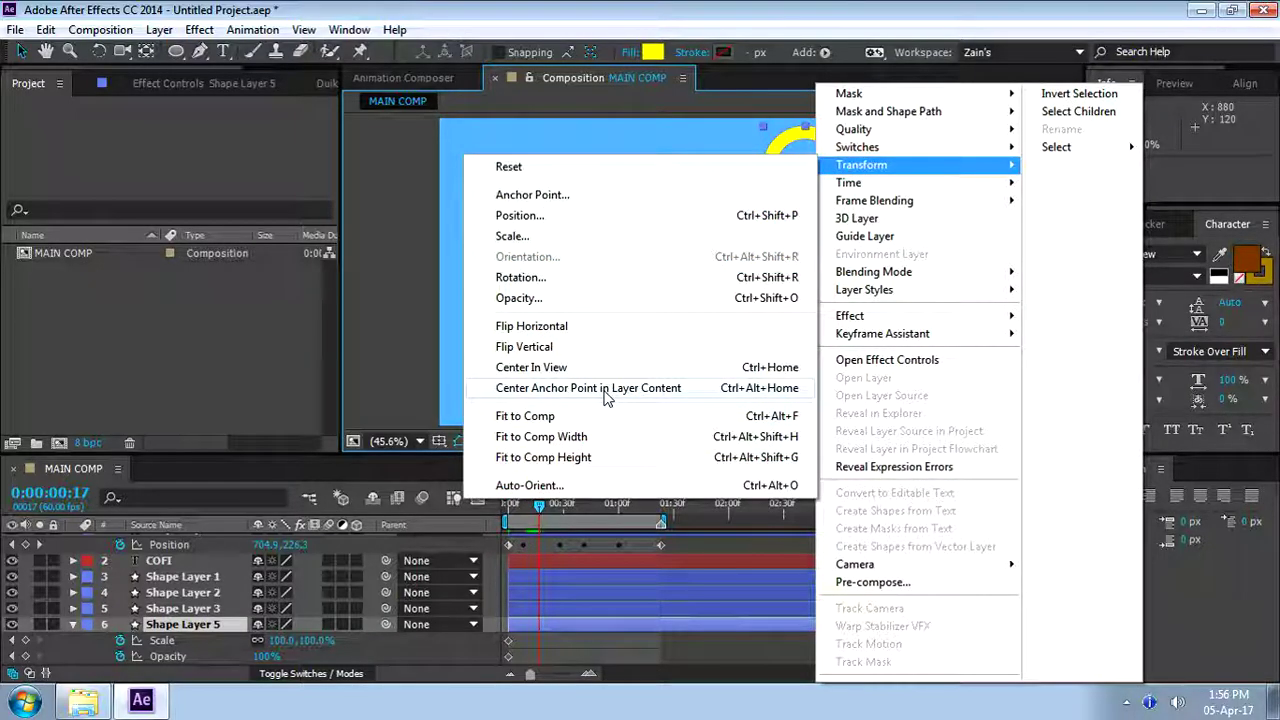
{"action": "left_click", "coordinate": [605, 390]}
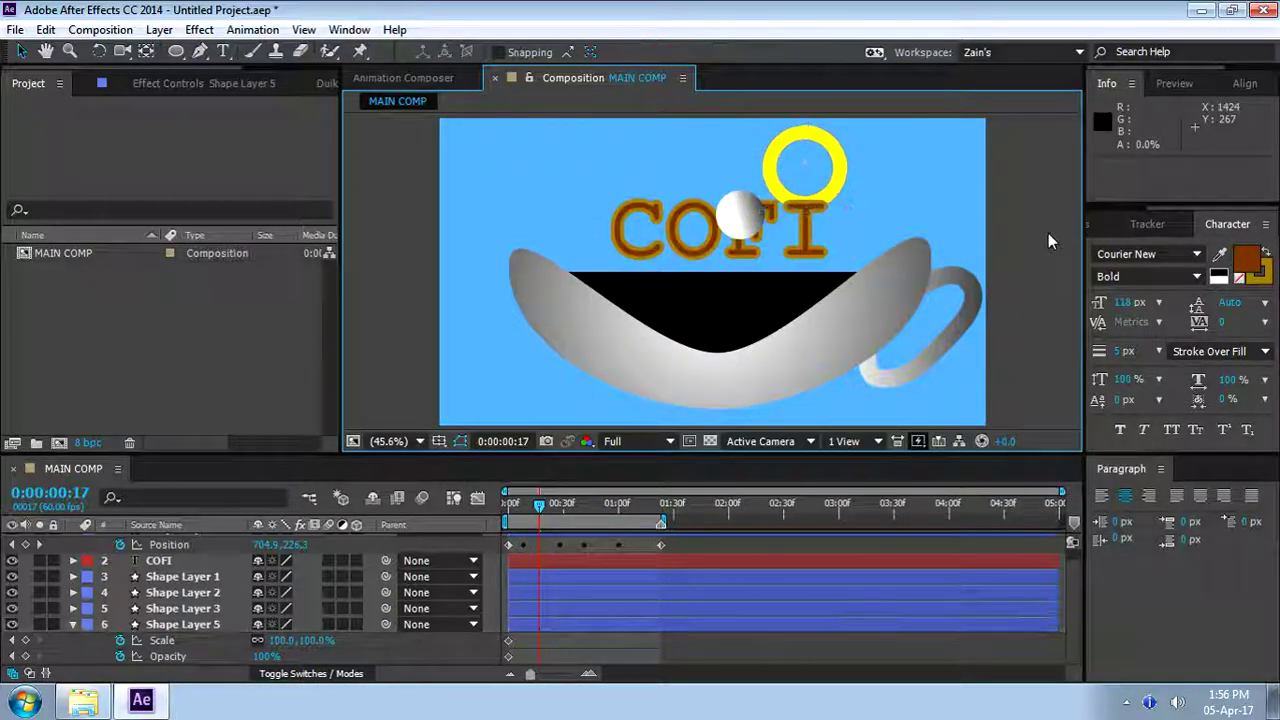
Keyframe Shape Layer 5 at 0:00:00:17 with Scale at 193% and Opacity at 0%
{"action": "left_click", "coordinate": [160, 626]}
{"action": "left_click_drag", "start_coordinate": [282, 640], "coordinate": [392, 634]}
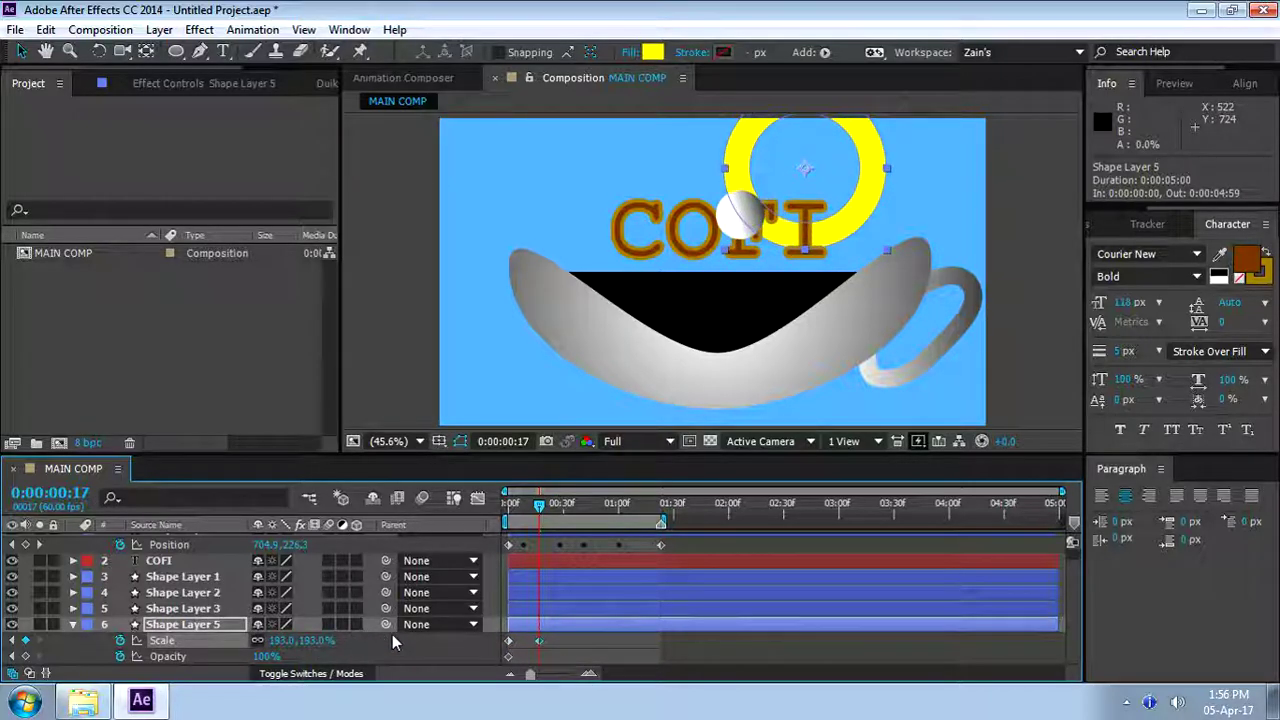
{"action": "left_click_drag", "start_coordinate": [268, 660], "coordinate": [68, 655]}
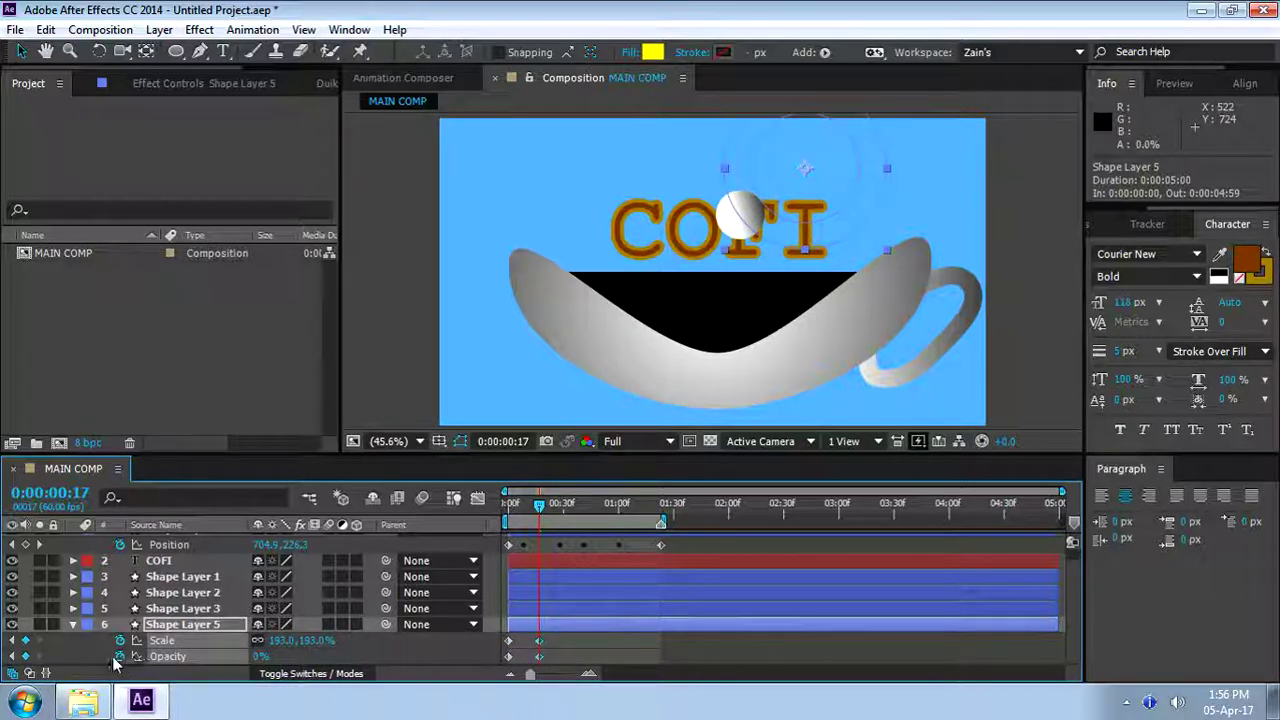
{"action": "left_click", "coordinate": [1036, 273]}
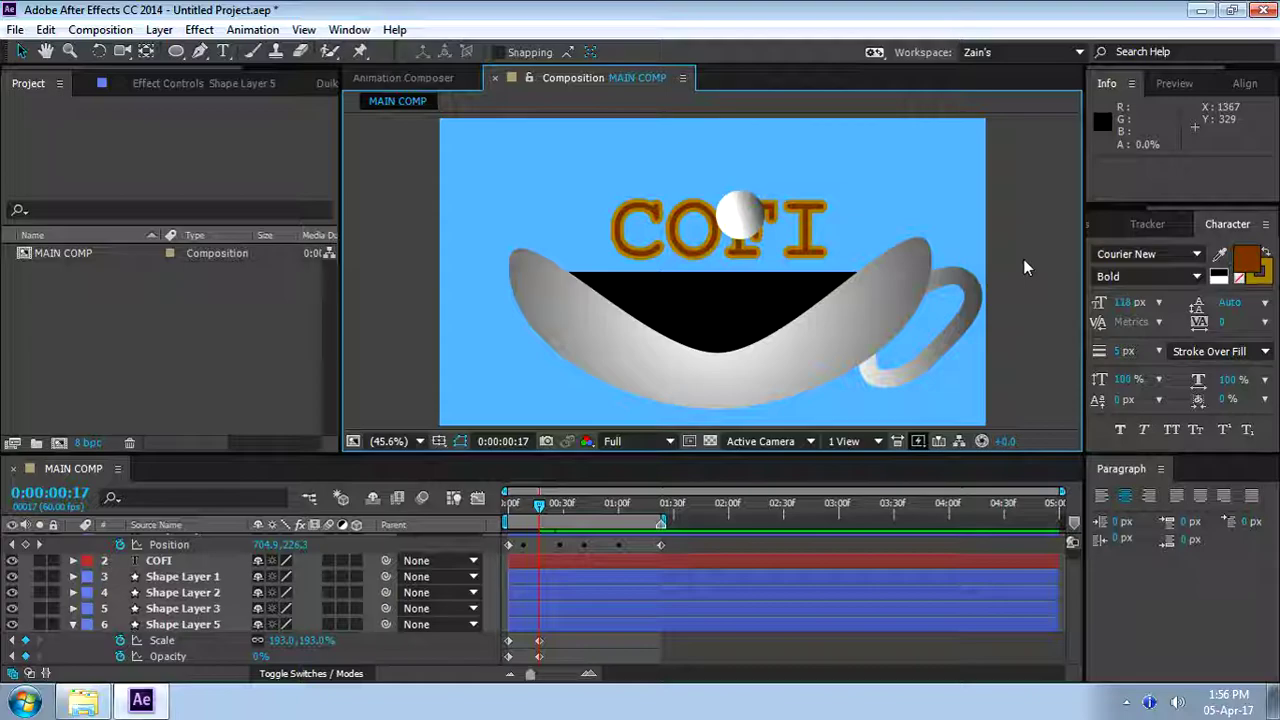
Preview the ball and expanding ring animation, check the loop between 0:00:00:00 and 0:00:01:23, and collapse Shape Layer 5's properties
{"action": "key", "text": "space"}
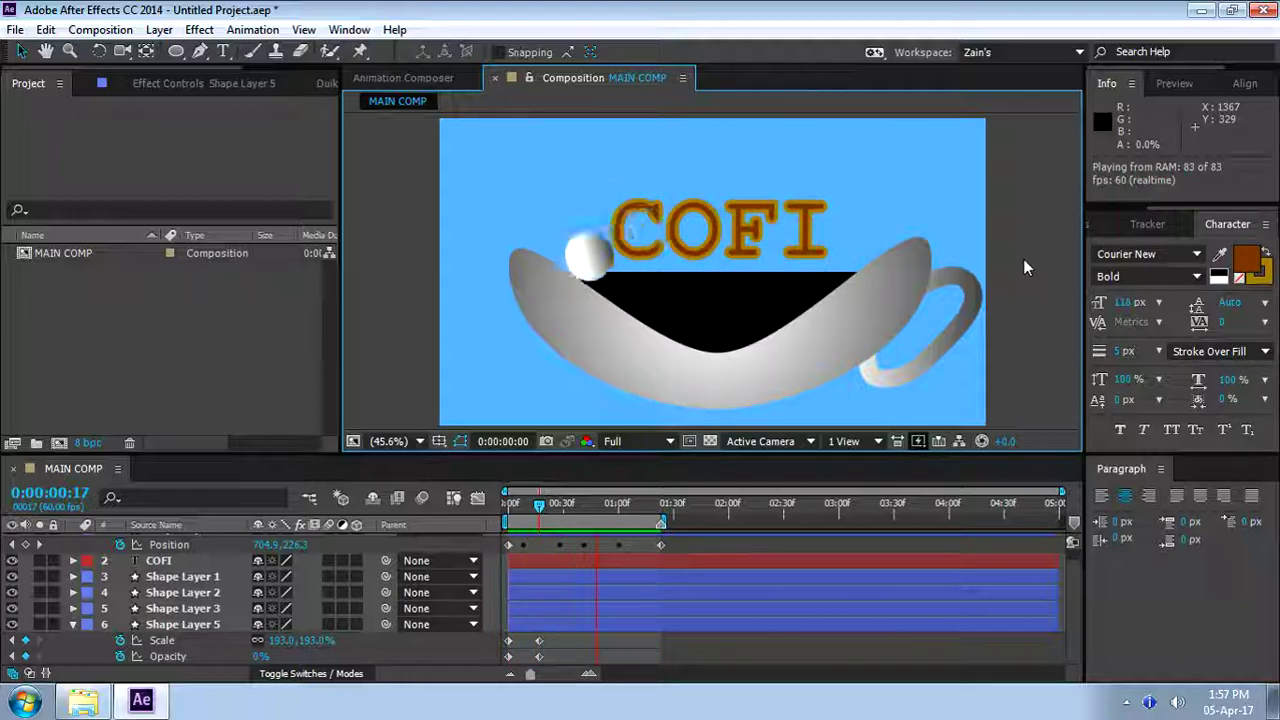
{"action": "key", "text": "space"}
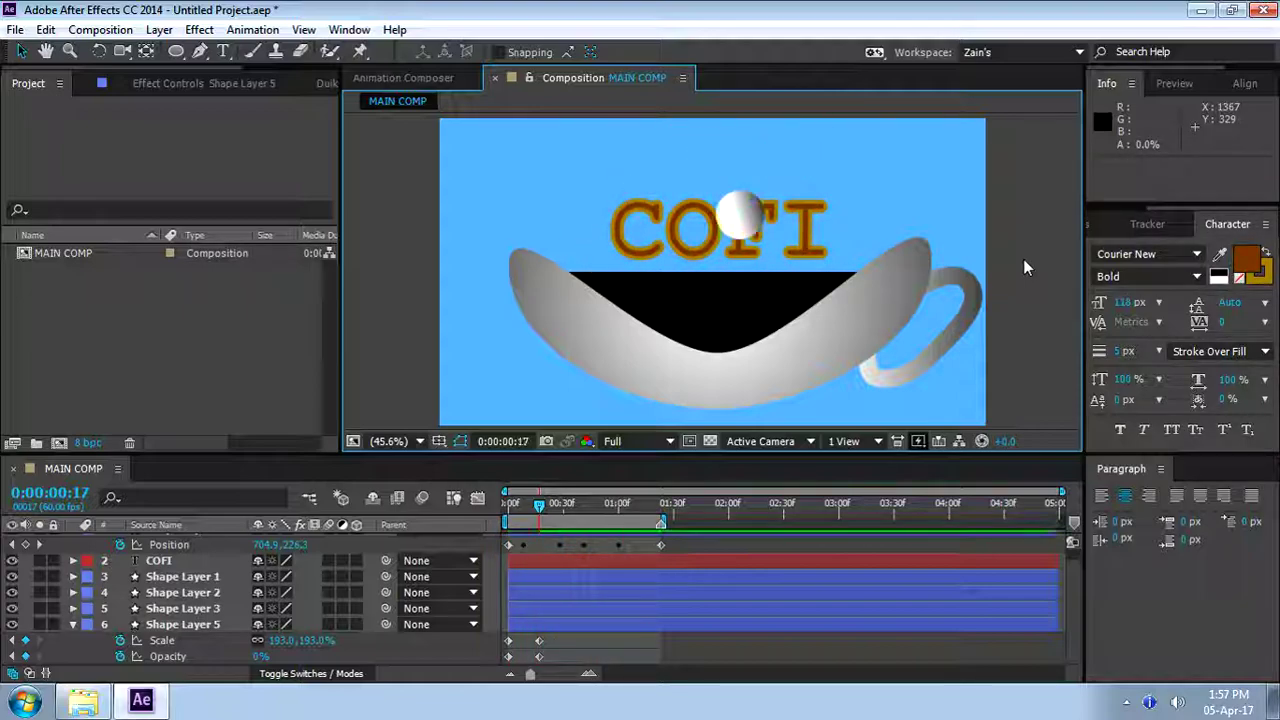
{"action": "left_click", "coordinate": [510, 503]}
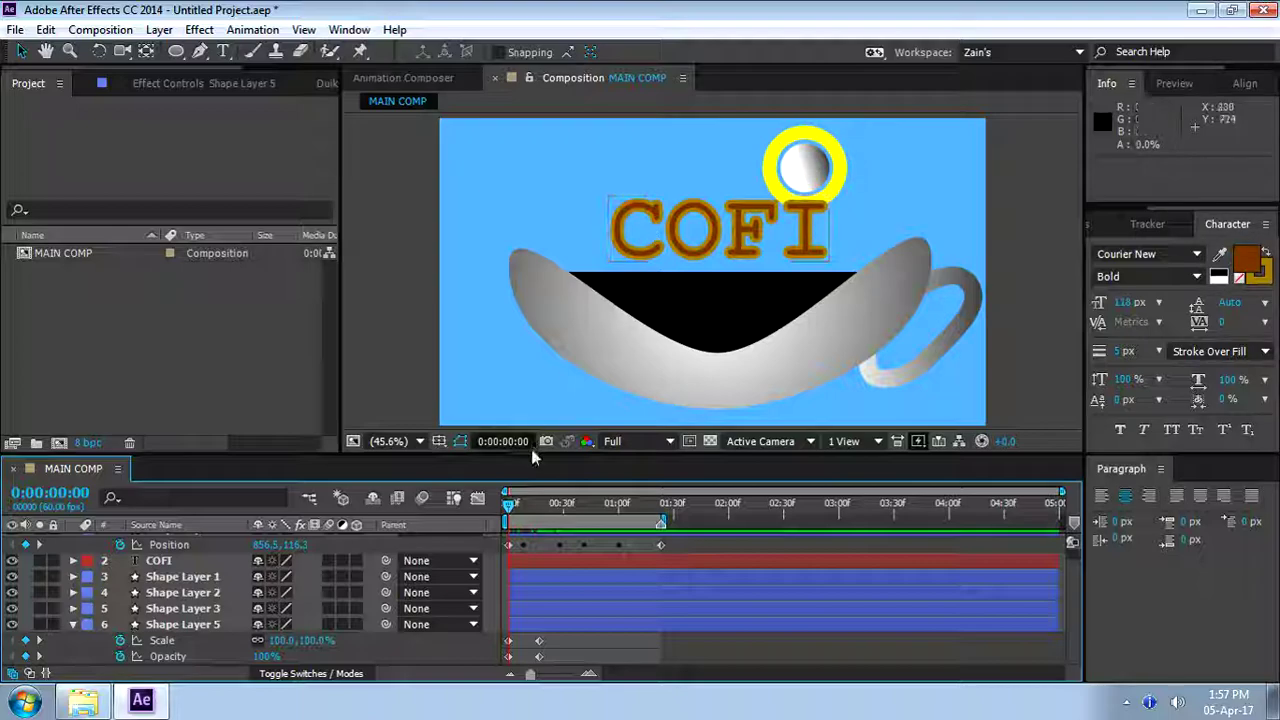
{"action": "left_click_drag", "start_coordinate": [518, 504], "coordinate": [661, 513]}
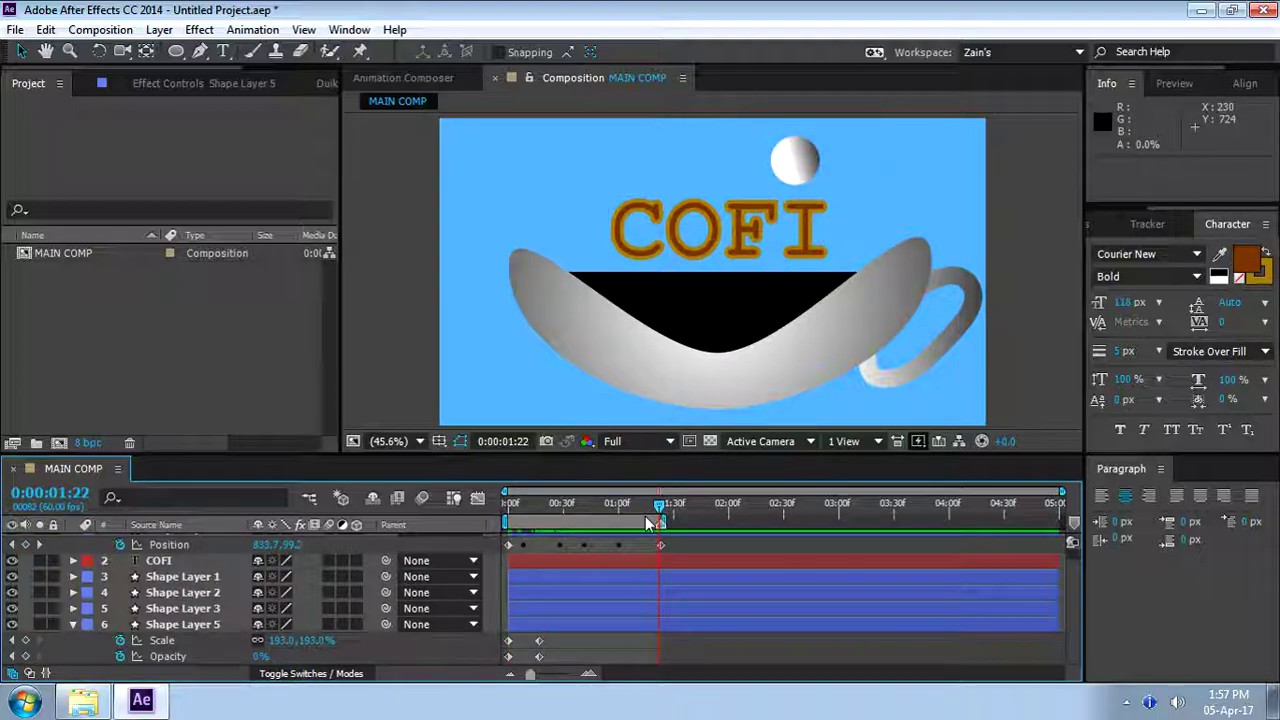
{"action": "key", "text": "Page_Down"}
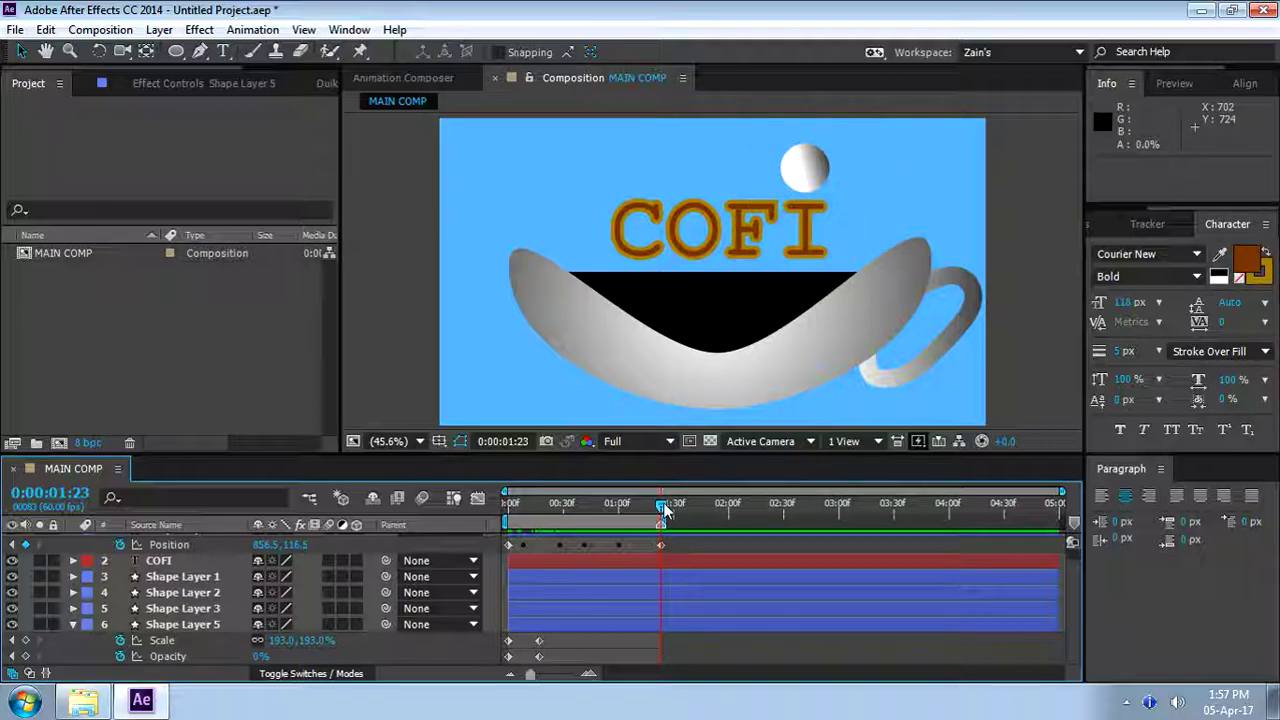
{"action": "left_click_drag", "start_coordinate": [665, 510], "coordinate": [496, 499]}
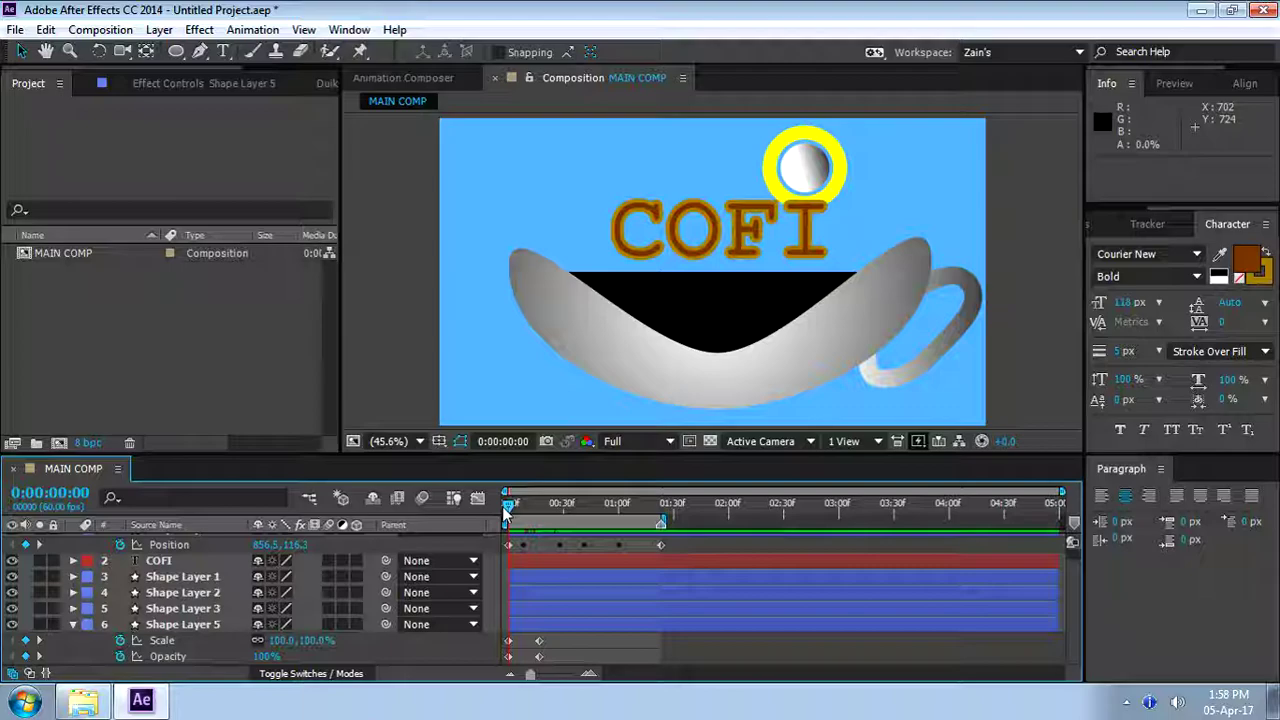
{"action": "key", "text": "space"}
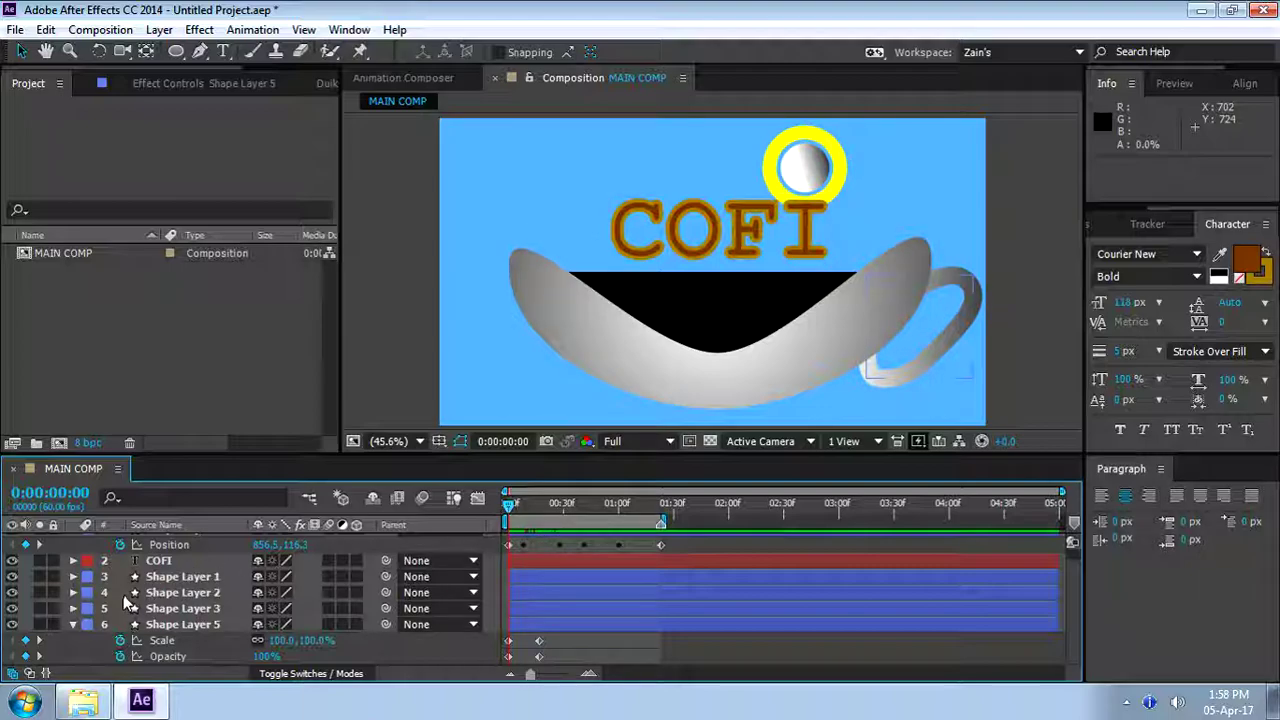
{"action": "left_click", "coordinate": [72, 624]}
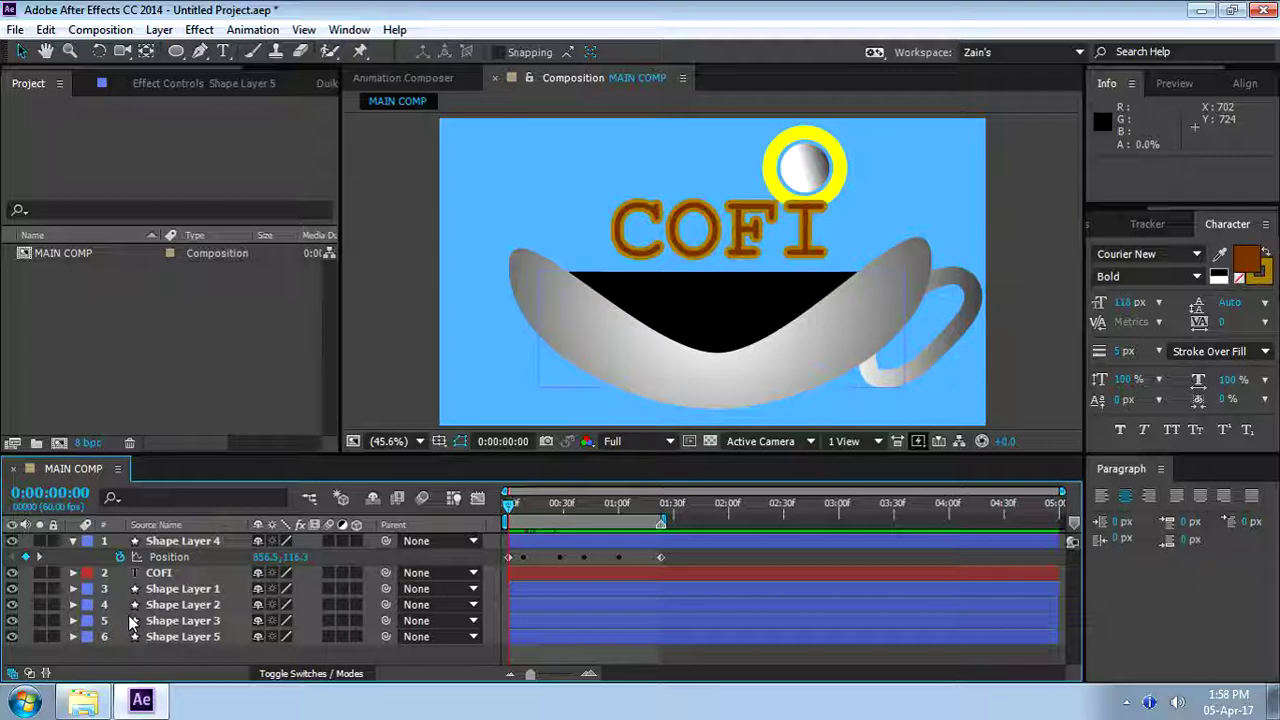
{"action": "key", "text": "space"}
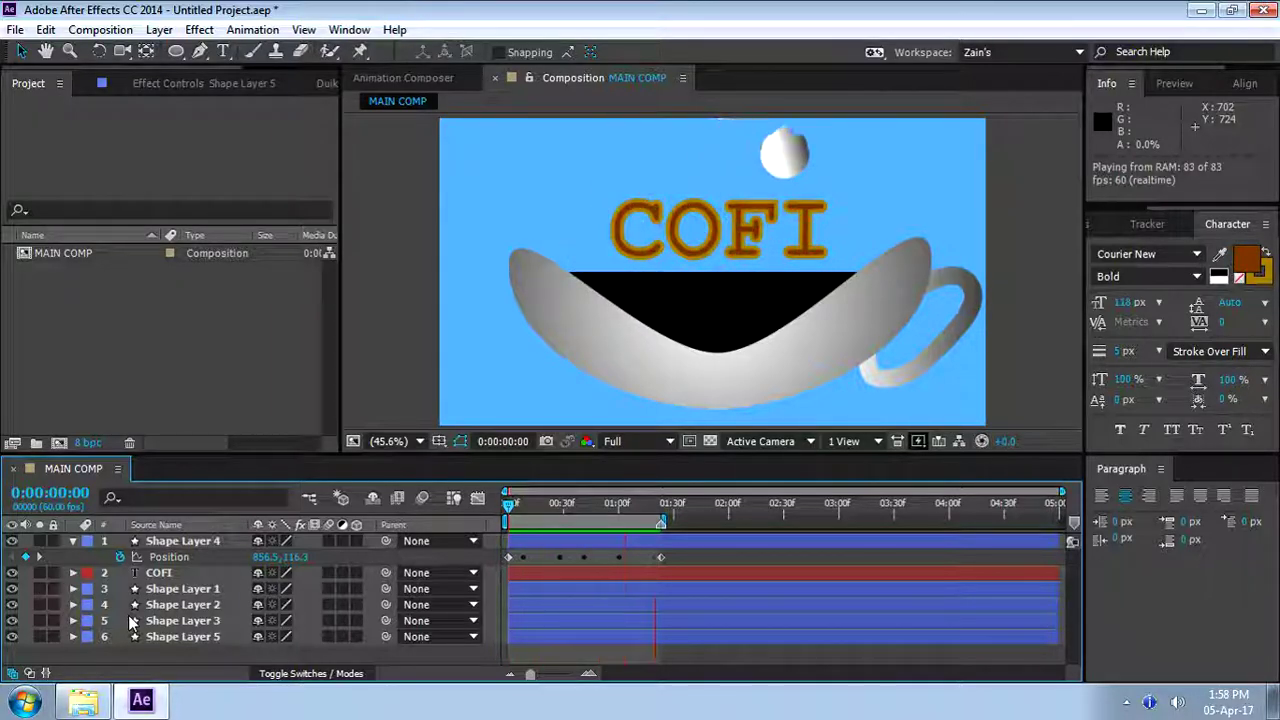
{"action": "key", "text": "space"}
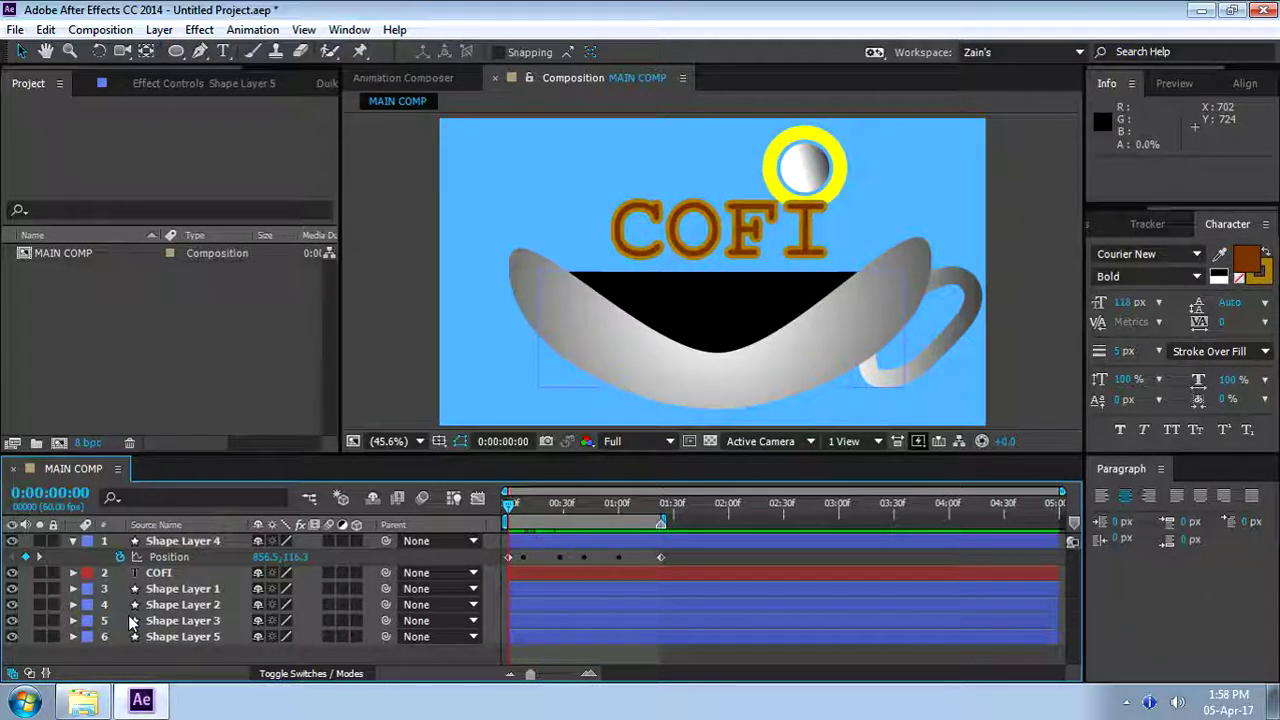
Apply the Roughen Edges effect to Shape Layer 3, the black coffee shape, and set its Border to 130.50
{"action": "left_click", "coordinate": [175, 605]}
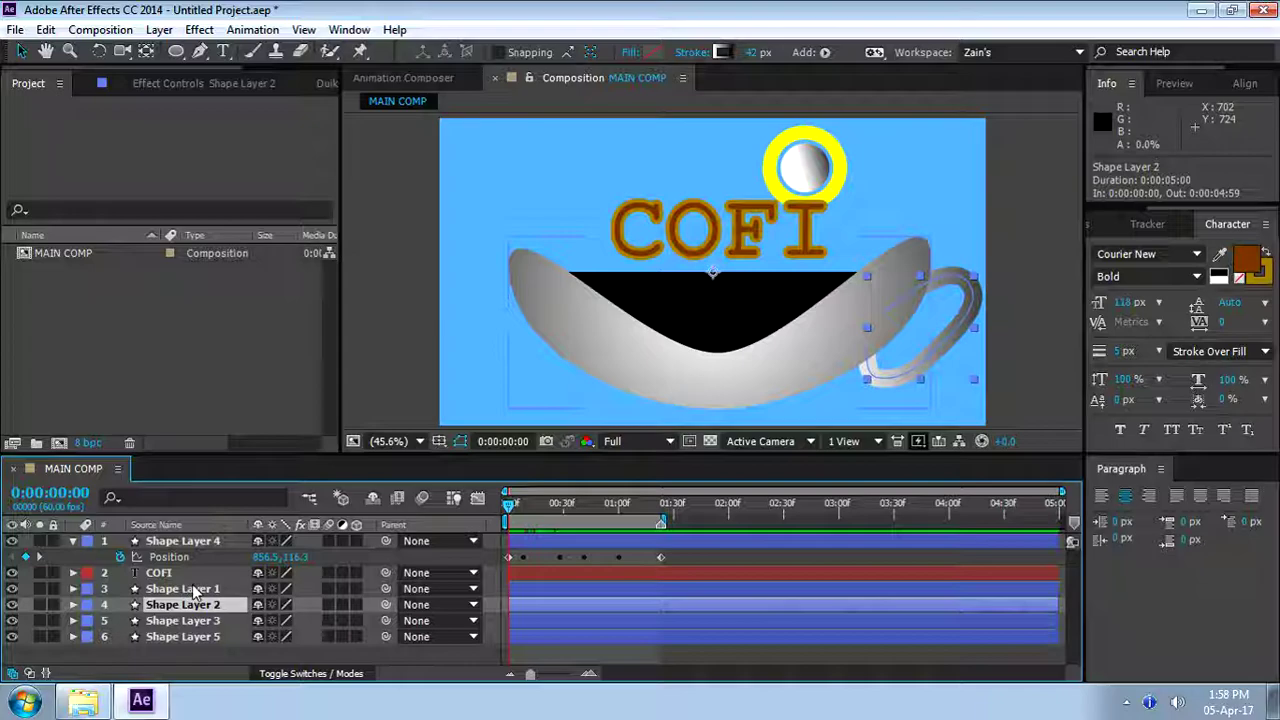
{"action": "left_click", "coordinate": [182, 589]}
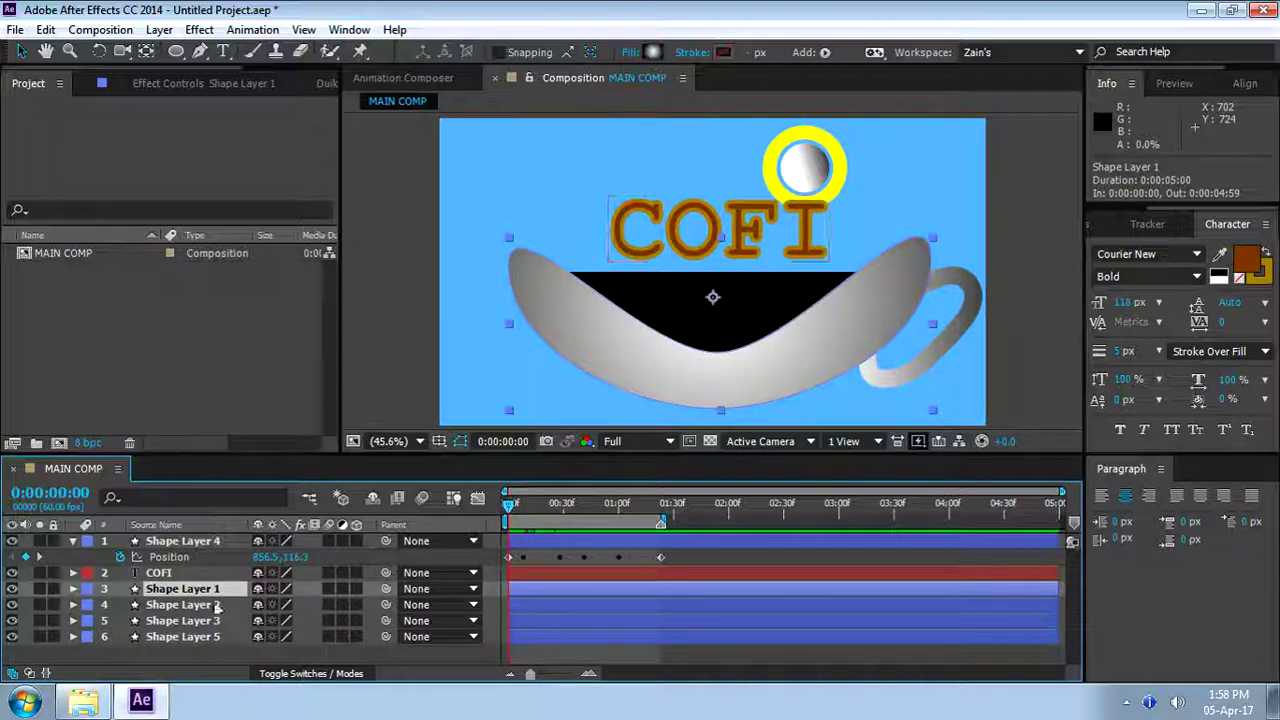
{"action": "left_click", "coordinate": [183, 621]}
{"action": "left_click", "coordinate": [212, 80]}
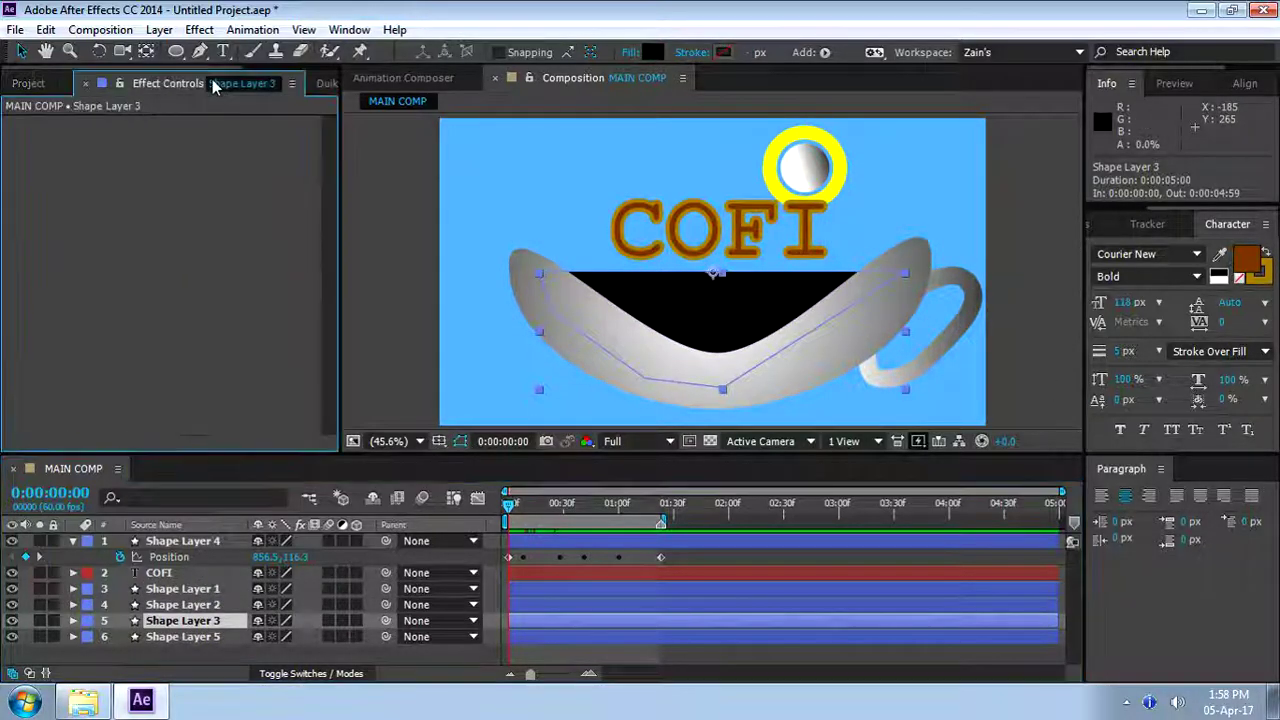
{"action": "right_click", "coordinate": [160, 620]}
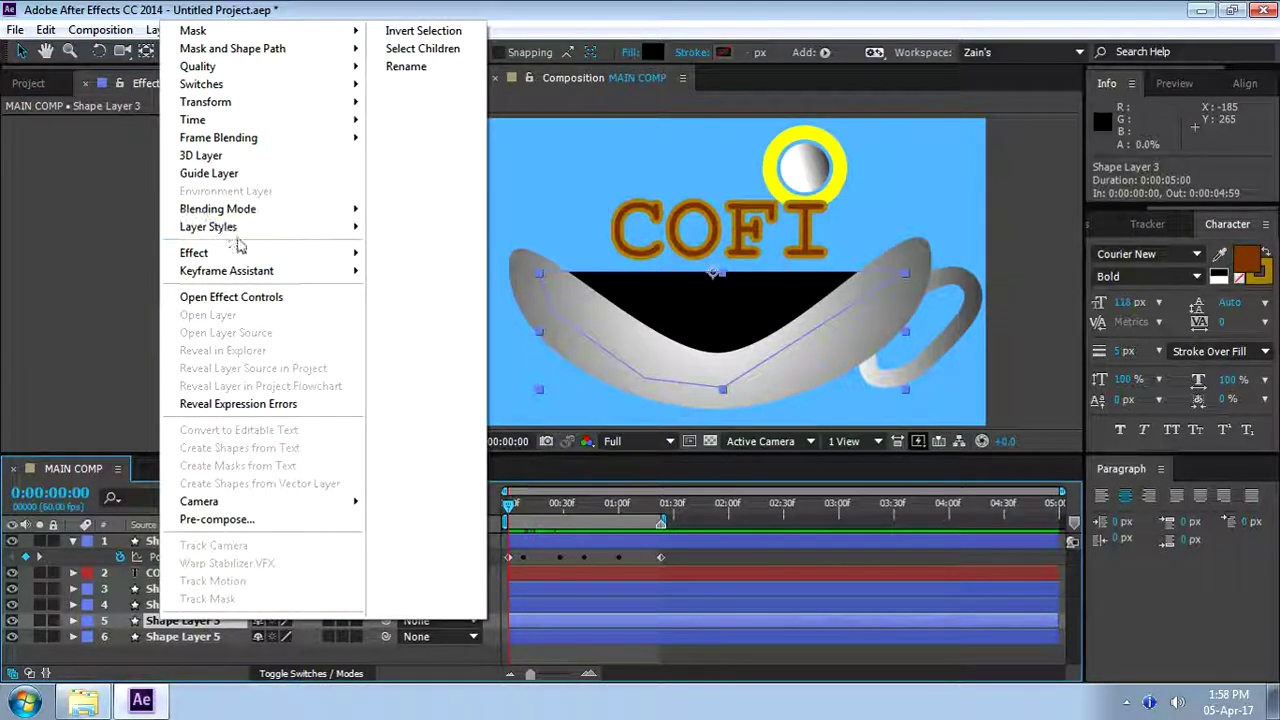
{"action": "mouse_move", "coordinate": [230, 253]}
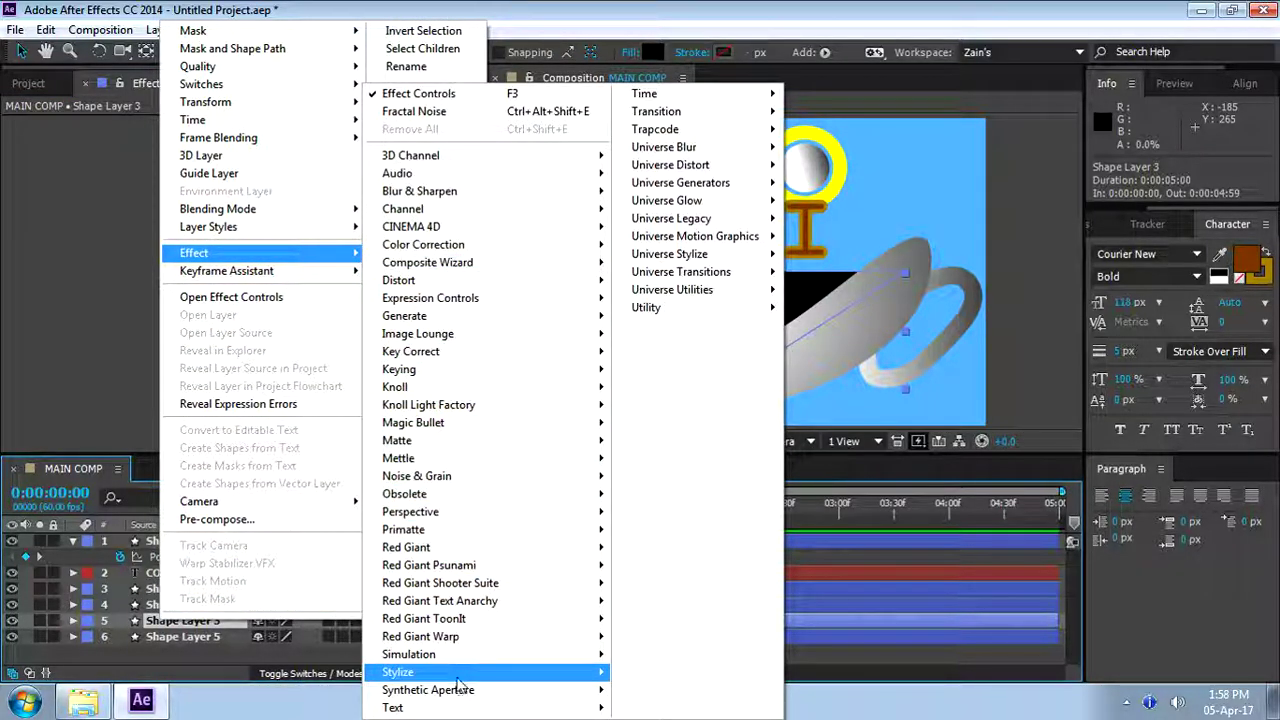
{"action": "mouse_move", "coordinate": [430, 672]}
{"action": "left_click", "coordinate": [687, 590]}
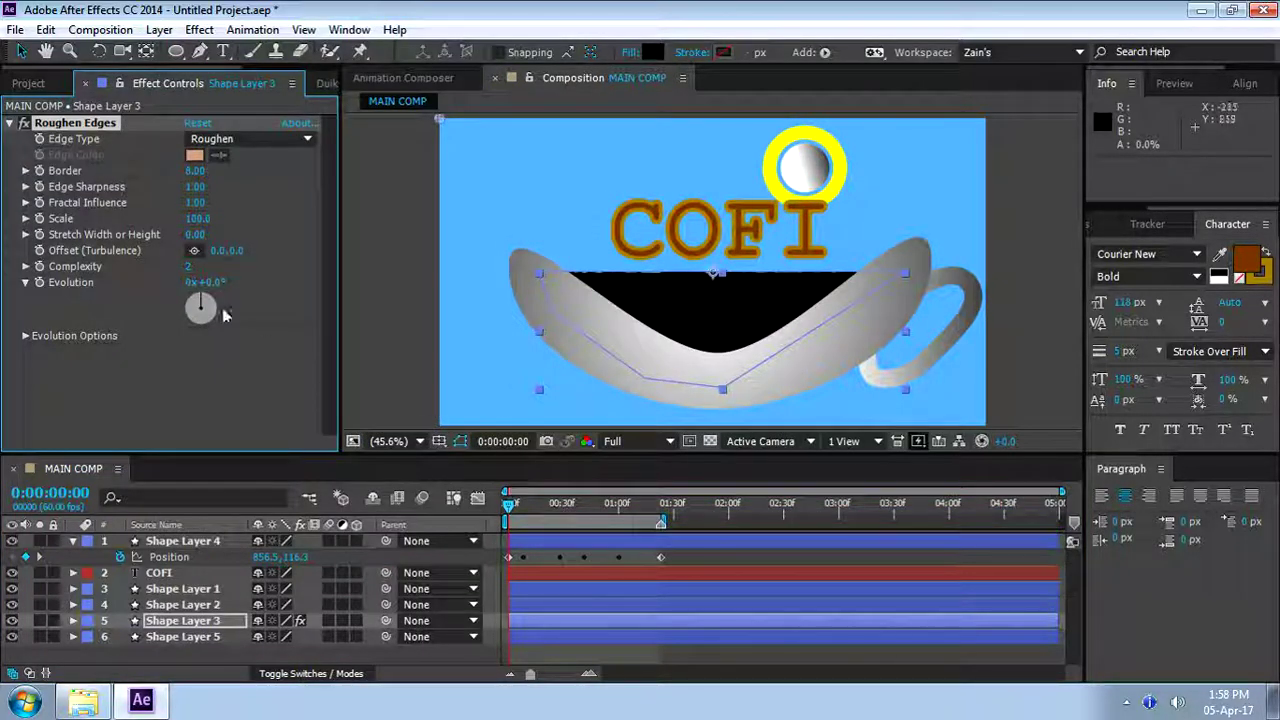
{"action": "left_click_drag", "start_coordinate": [194, 171], "coordinate": [298, 171]}
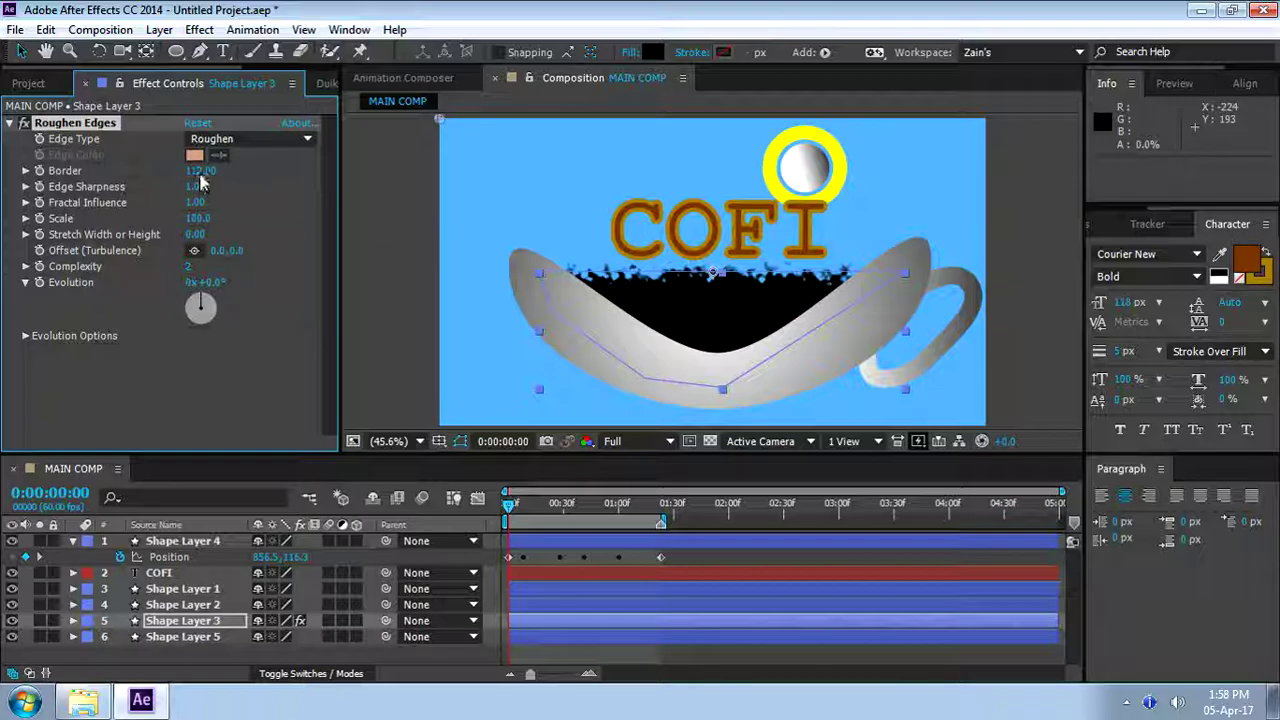
{"action": "left_click_drag", "start_coordinate": [207, 172], "coordinate": [341, 228]}
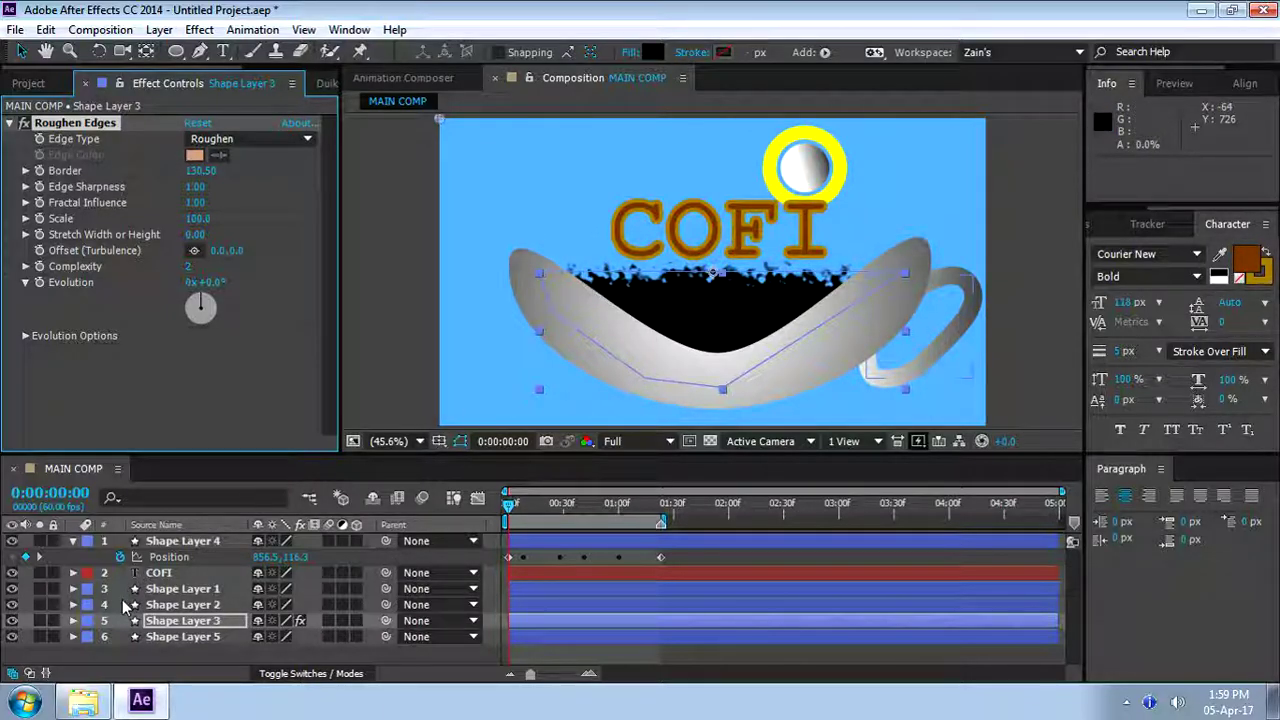
Start keyframing the Roughen Edges Evolution on Shape Layer 3 at 0:00:00:00 with 0x+0.0°, and reveal its keyframed properties
{"action": "left_click", "coordinate": [757, 566]}
{"action": "left_click_drag", "start_coordinate": [510, 505], "coordinate": [476, 558]}
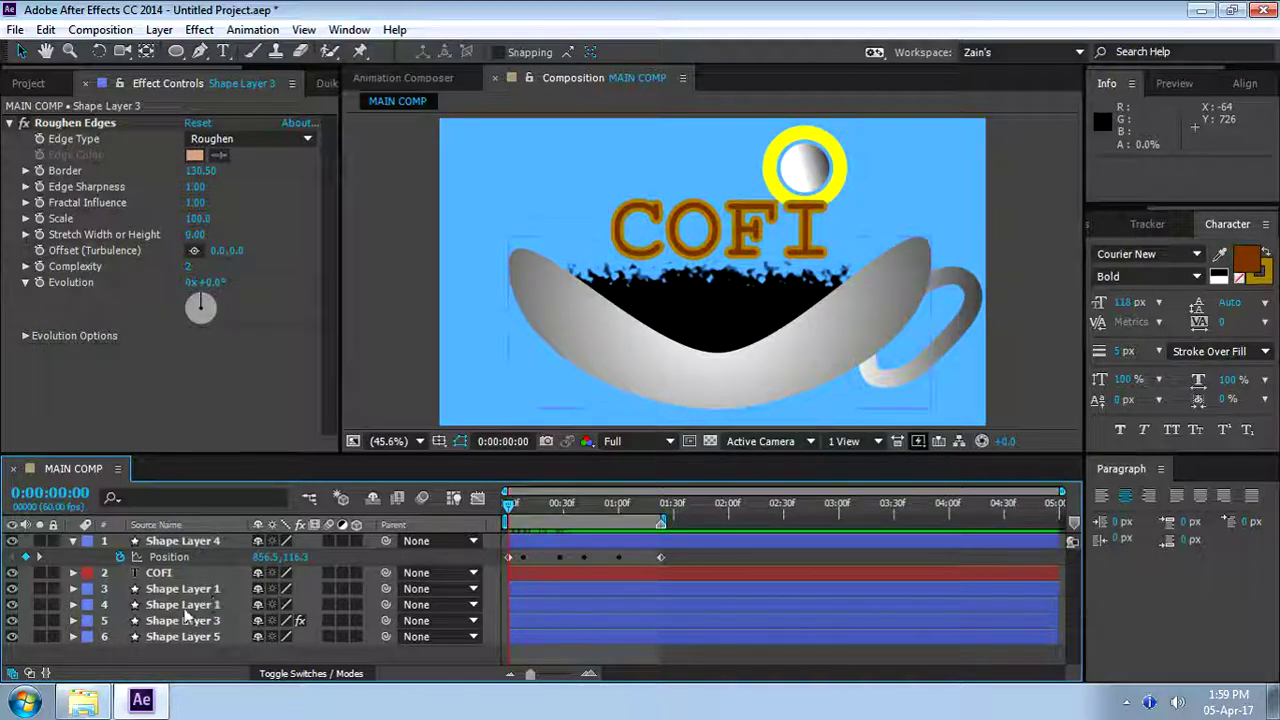
{"action": "left_click", "coordinate": [70, 124]}
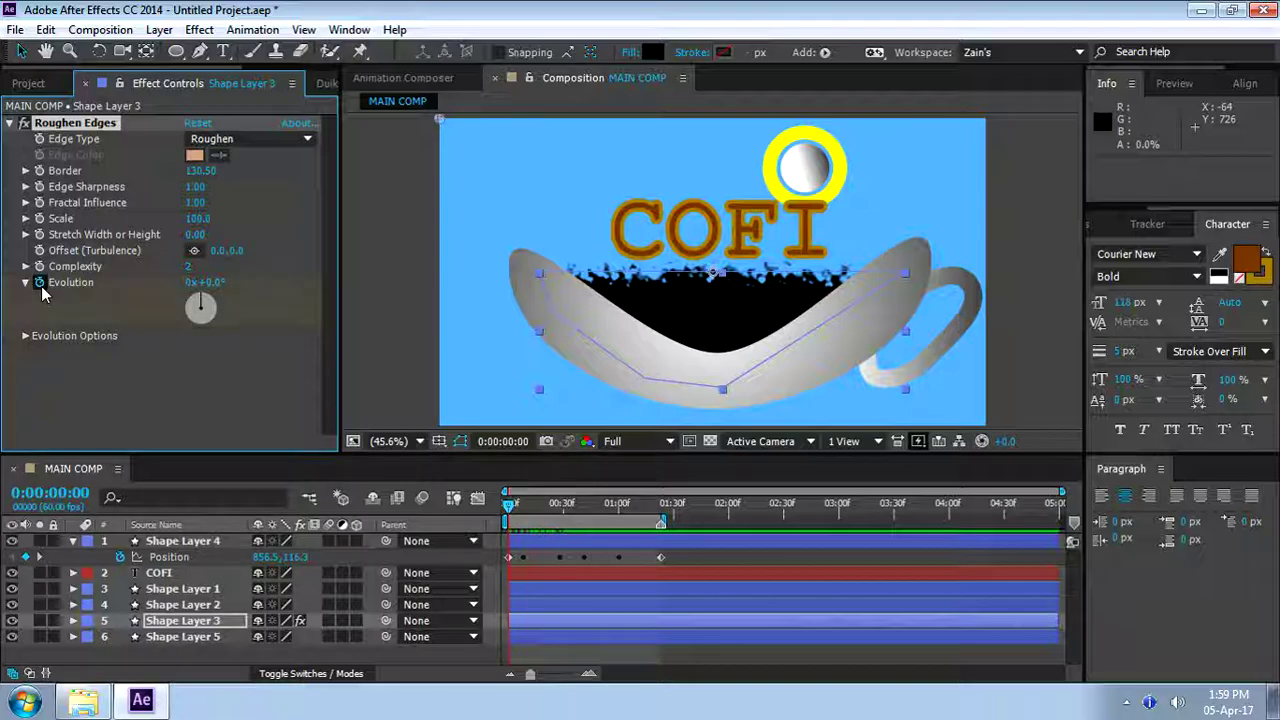
{"action": "left_click", "coordinate": [168, 630]}
{"action": "key", "text": "u"}
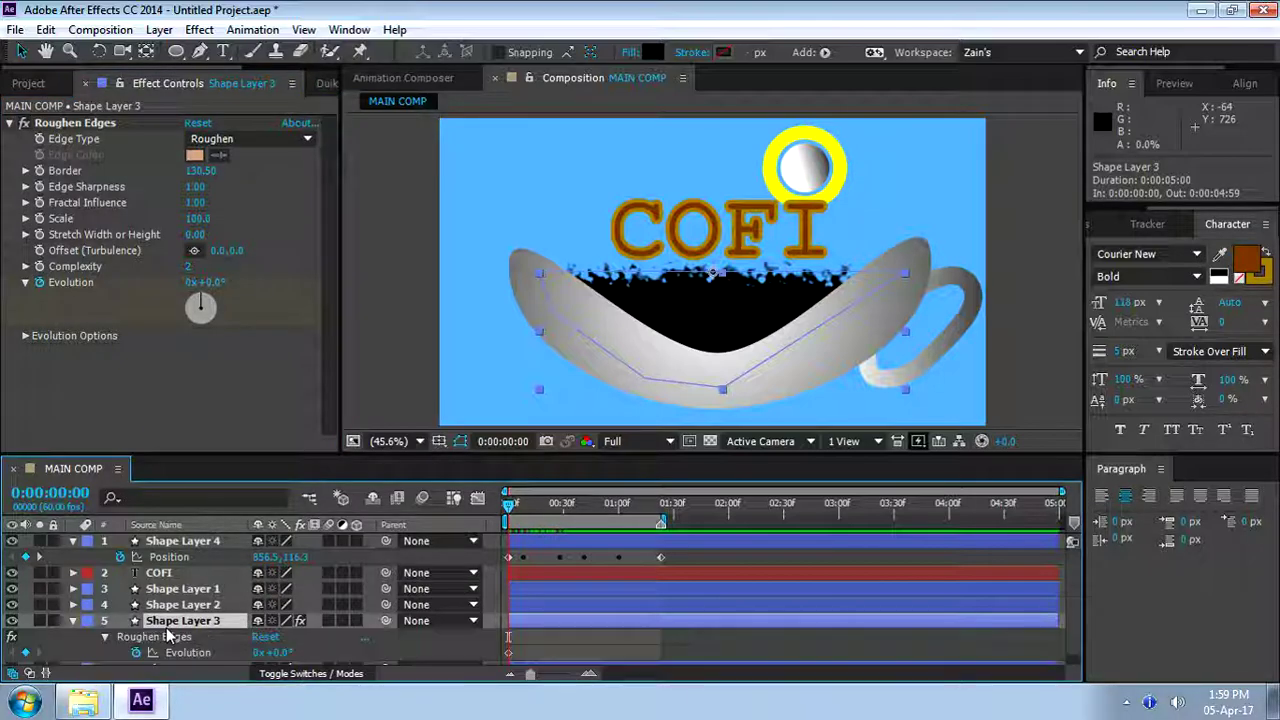
Keyframe the Evolution of Shape Layer 3's Roughen Edges at 0:00:01:23 with 1x+0.0°
{"action": "left_click_drag", "start_coordinate": [512, 508], "coordinate": [662, 512]}
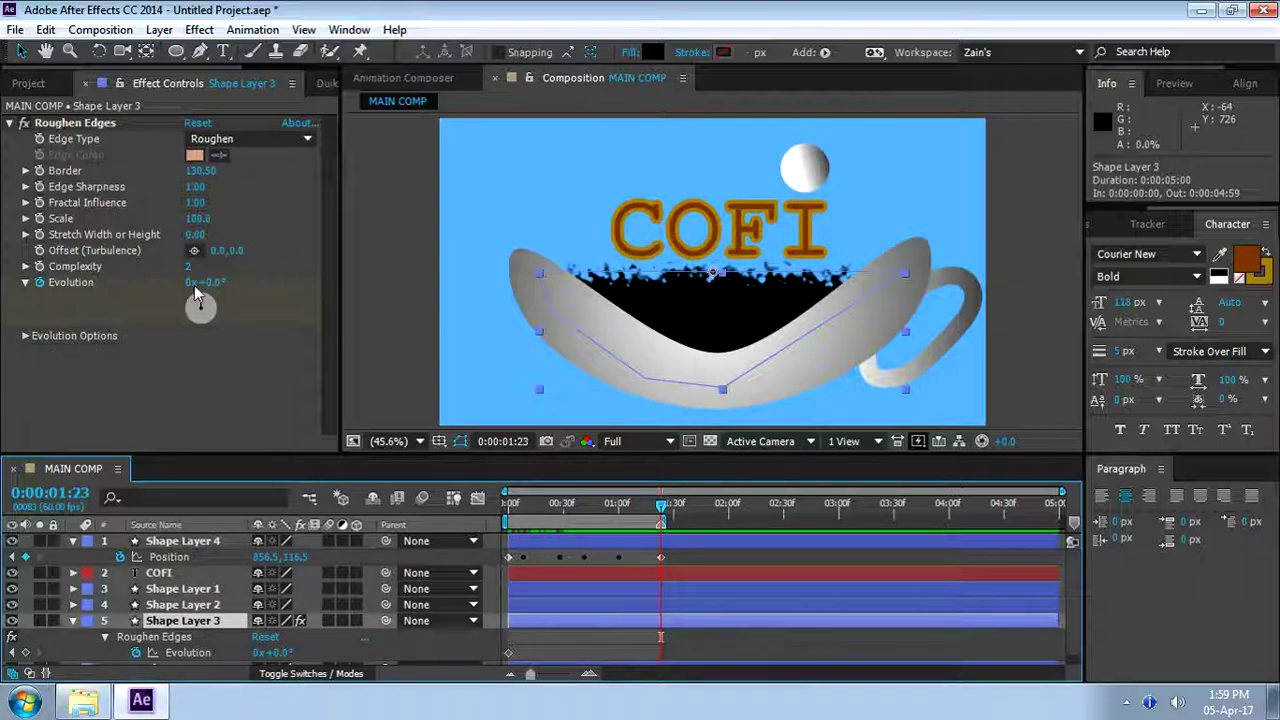
{"action": "left_click", "coordinate": [193, 283]}
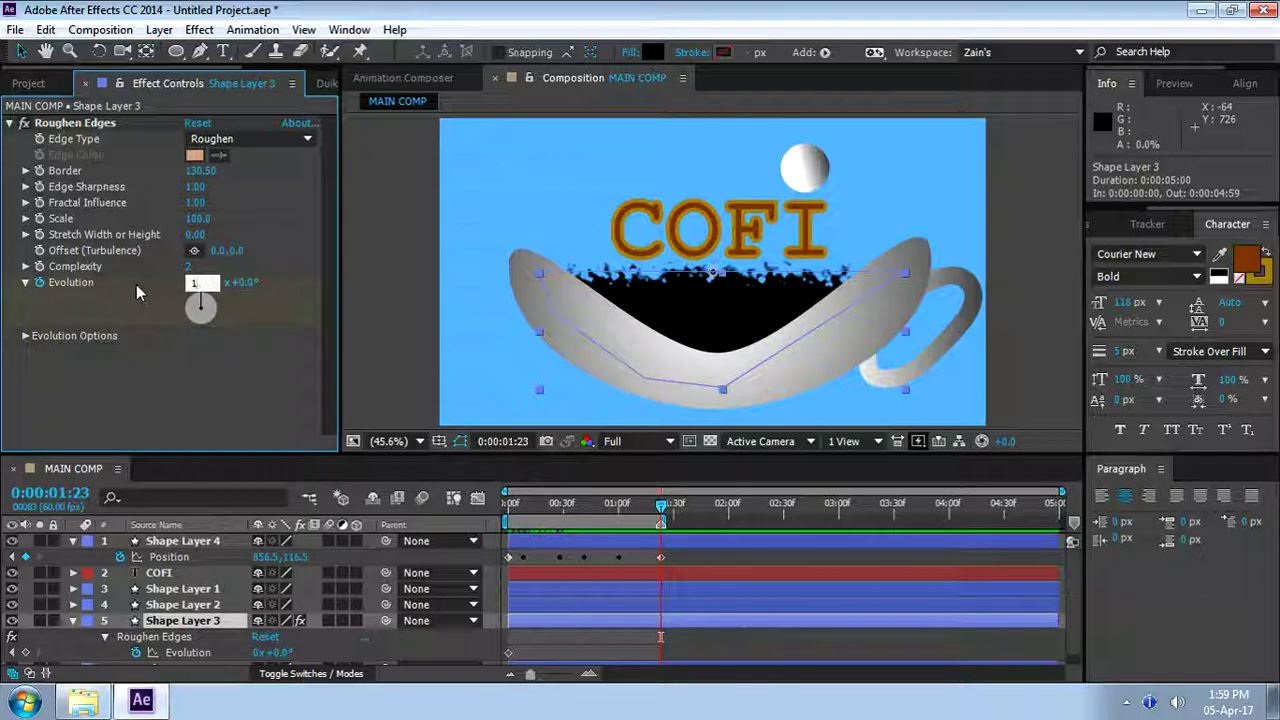
{"action": "key", "text": "Return"}
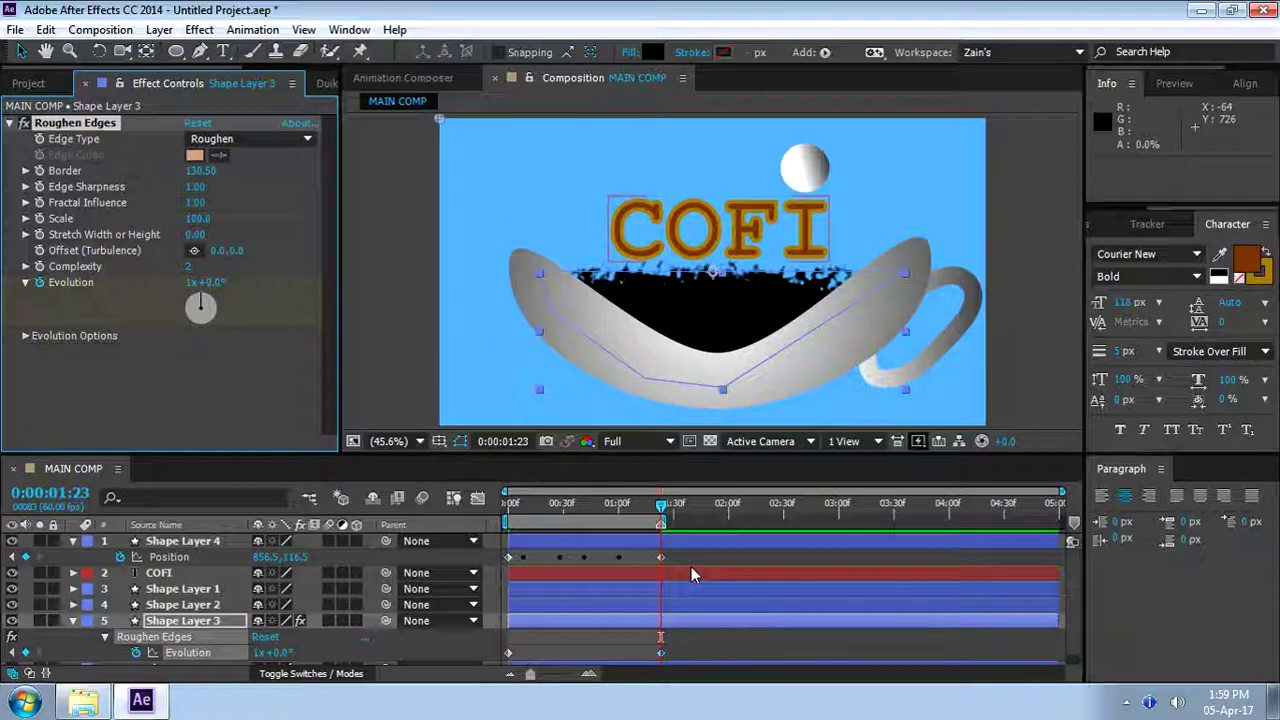
Preview the animated coffee surface together with the bouncing ball
{"action": "left_click_drag", "start_coordinate": [661, 507], "coordinate": [573, 512]}
{"action": "left_click", "coordinate": [918, 425]}
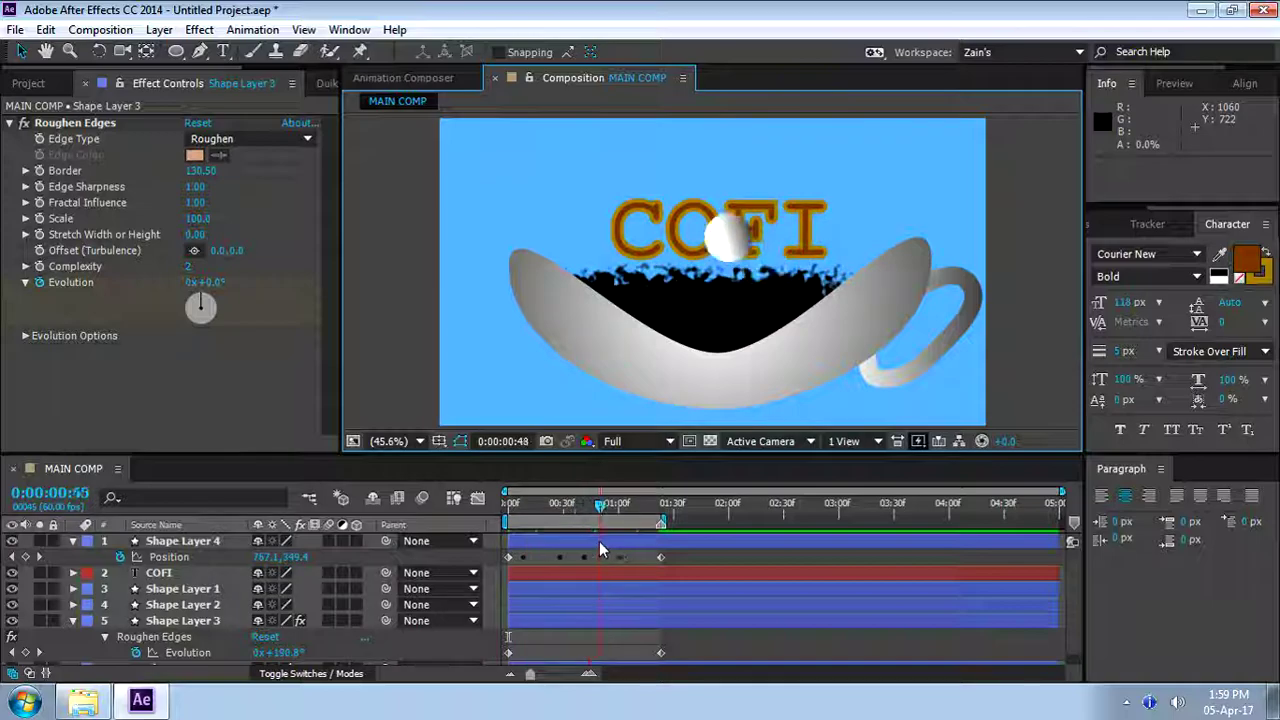
{"action": "key", "text": "space"}
{"action": "key", "text": "space"}
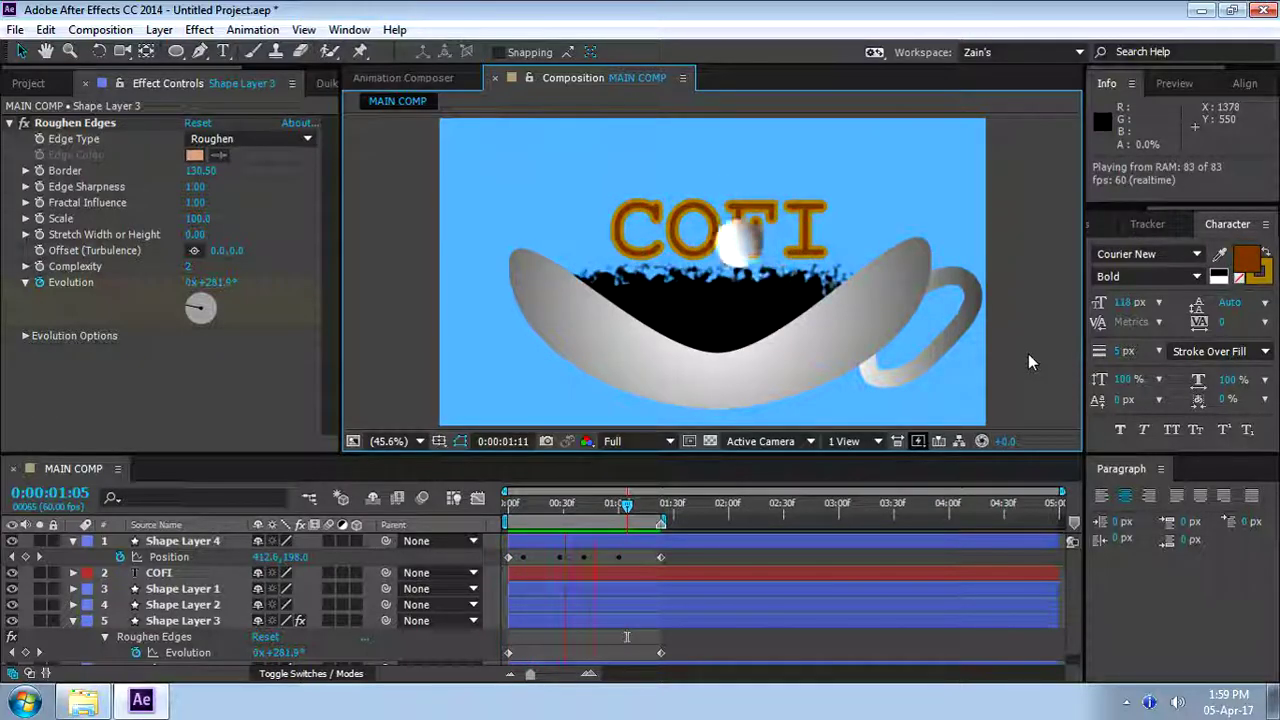
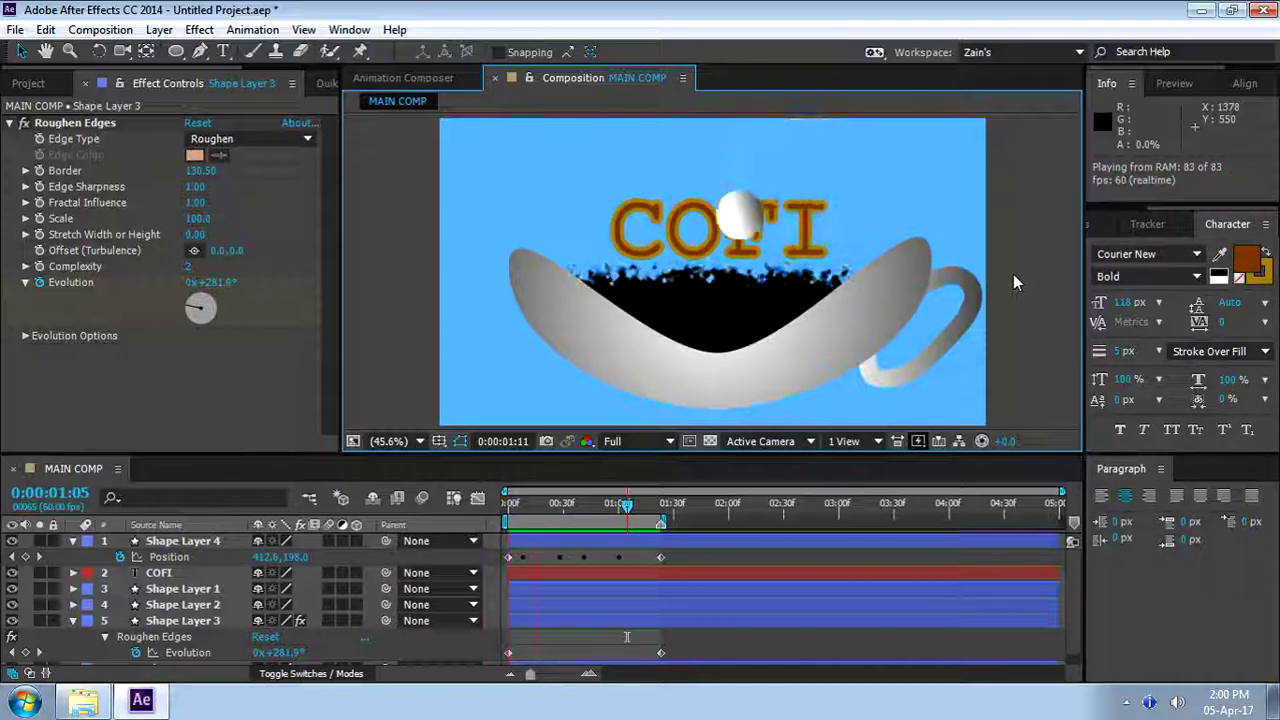
{"action": "key", "text": "space"}
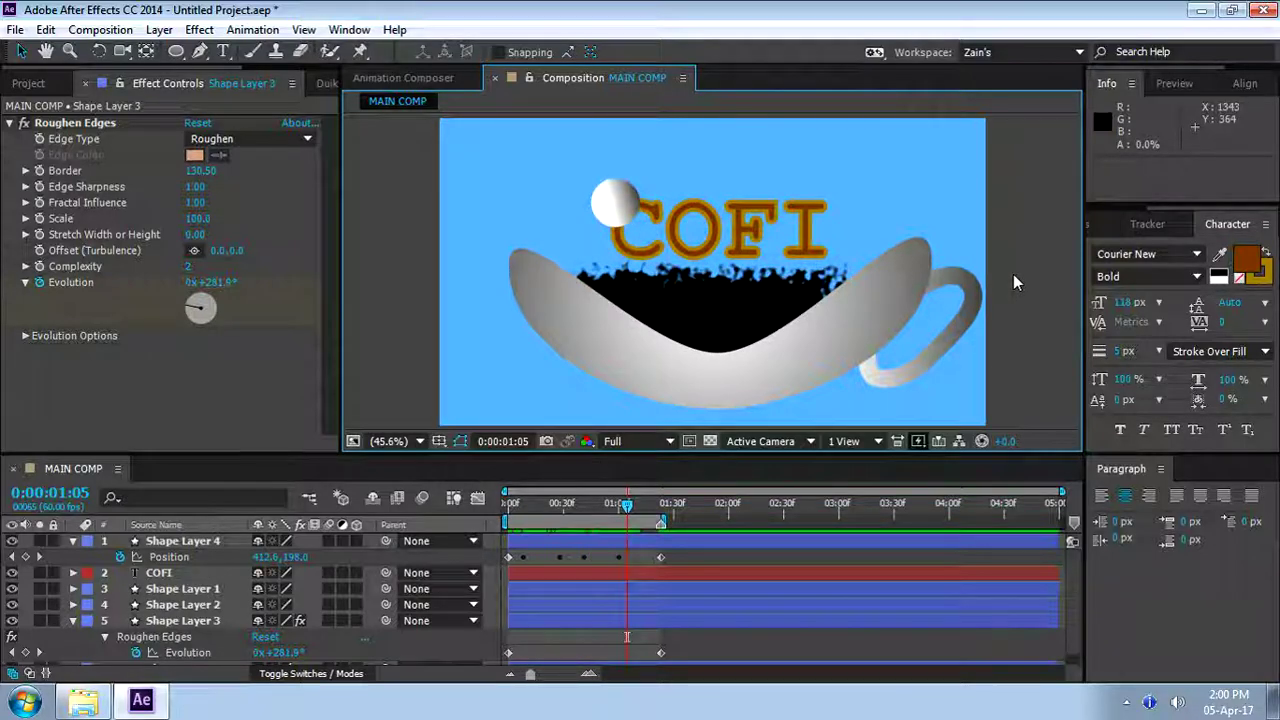
Enable Cycle Evolution in the Evolution Options of Shape Layer 3's Roughen Edges, with a cycle of 1 revolution
{"action": "left_click", "coordinate": [106, 187]}
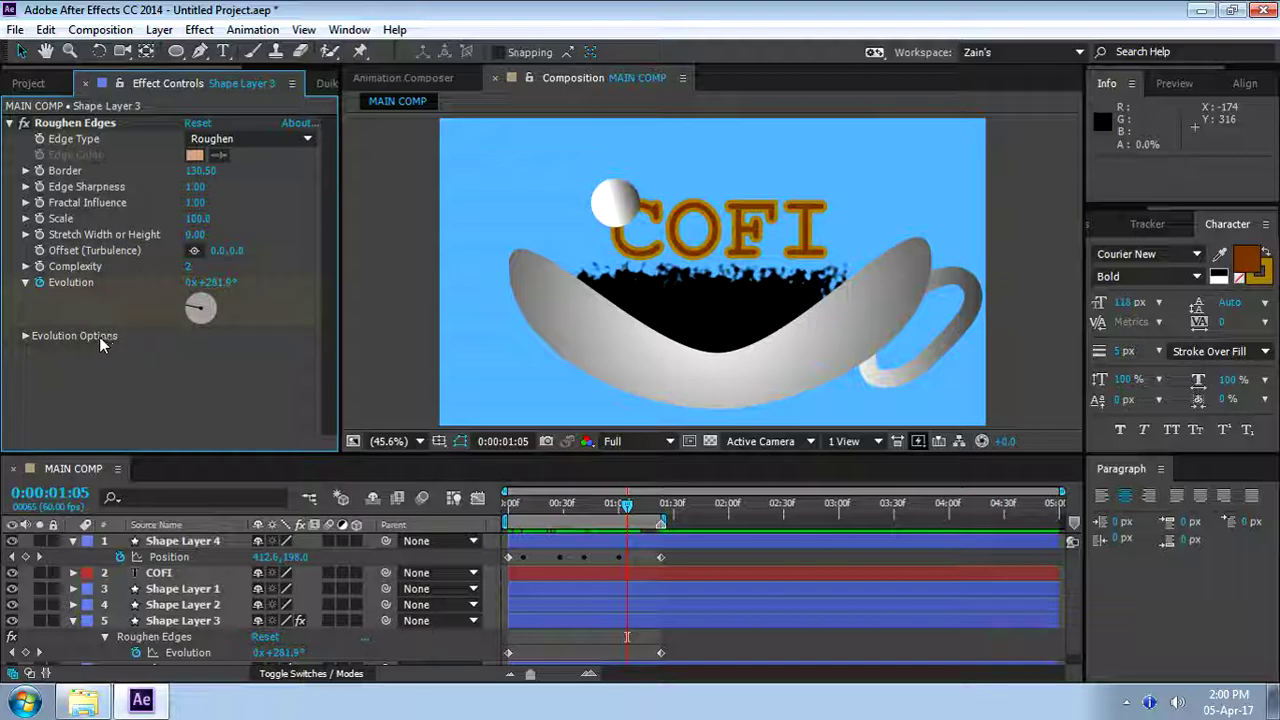
{"action": "left_click", "coordinate": [26, 336]}
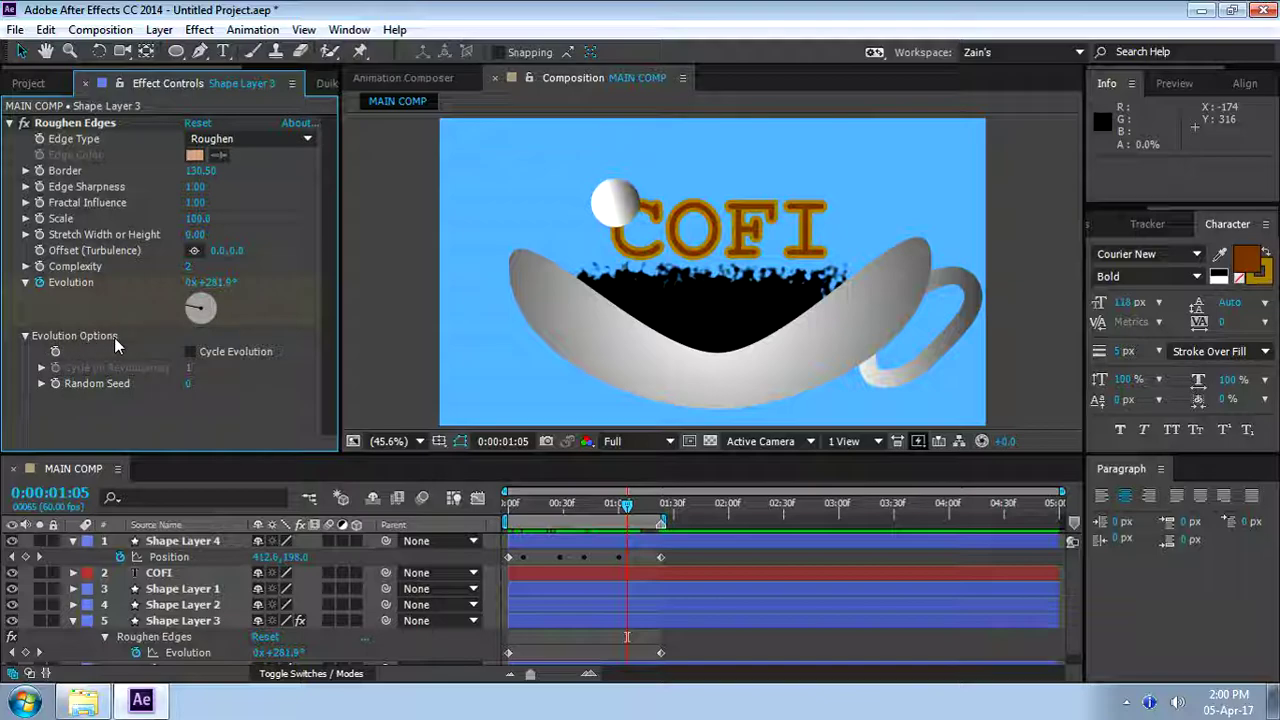
{"action": "left_click", "coordinate": [100, 124]}
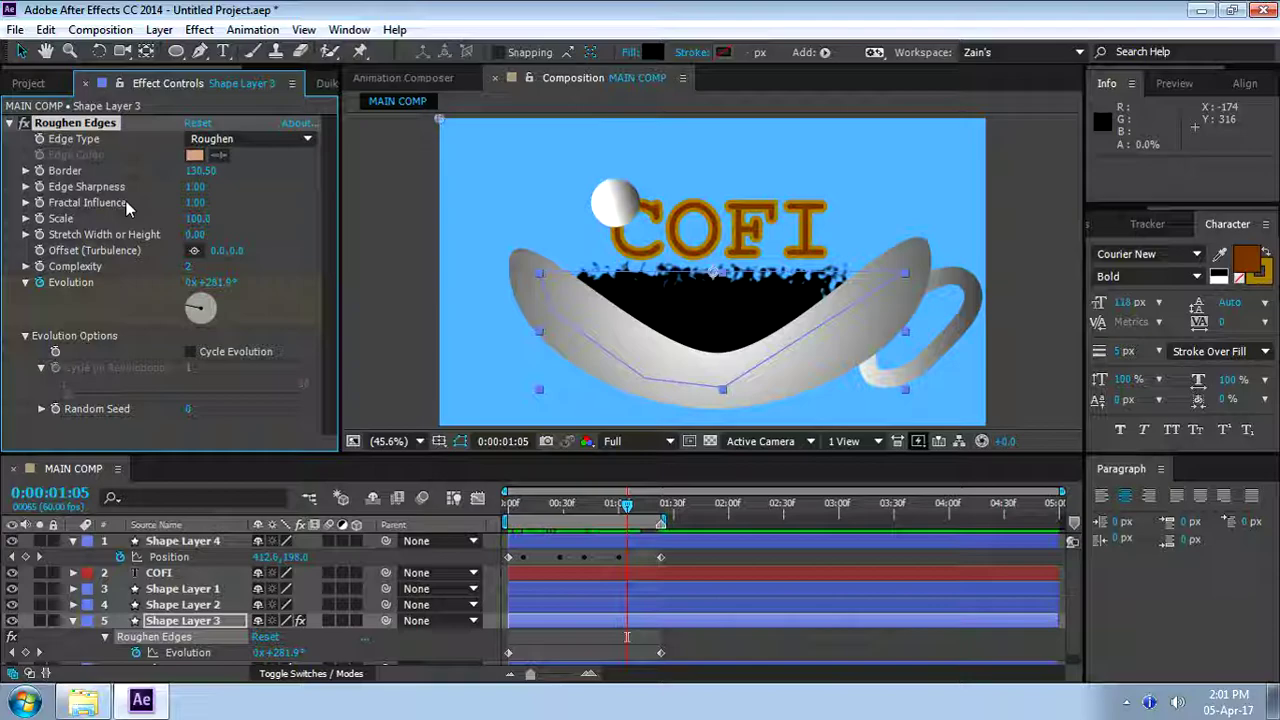
{"action": "left_click", "coordinate": [118, 431]}
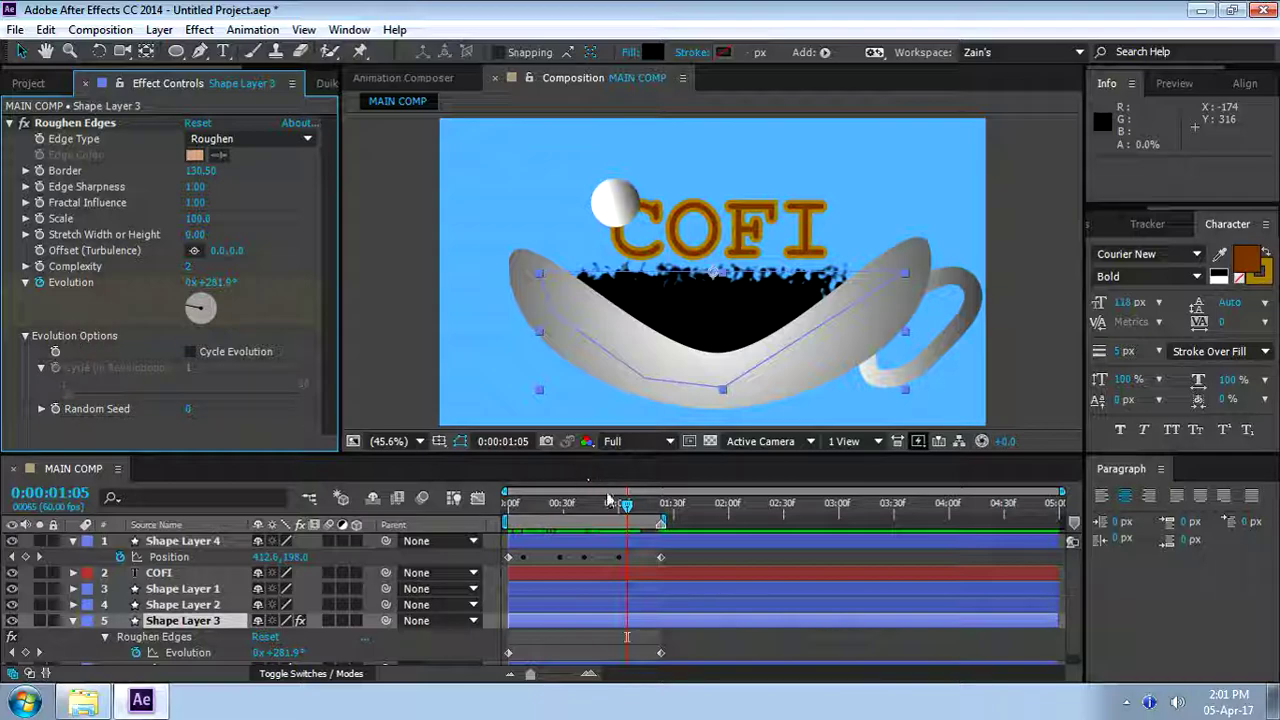
{"action": "left_click_drag", "start_coordinate": [625, 510], "coordinate": [508, 505]}
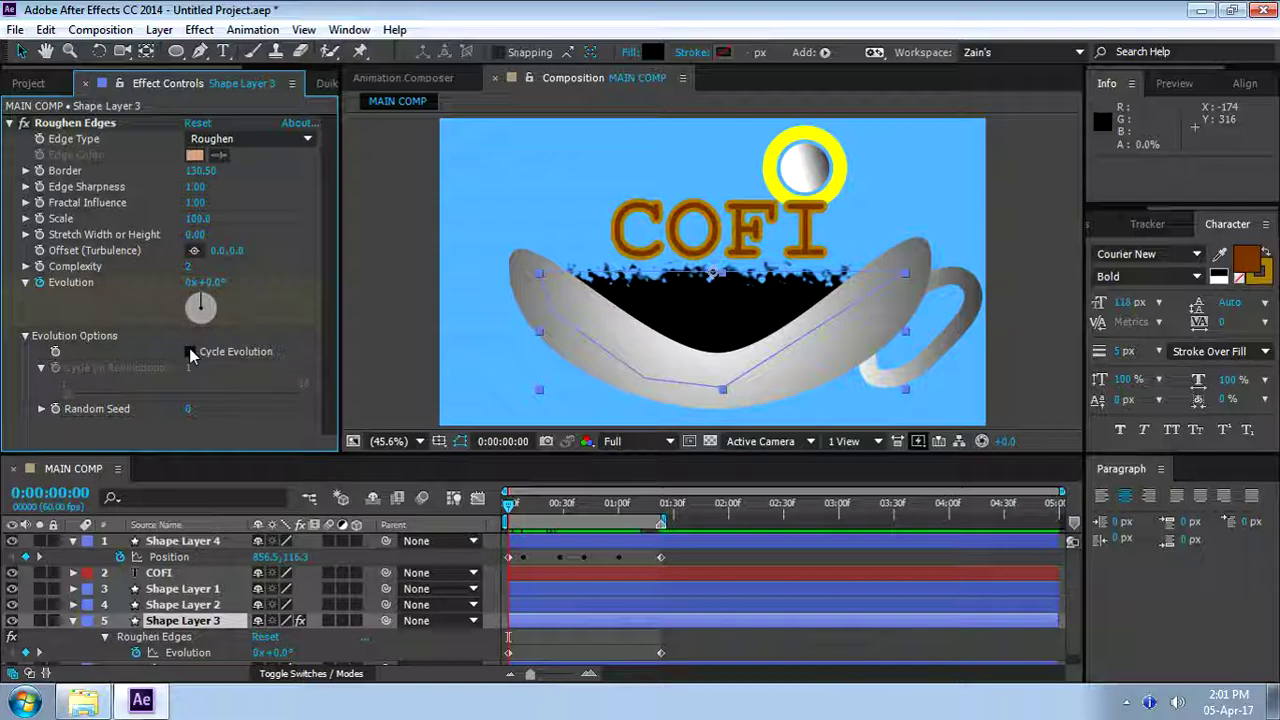
{"action": "left_click", "coordinate": [190, 352]}
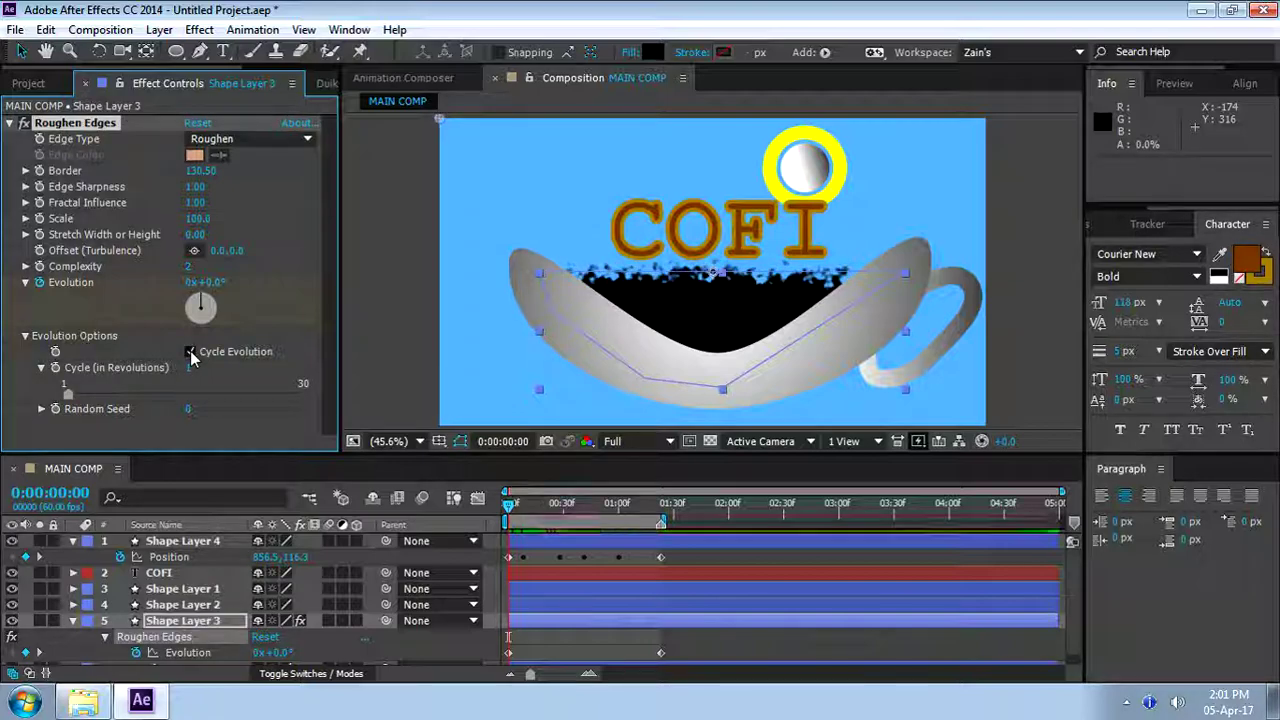
{"action": "left_click", "coordinate": [194, 368]}
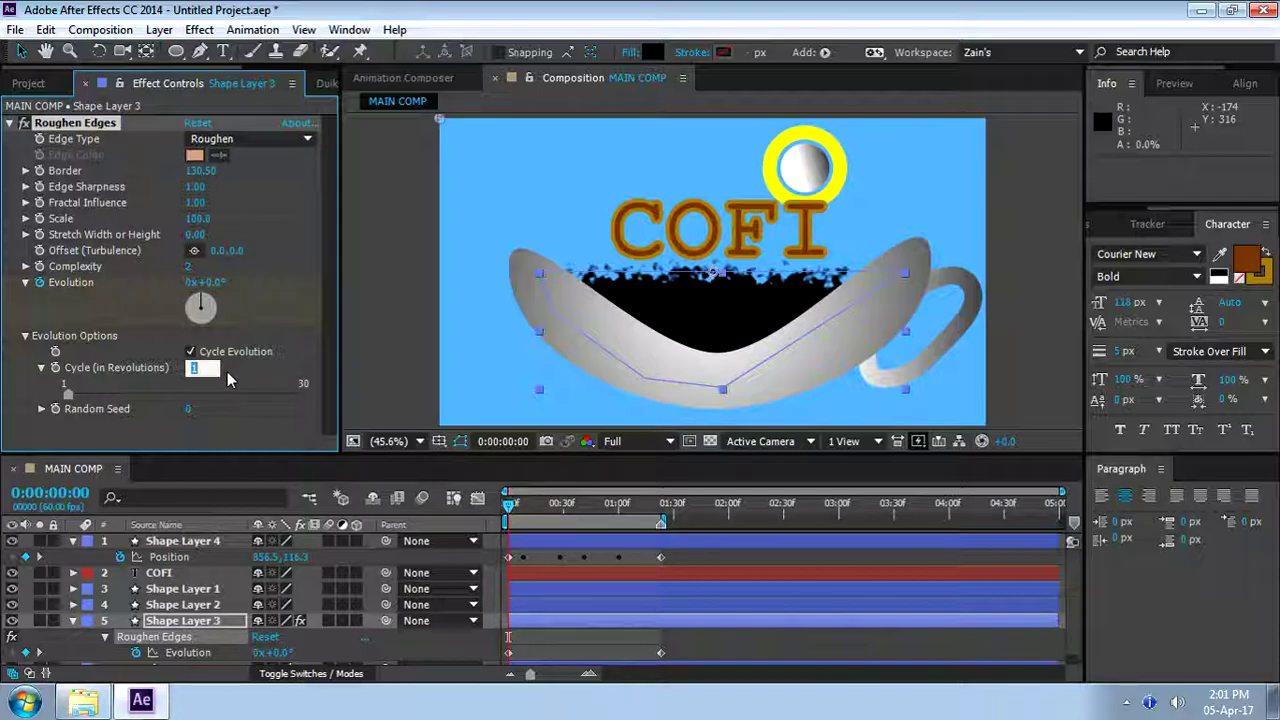
{"action": "key", "text": "Return"}
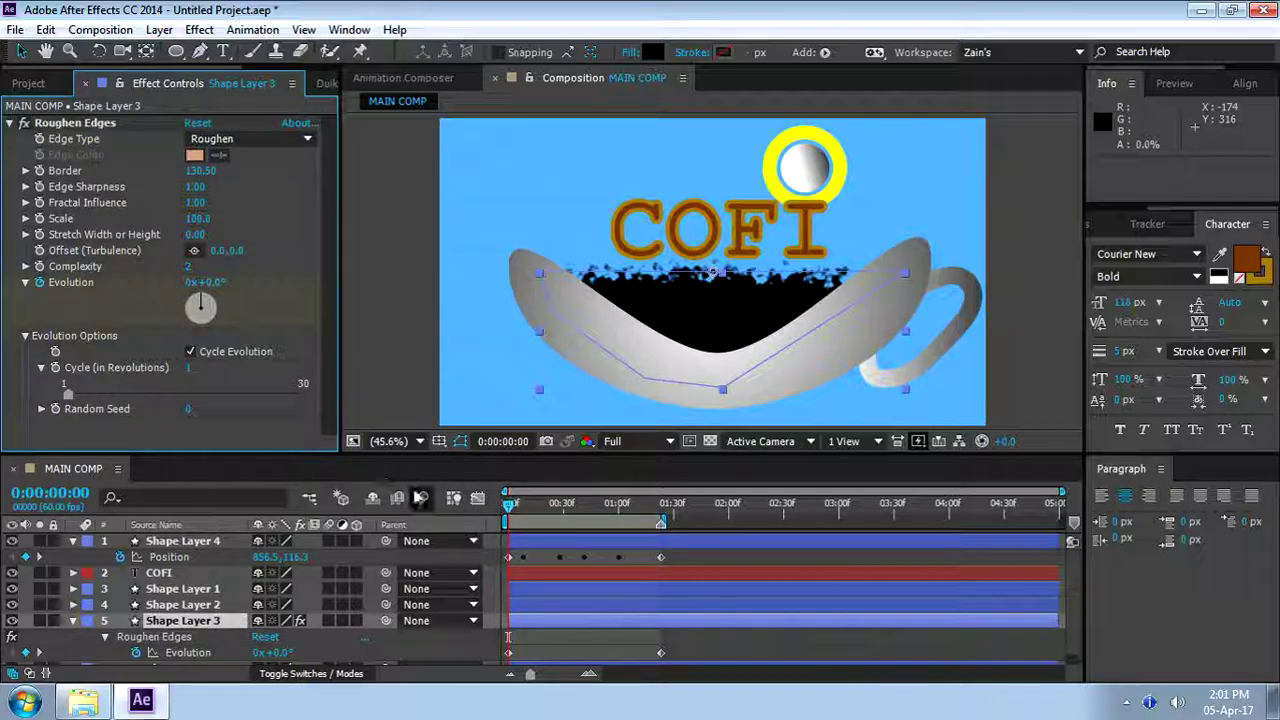
Go to the end keyframe at 0:00:01:23 and enter 1 for Cycle (in Revolutions)
{"action": "left_click_drag", "start_coordinate": [512, 528], "coordinate": [660, 530]}
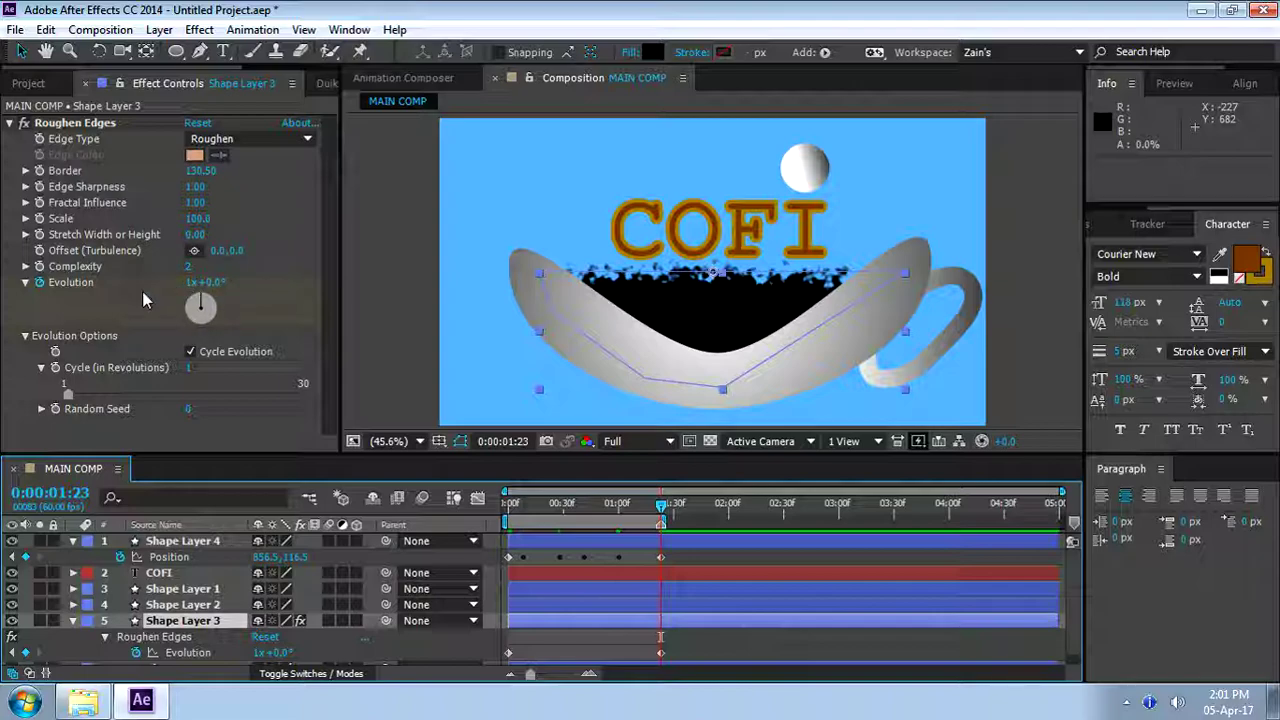
{"action": "left_click", "coordinate": [113, 331]}
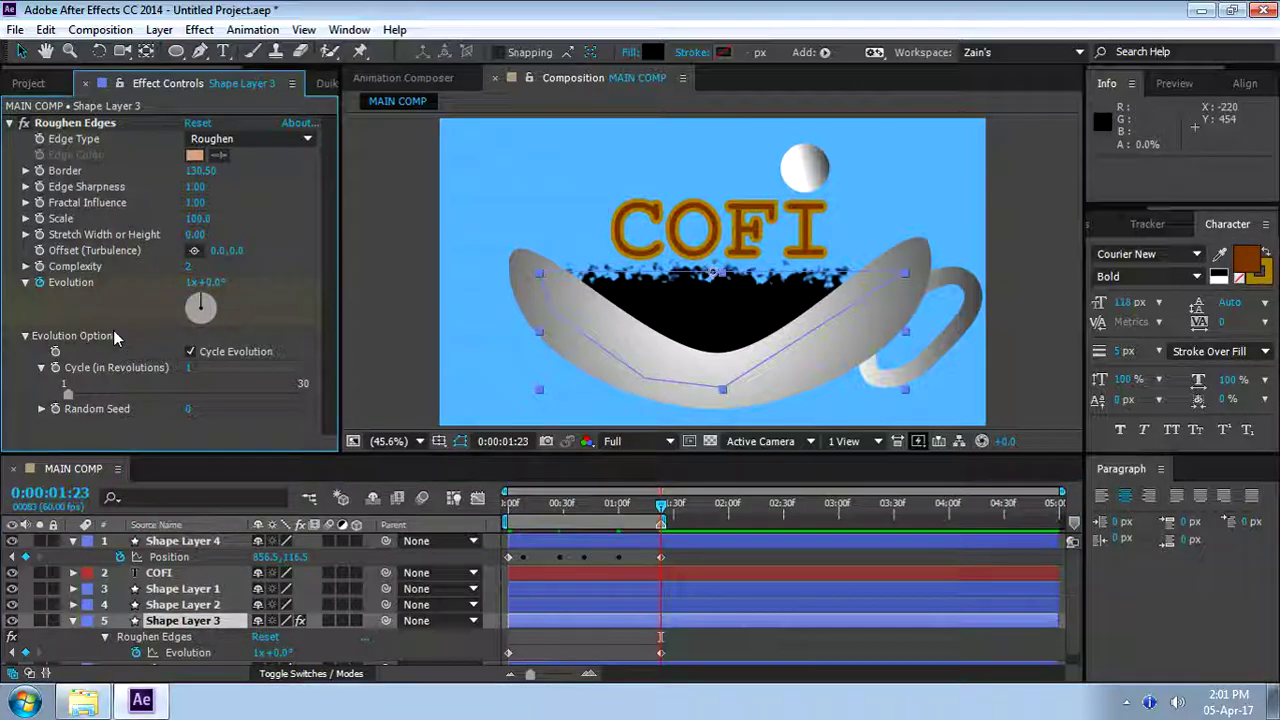
{"action": "left_click", "coordinate": [193, 368]}
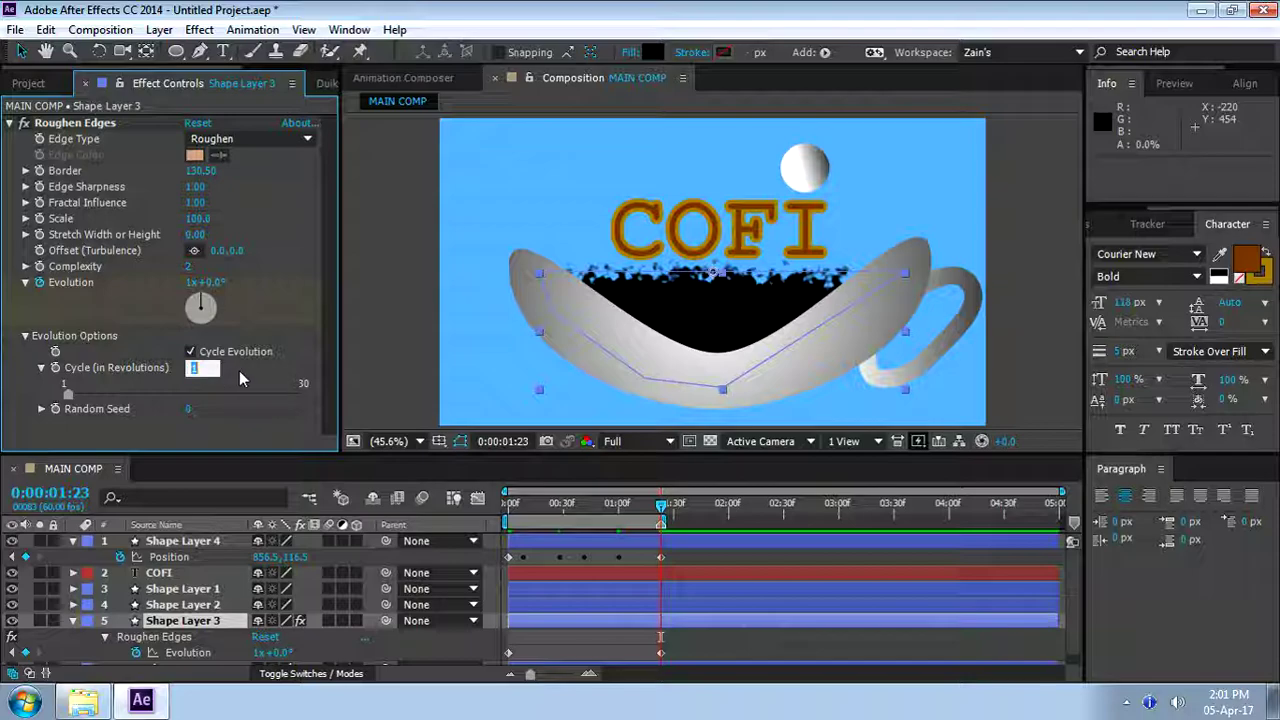
{"action": "type", "text": "1"}
{"action": "key", "text": "Return"}
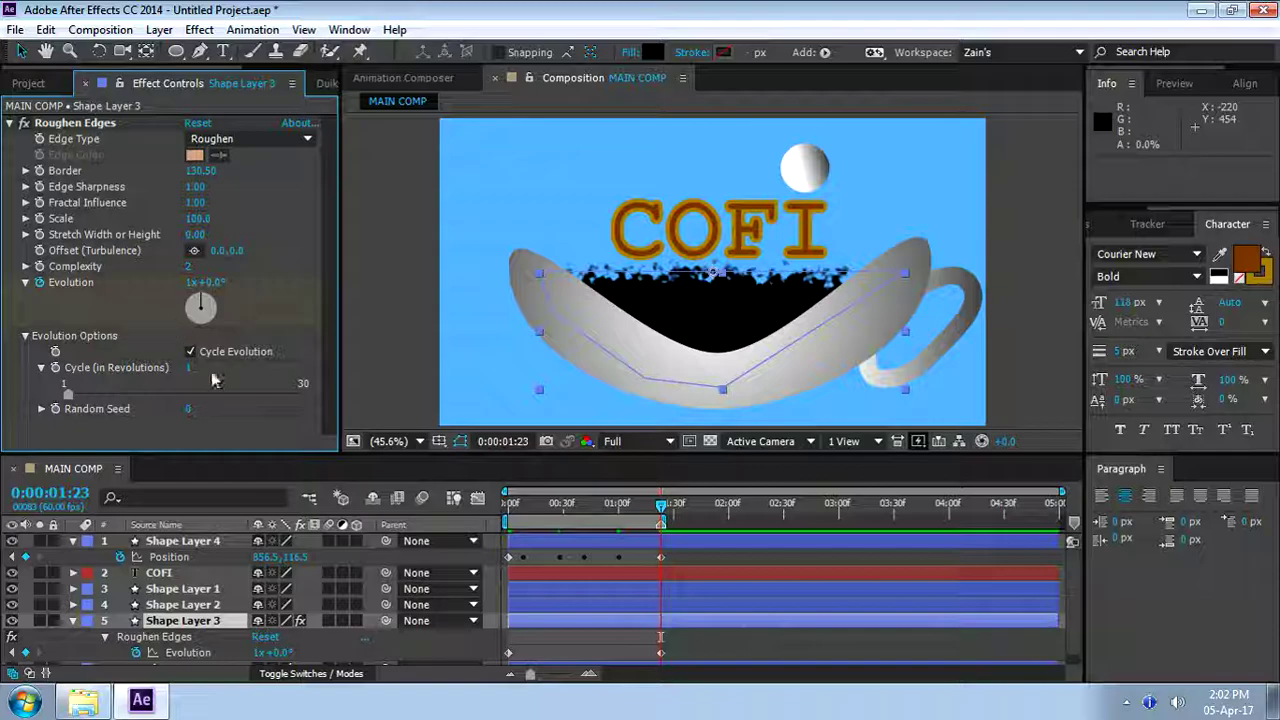
Examine the end keyframes and the loop point around 0:00:01:23 in the timeline
{"action": "left_click", "coordinate": [732, 560]}
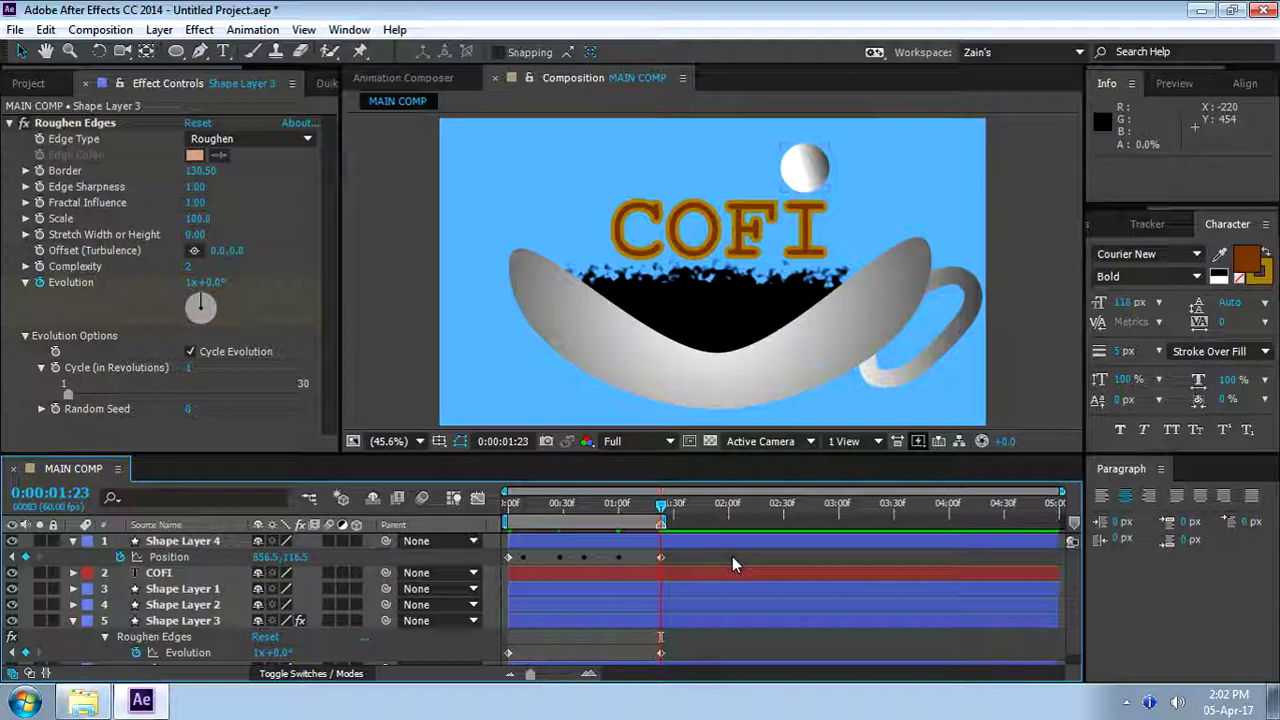
{"action": "key", "text": "equal"}
{"action": "key", "text": "equal"}
{"action": "key", "text": "equal"}
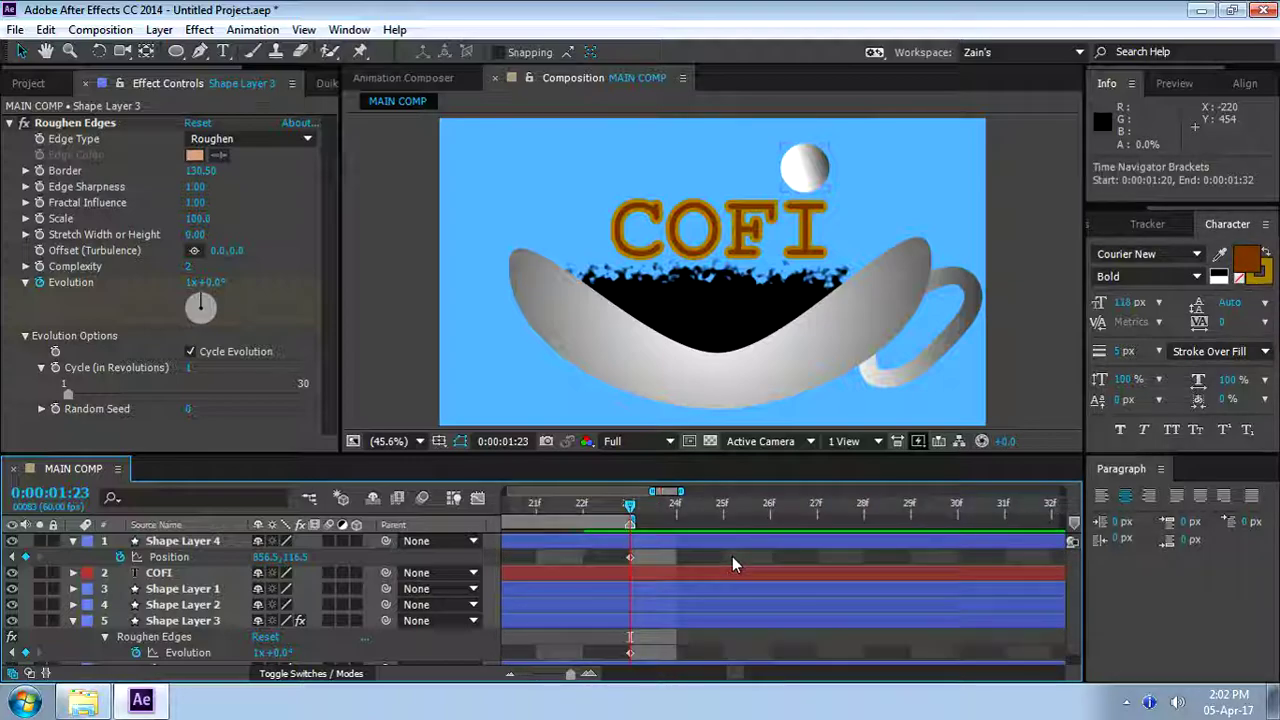
{"action": "key", "text": "space"}
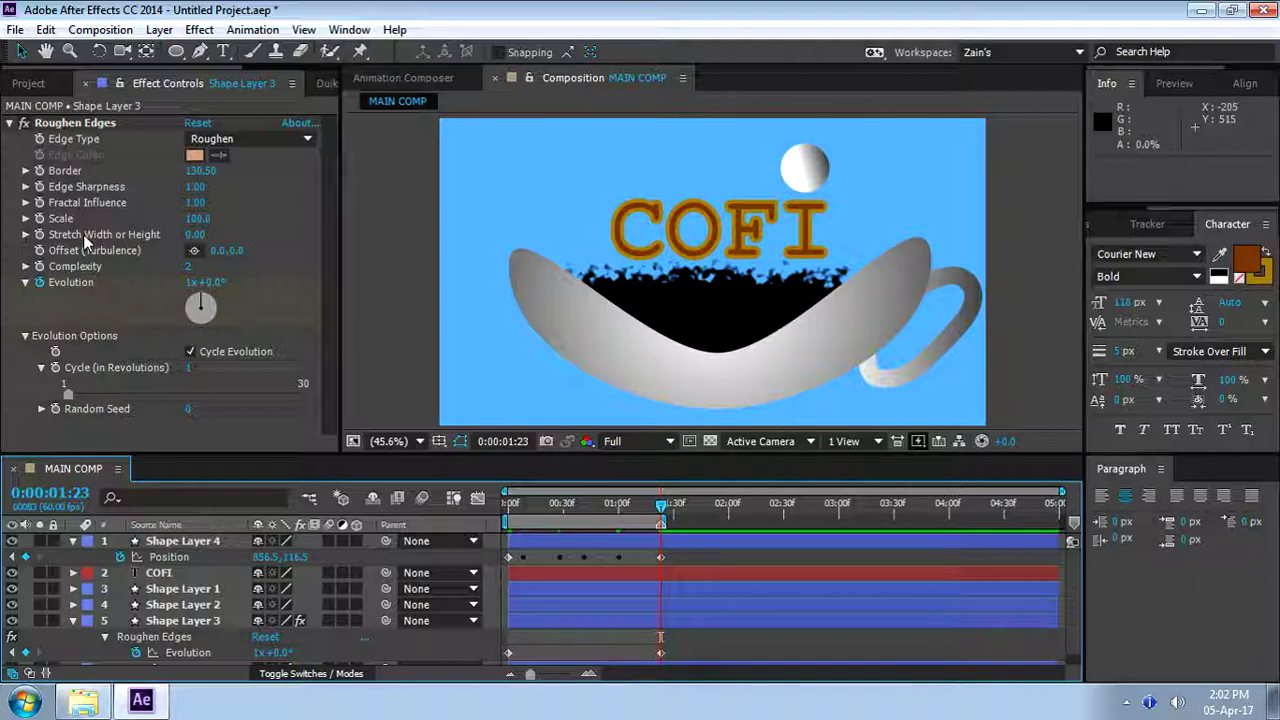
{"action": "left_click", "coordinate": [96, 186]}
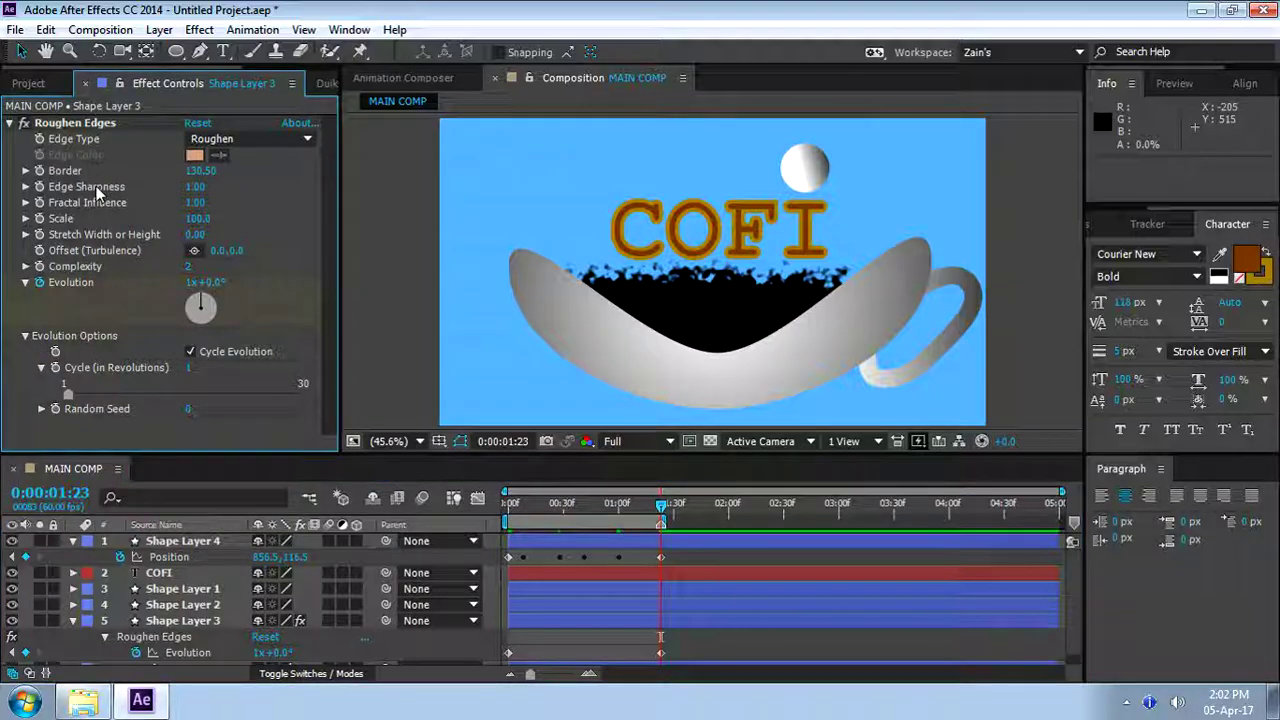
{"action": "left_click", "coordinate": [1040, 244]}
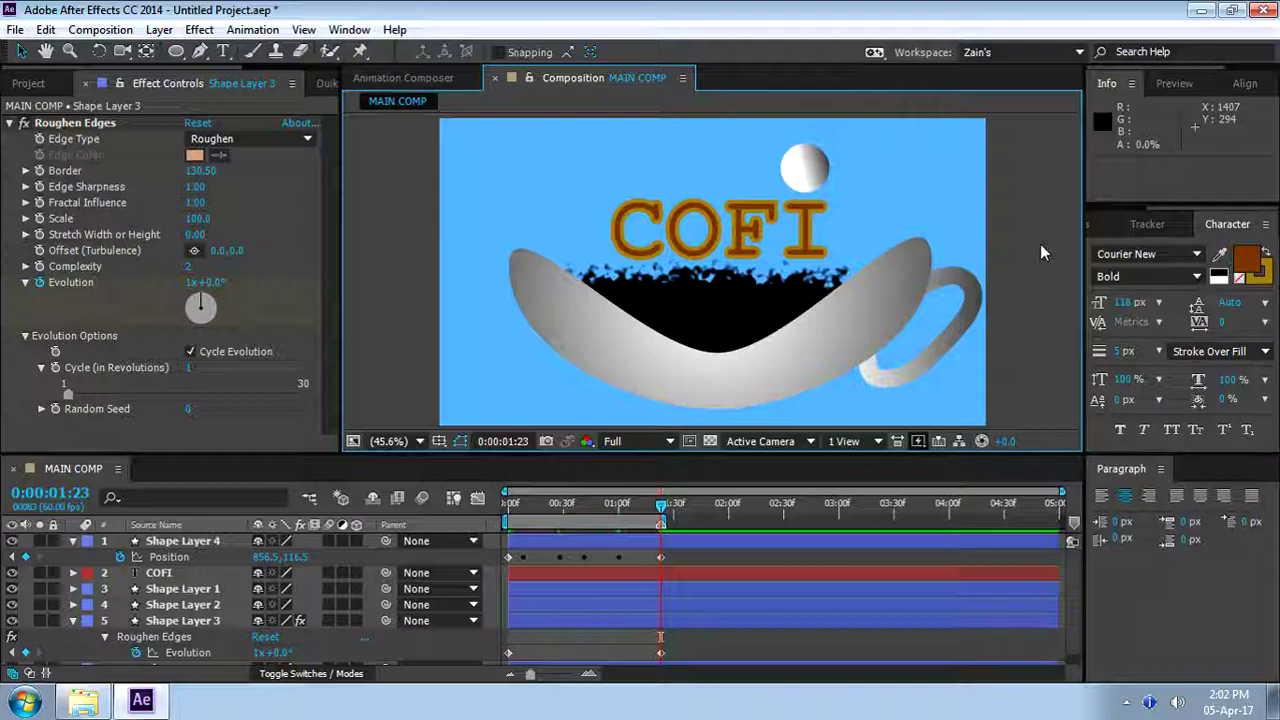
Collapse the open shape layers, create a red 1280 × 720 px solid, and place it beneath all other layers
{"action": "left_click", "coordinate": [75, 542]}
{"action": "left_click", "coordinate": [72, 541]}
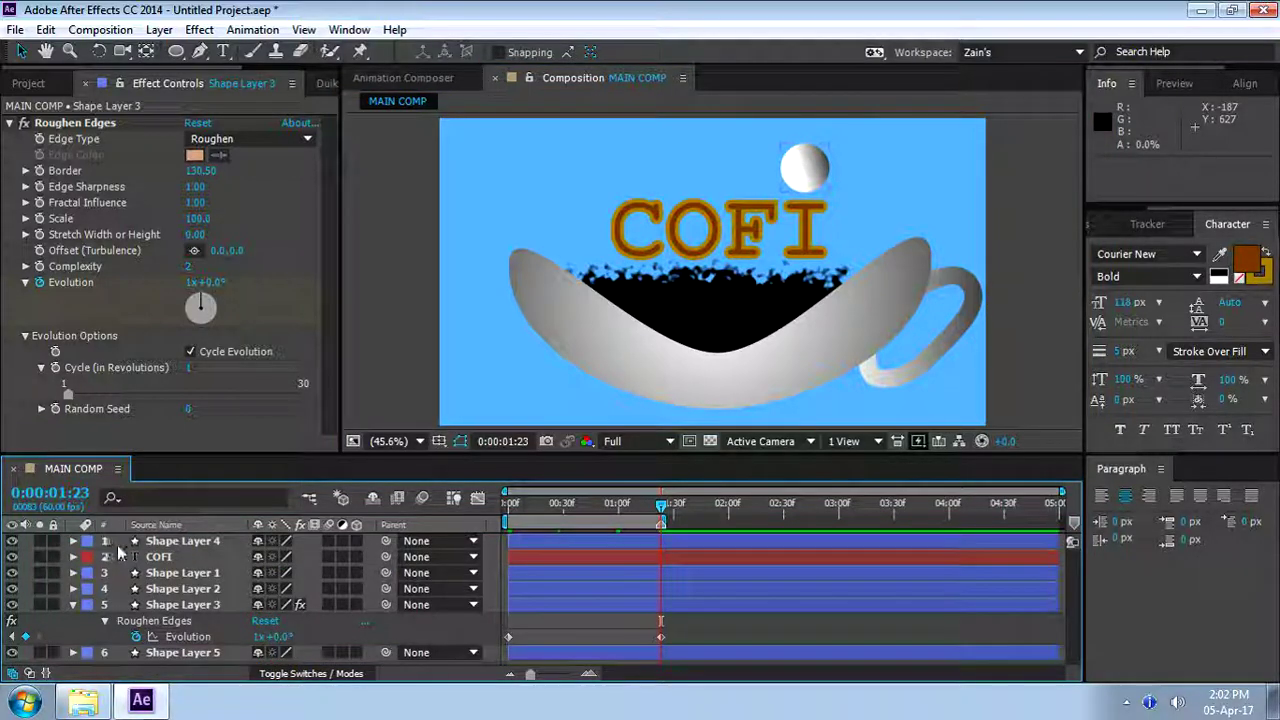
{"action": "right_click", "coordinate": [125, 563]}
{"action": "mouse_move", "coordinate": [350, 355]}
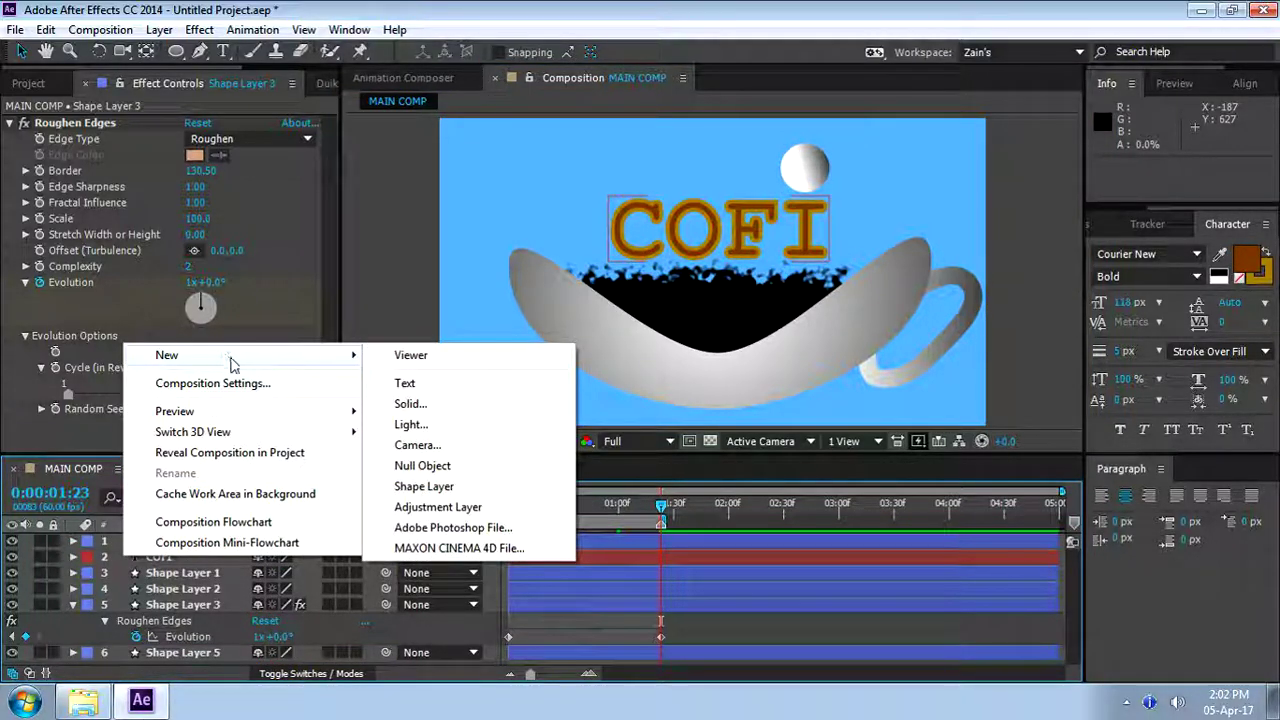
{"action": "left_click", "coordinate": [430, 405]}
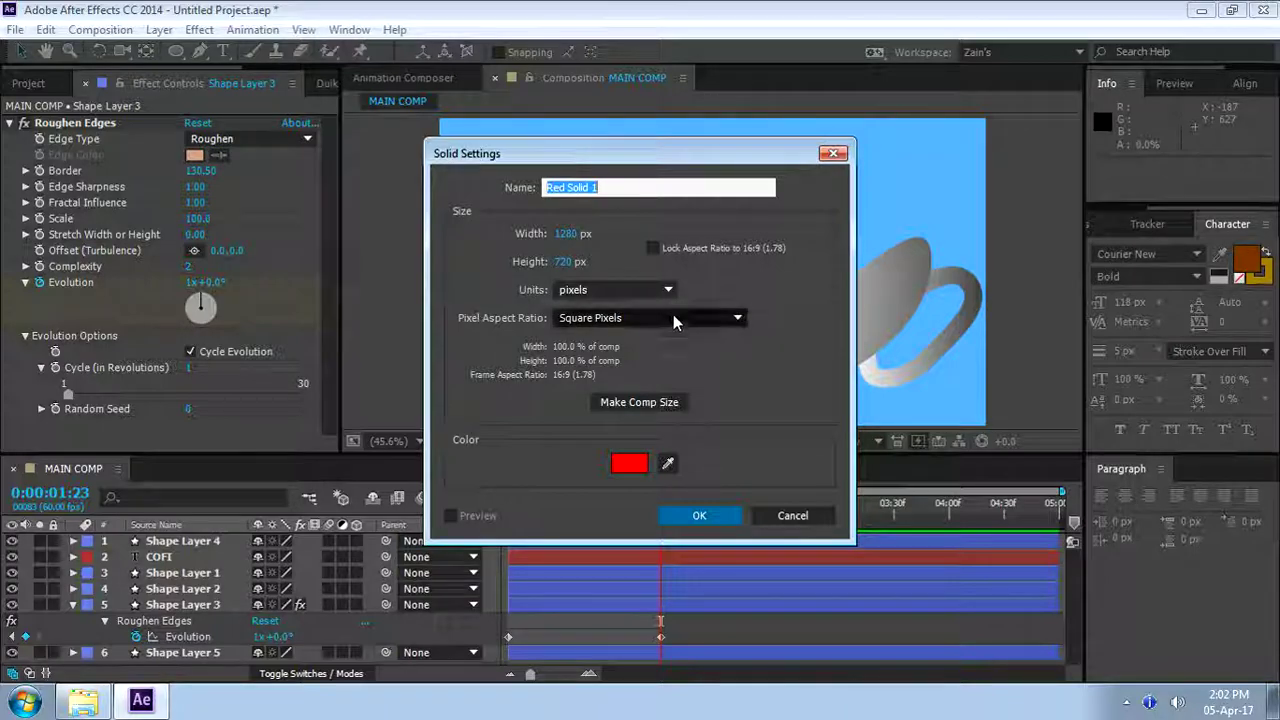
{"action": "left_click", "coordinate": [699, 515]}
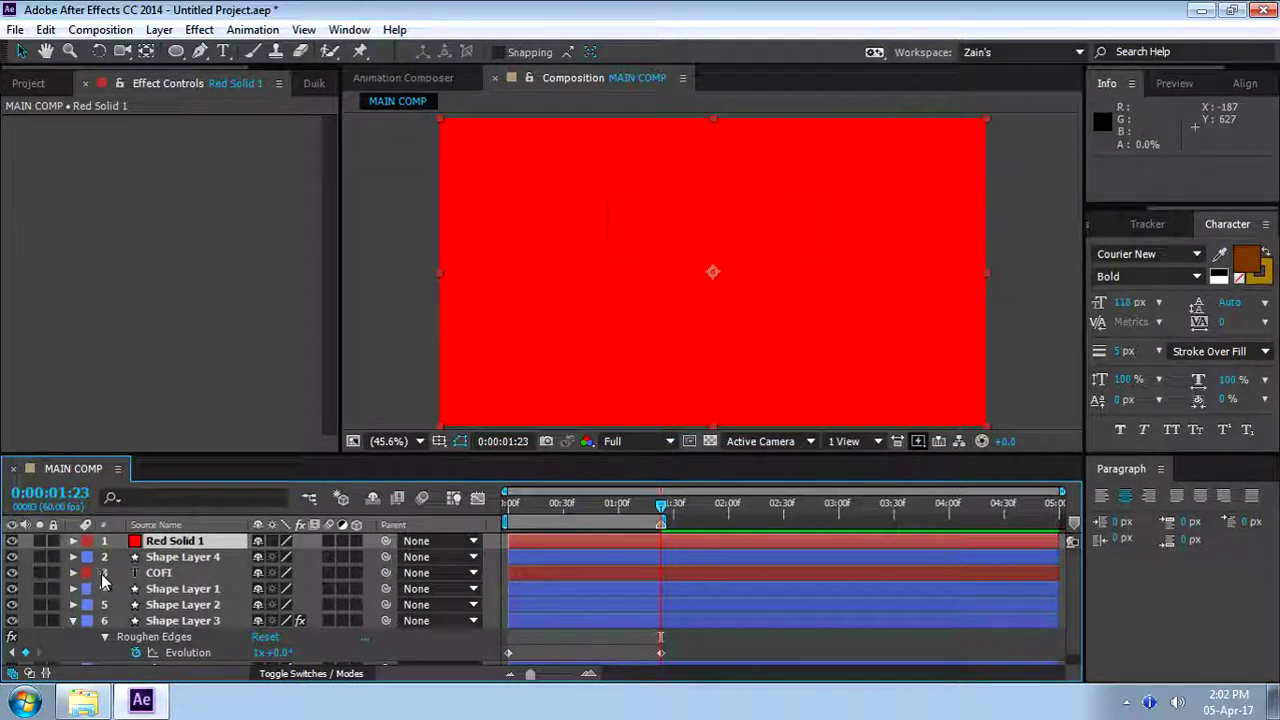
{"action": "left_click", "coordinate": [73, 621]}
{"action": "left_click_drag", "start_coordinate": [180, 541], "coordinate": [202, 650]}
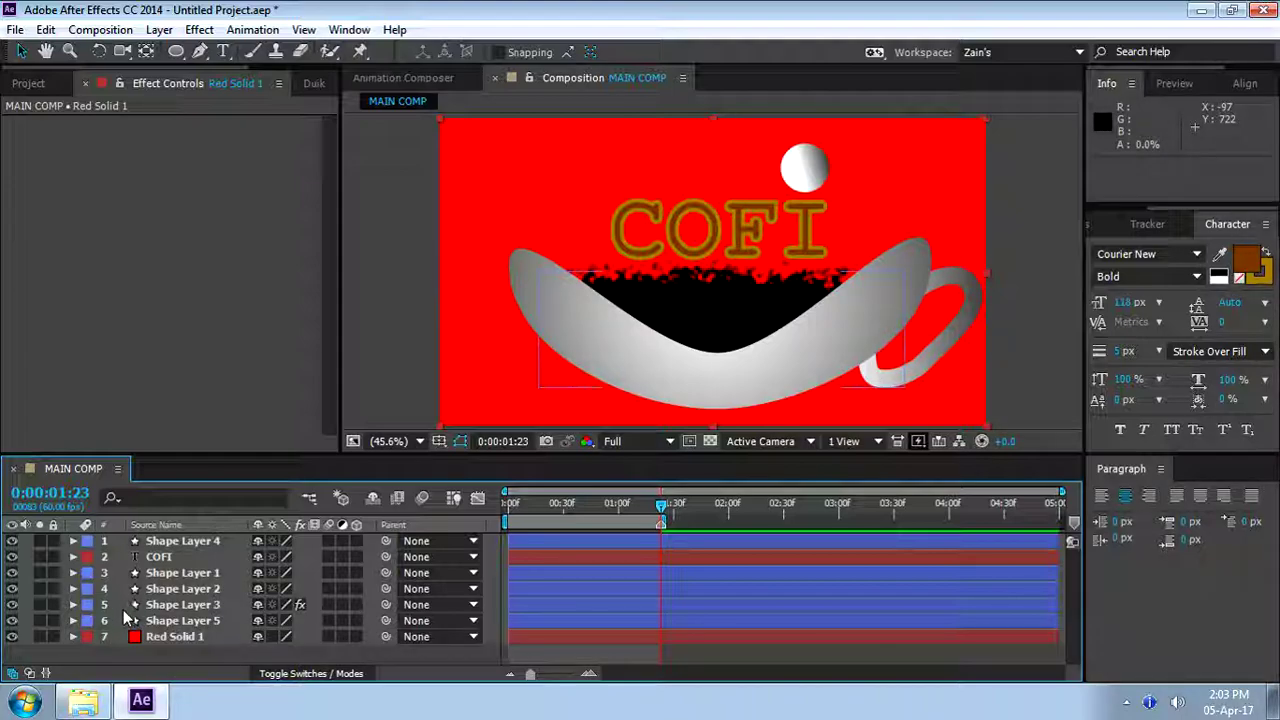
{"action": "left_click", "coordinate": [168, 635]}
{"action": "right_click", "coordinate": [168, 635]}
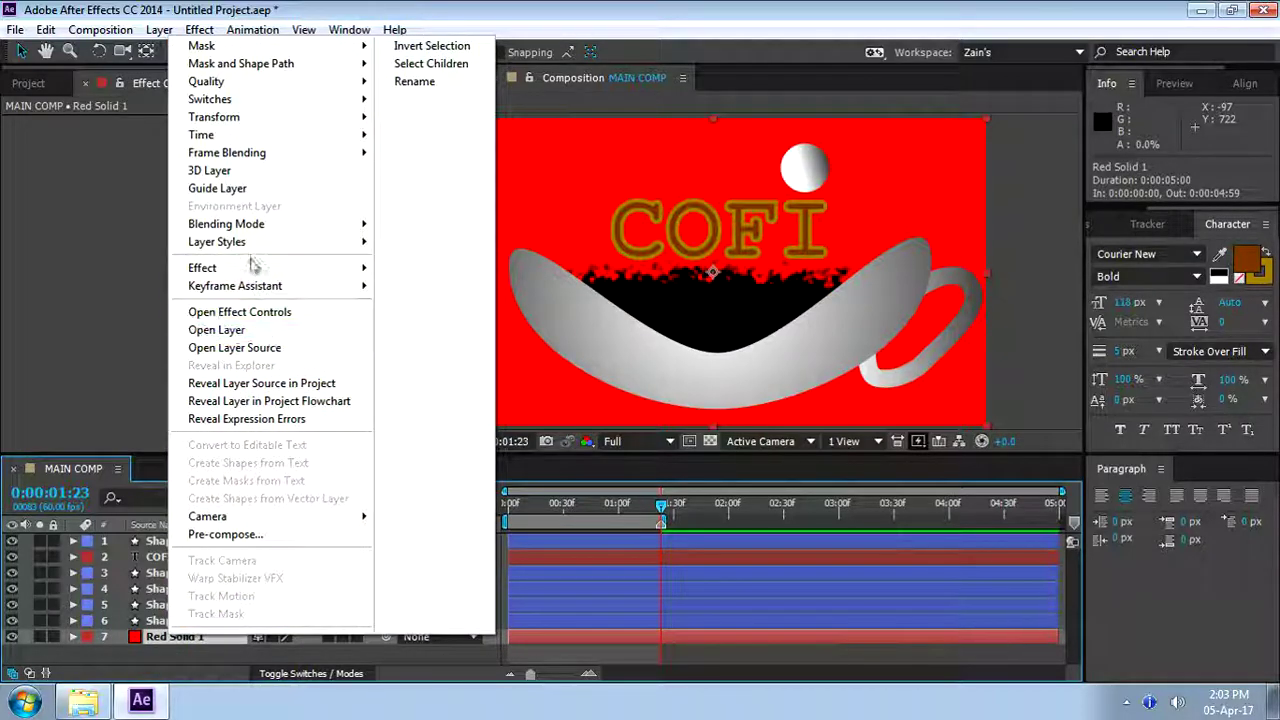
{"action": "mouse_move", "coordinate": [349, 289]}
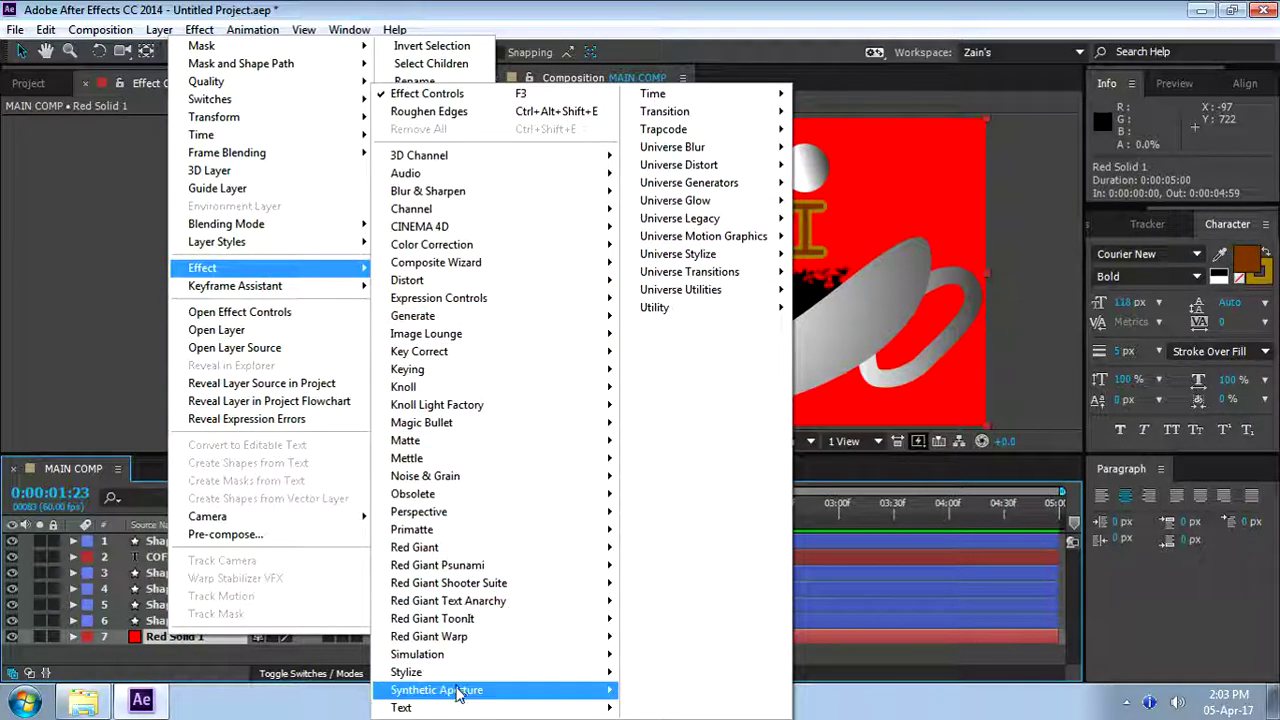
{"action": "mouse_move", "coordinate": [456, 674]}
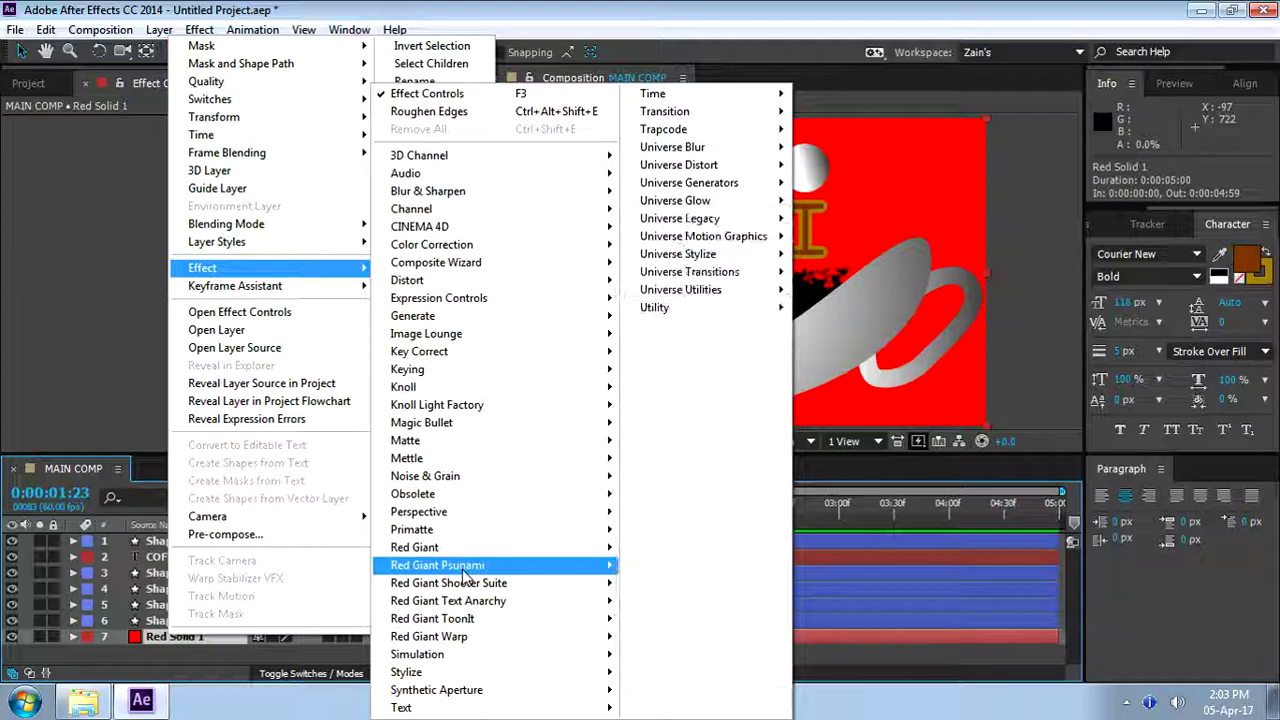
{"action": "mouse_move", "coordinate": [463, 421]}
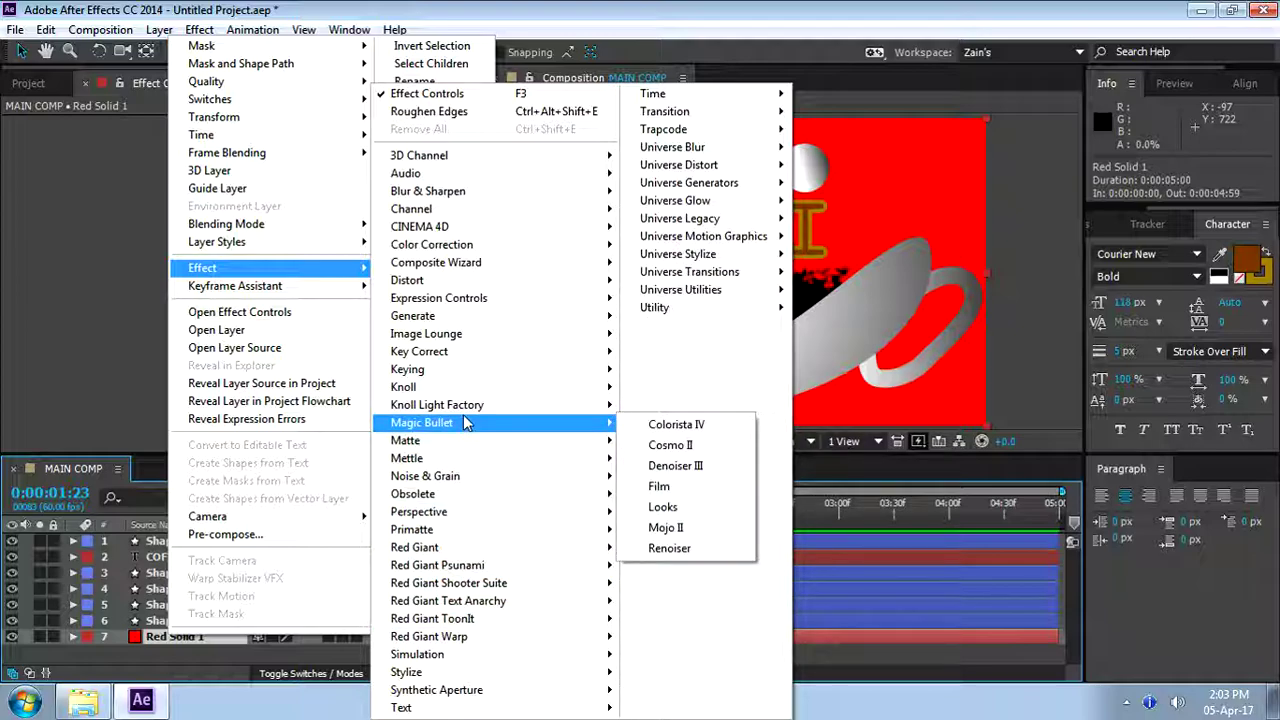
{"action": "mouse_move", "coordinate": [444, 318]}
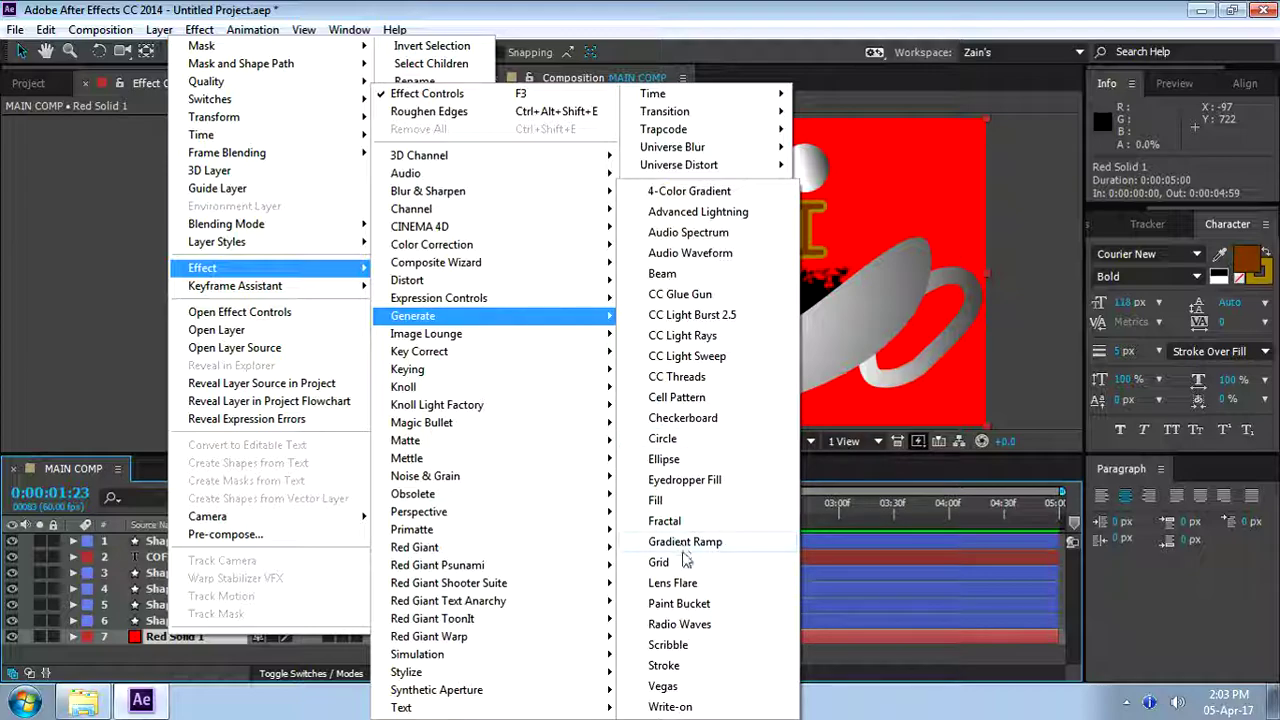
{"action": "mouse_move", "coordinate": [598, 654]}
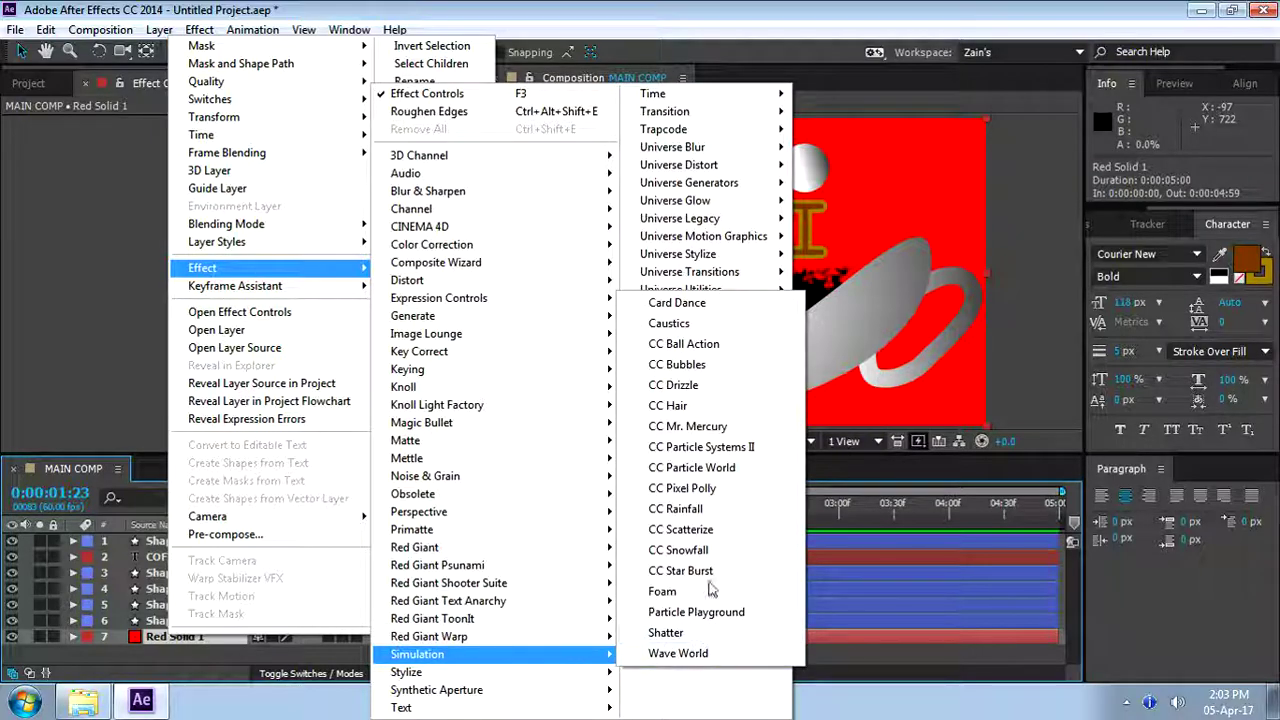
{"action": "left_click", "coordinate": [955, 335]}
Search the effects for "fractal" and apply Fractal Noise to Red Solid 1
{"action": "left_click", "coordinate": [1110, 221]}
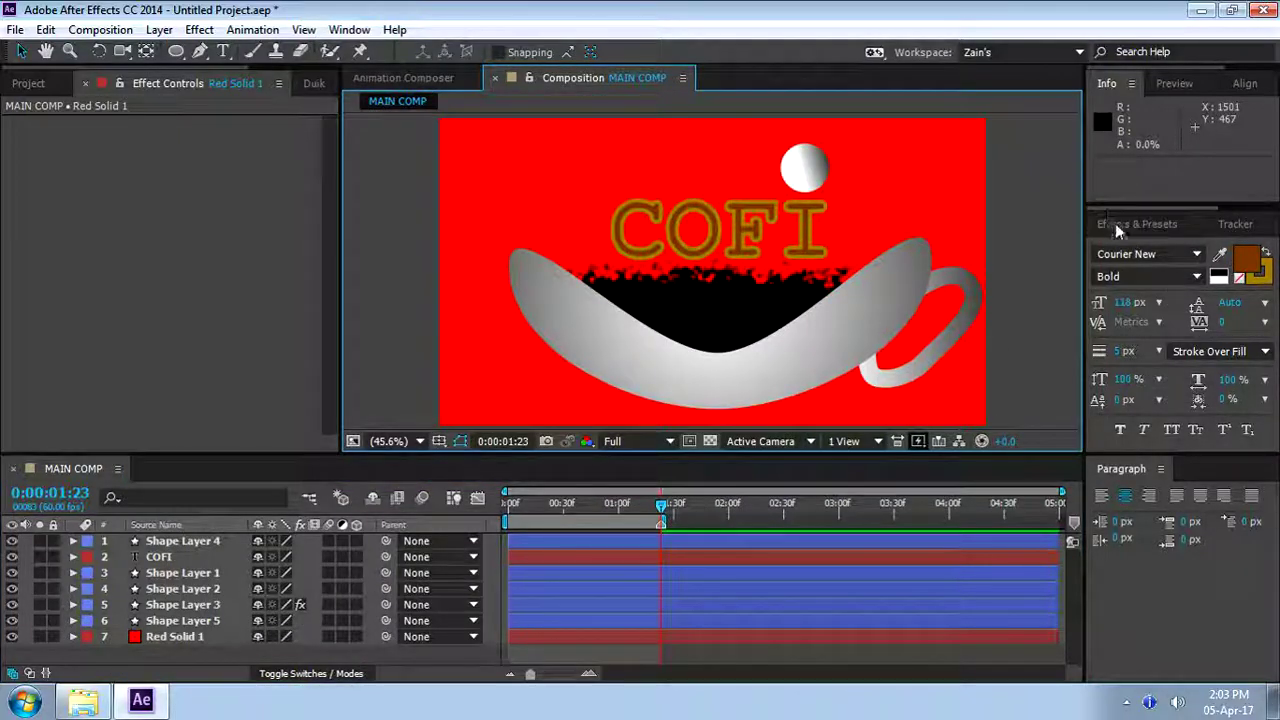
{"action": "left_click", "coordinate": [1140, 249]}
{"action": "type", "text": "fractal"}
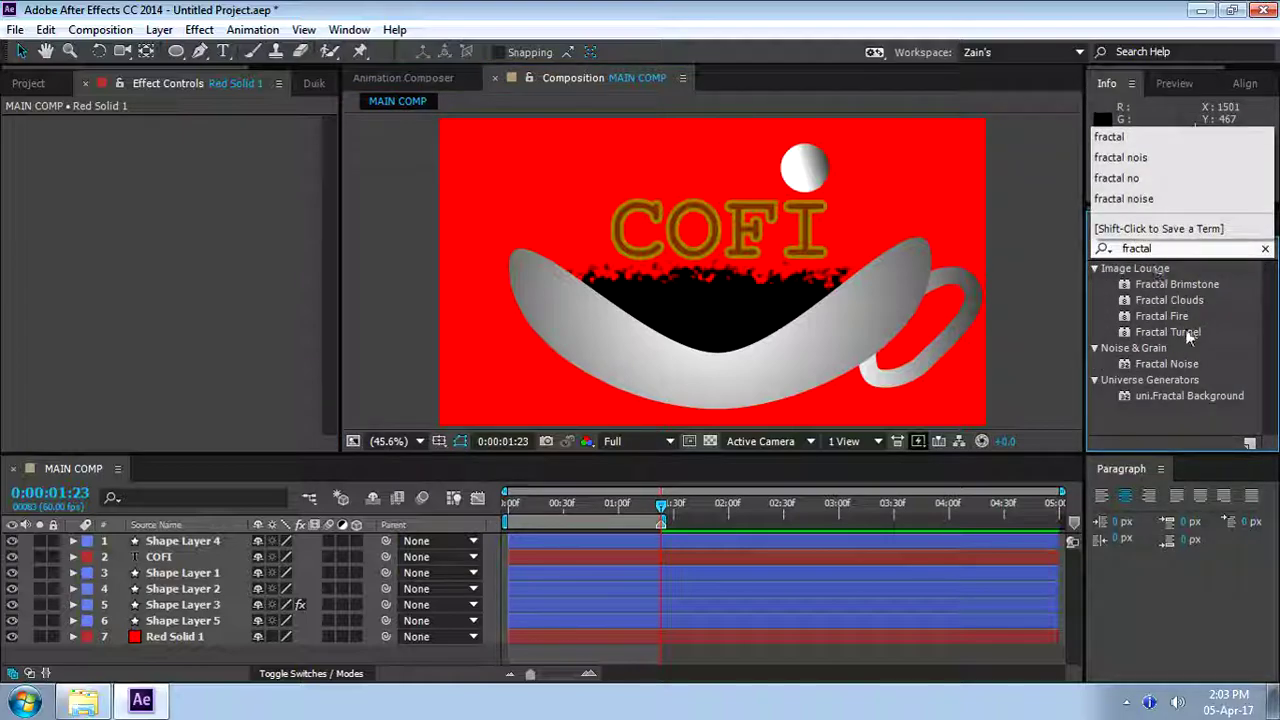
{"action": "left_click", "coordinate": [1166, 363]}
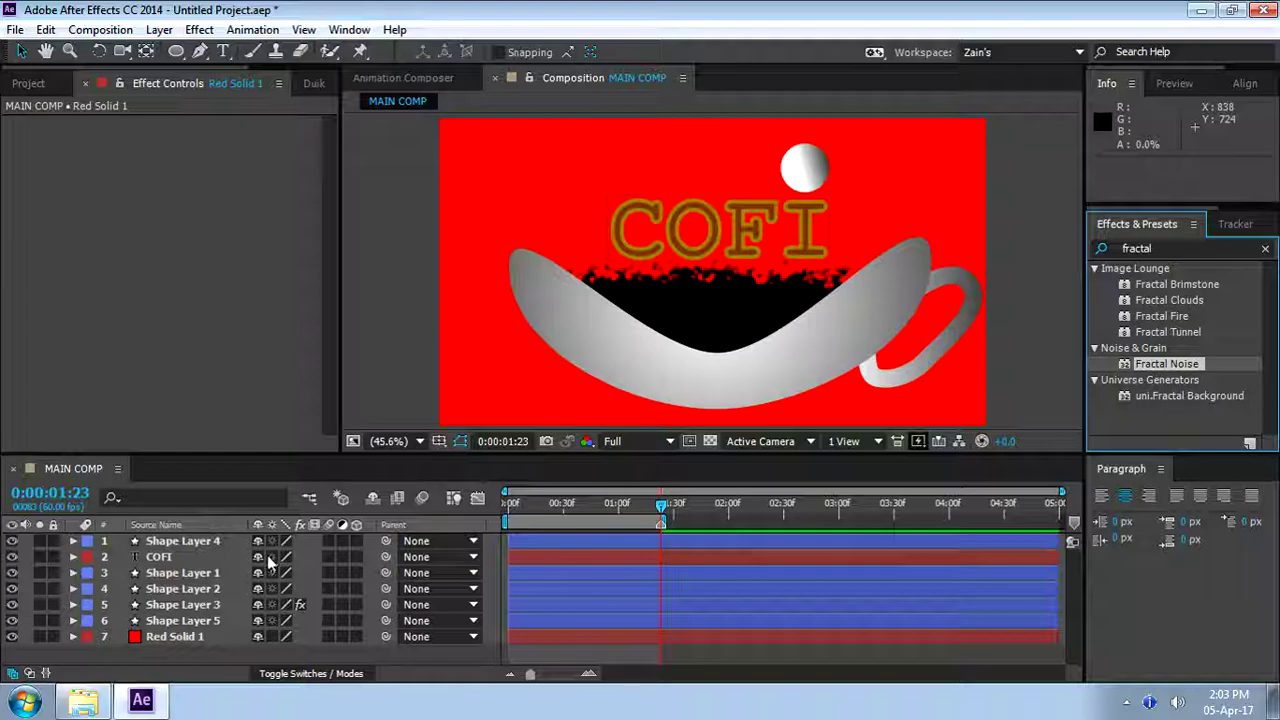
{"action": "left_click", "coordinate": [163, 637]}
{"action": "double_click", "coordinate": [1166, 364]}
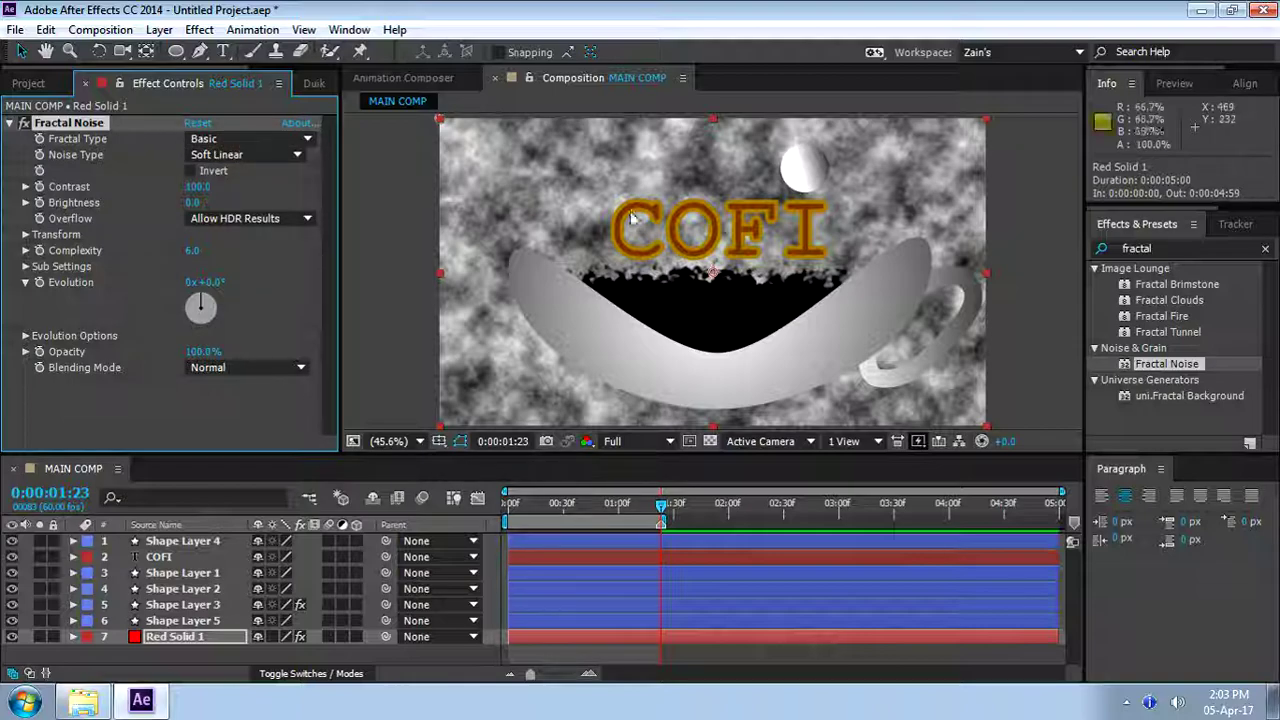
Set Red Solid 1's Fractal Noise to the Turbulent Smooth fractal type, with Complexity 4 and Contrast 114
{"action": "left_click", "coordinate": [252, 140]}
{"action": "left_click", "coordinate": [257, 188]}
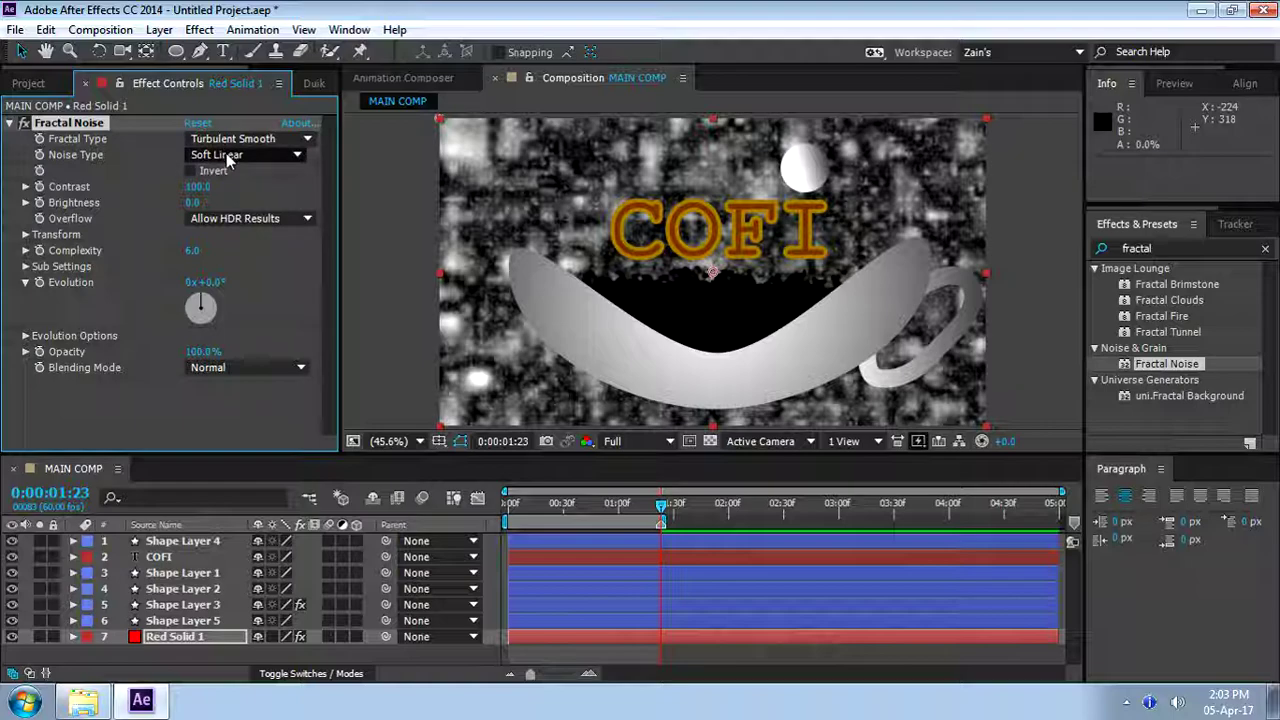
{"action": "left_click", "coordinate": [191, 250]}
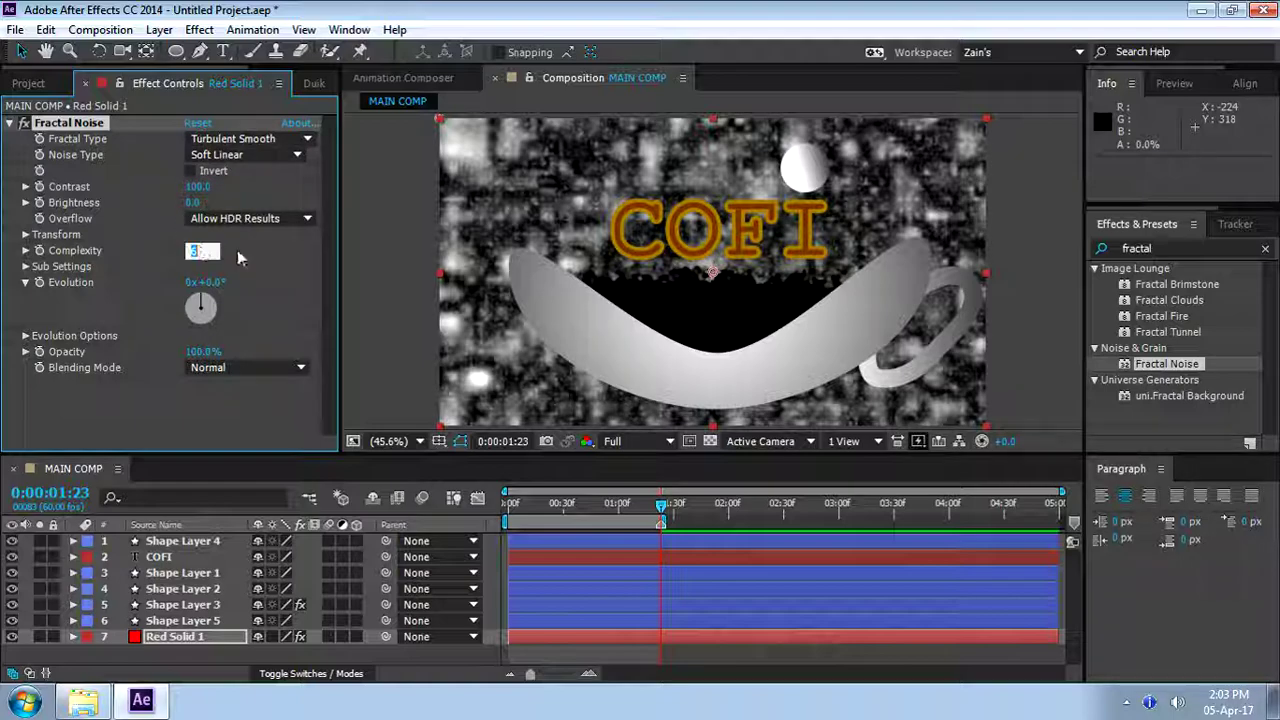
{"action": "type", "text": "4"}
{"action": "key", "text": "Return"}
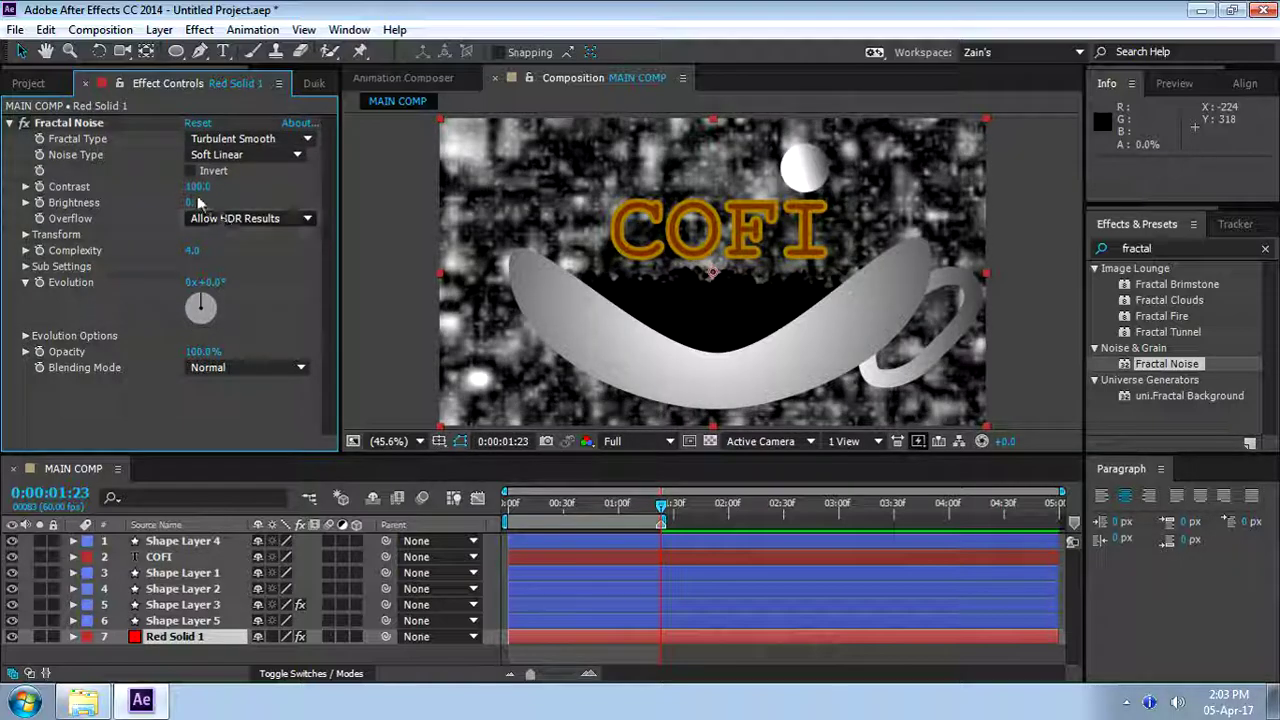
{"action": "left_click_drag", "start_coordinate": [195, 187], "coordinate": [207, 189]}
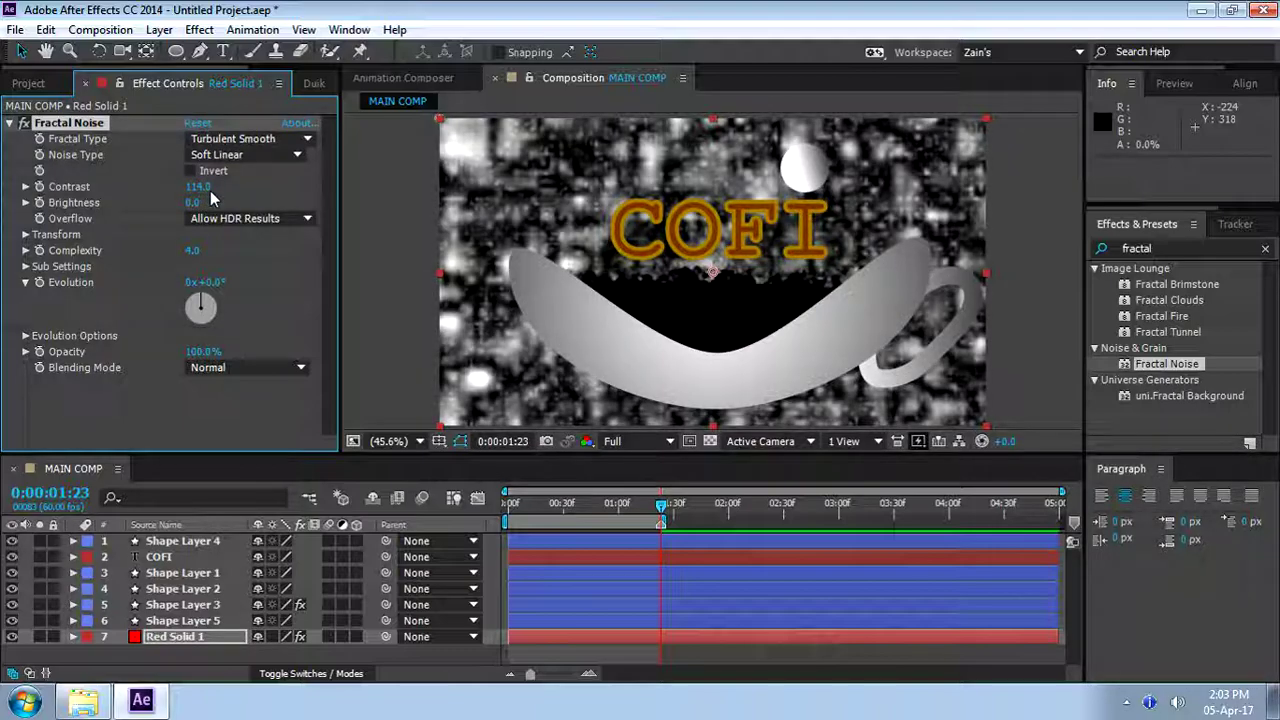
Set the Fractal Noise Sub Scaling to 63.1 and temporarily solo Red Solid 1 to check the texture alone
{"action": "left_click", "coordinate": [225, 157]}
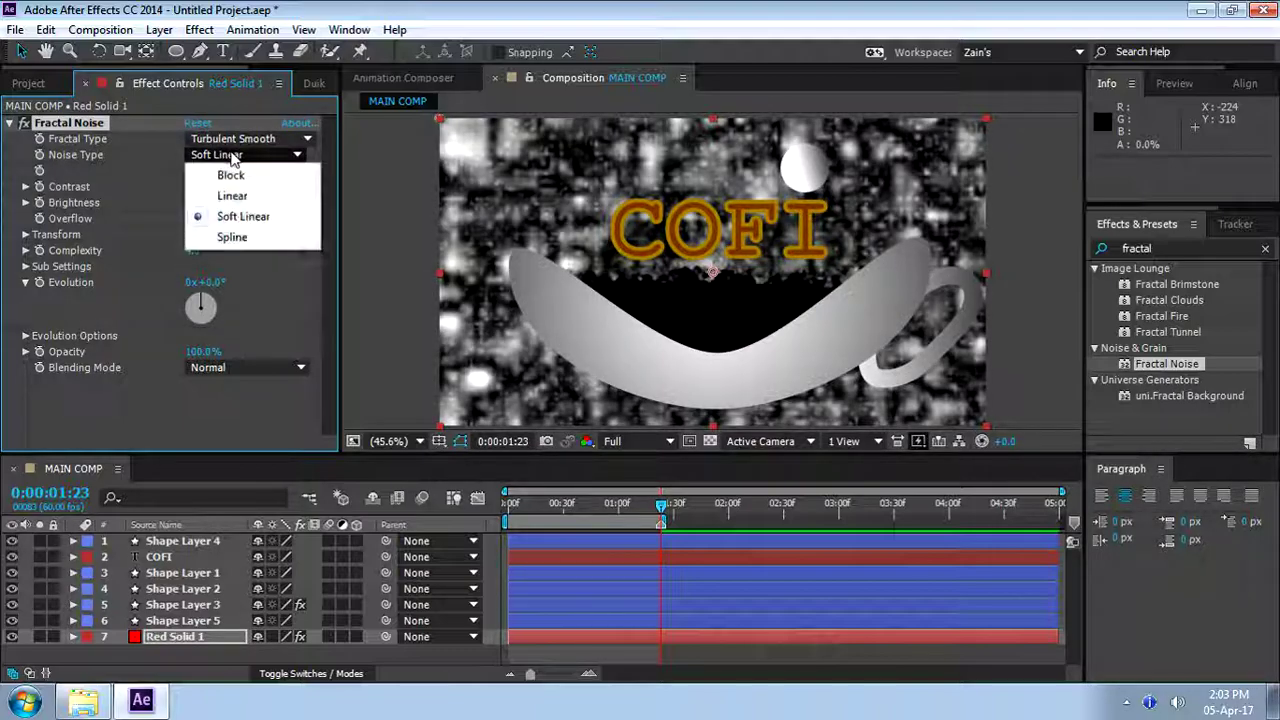
{"action": "left_click", "coordinate": [138, 159]}
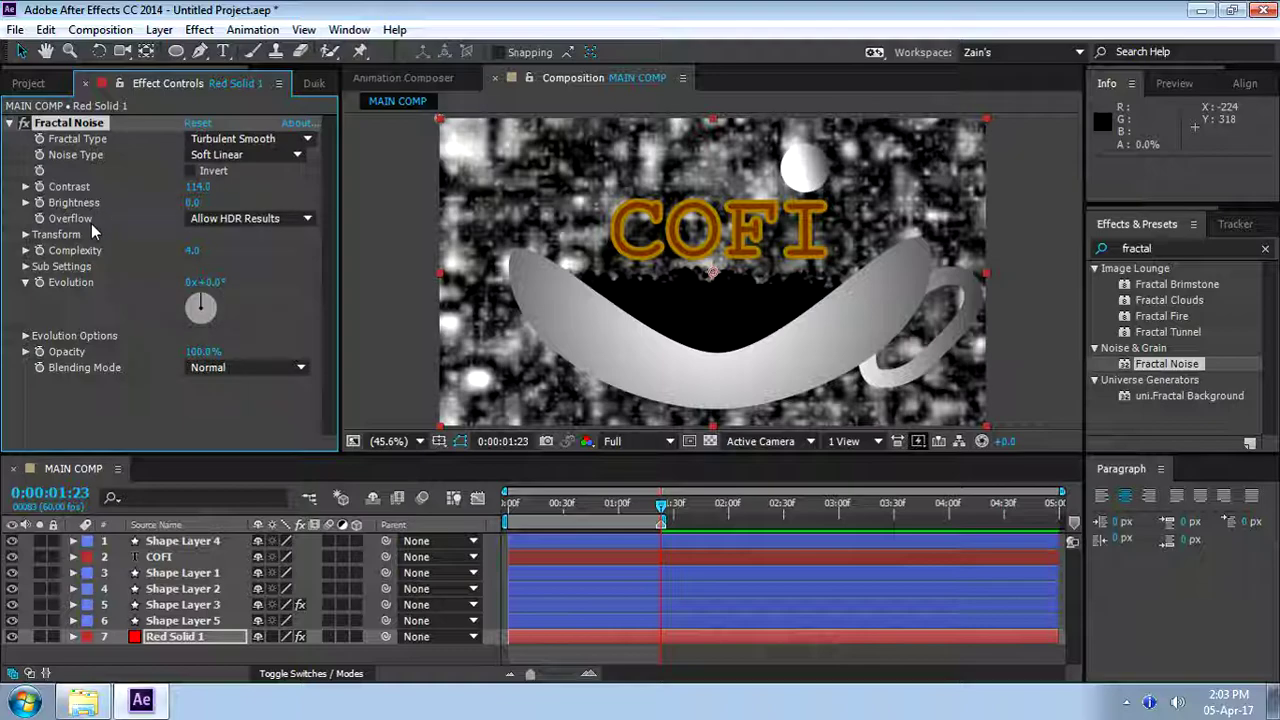
{"action": "left_click", "coordinate": [25, 236]}
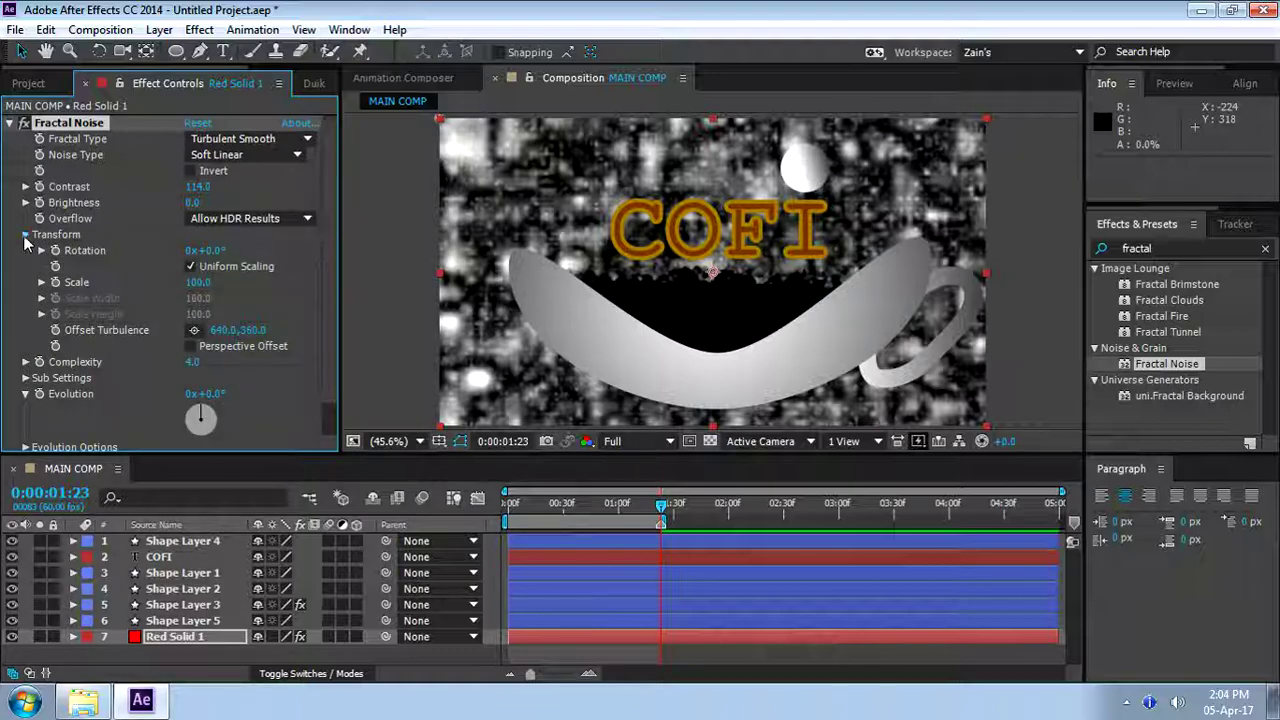
{"action": "left_click", "coordinate": [25, 236]}
{"action": "left_click", "coordinate": [25, 266]}
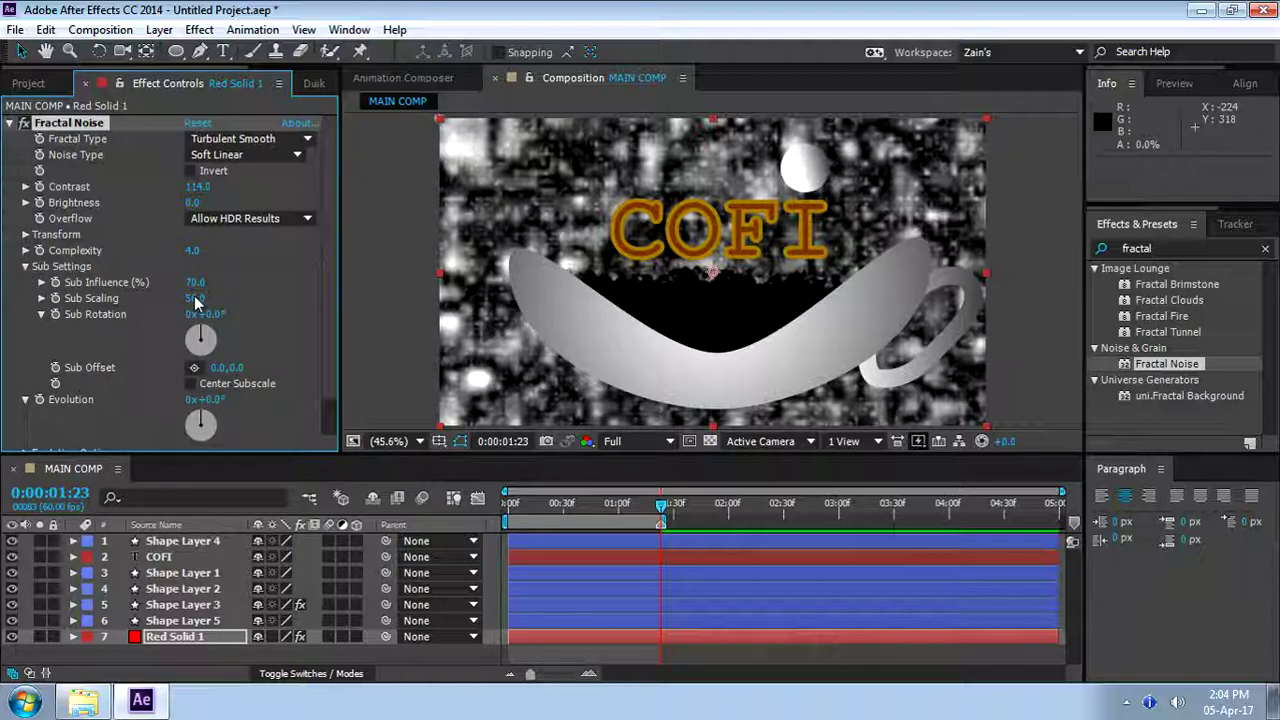
{"action": "left_click_drag", "start_coordinate": [197, 300], "coordinate": [256, 297]}
{"action": "scroll", "coordinate": [290, 345], "scroll_direction": "down", "scroll_amount": 2}
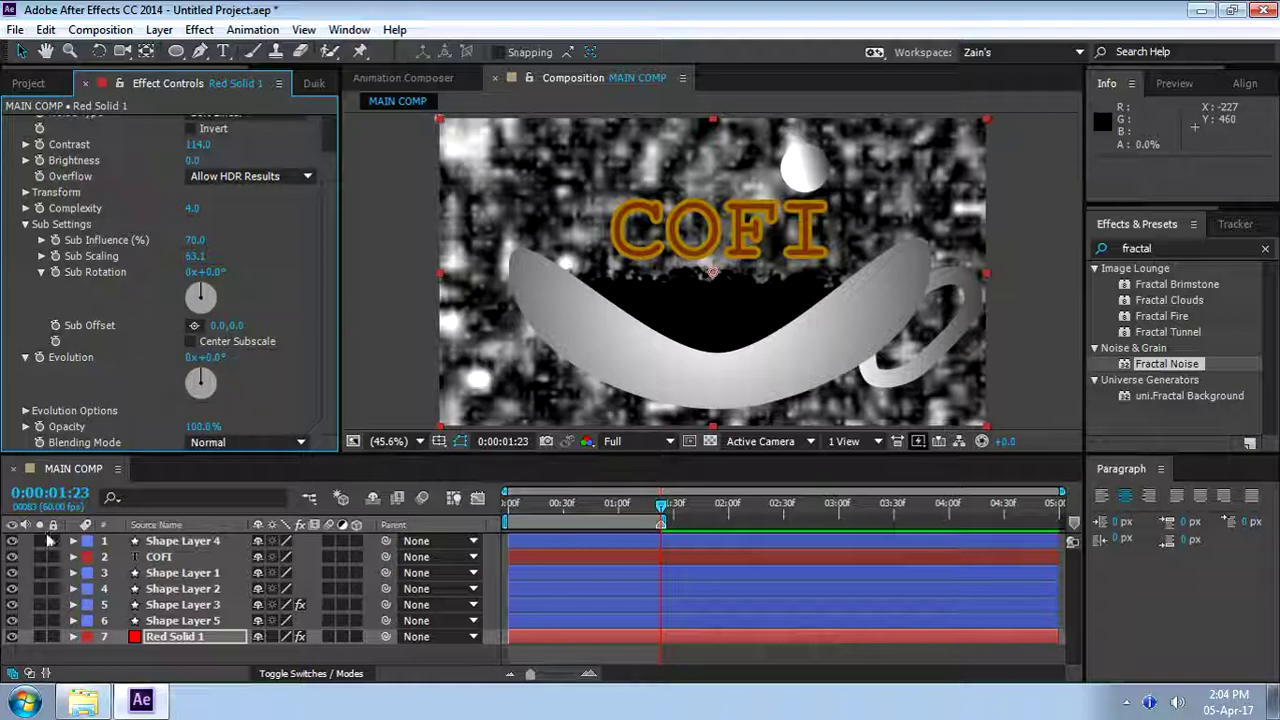
{"action": "left_click", "coordinate": [39, 637]}
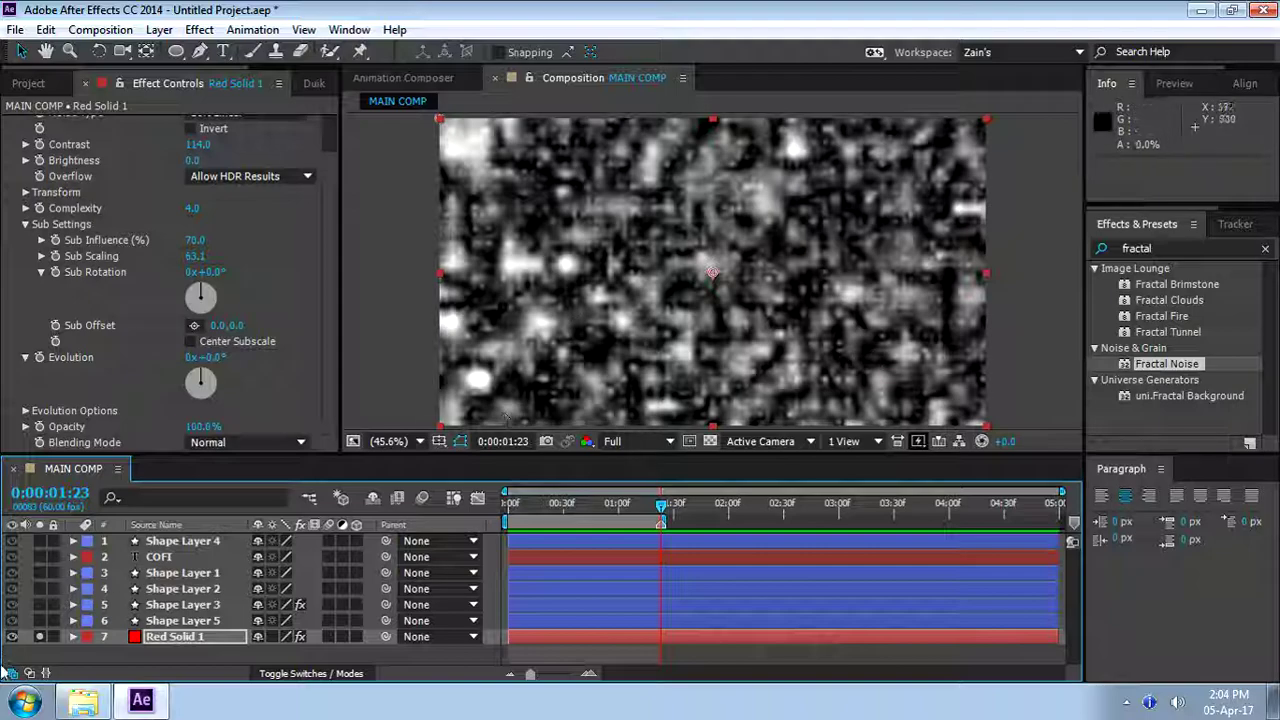
{"action": "left_click", "coordinate": [40, 637]}
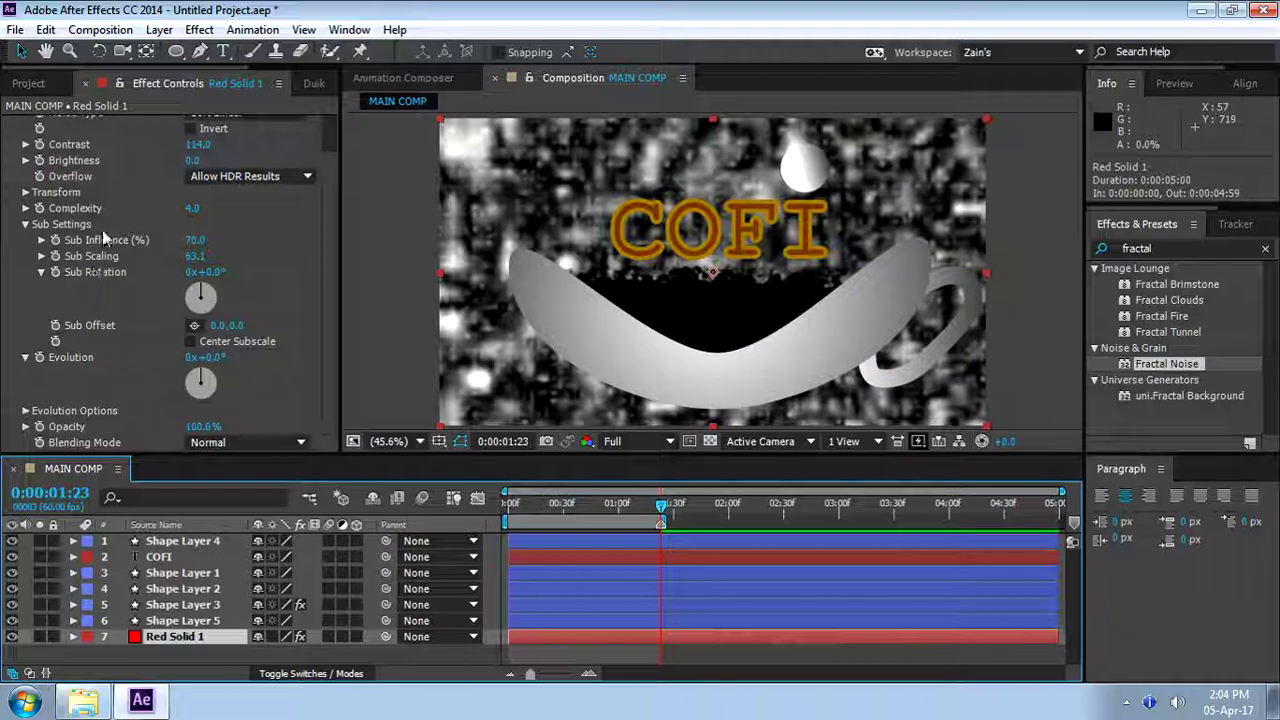
Try the Smeary fractal type on Red Solid 1's Fractal Noise, and settle on Swirly
{"action": "scroll", "coordinate": [126, 343], "scroll_direction": "up", "scroll_amount": 2}
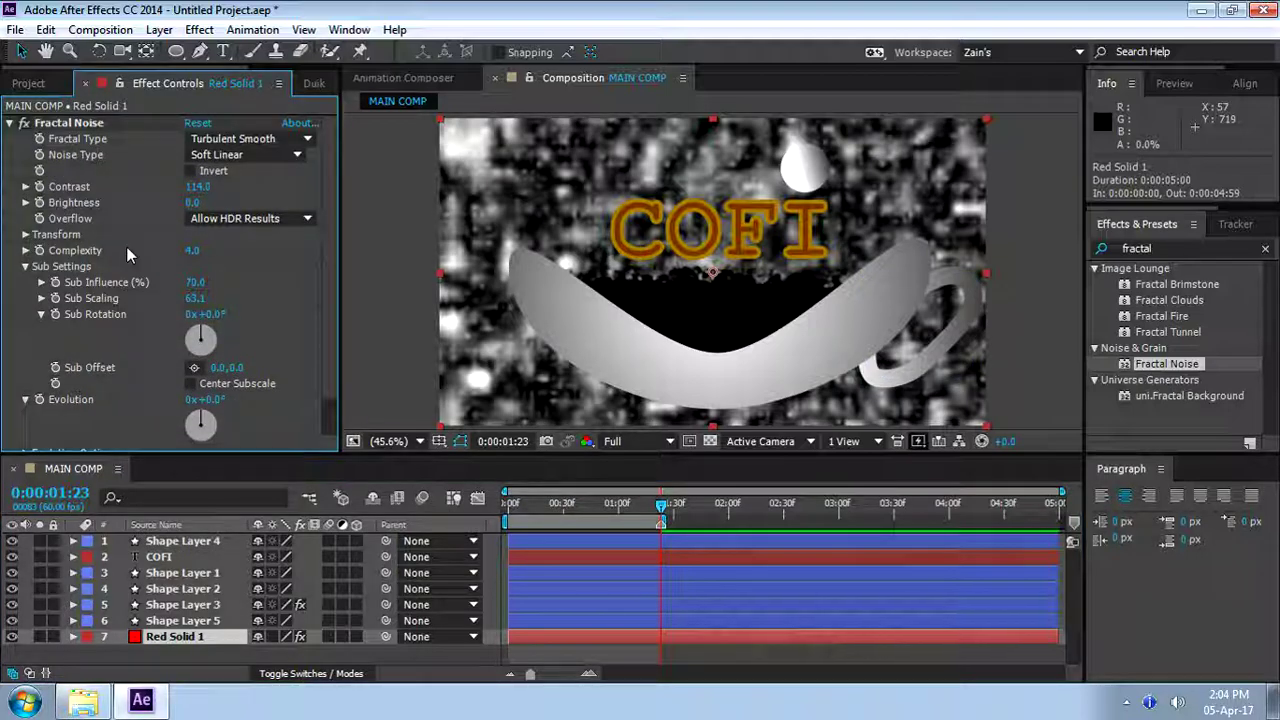
{"action": "left_click", "coordinate": [242, 139]}
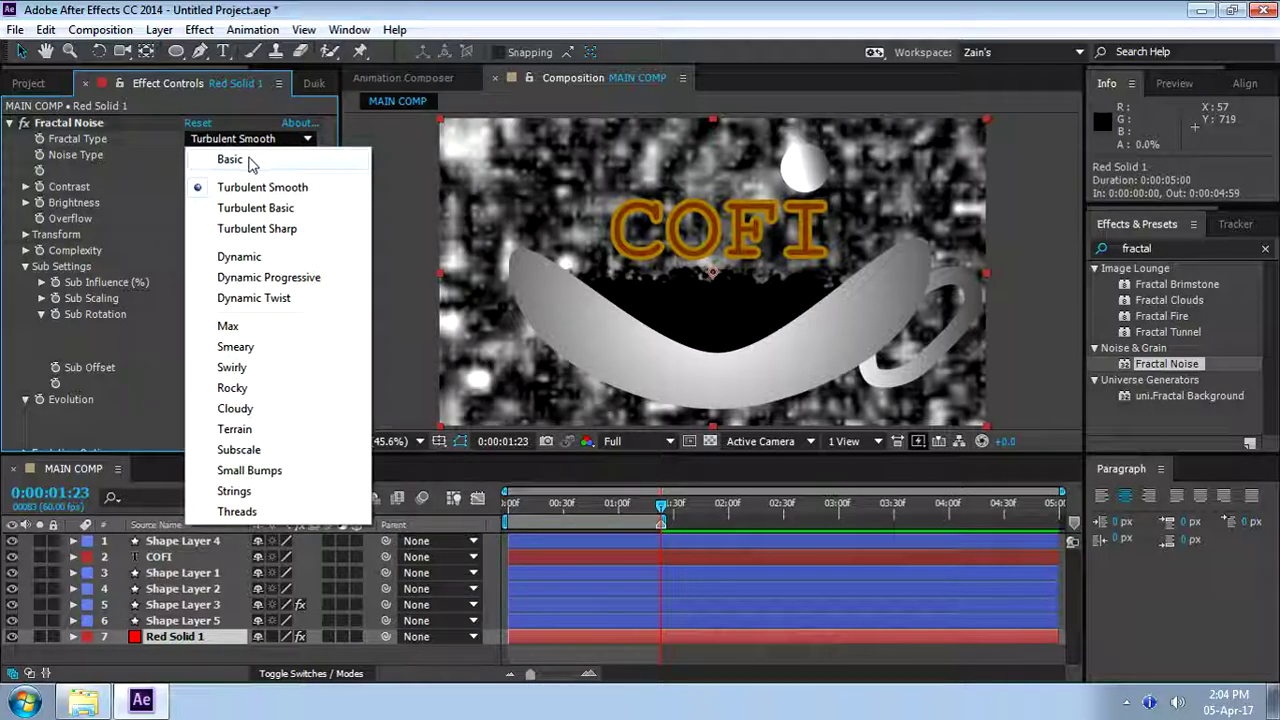
{"action": "left_click", "coordinate": [251, 348]}
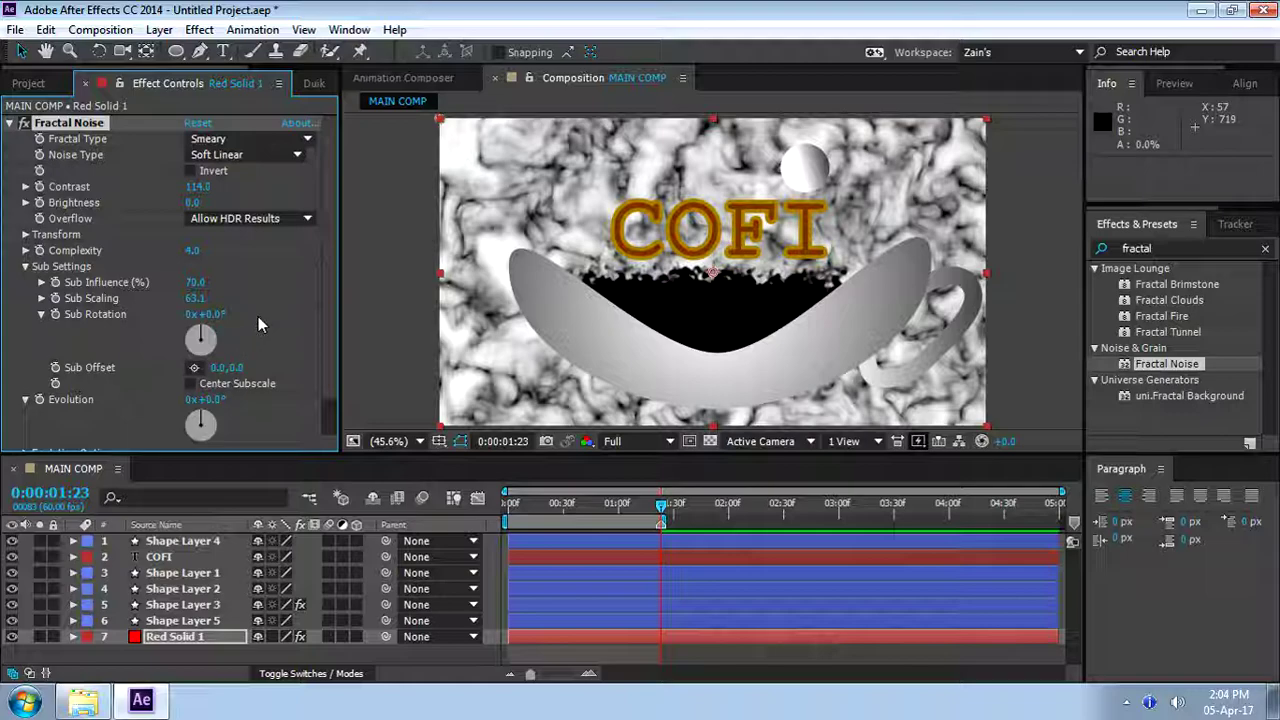
{"action": "left_click", "coordinate": [240, 138]}
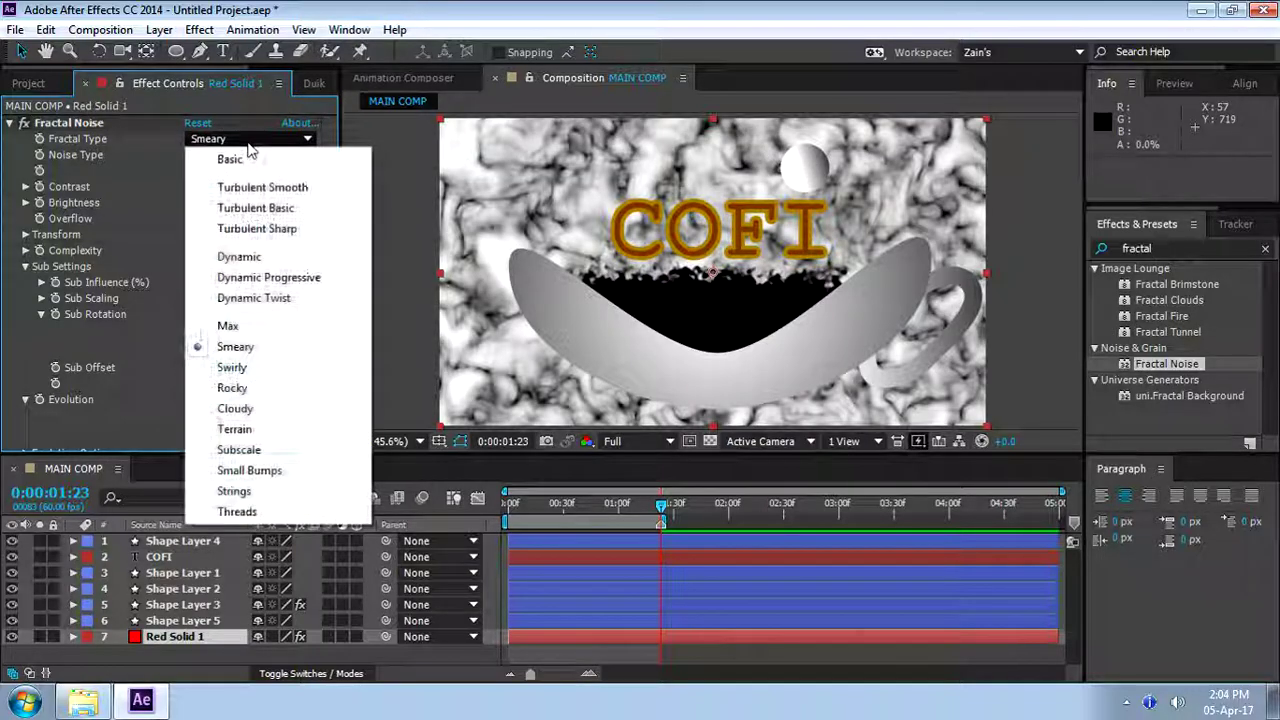
{"action": "left_click", "coordinate": [272, 368]}
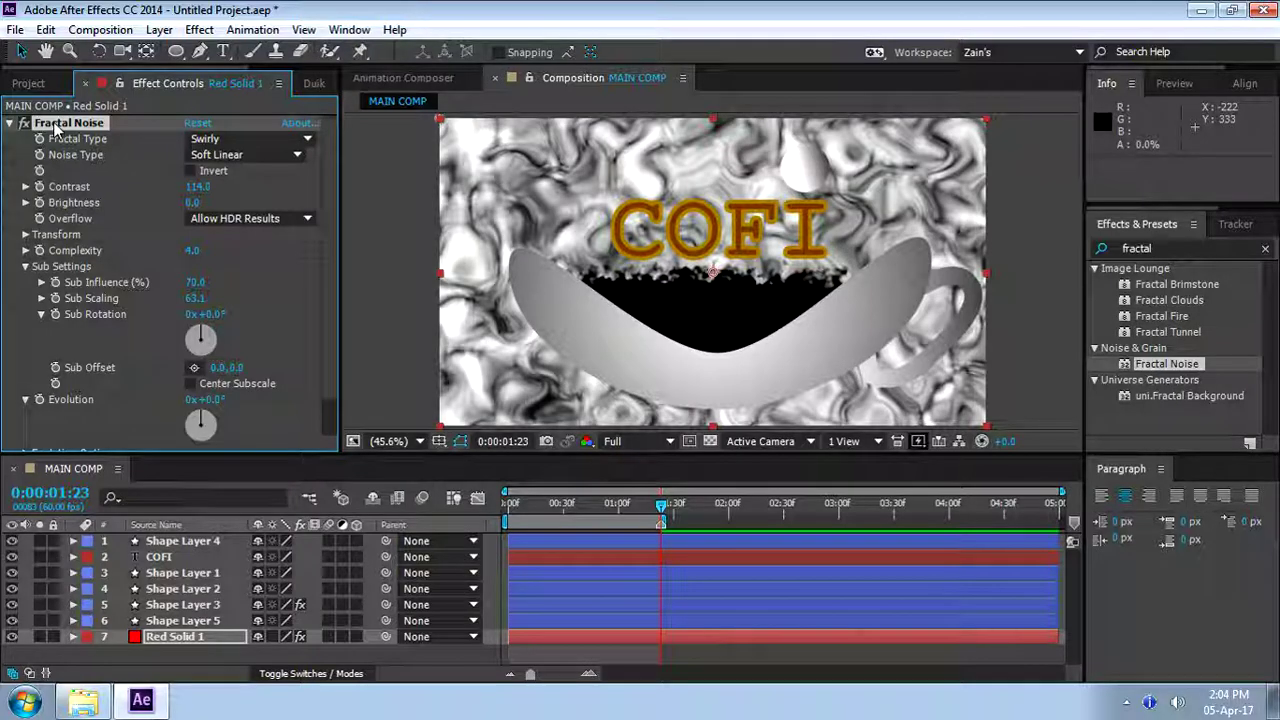
Cut the Fractal Noise effect from Red Solid 1 and delete the solid layer
{"action": "key", "text": "Delete"}
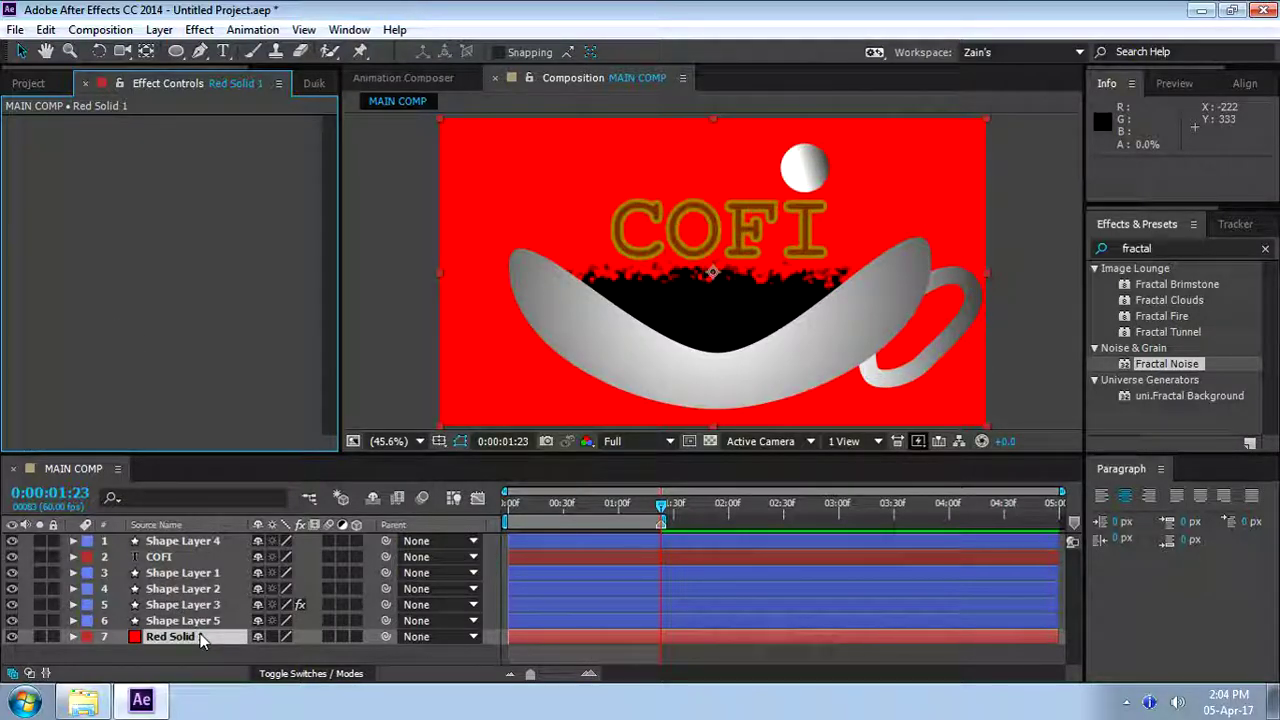
{"action": "key", "text": "Delete"}
Paste the Fractal Noise effect onto Shape Layer 3, the coffee surface, and collapse its Roughen Edges settings
{"action": "left_click", "coordinate": [175, 605]}
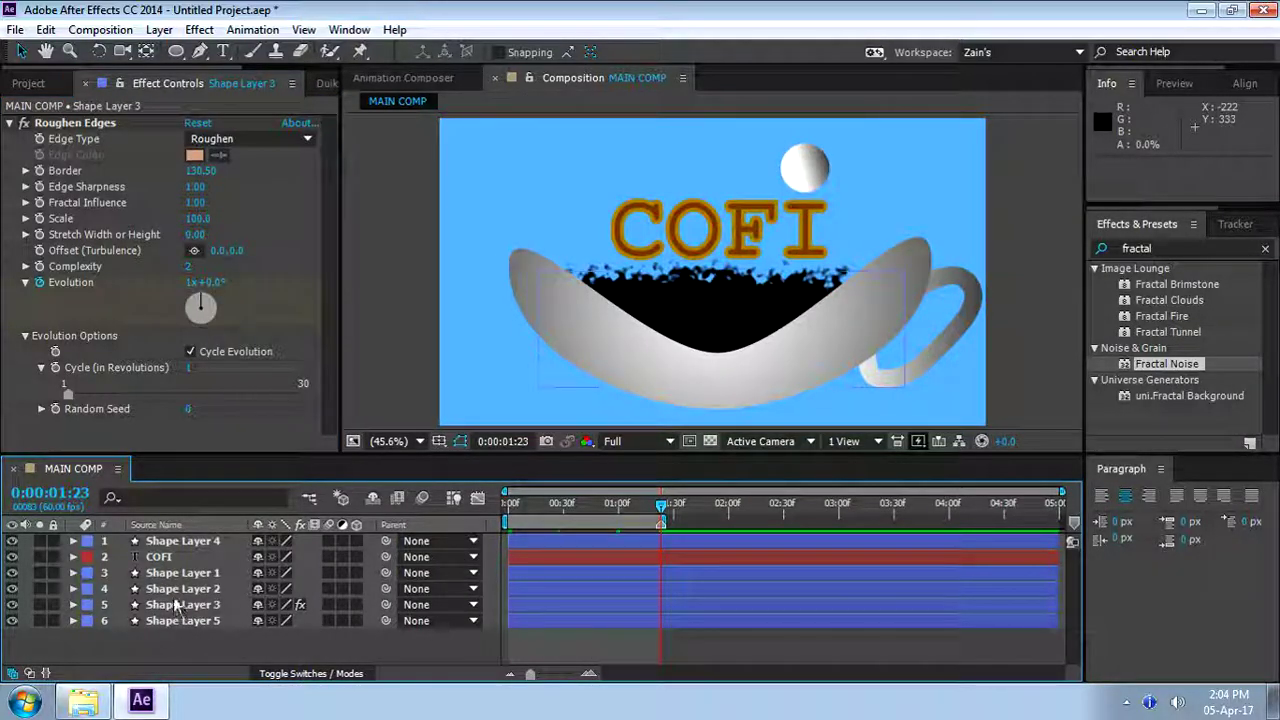
{"action": "left_click", "coordinate": [180, 572]}
{"action": "left_click", "coordinate": [185, 590]}
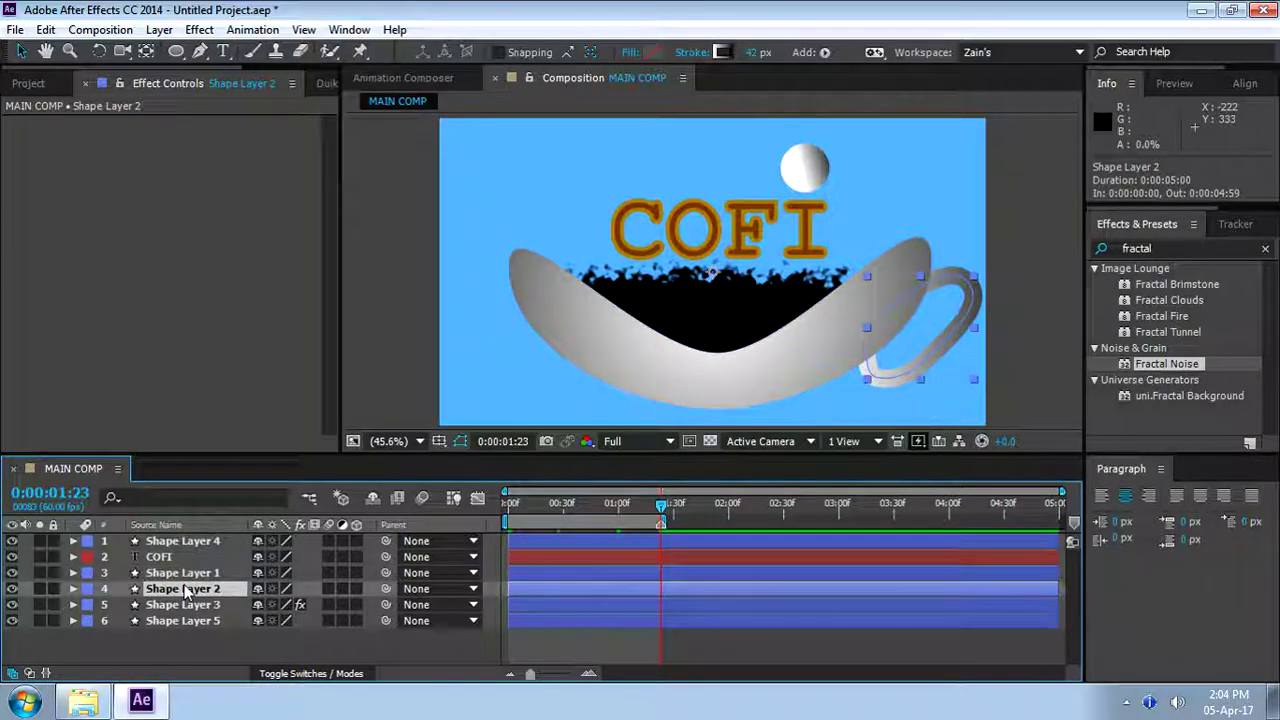
{"action": "left_click", "coordinate": [183, 605]}
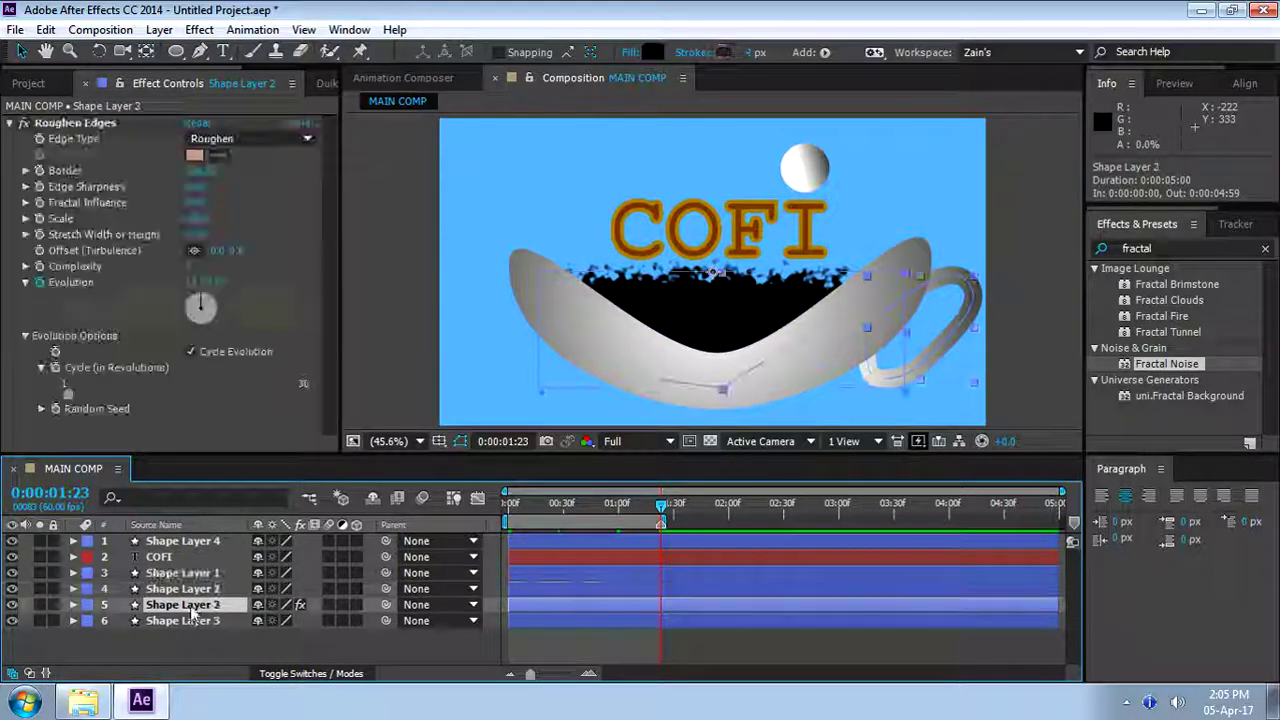
{"action": "left_click", "coordinate": [10, 122]}
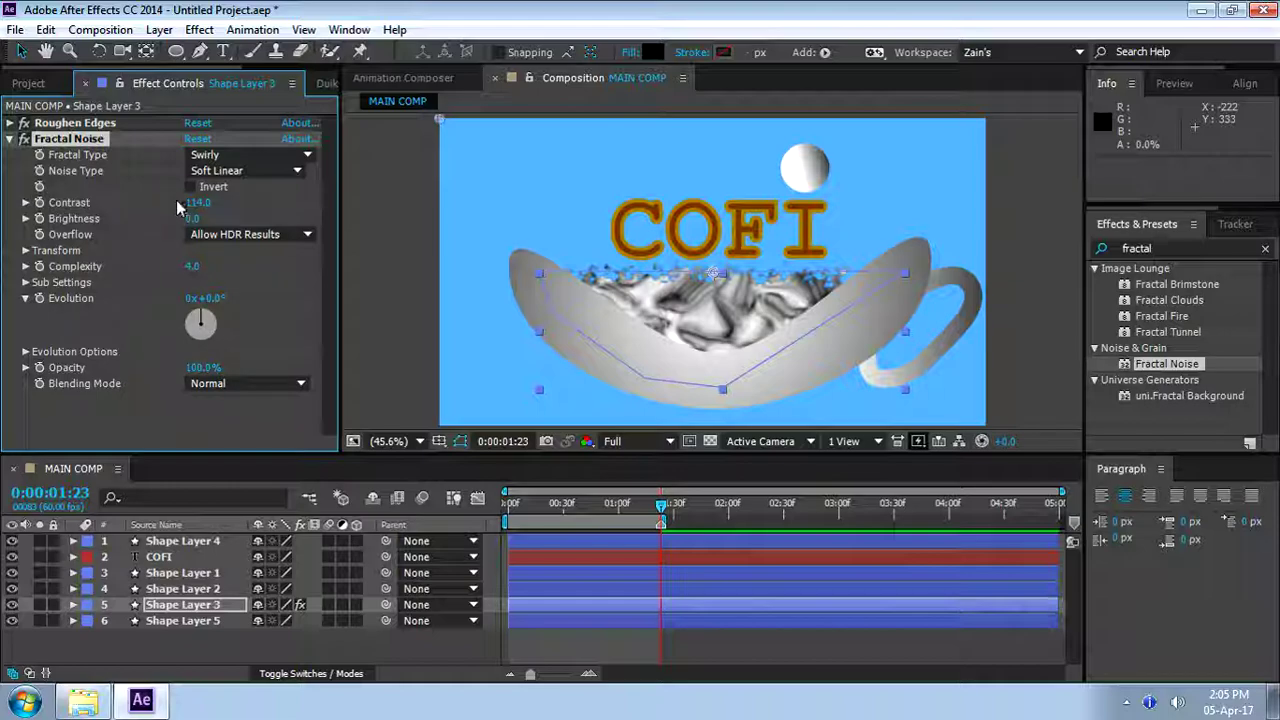
Set the Brightness of Shape Layer 3's Fractal Noise to -48 and preview the animation around 0:00:01:13
{"action": "left_click_drag", "start_coordinate": [194, 218], "coordinate": [159, 223]}
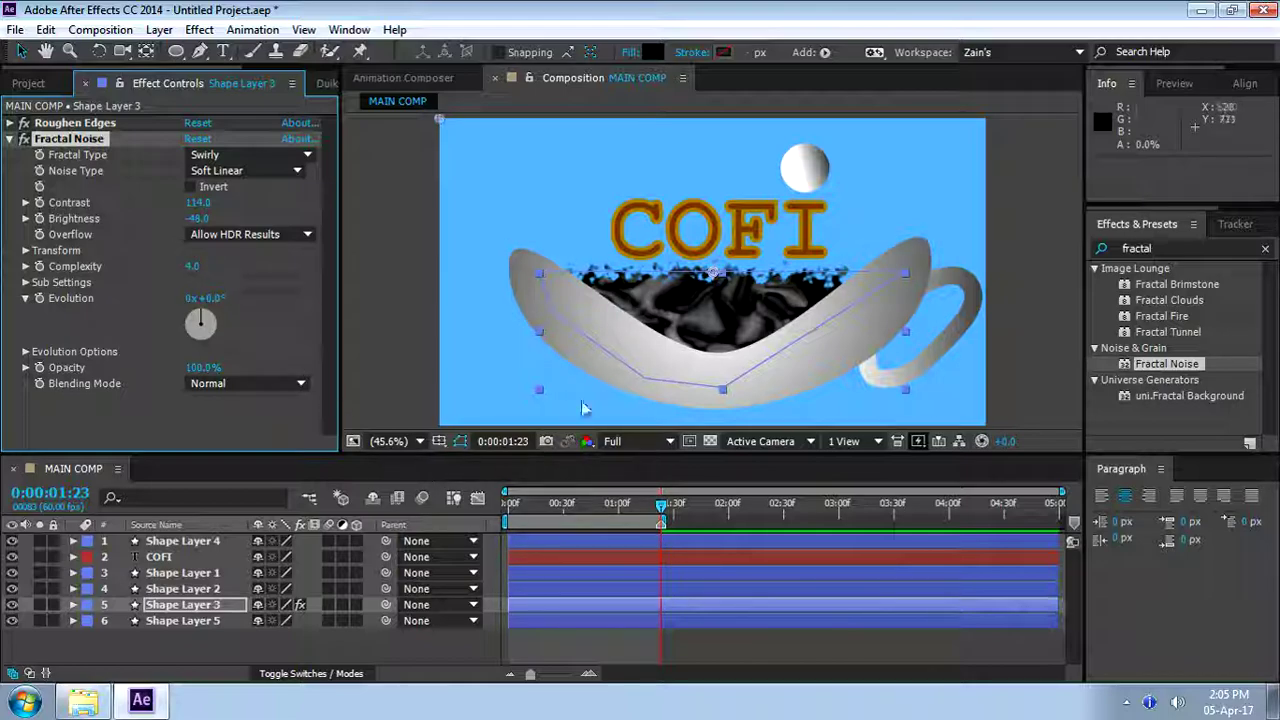
{"action": "mouse_move", "coordinate": [661, 506]}
{"action": "left_mouse_down"}
{"action": "mouse_move", "coordinate": [625, 510]}
{"action": "mouse_move", "coordinate": [645, 522]}
{"action": "left_mouse_up"}
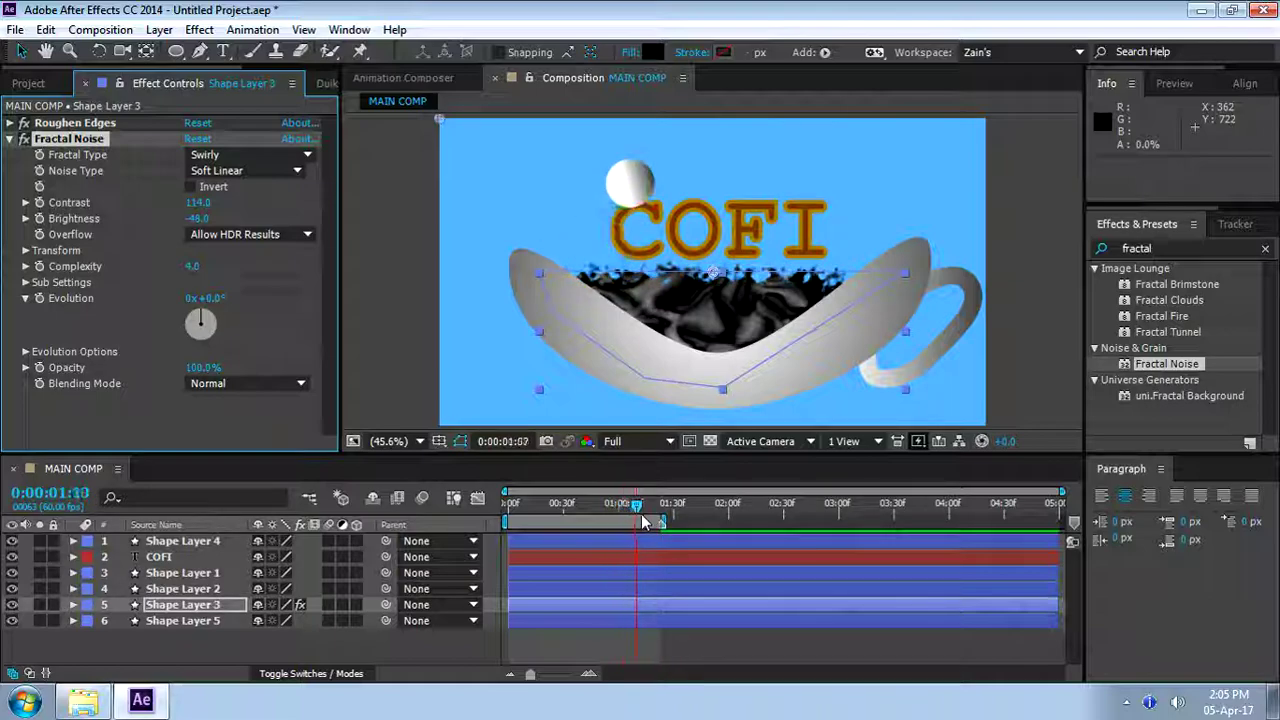
{"action": "key", "text": "space"}
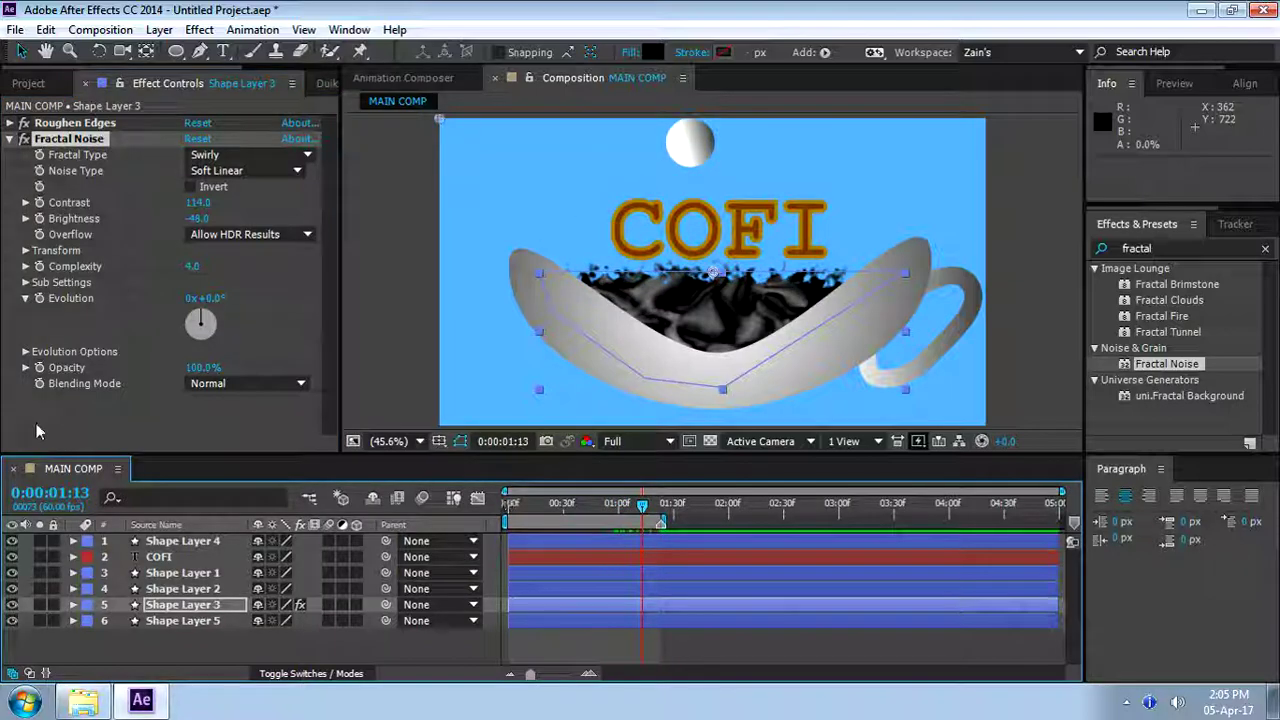
Set the Random Seed of Shape Layer 3's Fractal Noise to 310 in its evolution options
{"action": "left_click", "coordinate": [25, 352]}
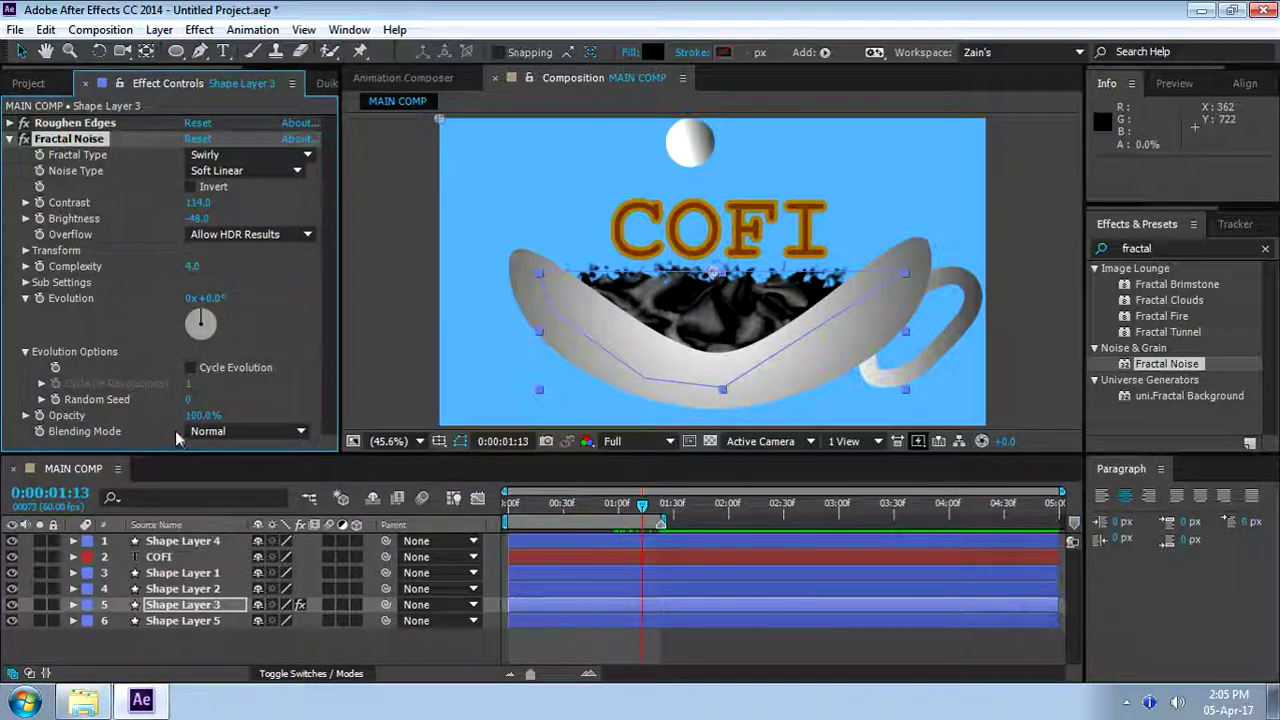
{"action": "left_click_drag", "start_coordinate": [190, 400], "coordinate": [215, 397]}
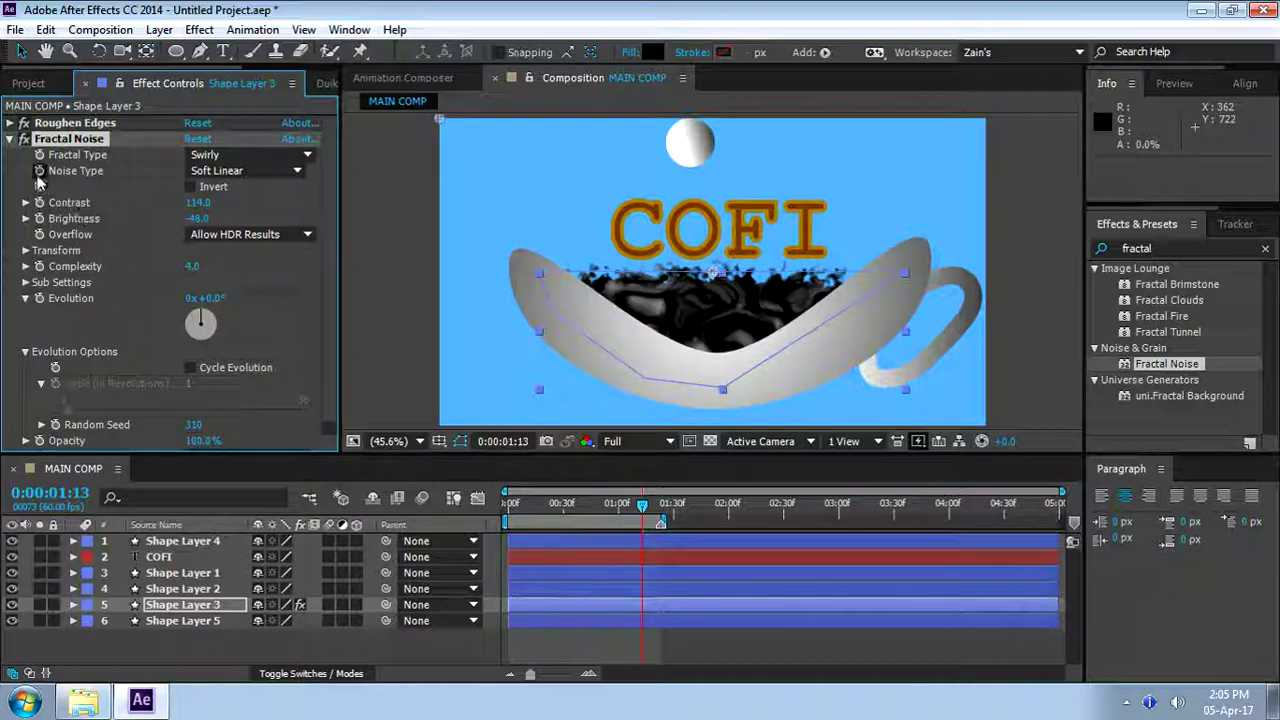
{"action": "left_click", "coordinate": [10, 139]}
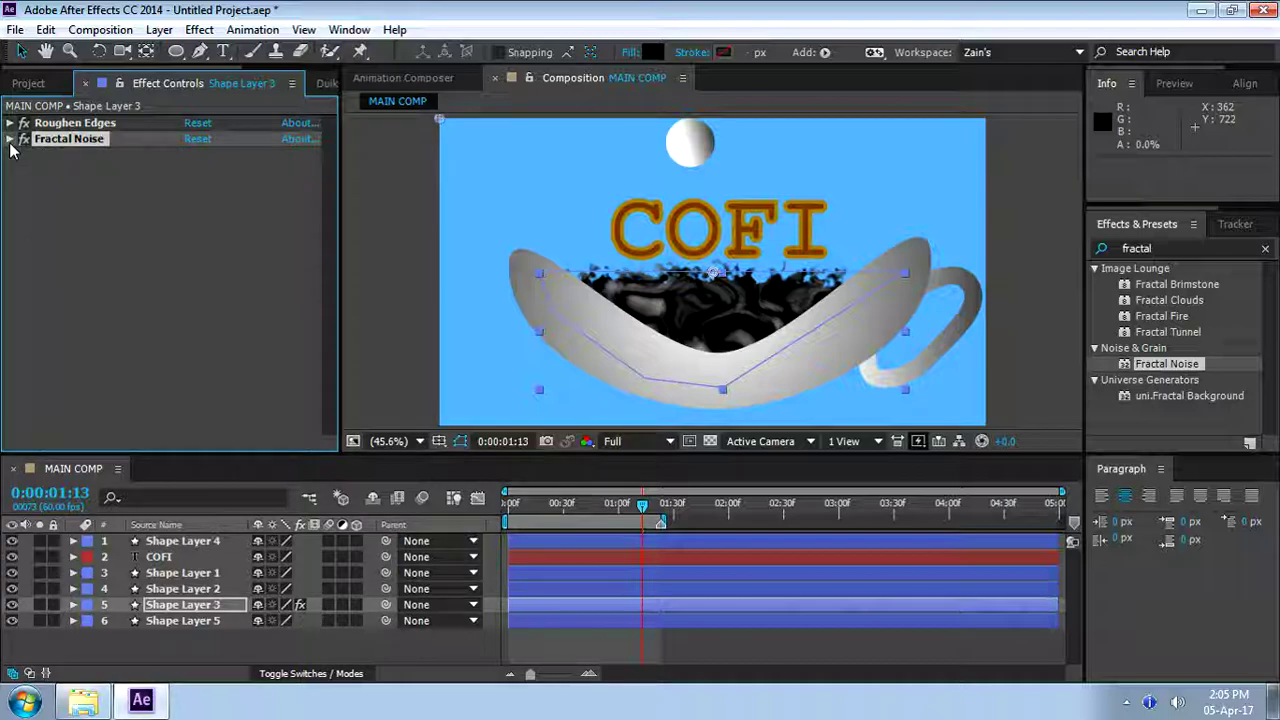
{"action": "left_click", "coordinate": [10, 139]}
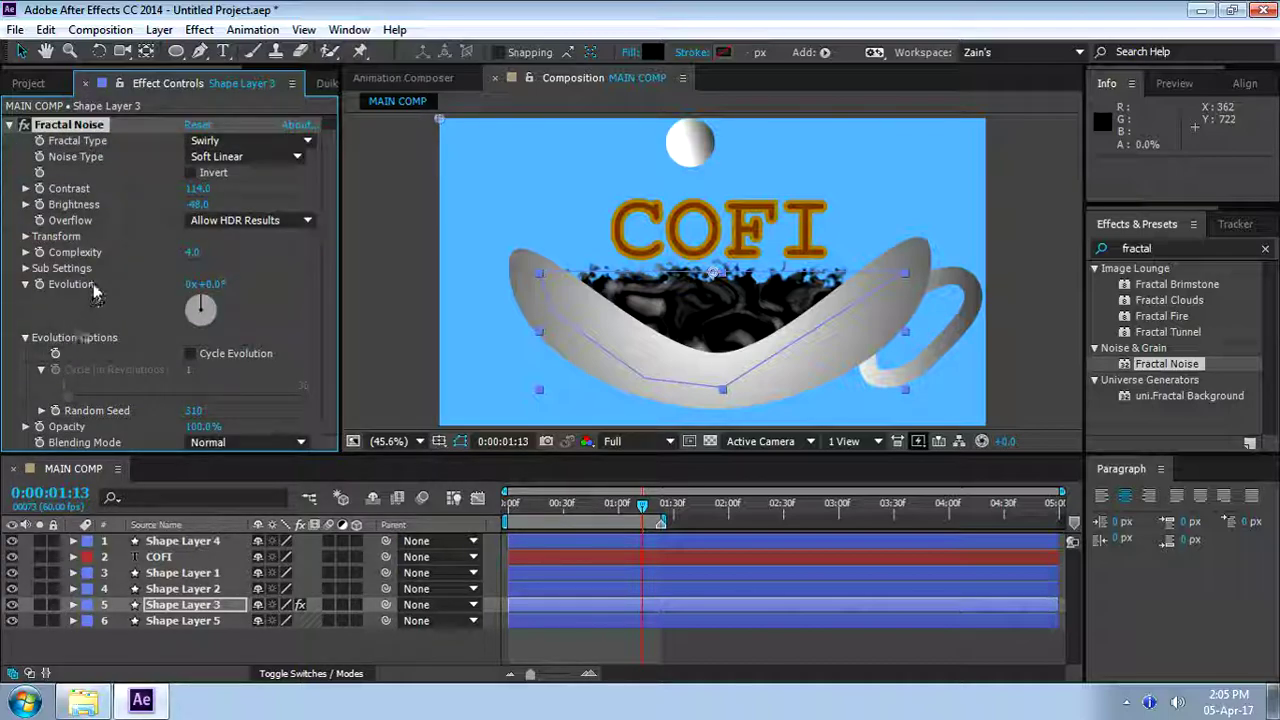
Start keyframing Fractal Noise Evolution at 0:00:00:00 on Shape Layer 3 and reveal the layer's keyframed properties
{"action": "left_click_drag", "start_coordinate": [642, 506], "coordinate": [469, 516]}
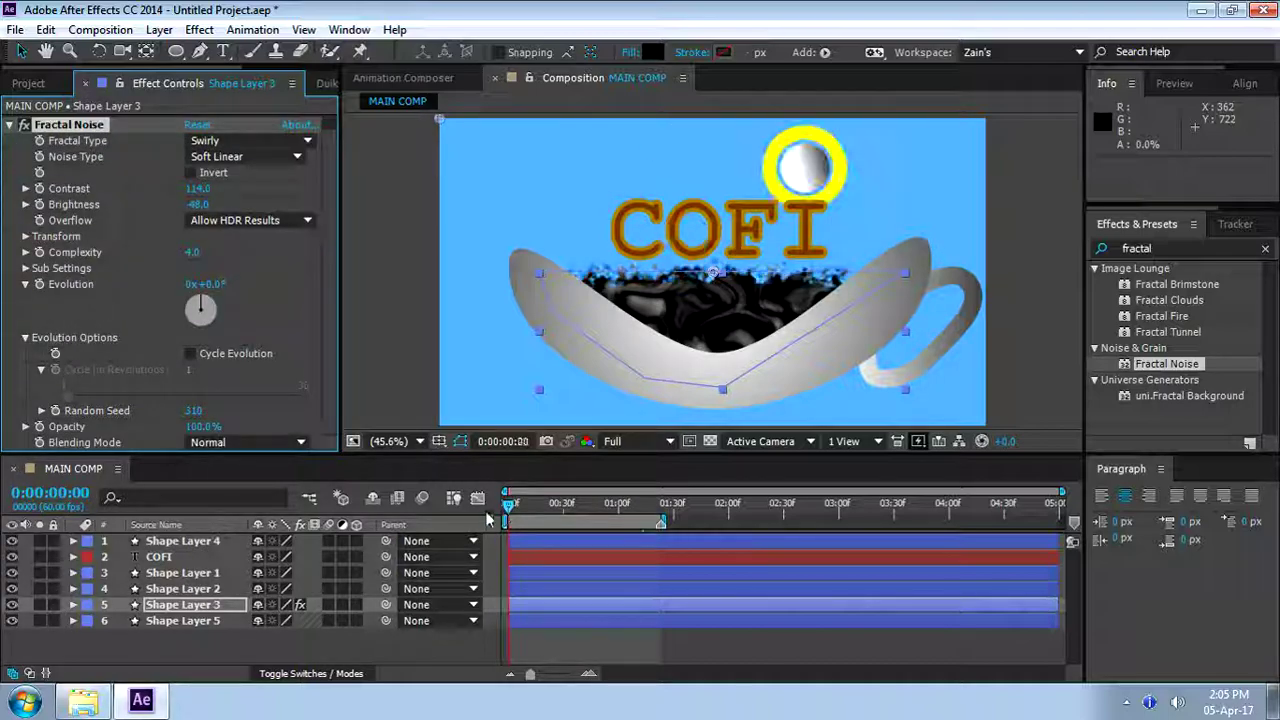
{"action": "left_click", "coordinate": [469, 516]}
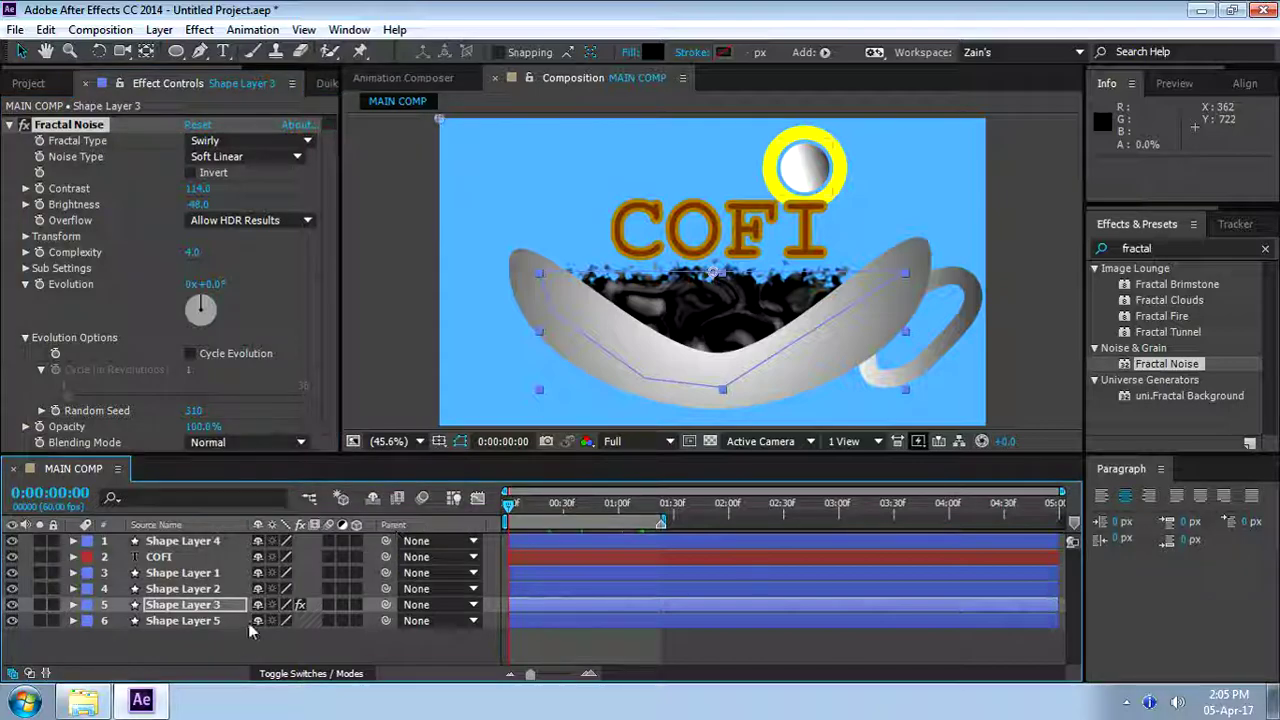
{"action": "left_click", "coordinate": [82, 307]}
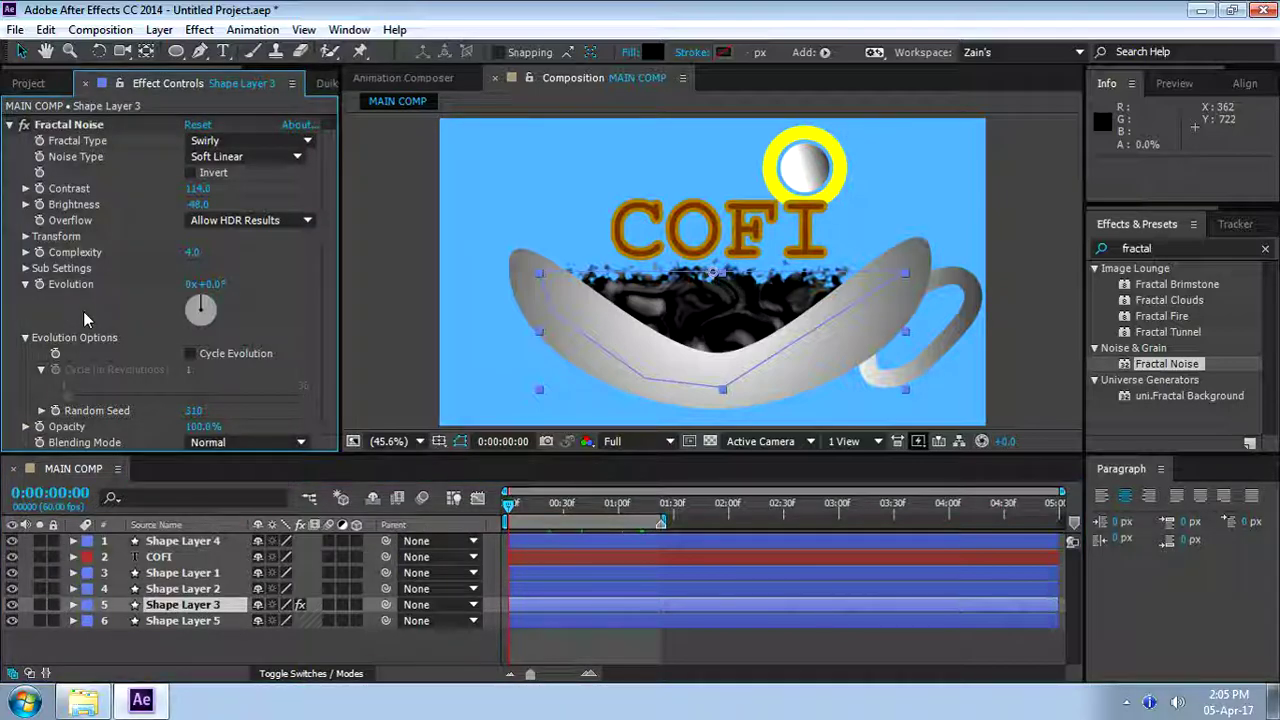
{"action": "left_click", "coordinate": [40, 285]}
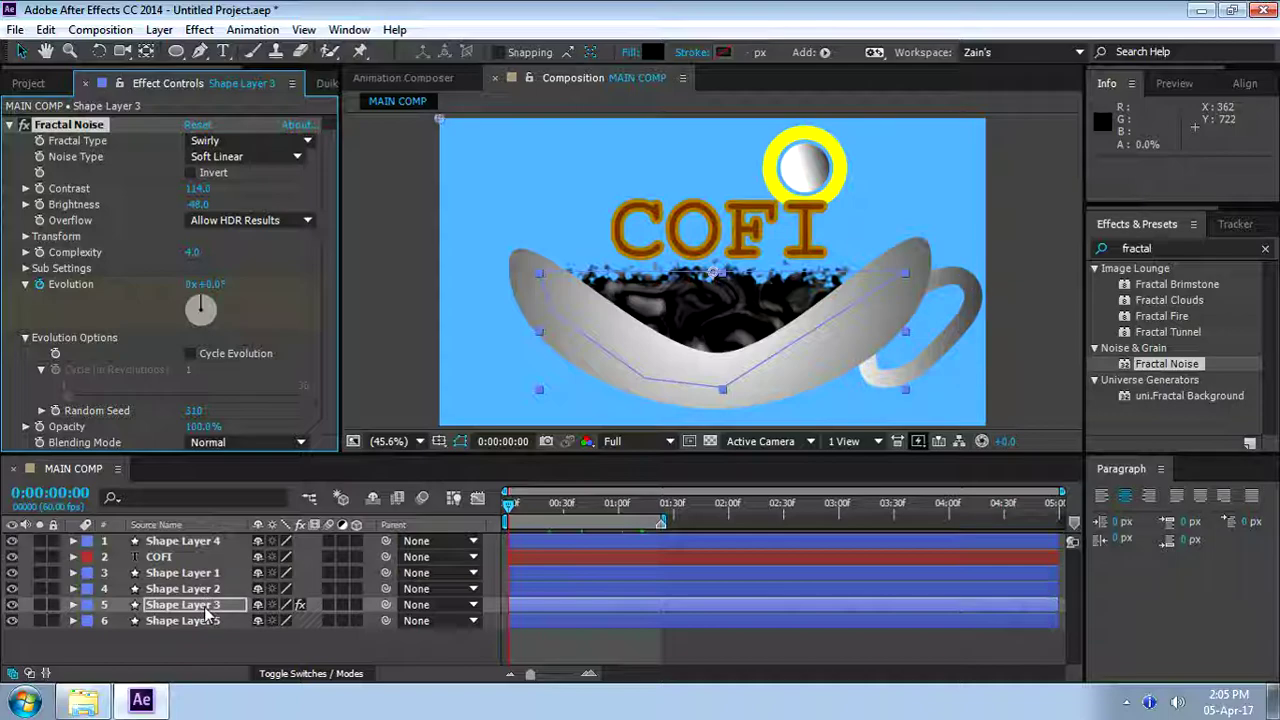
{"action": "left_click", "coordinate": [210, 605]}
{"action": "key", "text": "u"}
{"action": "scroll", "coordinate": [516, 628], "scroll_direction": "down", "scroll_amount": 1}
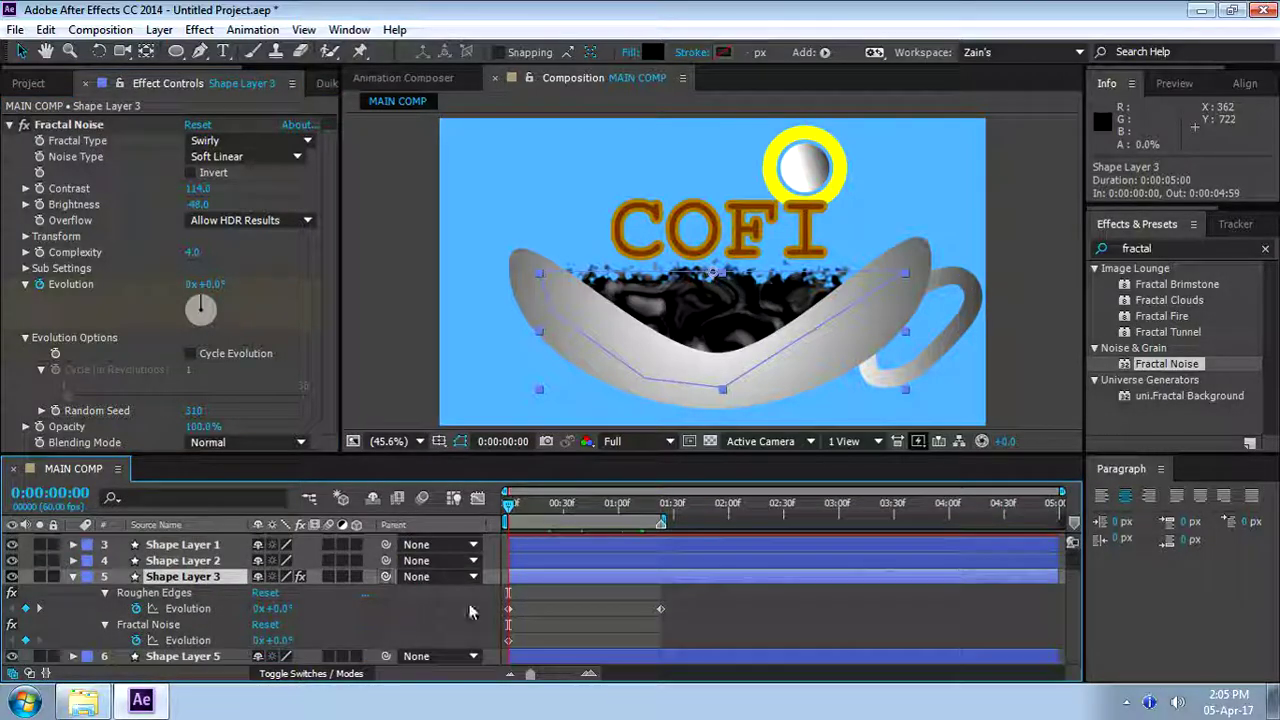
Add a Fractal Noise Evolution keyframe of 1 revolution on Shape Layer 3 at 0:00:01:23
{"action": "left_click_drag", "start_coordinate": [508, 512], "coordinate": [664, 529]}
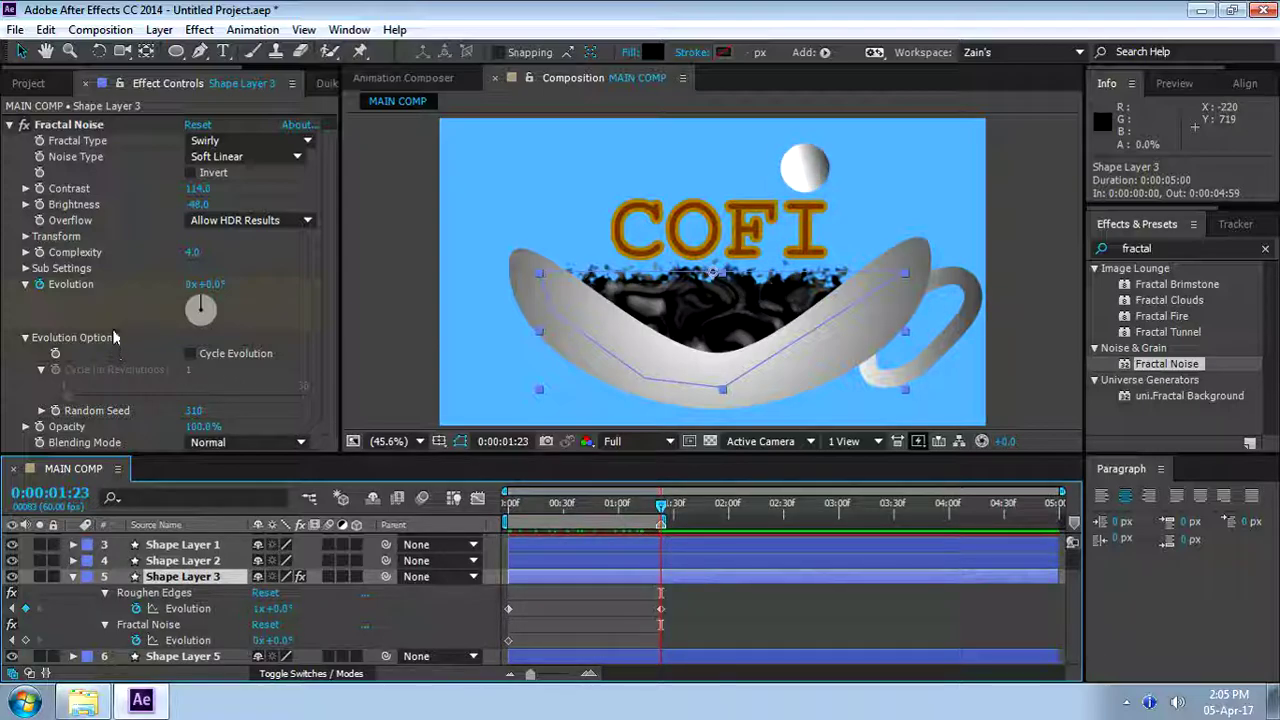
{"action": "left_click", "coordinate": [190, 285]}
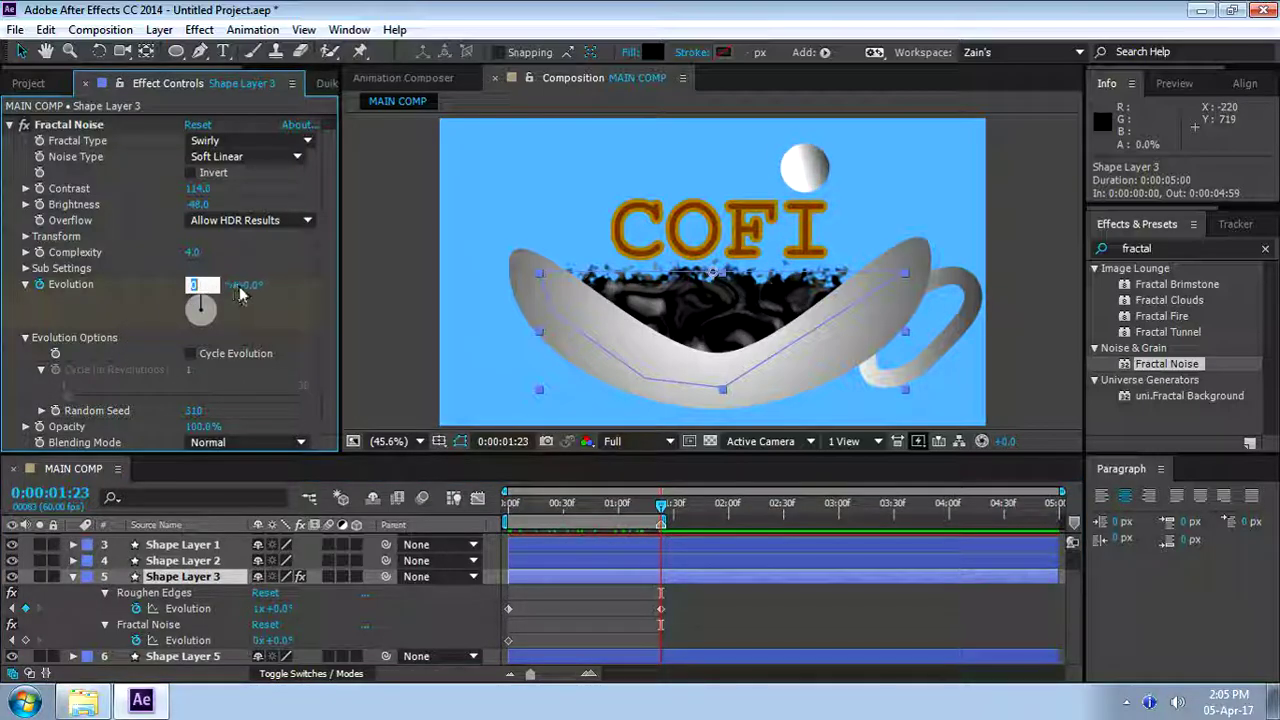
{"action": "type", "text": "1"}
{"action": "key", "text": "Return"}
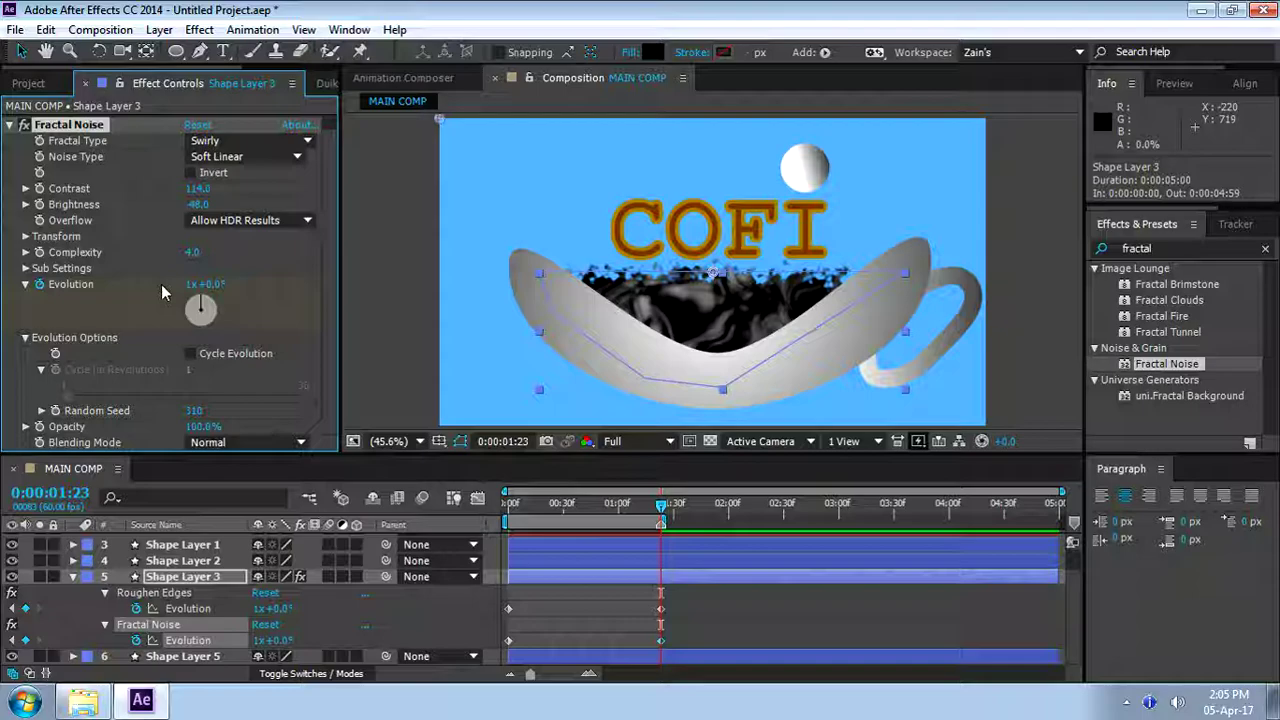
Check the coffee texture at 0:00:00:24 and set the Fractal Noise Brightness to -58 and Contrast to 120
{"action": "left_click_drag", "start_coordinate": [666, 524], "coordinate": [552, 522]}
{"action": "left_click", "coordinate": [138, 255]}
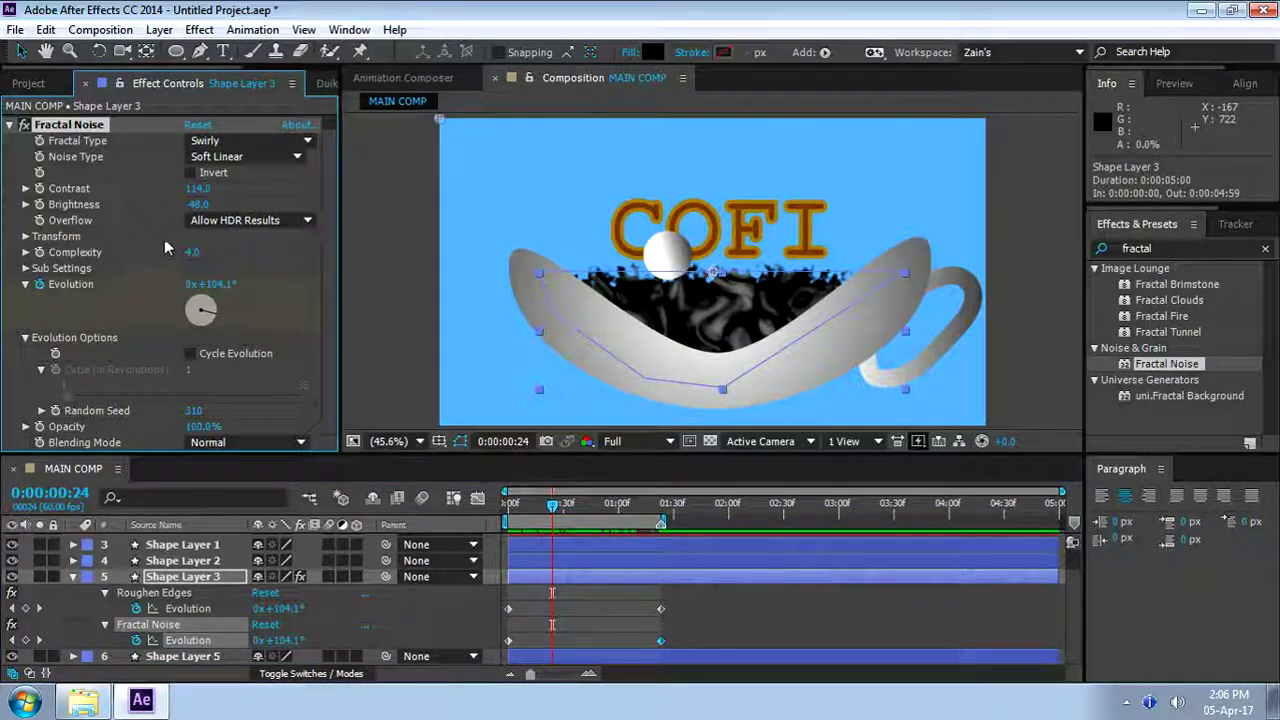
{"action": "left_click_drag", "start_coordinate": [198, 206], "coordinate": [189, 213]}
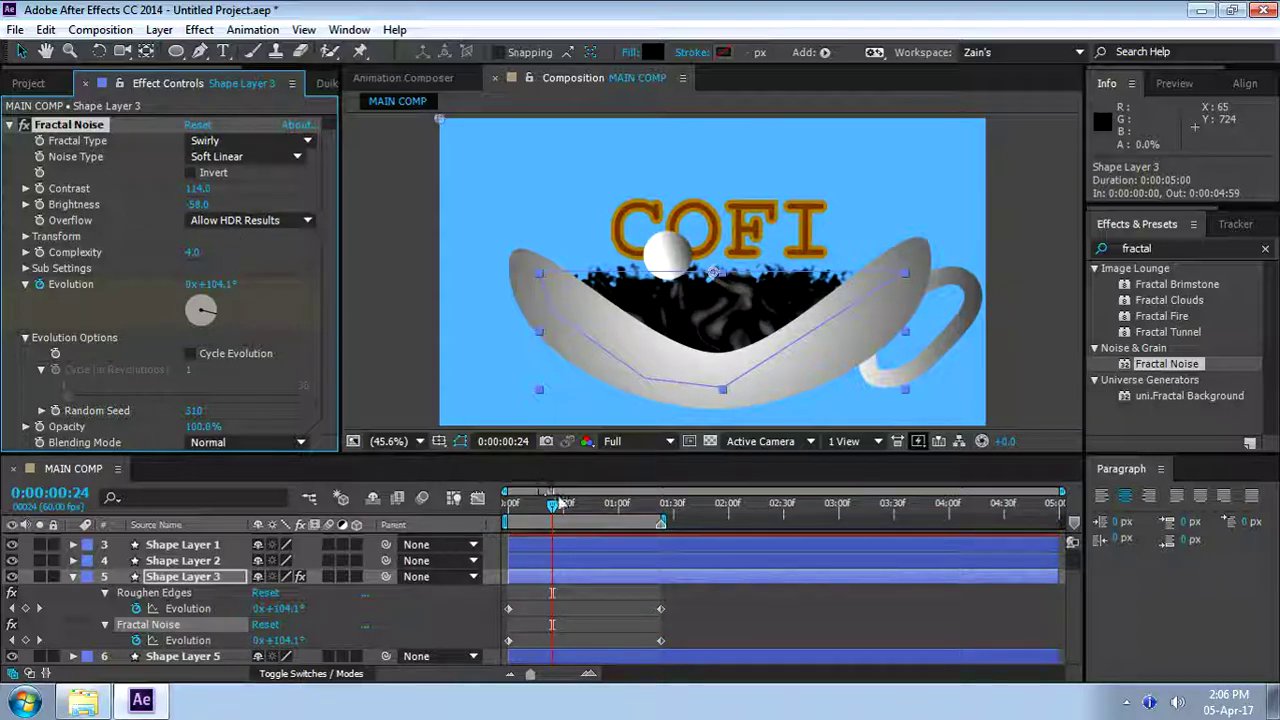
{"action": "left_click_drag", "start_coordinate": [198, 188], "coordinate": [230, 211]}
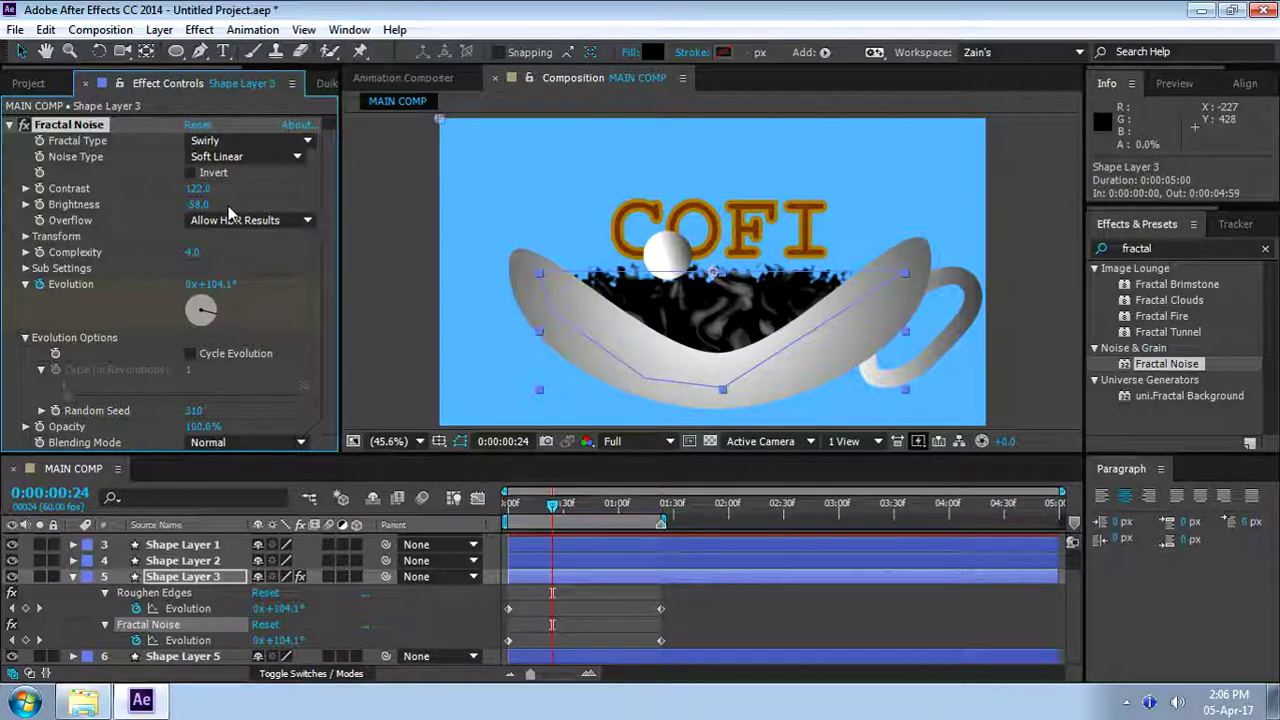
Try a Fractal Noise Evolution of 2 revolutions at 0:00:01:23, then restore it to 1 revolution
{"action": "left_click_drag", "start_coordinate": [554, 508], "coordinate": [662, 570]}
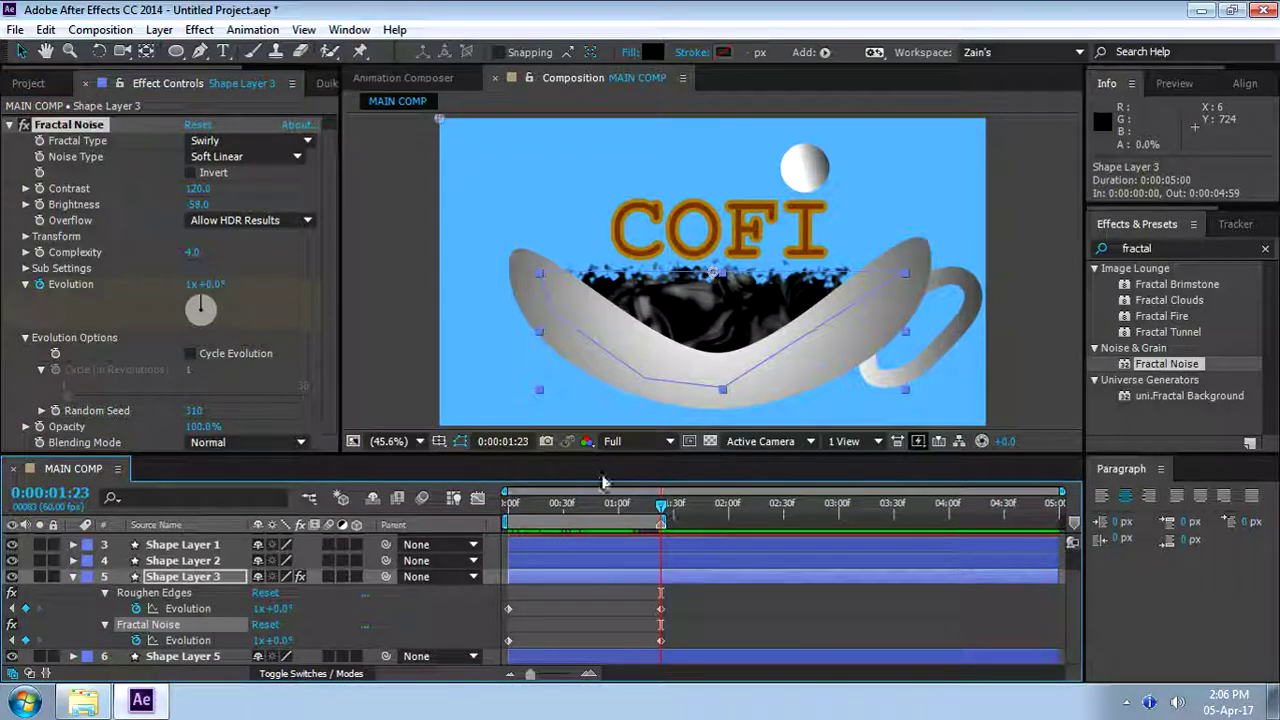
{"action": "left_click", "coordinate": [191, 285]}
{"action": "type", "text": "2"}
{"action": "key", "text": "Return"}
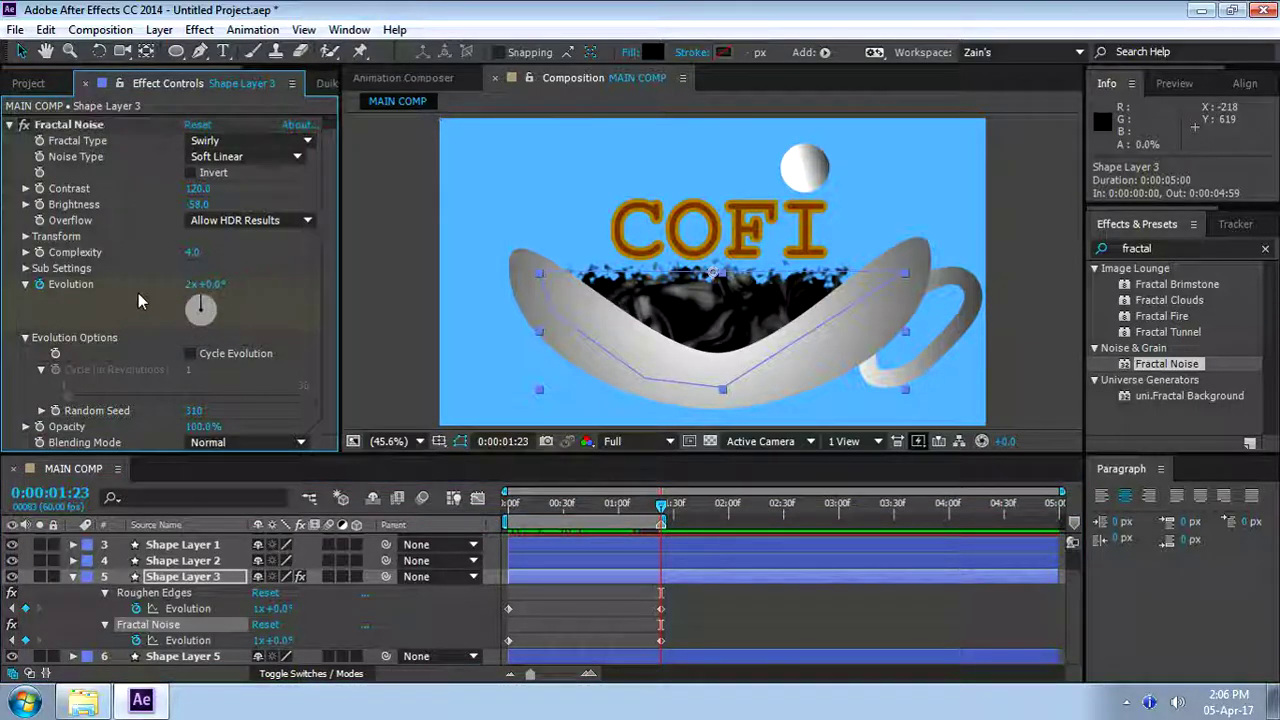
{"action": "left_click_drag", "start_coordinate": [660, 508], "coordinate": [672, 534]}
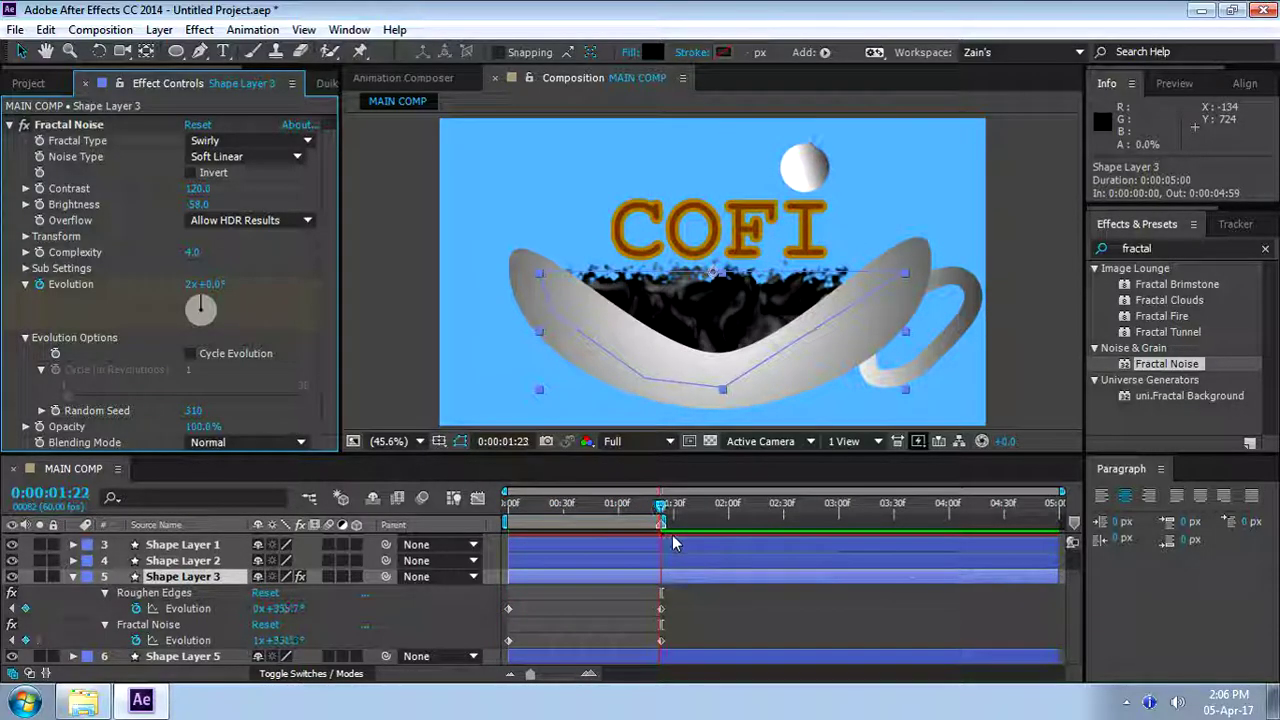
{"action": "left_click", "coordinate": [192, 288]}
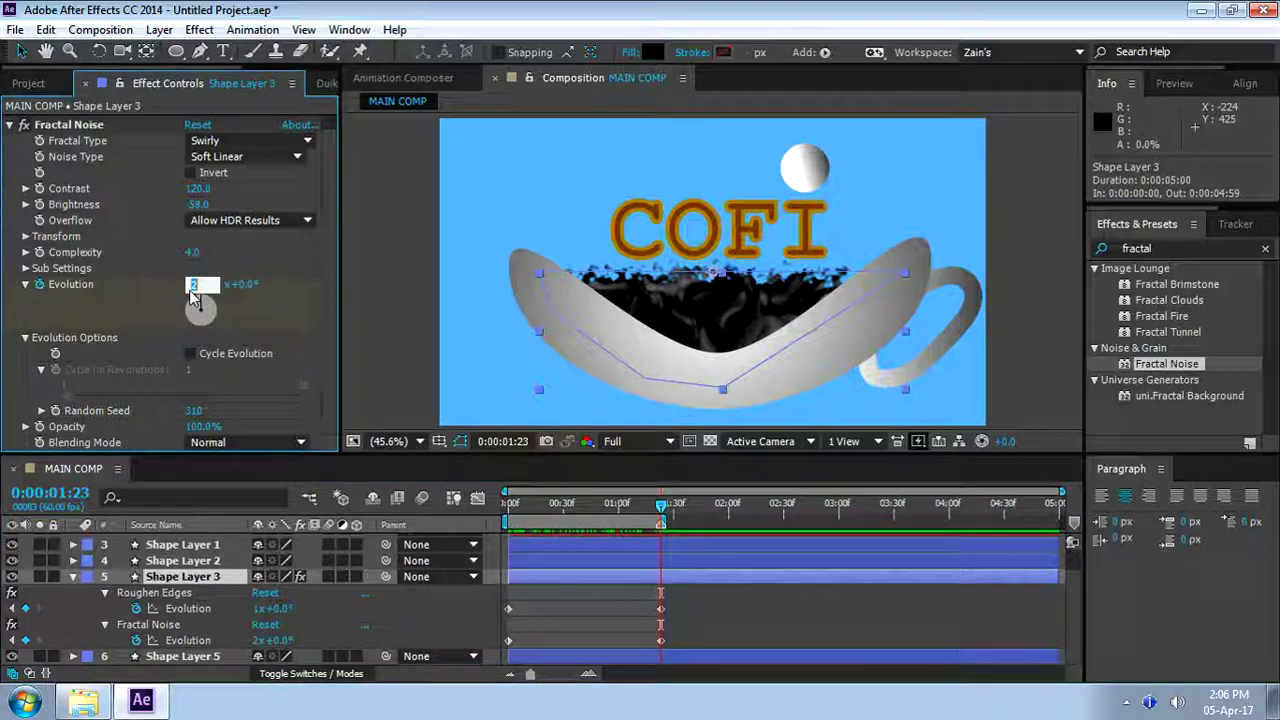
{"action": "type", "text": "1x+0.0°"}
{"action": "key", "text": "Return"}
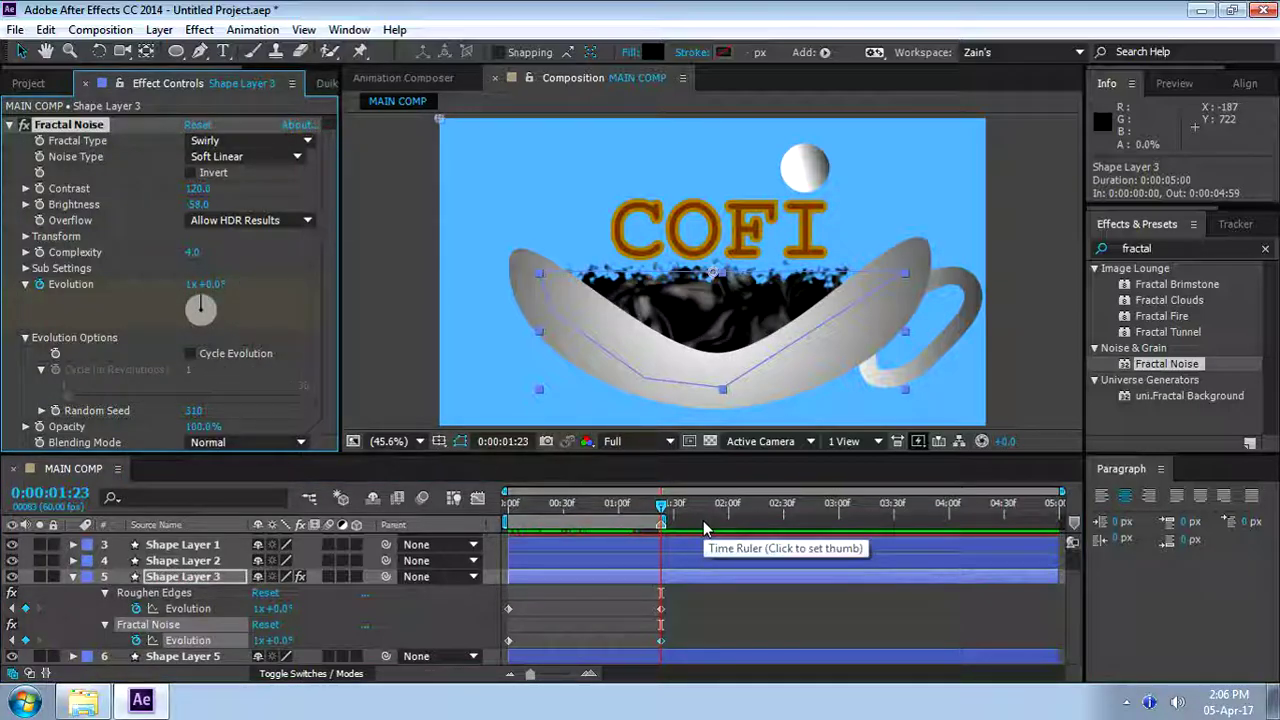
Turn on Cycle Evolution for Shape Layer 3's Fractal Noise, previewing the animation loop before and after the change
{"action": "key", "text": "space"}
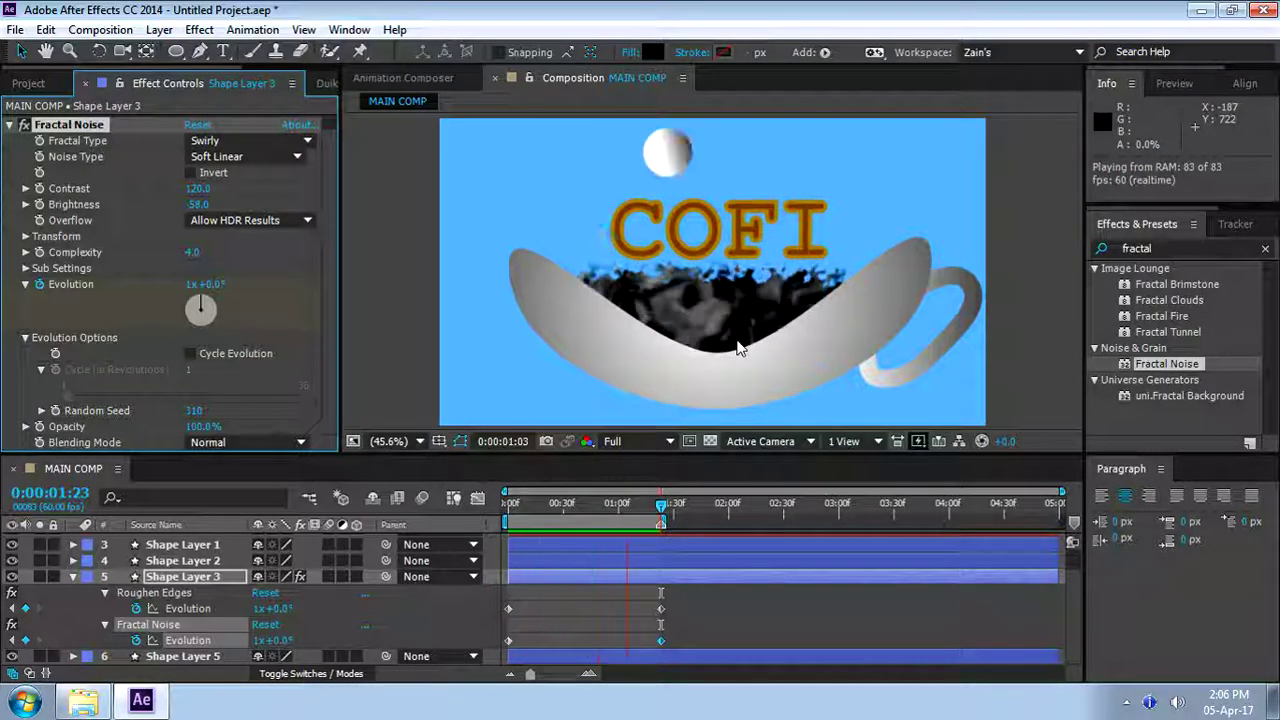
{"action": "key", "text": "space"}
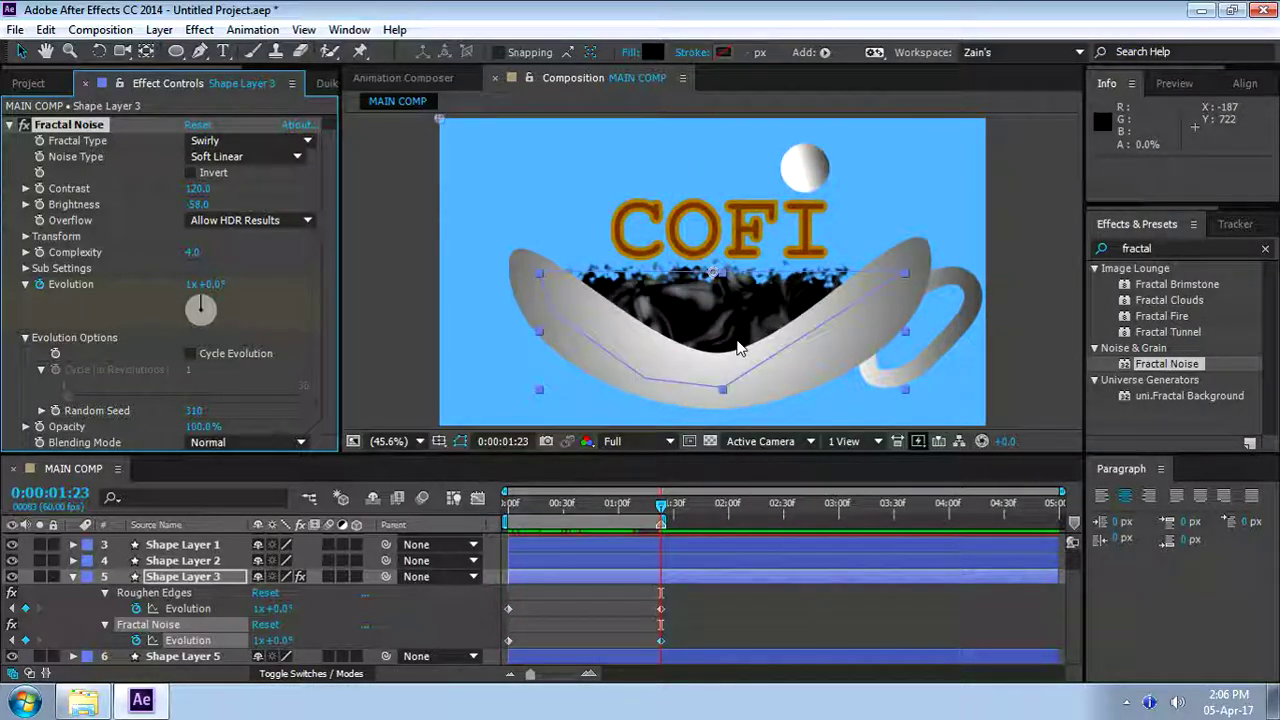
{"action": "left_click", "coordinate": [93, 326]}
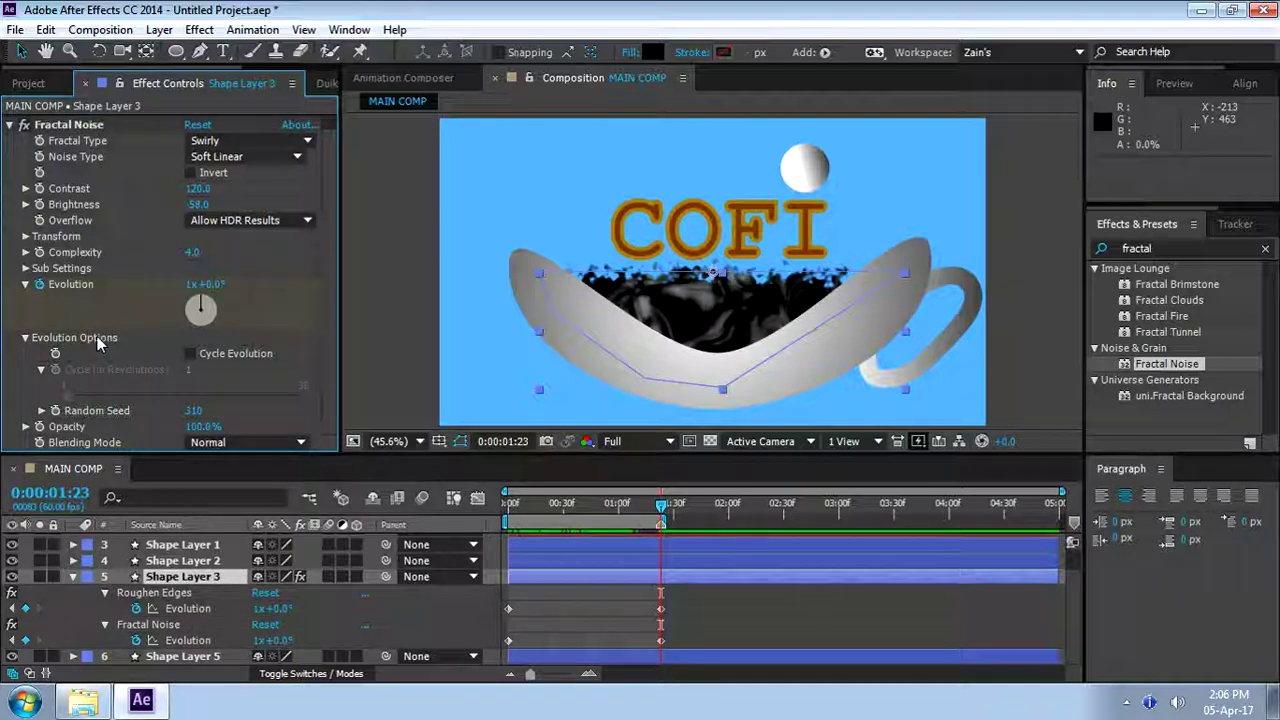
{"action": "left_click", "coordinate": [189, 354]}
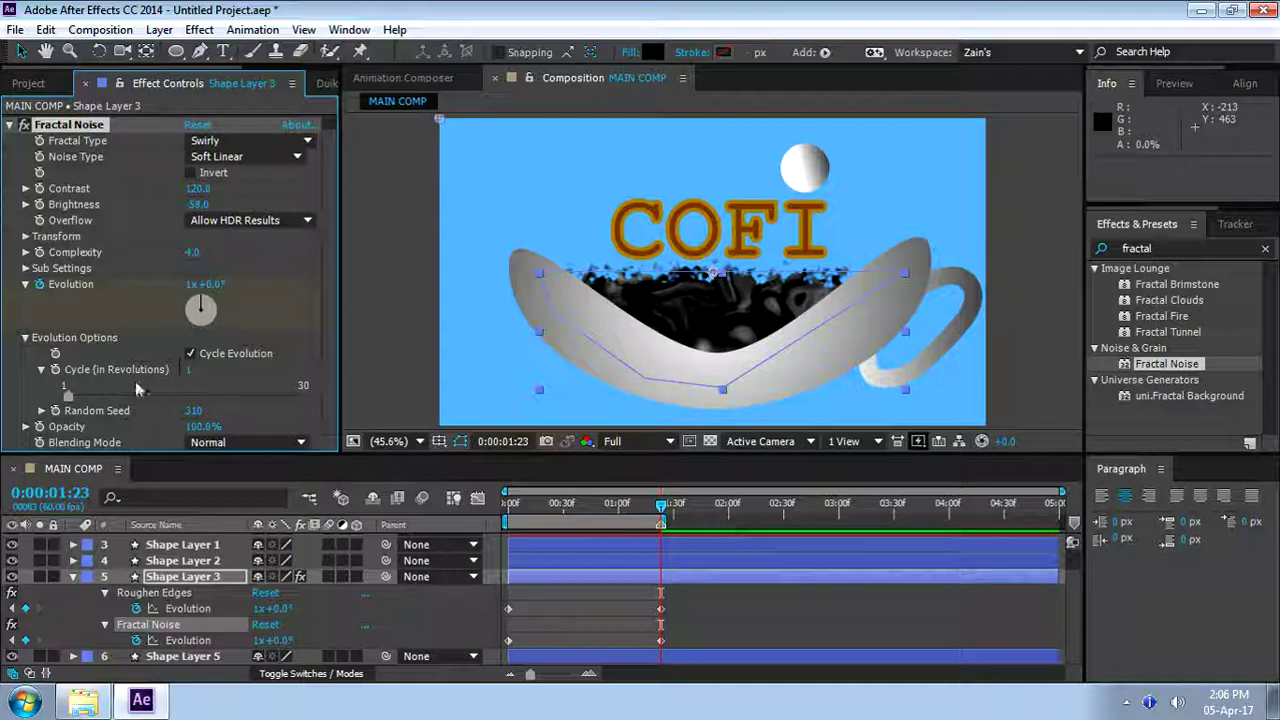
{"action": "left_click", "coordinate": [263, 372]}
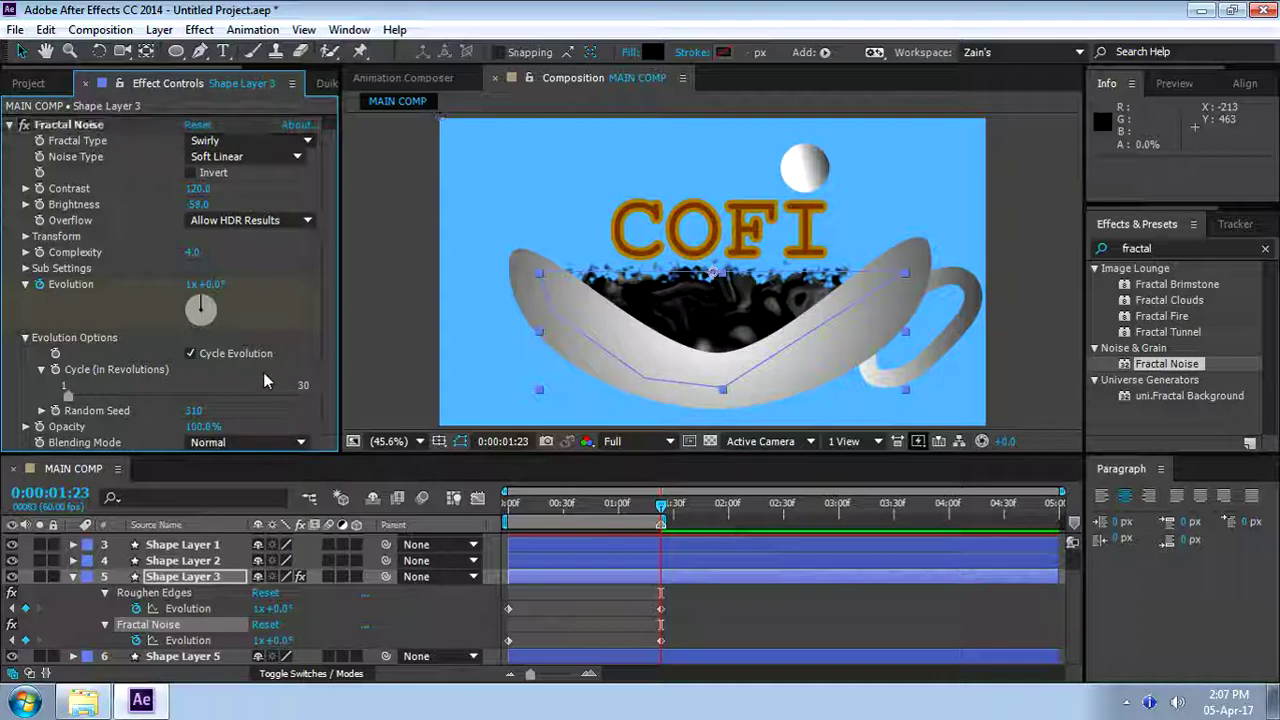
{"action": "key", "text": "KP_0"}
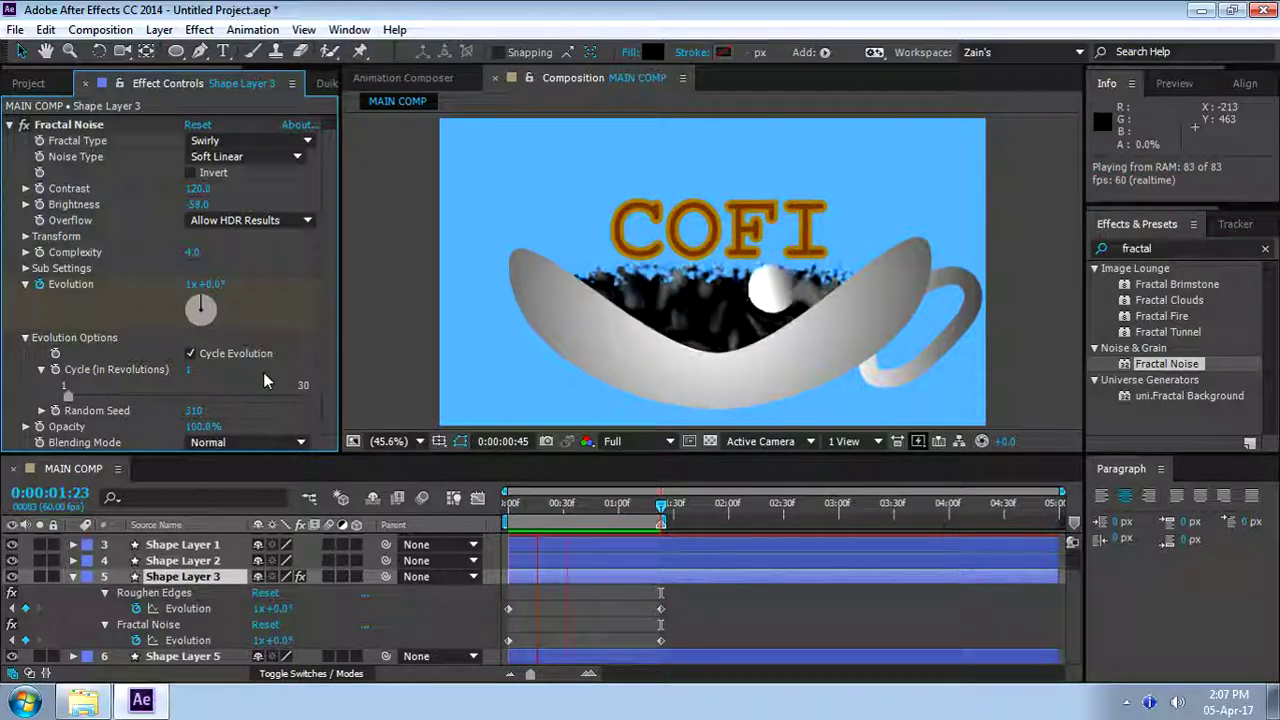
{"action": "key", "text": "space"}
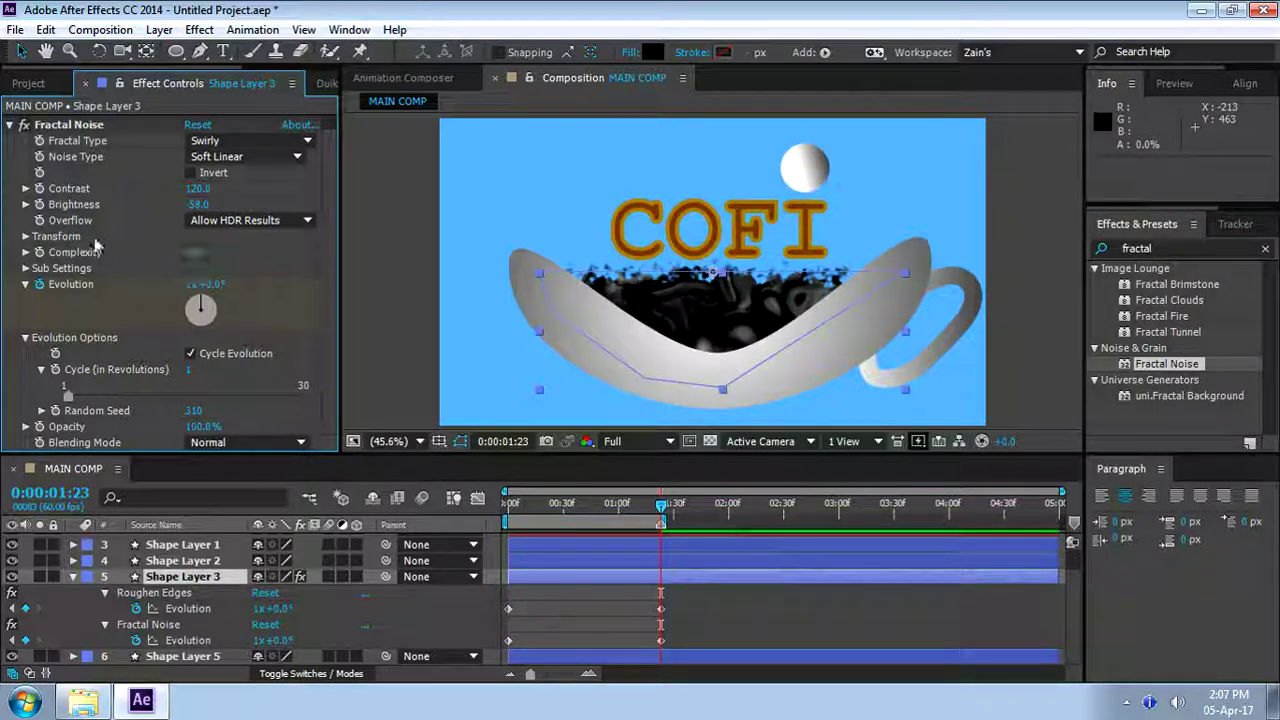
Collapse Fractal Noise, expand Roughen Edges on Shape Layer 3, try a Border of 189.20, and preview the animation
{"action": "scroll", "coordinate": [91, 231], "scroll_direction": "up", "scroll_amount": 1}
{"action": "left_click", "coordinate": [10, 139]}
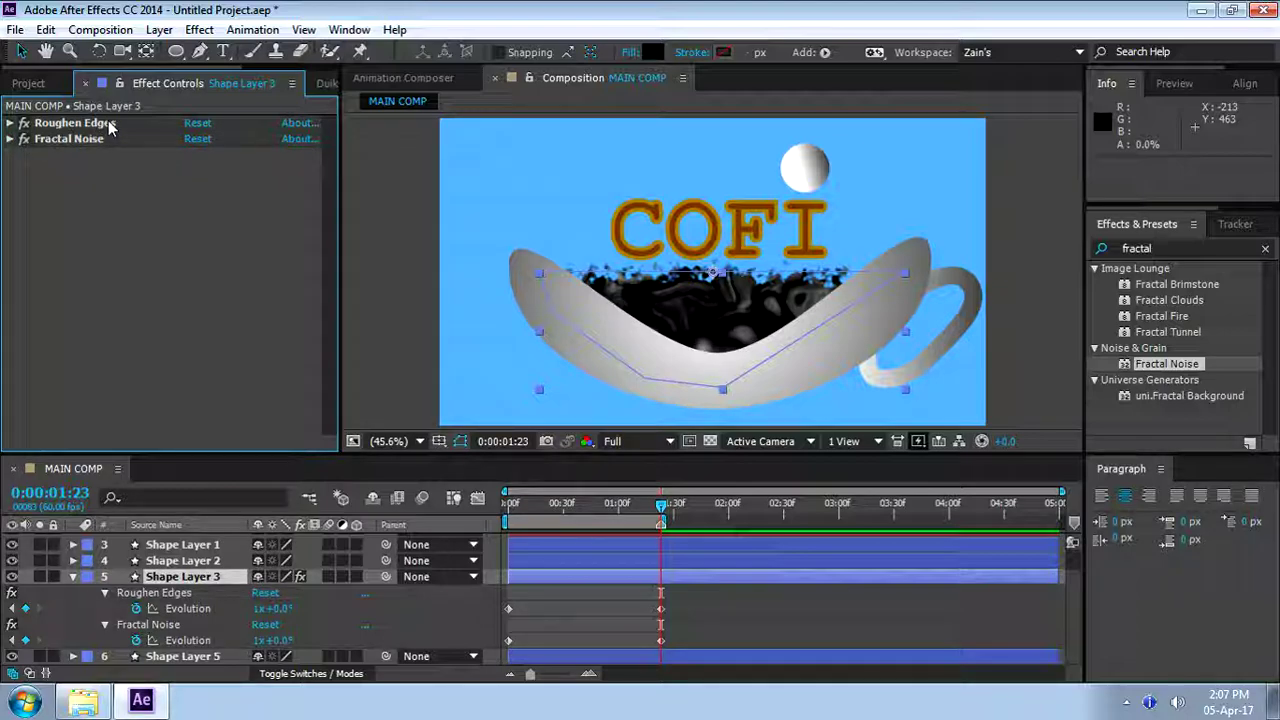
{"action": "left_click", "coordinate": [110, 124]}
{"action": "left_click", "coordinate": [10, 123]}
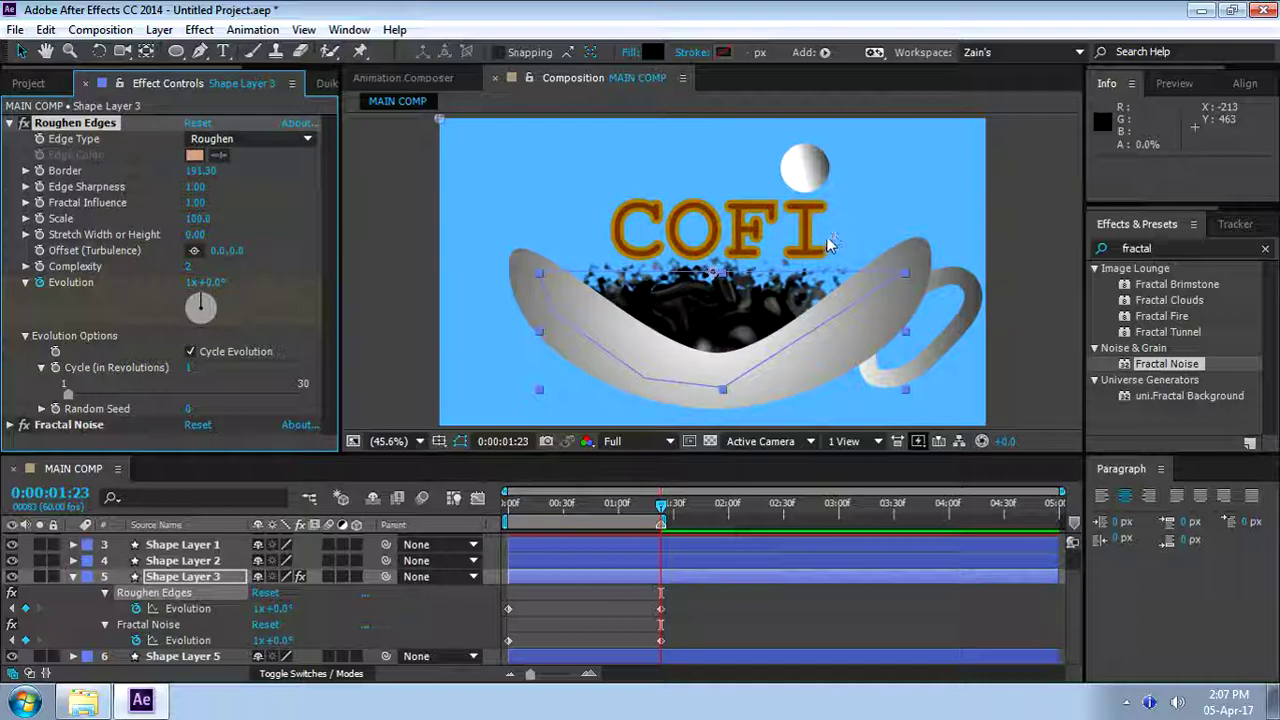
{"action": "left_click", "coordinate": [1018, 237]}
{"action": "key", "text": "KP_0"}
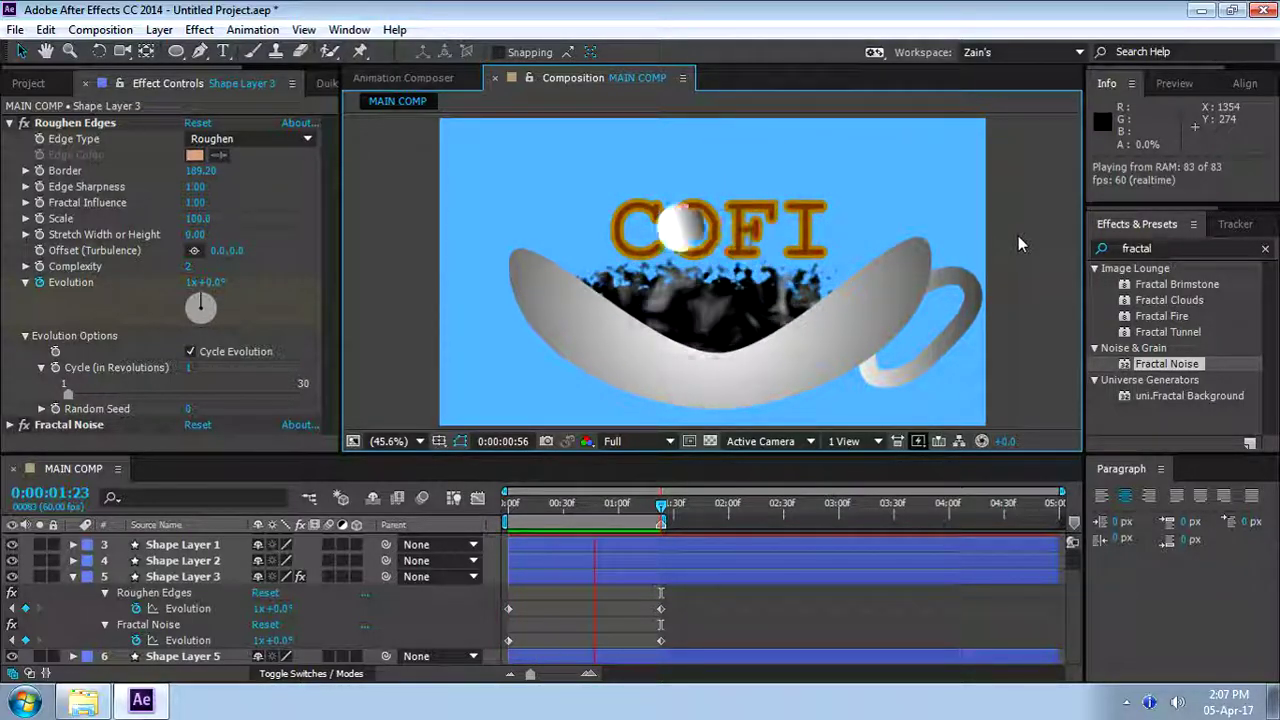
{"action": "key", "text": "space"}
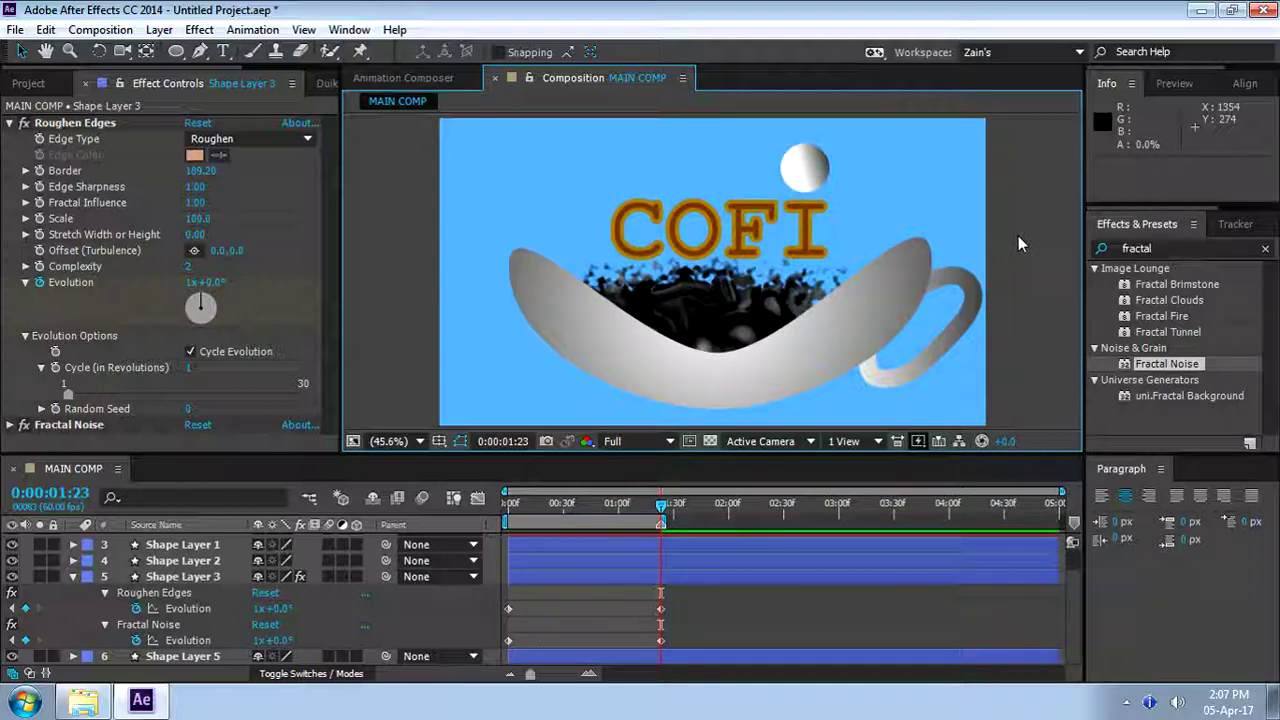
Set the Roughen Edges Border on Shape Layer 3 to 141.40
{"action": "left_click", "coordinate": [143, 185]}
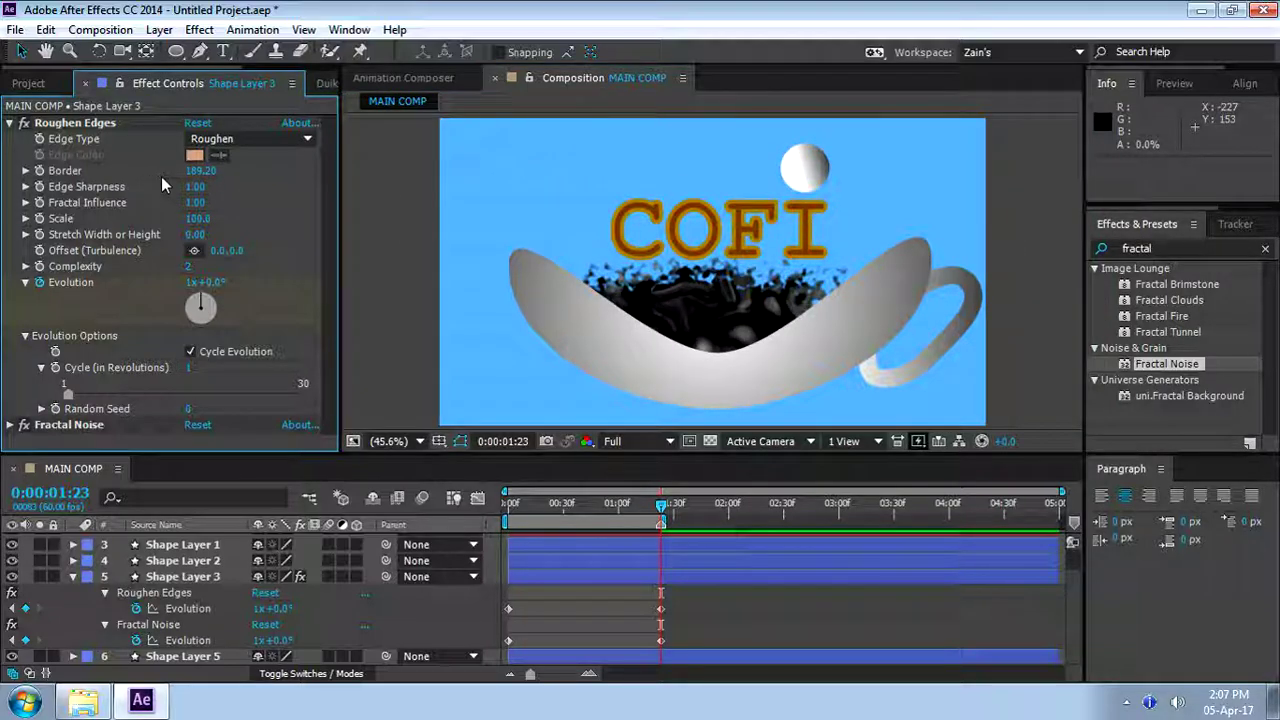
{"action": "left_click_drag", "start_coordinate": [161, 176], "coordinate": [213, 174]}
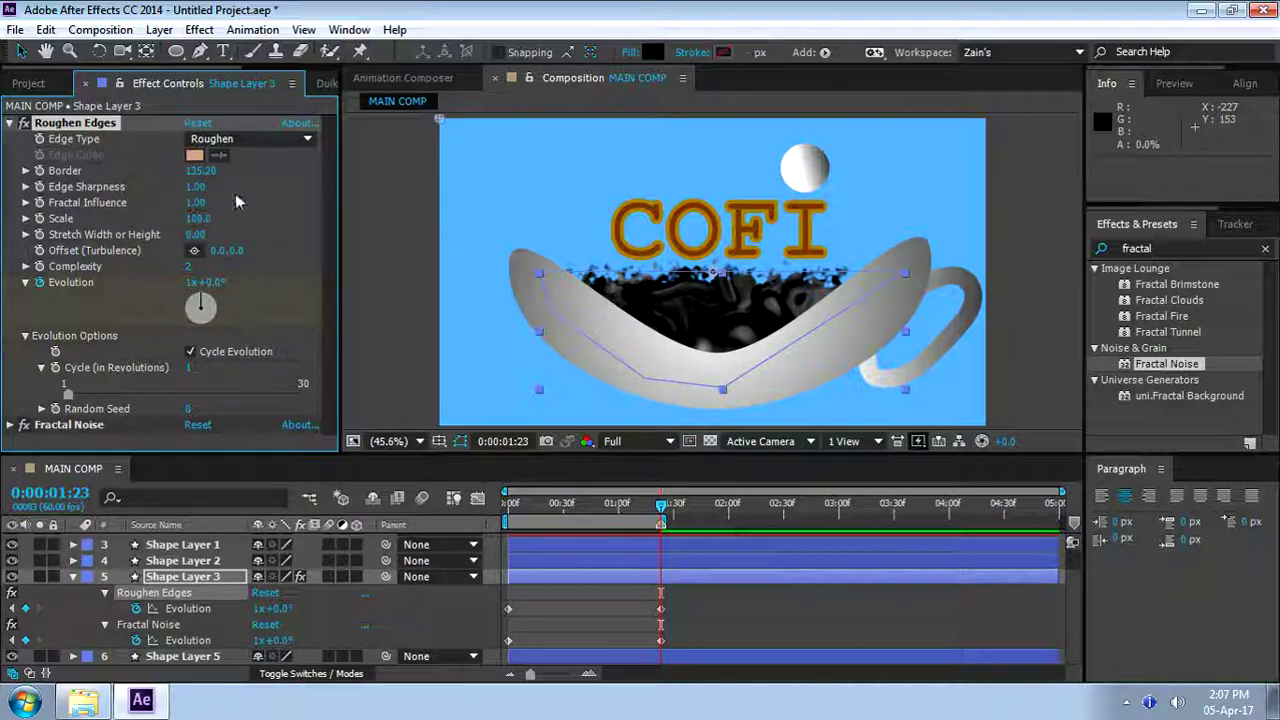
{"action": "left_click_drag", "start_coordinate": [237, 202], "coordinate": [243, 193]}
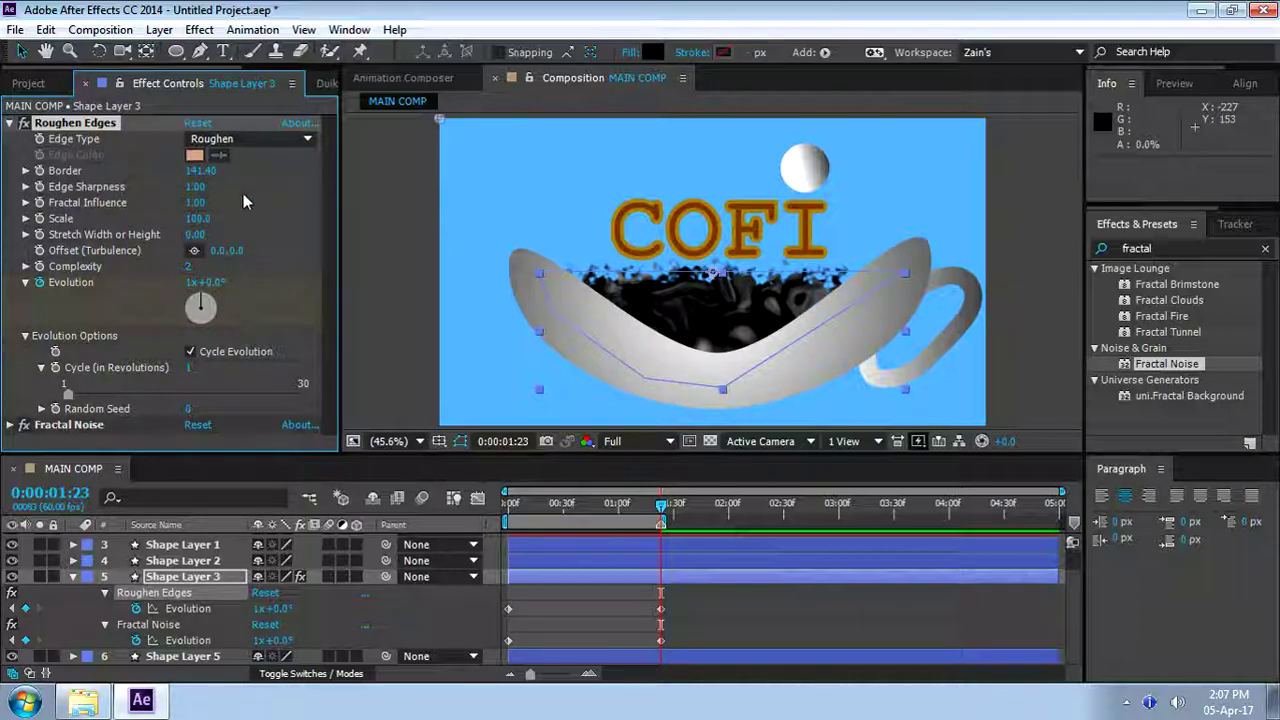
Lower the Opacity of Shape Layer 3's Fractal Noise to 59% and start a preview of the animation
{"action": "left_click", "coordinate": [10, 424]}
{"action": "scroll", "coordinate": [90, 400], "scroll_direction": "down", "scroll_amount": 5}
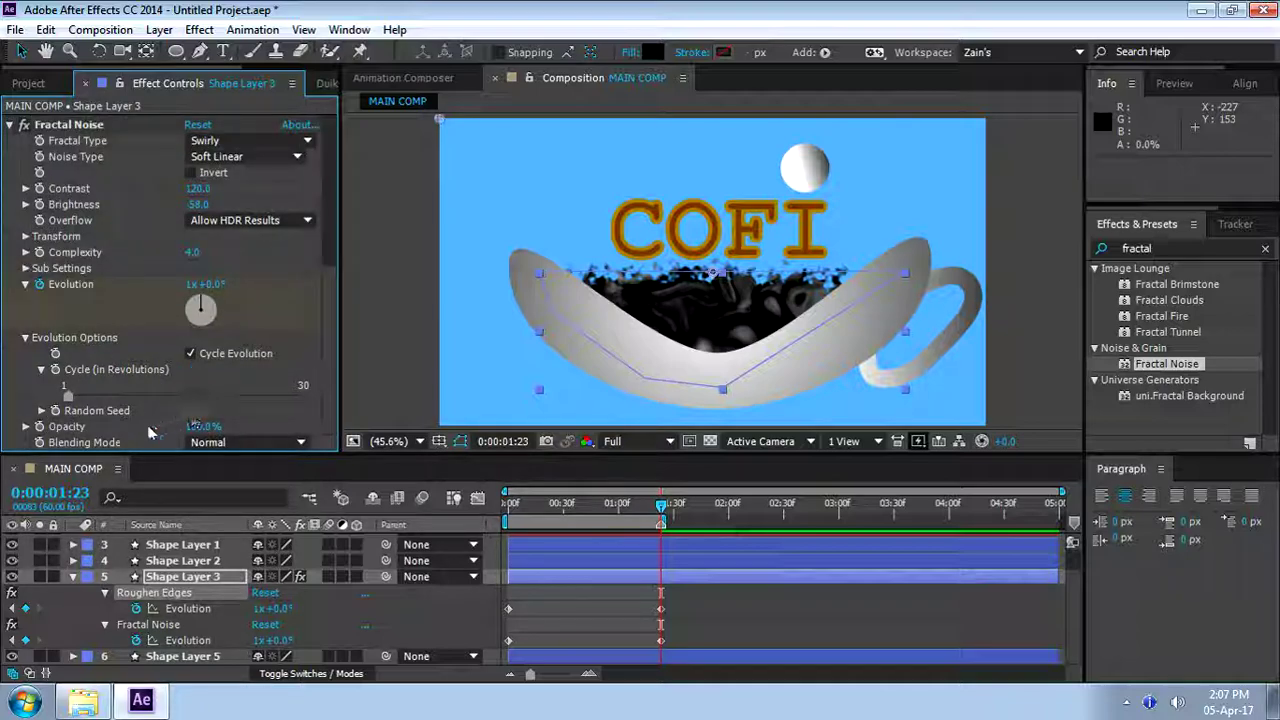
{"action": "left_click", "coordinate": [175, 437]}
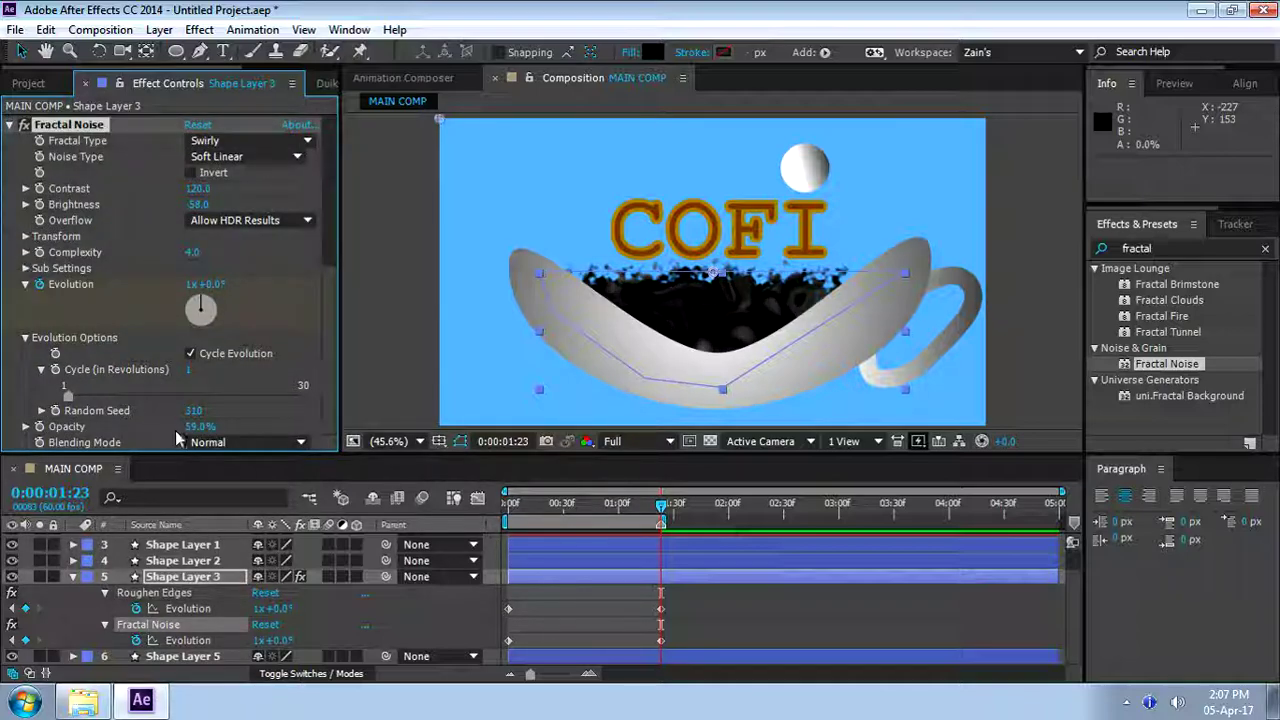
{"action": "left_click_drag", "start_coordinate": [176, 432], "coordinate": [183, 432]}
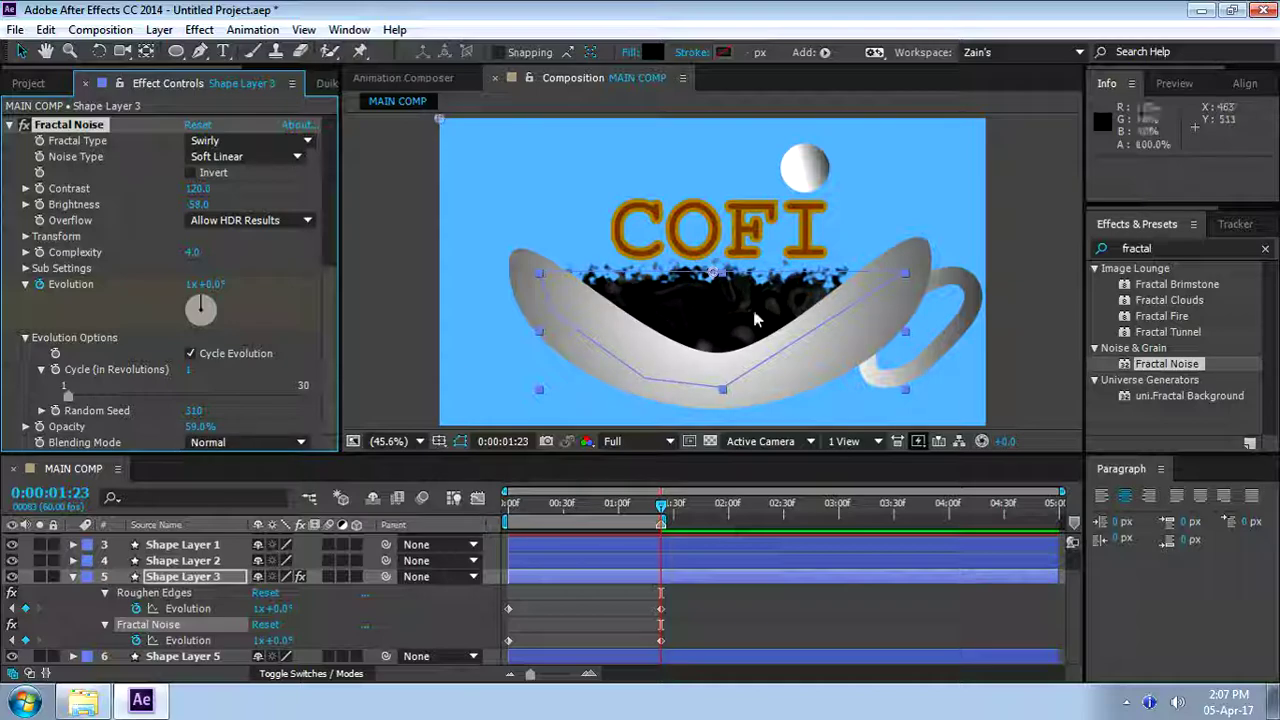
{"action": "key", "text": "ctrl+z"}
{"action": "left_click", "coordinate": [1016, 242]}
{"action": "key", "text": "space"}
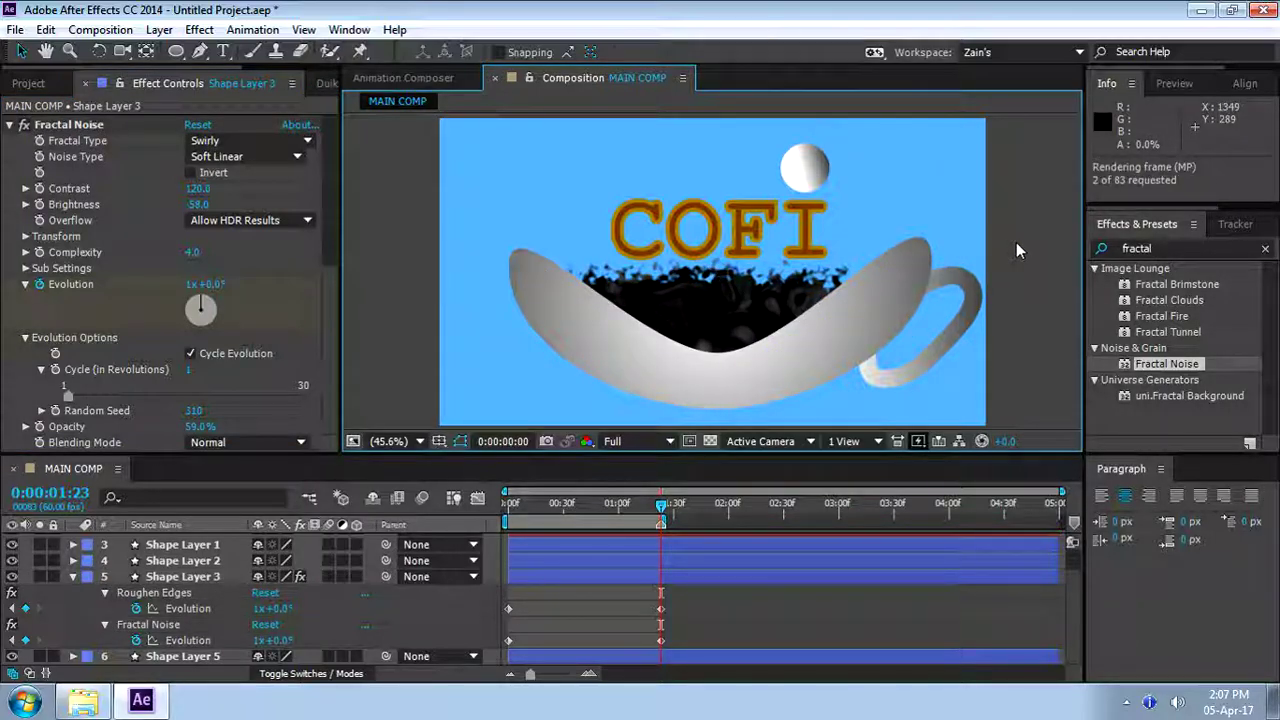